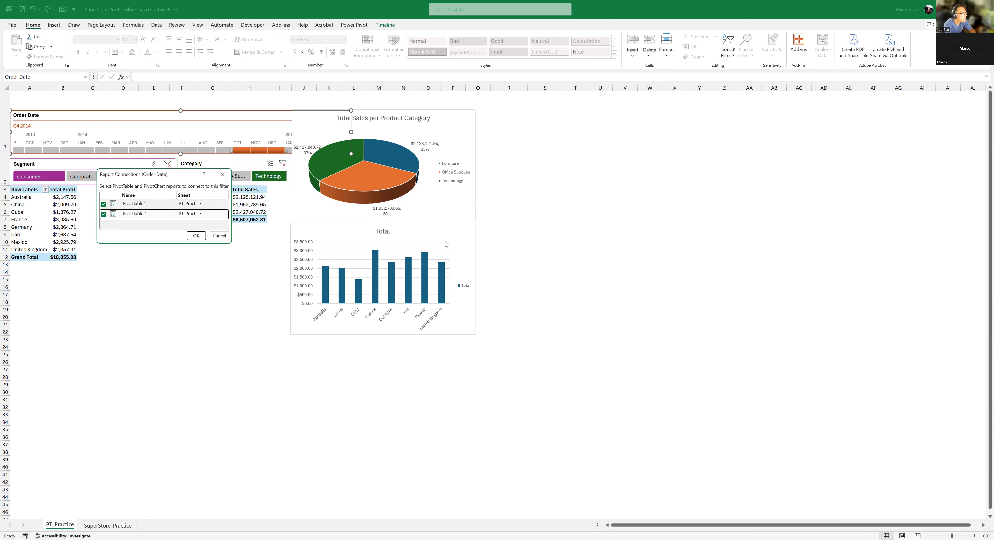
# - Connect the Order Date timeline to both PivotTable1 and PivotTable2, and filter it to October 2014
pyautogui.click(196, 236)
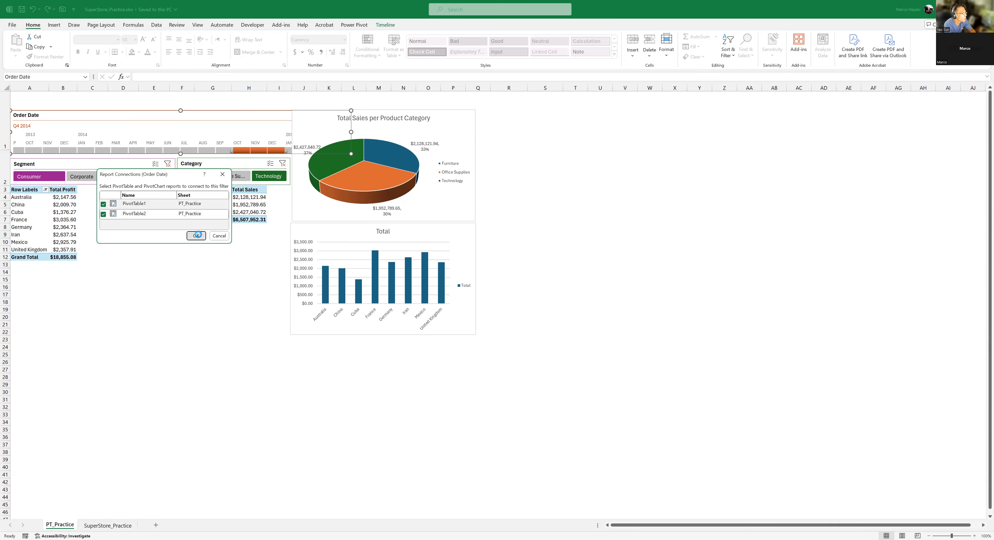
pyautogui.click(224, 150)
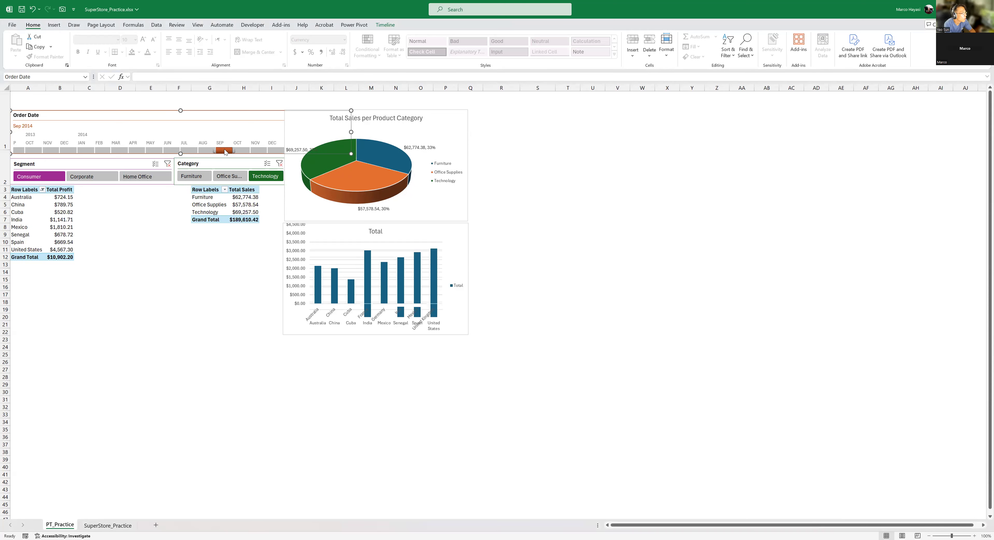
pyautogui.click(241, 151)
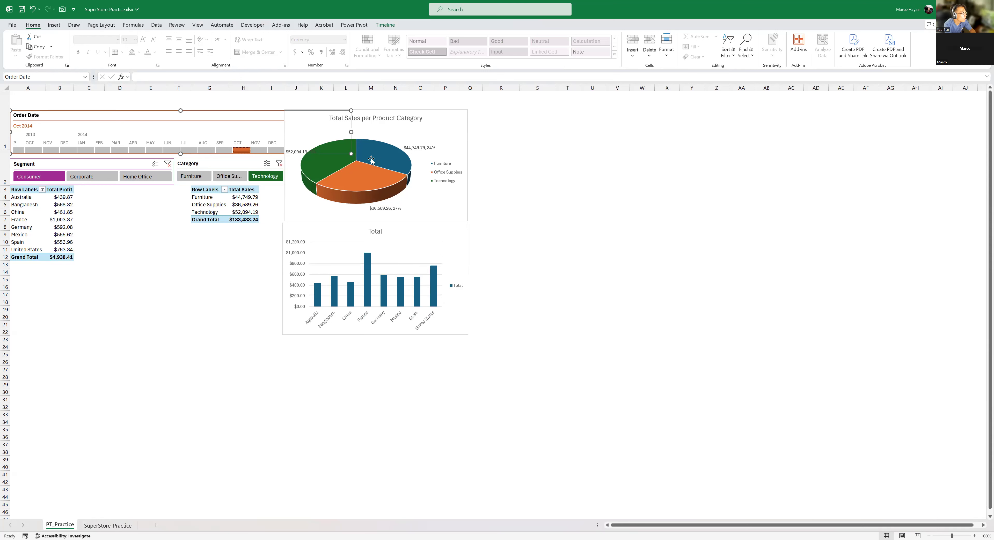
# - Examine the Furniture slice of the pie chart and the values in the category sales and country profit PivotTables
pyautogui.moveTo(396, 168)
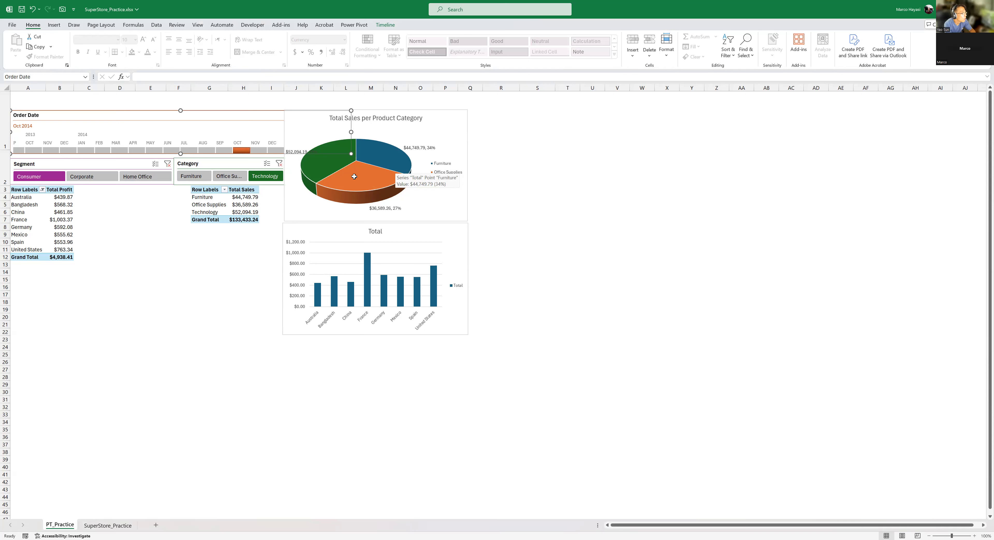
pyautogui.click(243, 205)
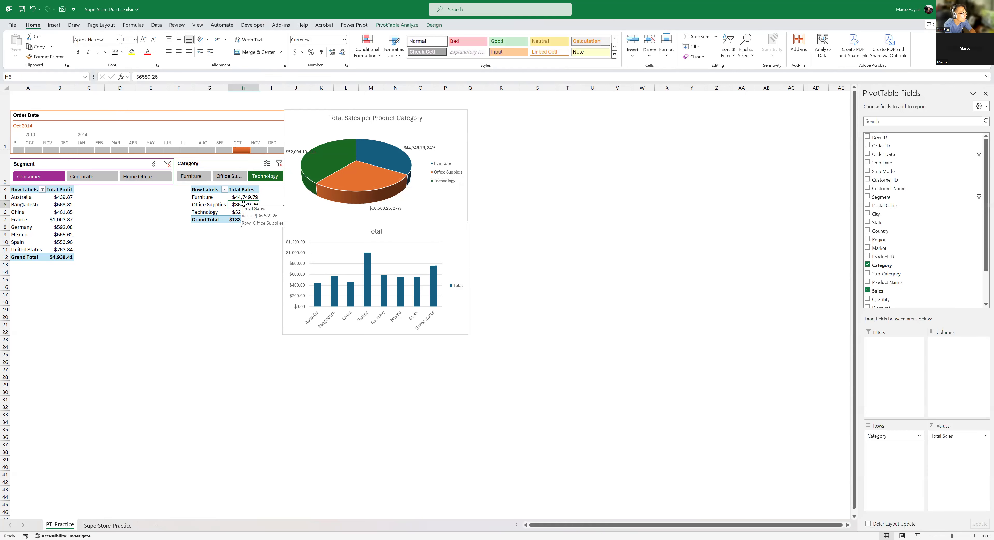
pyautogui.click(332, 234)
pyautogui.click(38, 212)
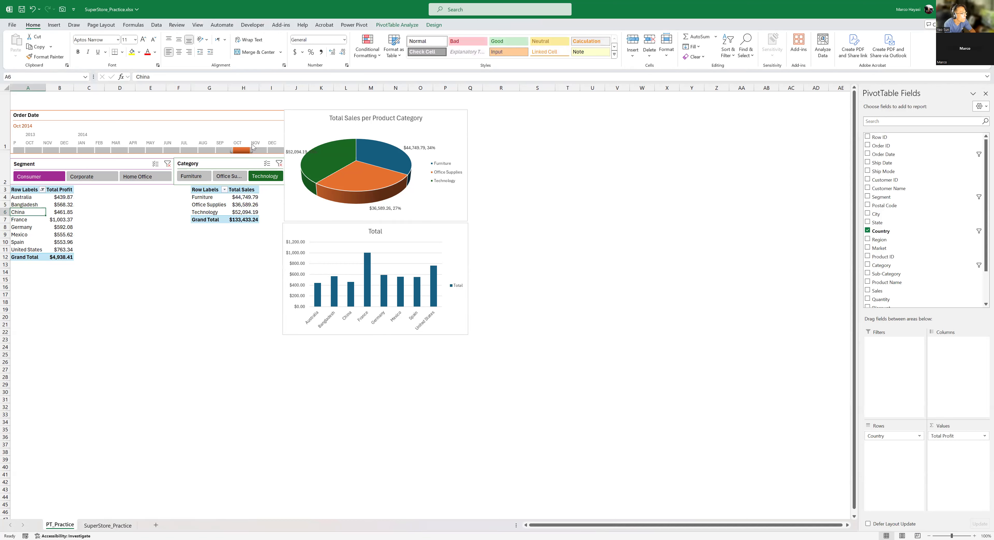
pyautogui.moveTo(58, 198); pyautogui.dragTo(62, 250)
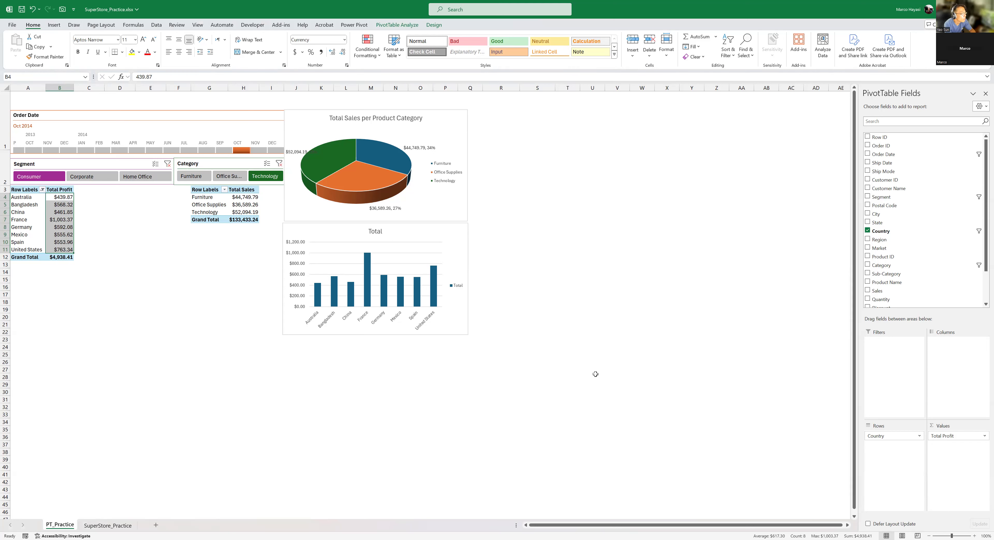
pyautogui.click(192, 292)
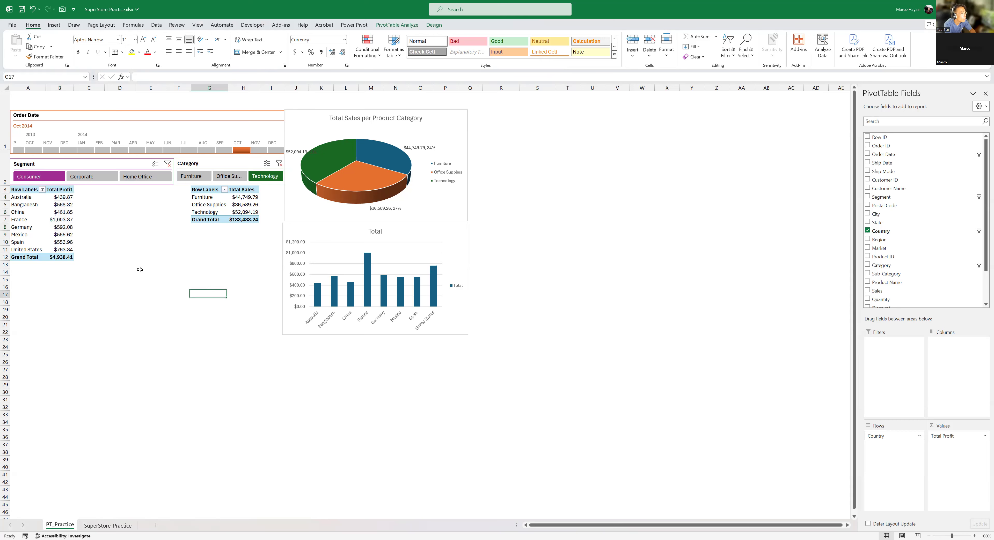
pyautogui.click(68, 229)
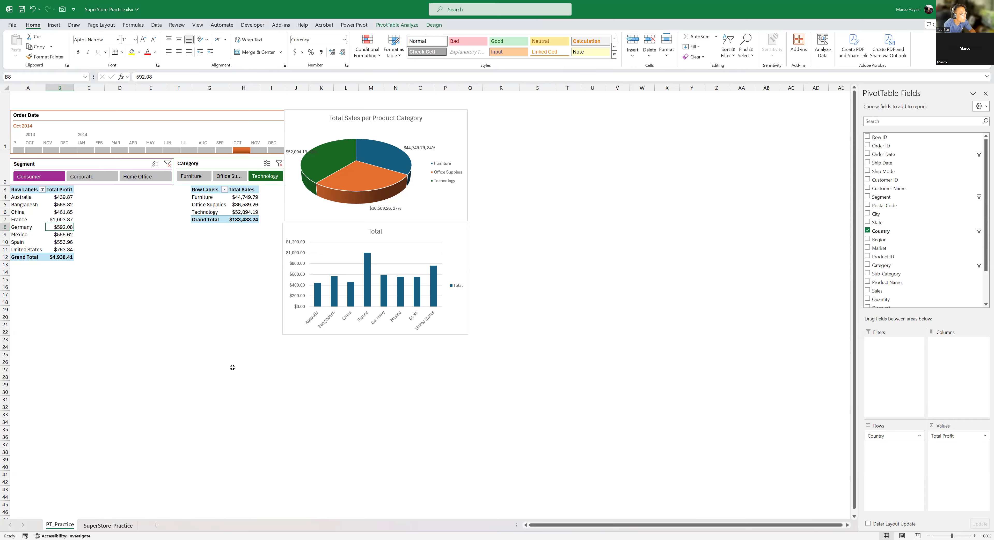
# - Go to the last data record at the bottom of the SuperStore_Practice sheet
pyautogui.click(107, 524)
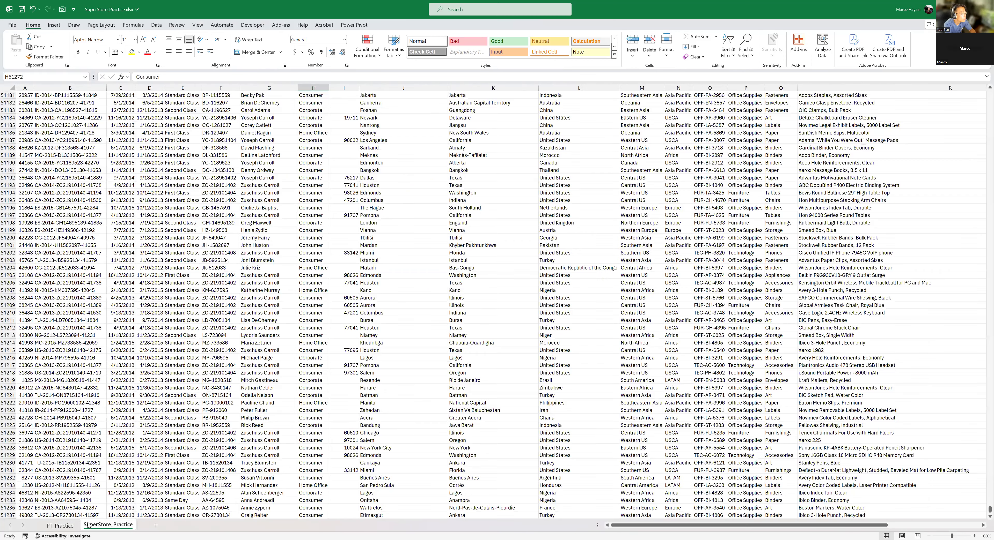
pyautogui.click(59, 525)
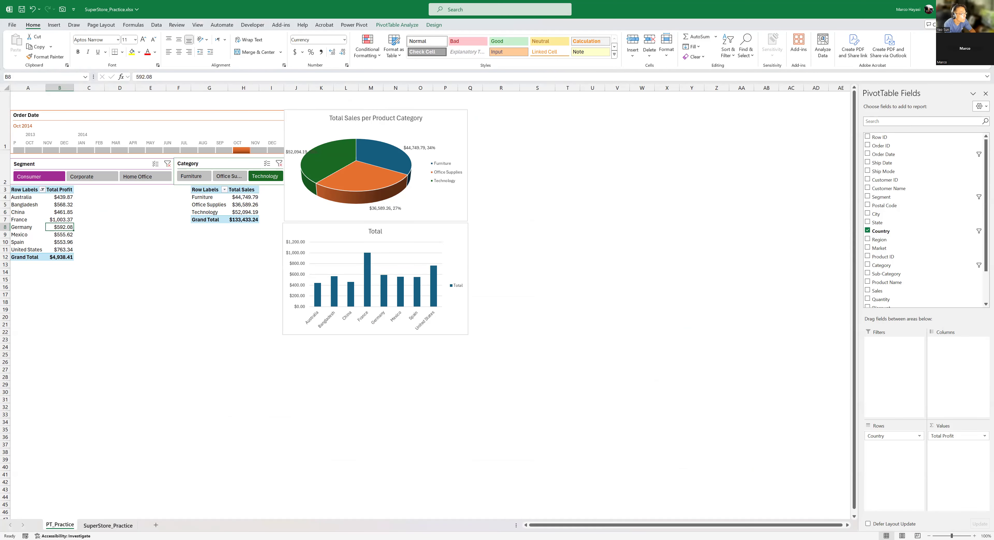
pyautogui.click(108, 525)
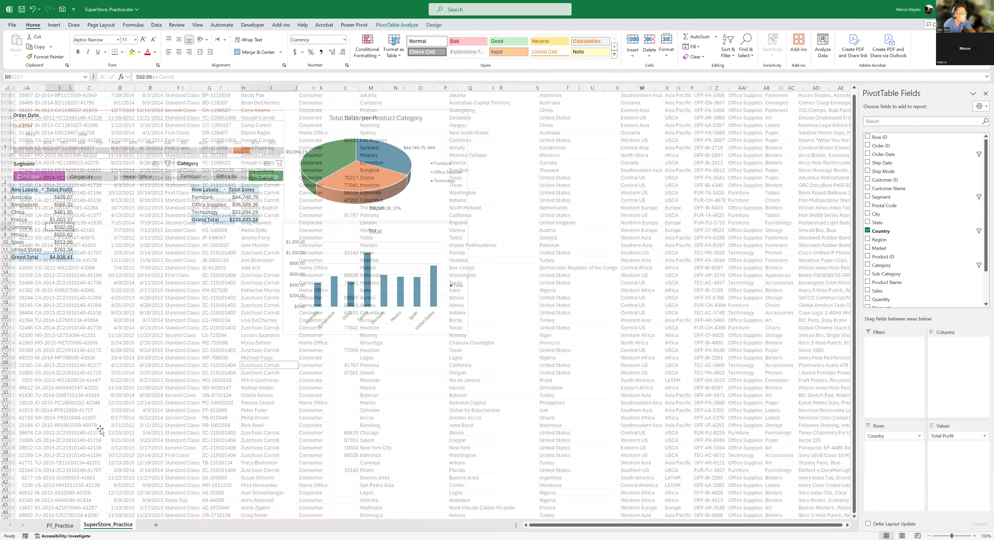
pyautogui.click(101, 428)
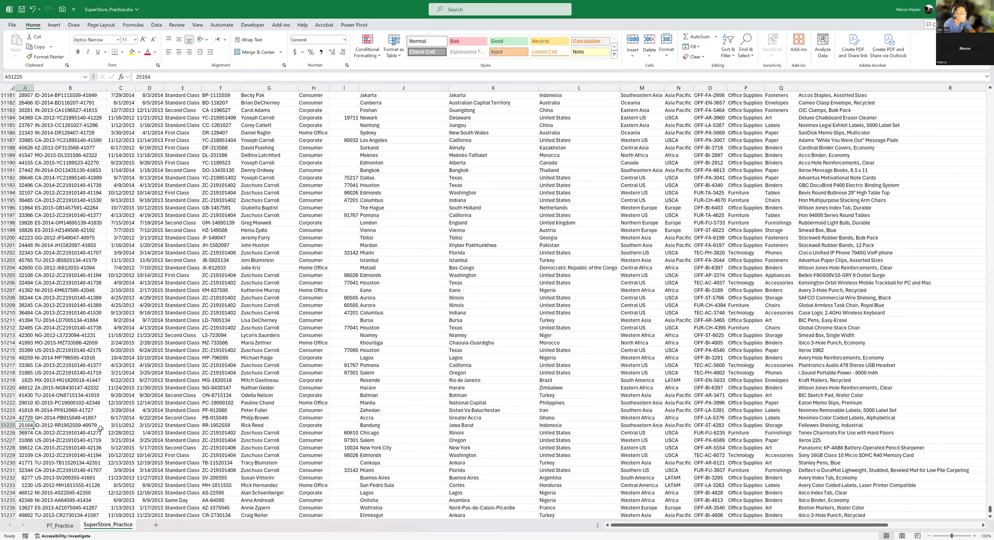
pyautogui.hotkey('ctrl', 'Down')
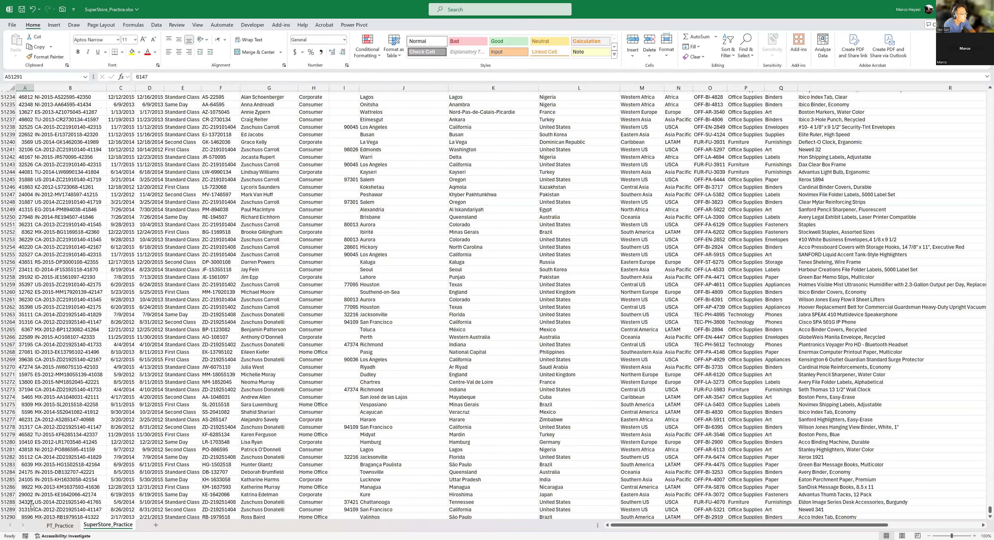
pyautogui.scroll(-1, 32, 507)
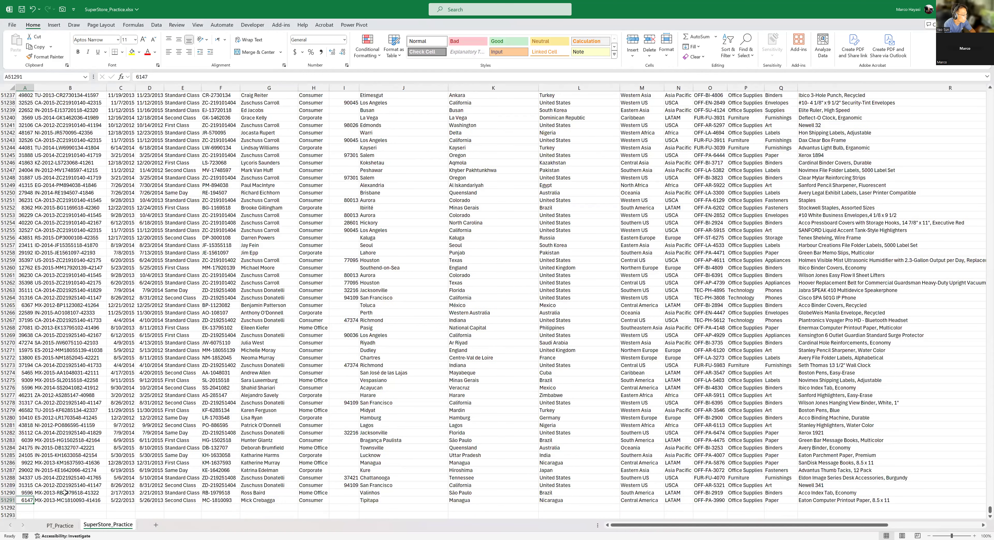
# - Copy the last five complete records, rows 51287 to 51291, across all their columns
pyautogui.press('Up')
pyautogui.press('Up')
pyautogui.press('Up')
pyautogui.press('Up')
pyautogui.hotkey('shift', 'Right')
pyautogui.hotkey('shift', 'Right')
pyautogui.hotkey('shift', 'Right')
pyautogui.hotkey('shift', 'Right')
pyautogui.hotkey('shift', 'Right')
pyautogui.hotkey('shift', 'Right')
pyautogui.hotkey('shift', 'Right')
pyautogui.hotkey('shift', 'Right')
pyautogui.hotkey('shift', 'Right')
pyautogui.hotkey('shift', 'Right')
pyautogui.hotkey('shift', 'Right')
pyautogui.hotkey('shift', 'Right')
pyautogui.hotkey('shift', 'Right')
pyautogui.hotkey('shift', 'Right')
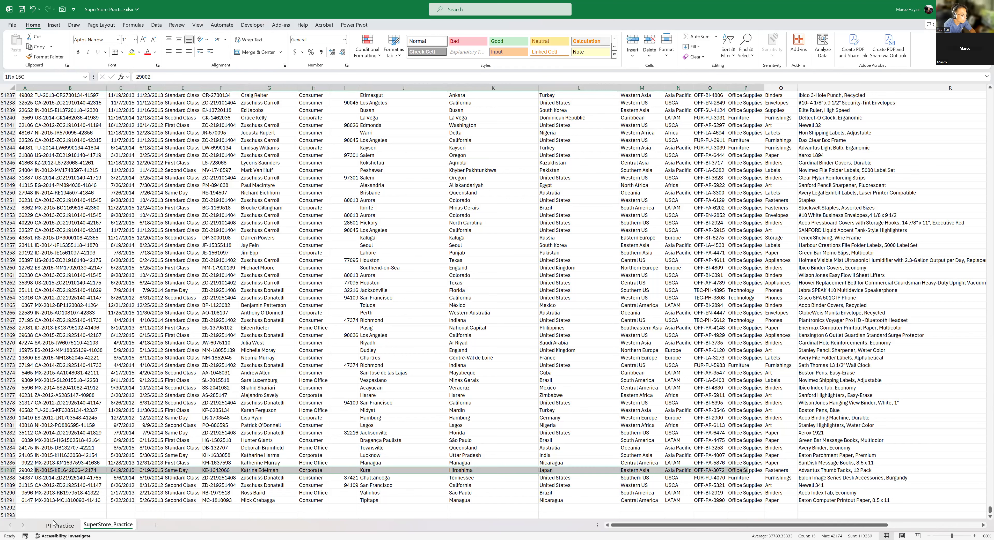
pyautogui.hotkey('shift', 'Right')
pyautogui.hotkey('shift', 'Right')
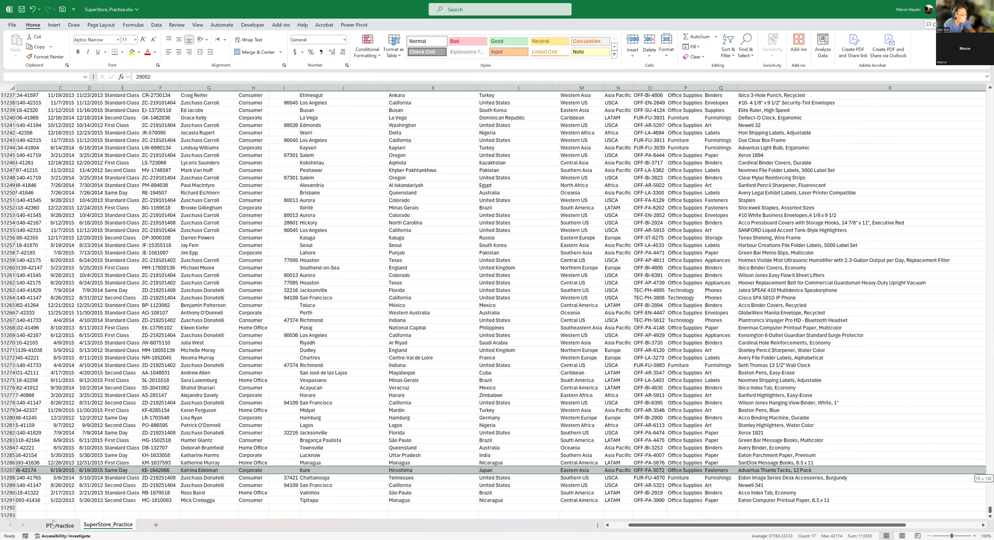
pyautogui.hotkey('shift', 'Right')
pyautogui.hotkey('shift', 'Right')
pyautogui.hotkey('shift', 'Right')
pyautogui.hotkey('shift', 'Right')
pyautogui.hotkey('shift', 'Right')
pyautogui.hotkey('shift', 'Right')
pyautogui.hotkey('shift', 'Down')
pyautogui.hotkey('shift', 'Down')
pyautogui.hotkey('shift', 'Down')
pyautogui.hotkey('shift', 'Down')
pyautogui.hotkey('ctrl', 'c')
# - Paste the copied records directly below the existing data, starting at cell A51292
pyautogui.press('Down')
pyautogui.press('Down')
pyautogui.press('Down')
pyautogui.press('Down')
pyautogui.press('Down')
pyautogui.press('Down')
pyautogui.press('Up')
pyautogui.hotkey('ctrl', 'v')
pyautogui.press('Down')
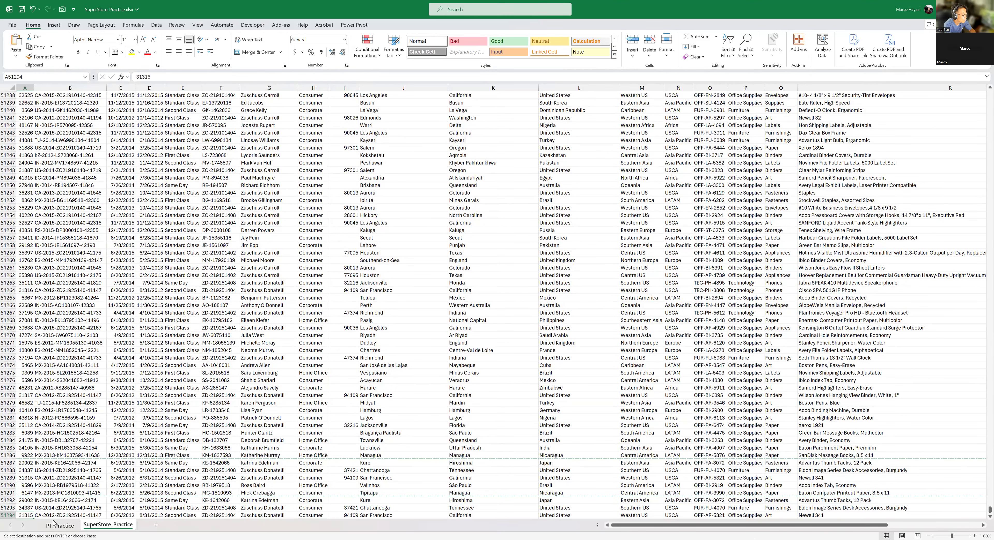
# - Set the Row IDs of the first two pasted records to 50000 in A51292 and 500001 in A51293
pyautogui.press('Up')
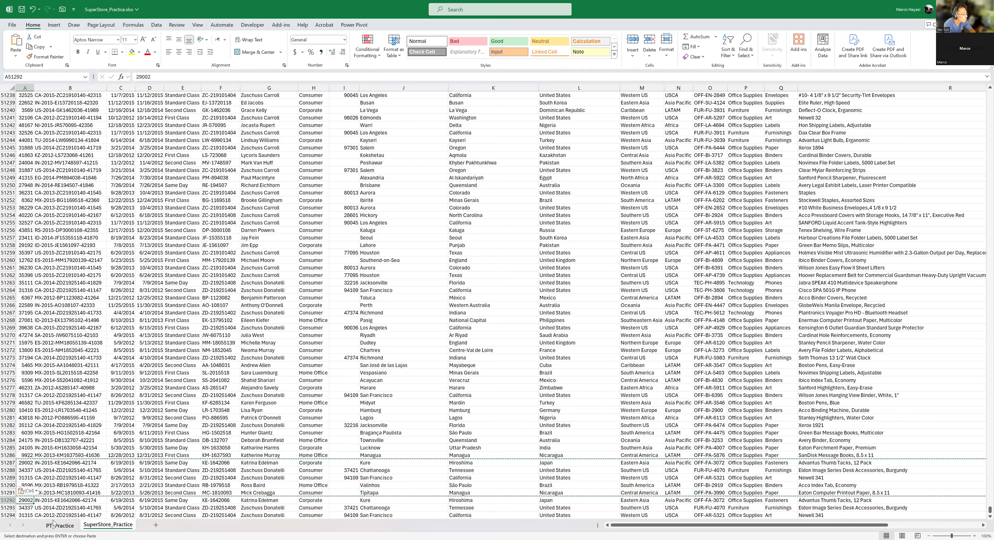
pyautogui.write('50000')
pyautogui.press('Return')
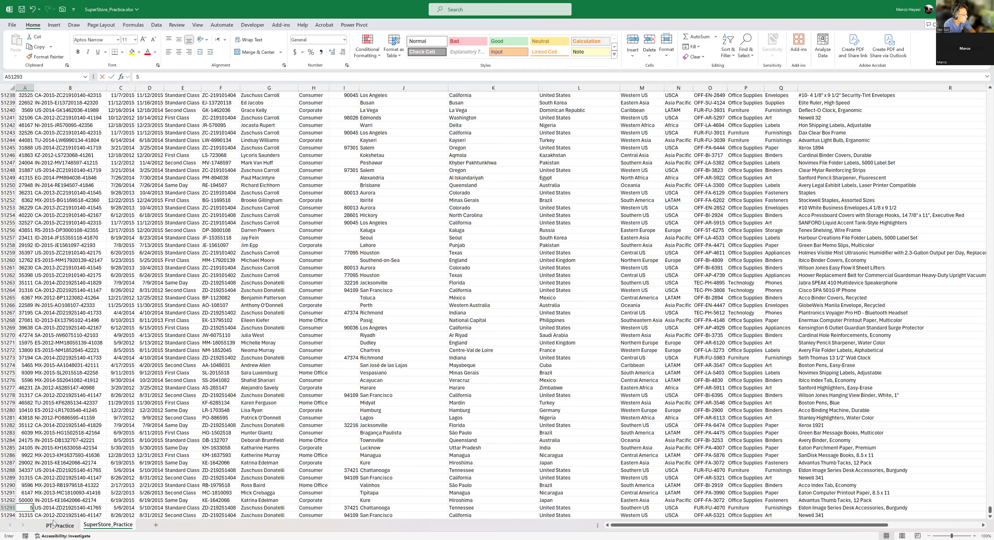
pyautogui.write('500001')
pyautogui.press('Return')
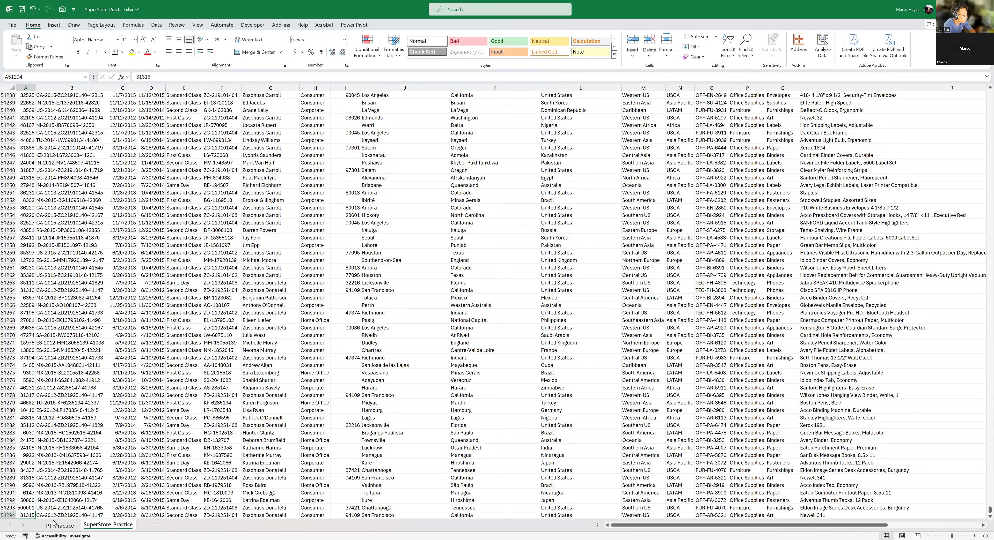
pyautogui.hotkey('ctrl', 'z')
pyautogui.write('5000')
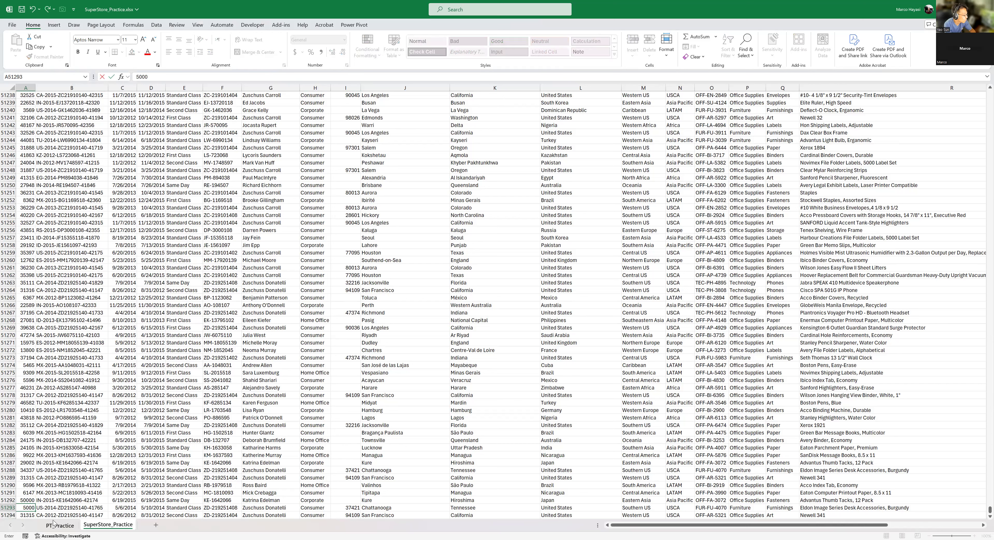
pyautogui.press('Return')
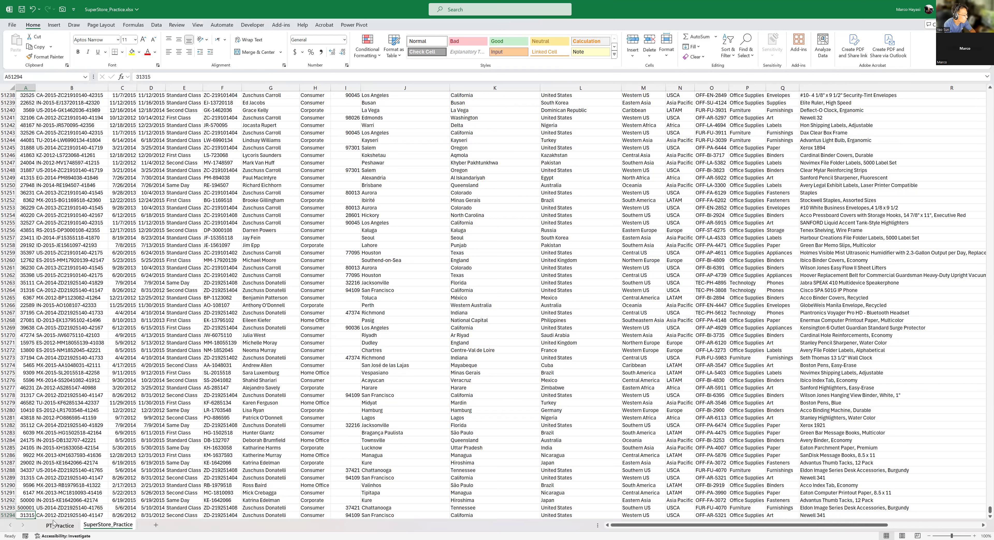
# - Set the Row IDs of the remaining pasted records to 525454, 55454 and 98574574 in A51294 through A51296
pyautogui.write('5254545')
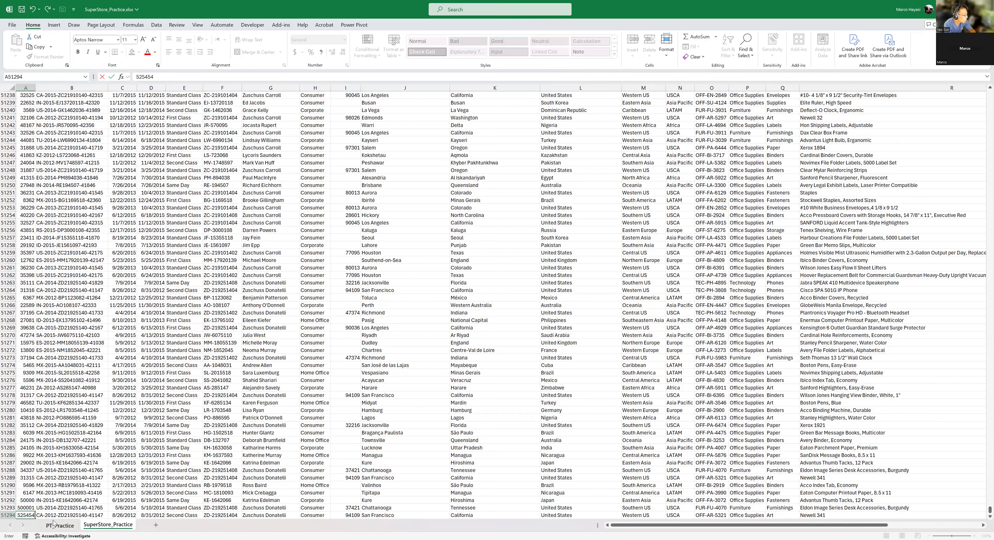
pyautogui.press('BackSpace')
pyautogui.press('Return')
pyautogui.press('Return')
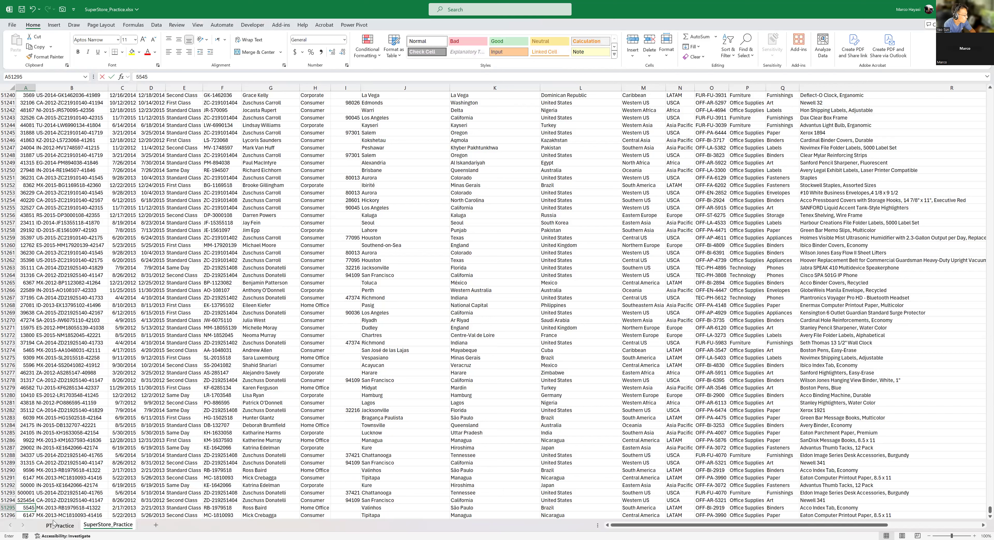
pyautogui.write('98574574')
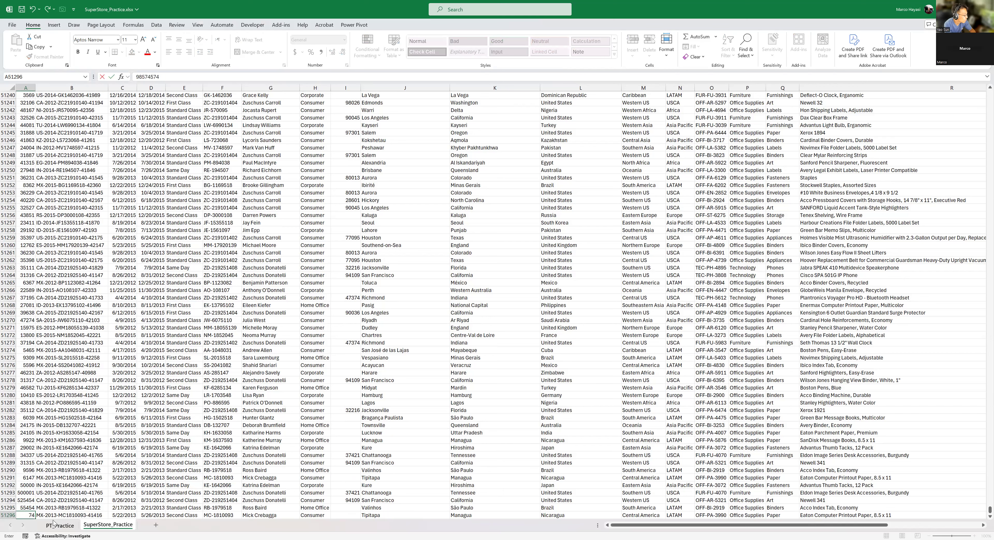
pyautogui.hotkey('ctrl', 'Return')
pyautogui.press('Return')
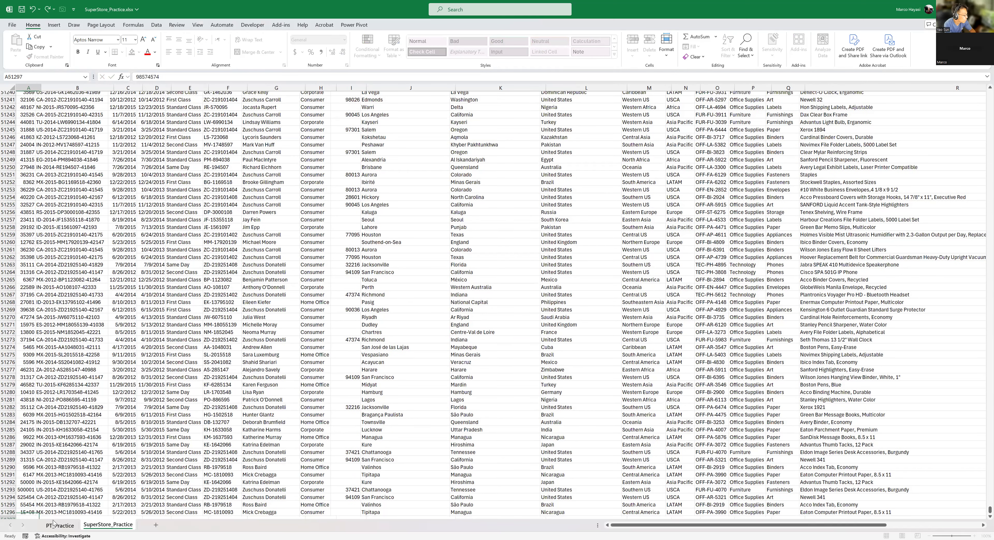
pyautogui.press('Up')
pyautogui.press('Right')
pyautogui.press('Right')
pyautogui.press('Right')
pyautogui.press('Right')
pyautogui.press('Left')
pyautogui.press('Left')
pyautogui.press('Left')
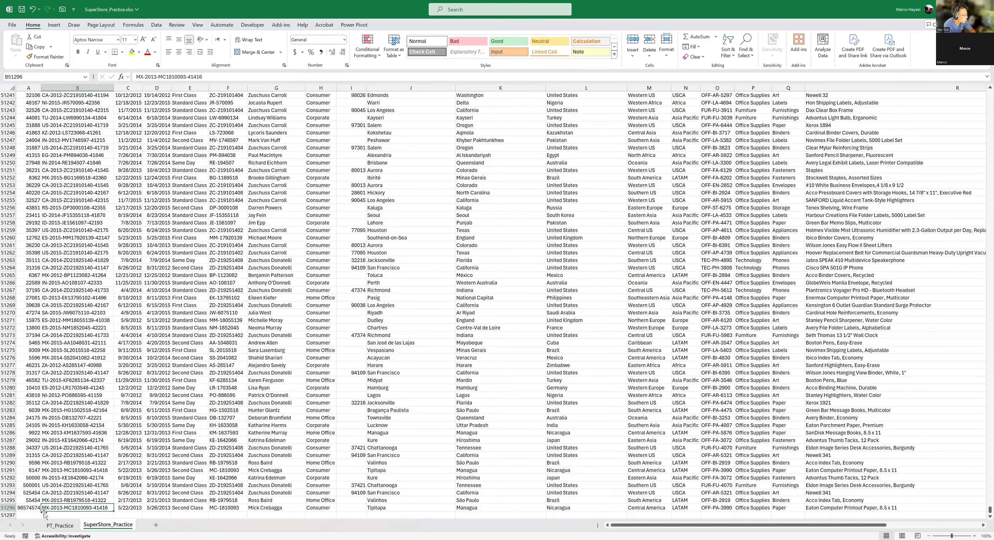
# - Check the PivotTables on PT_Practice against the last original source record in row 51291 of SuperStore_Practice
pyautogui.click(60, 526)
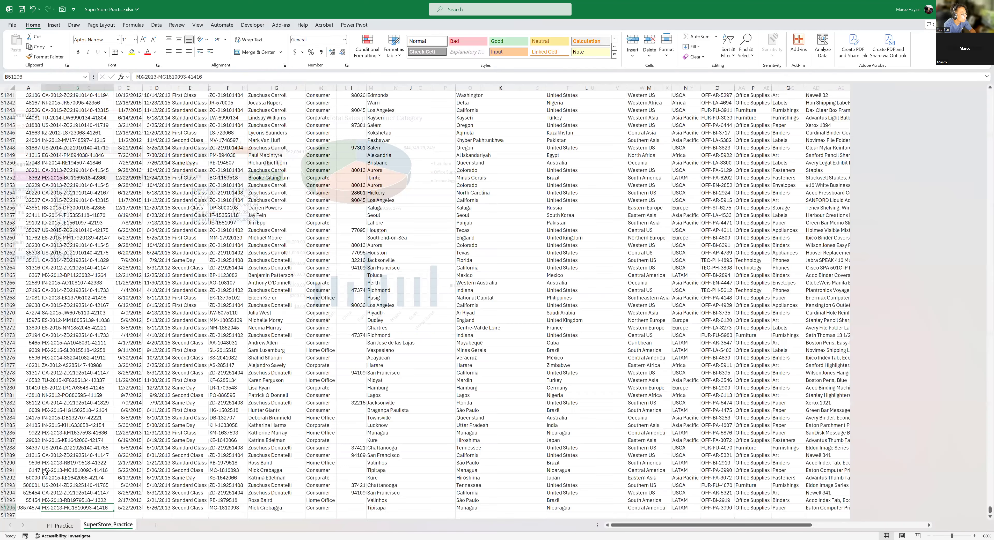
pyautogui.hotkey('ctrl', 'pagedown')
pyautogui.click(45, 469)
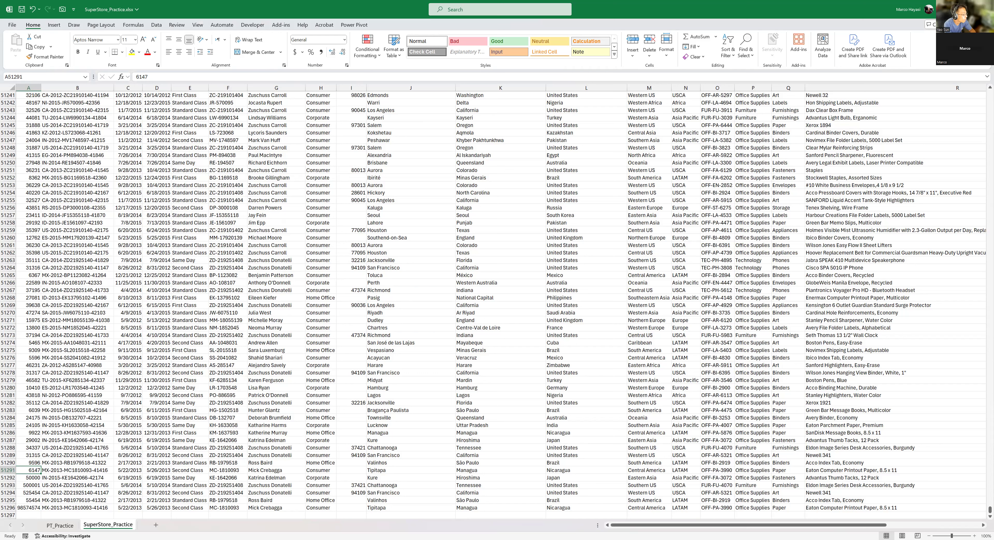
pyautogui.click(60, 525)
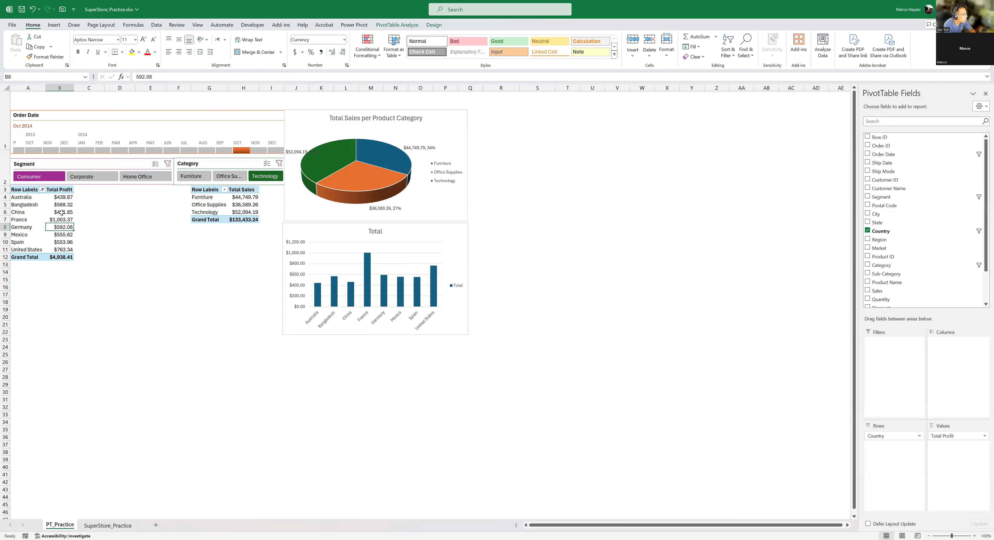
# - Open the data source settings of the Total Profit by country PivotTable on PT_Practice and clear the existing source range
pyautogui.click(56, 212)
pyautogui.click(49, 206)
pyautogui.click(60, 227)
pyautogui.hotkey('alt', 'Tab')
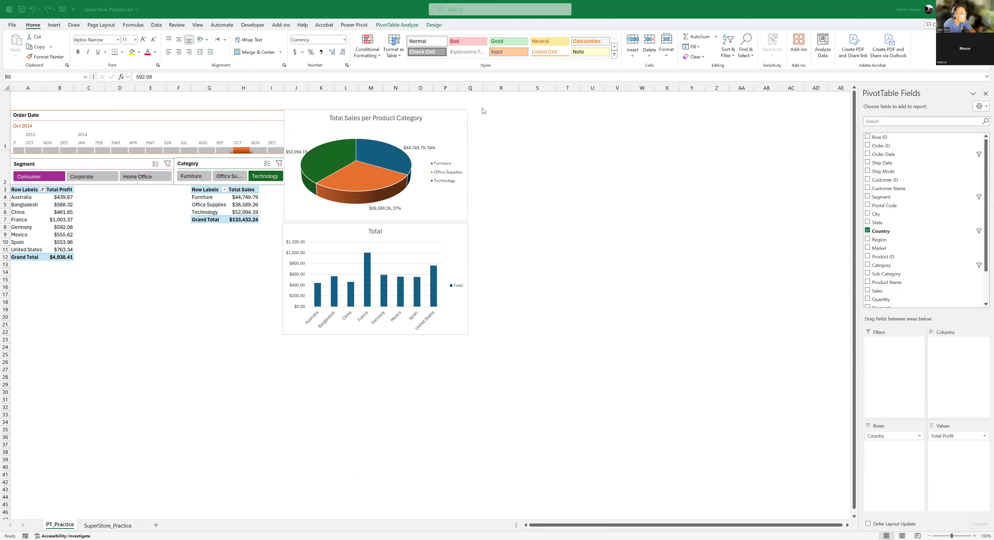
pyautogui.click(390, 28)
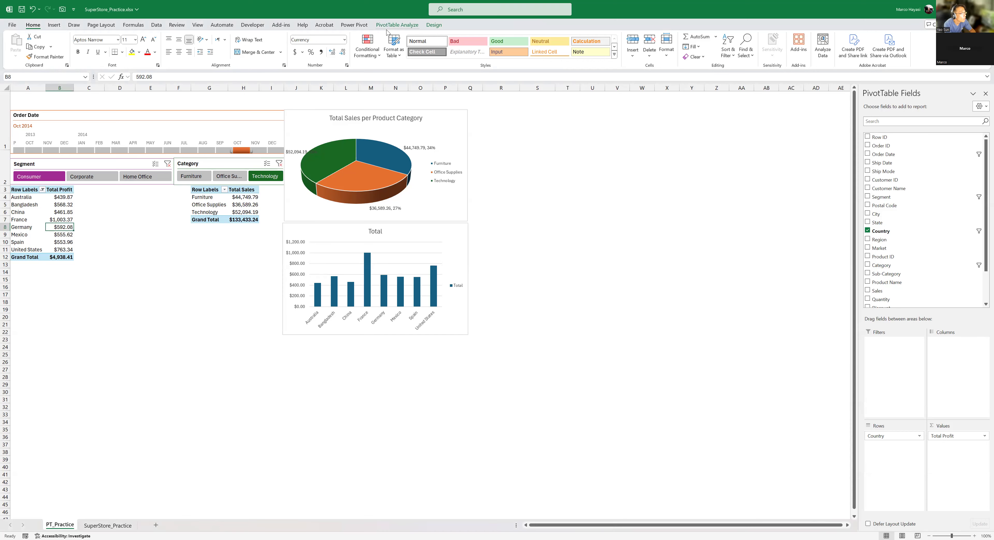
pyautogui.click(393, 26)
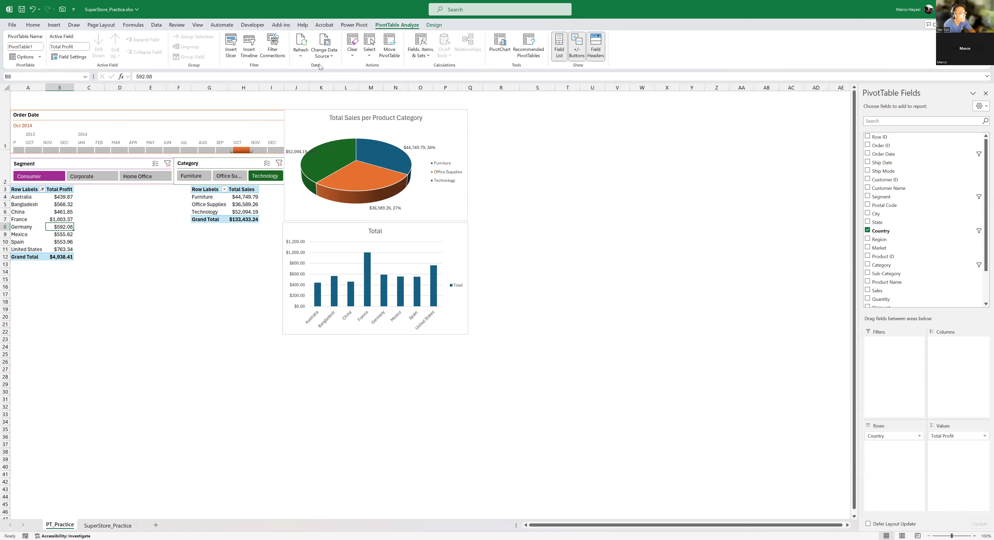
pyautogui.click(332, 58)
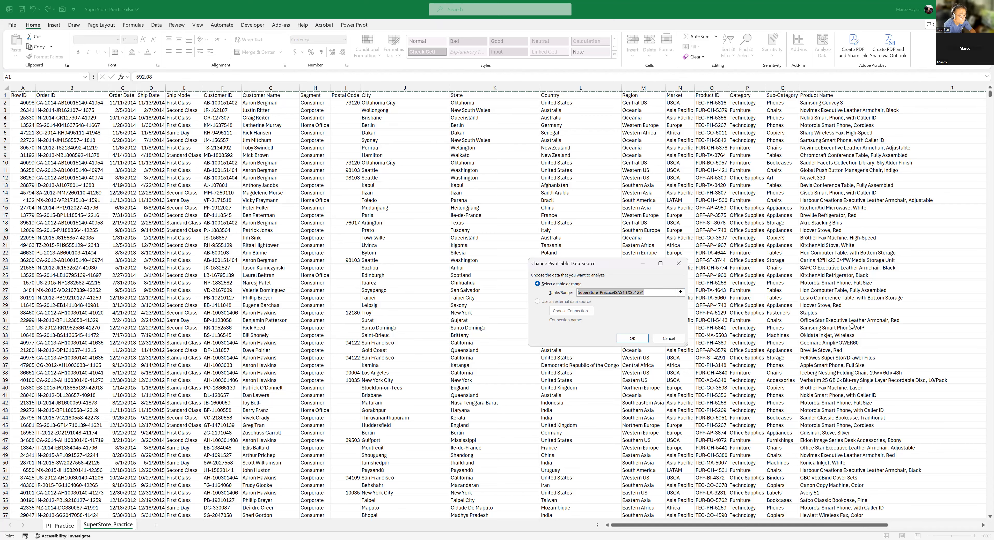
pyautogui.scroll(-3, 851, 326)
pyautogui.scroll(-2, 710, 266)
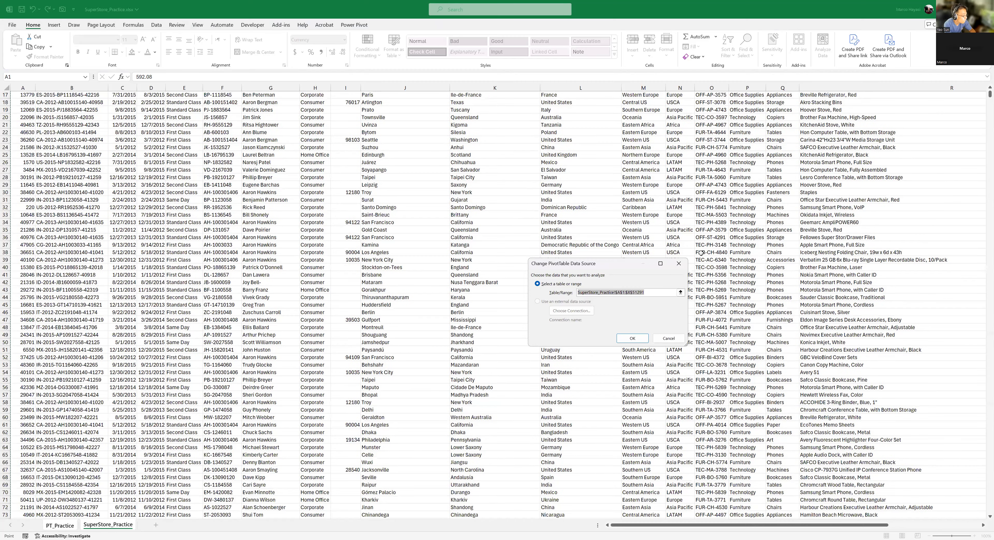
pyautogui.scroll(-20, 639, 235)
pyautogui.scroll(-20, 686, 303)
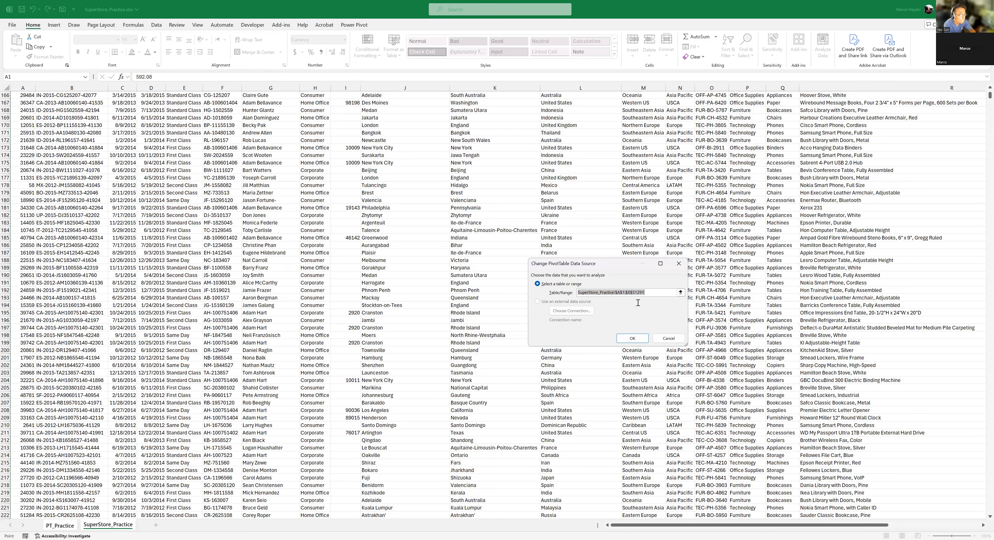
pyautogui.press('BackSpace')
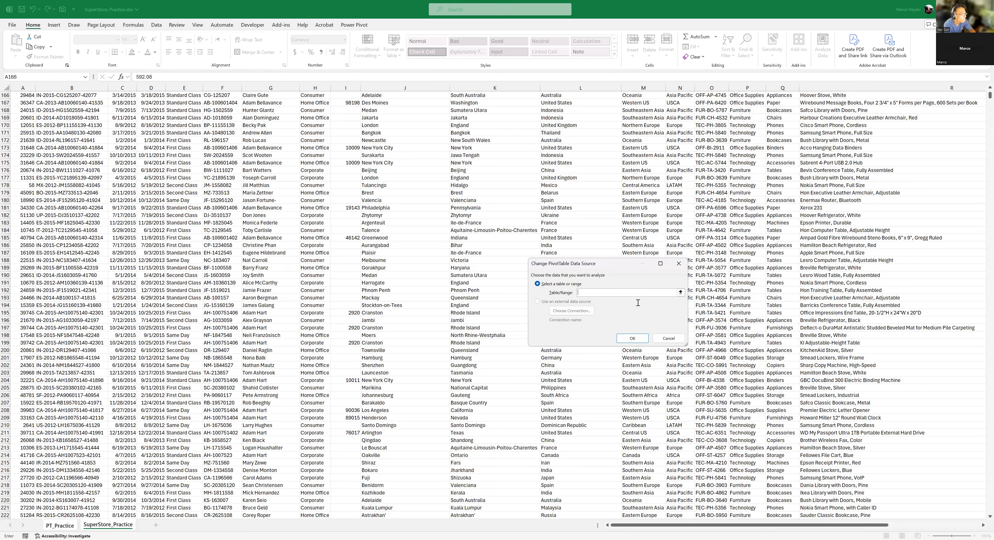
# - Try to change the Total Profit PivotTable's data source to SuperStore_Practice!$A$1:$X$51296 so it covers the added records
pyautogui.click(680, 293)
pyautogui.click(224, 320)
pyautogui.press('BackSpace')
pyautogui.press('BackSpace')
pyautogui.press('BackSpace')
pyautogui.press('BackSpace')
pyautogui.press('BackSpace')
pyautogui.write('A$1')
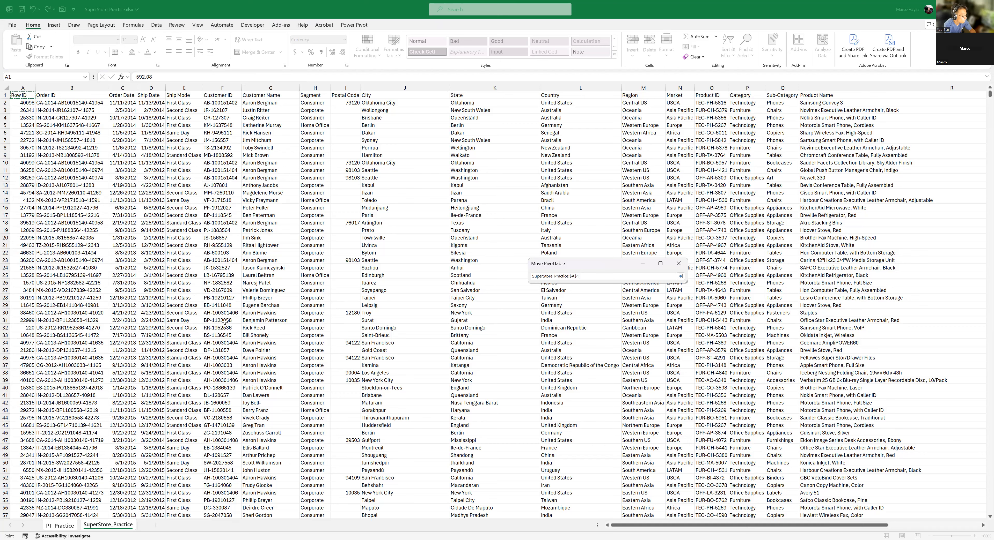
pyautogui.hotkey('ctrl', 'shift', 'Right')
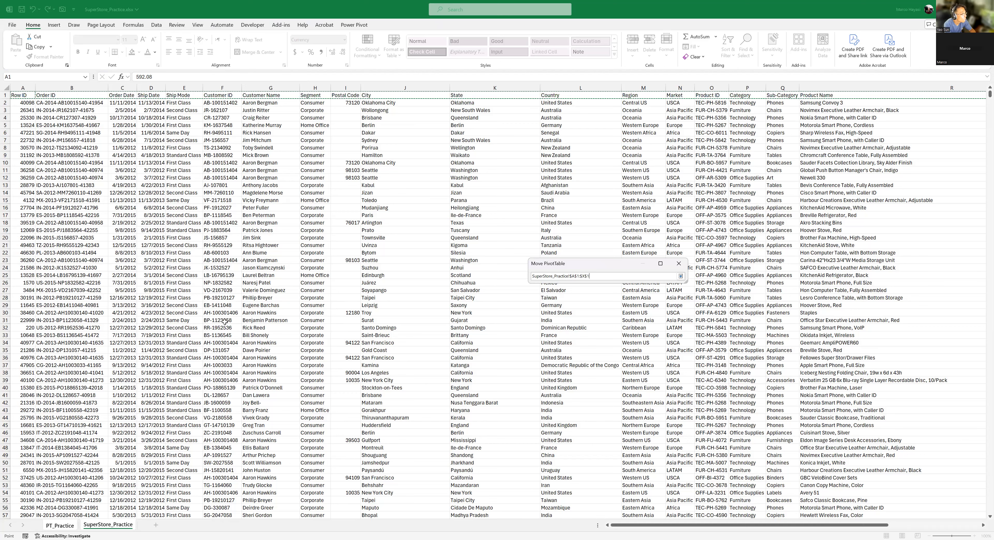
pyautogui.hscroll(5, 225, 321)
pyautogui.hscroll(2, 225, 322)
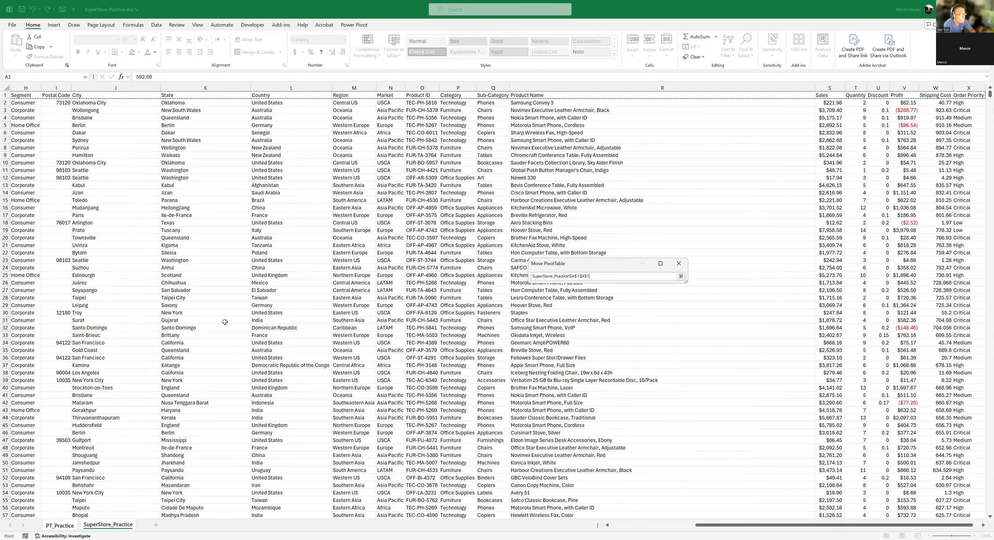
pyautogui.hotkey('ctrl', 'shift', 'Down')
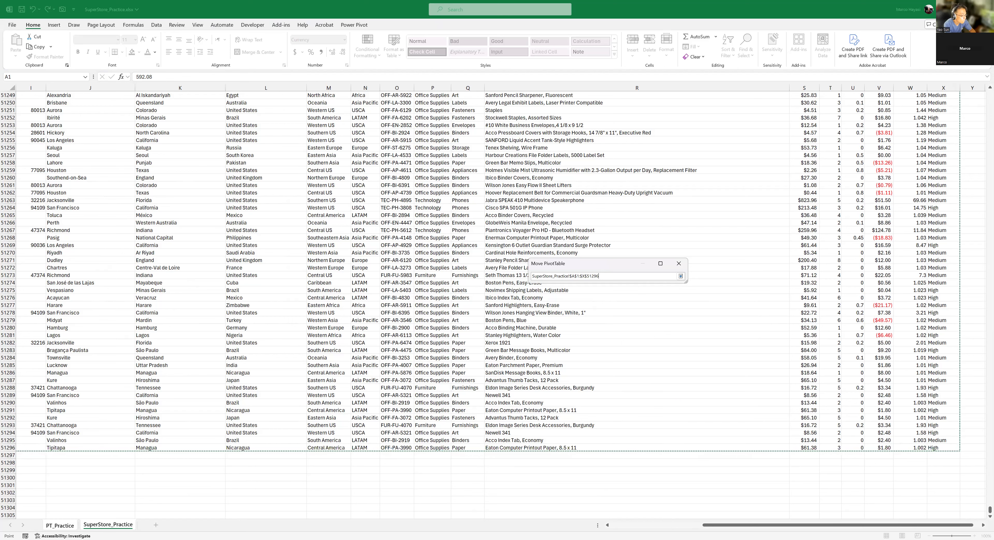
pyautogui.moveTo(746, 525); pyautogui.dragTo(738, 525)
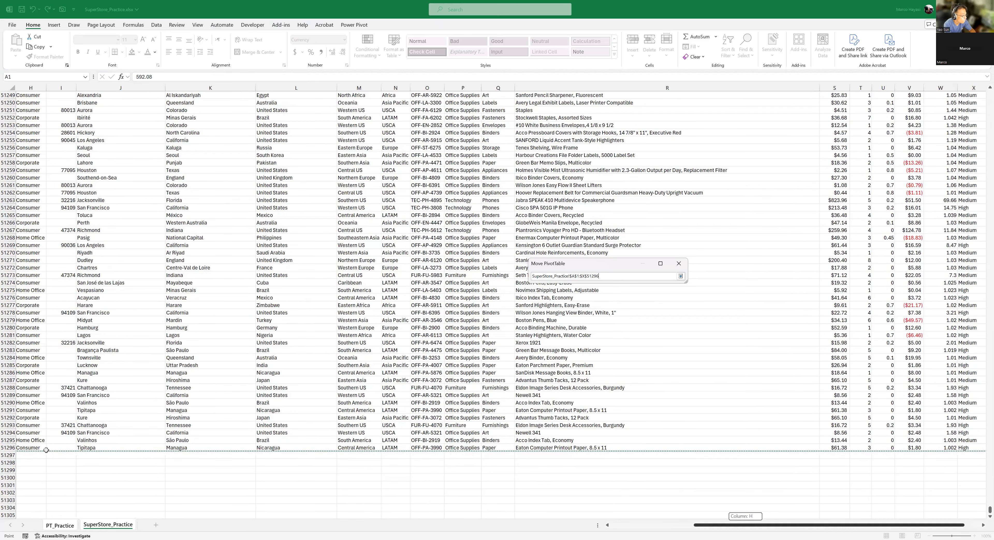
pyautogui.hscroll(-5, 44, 451)
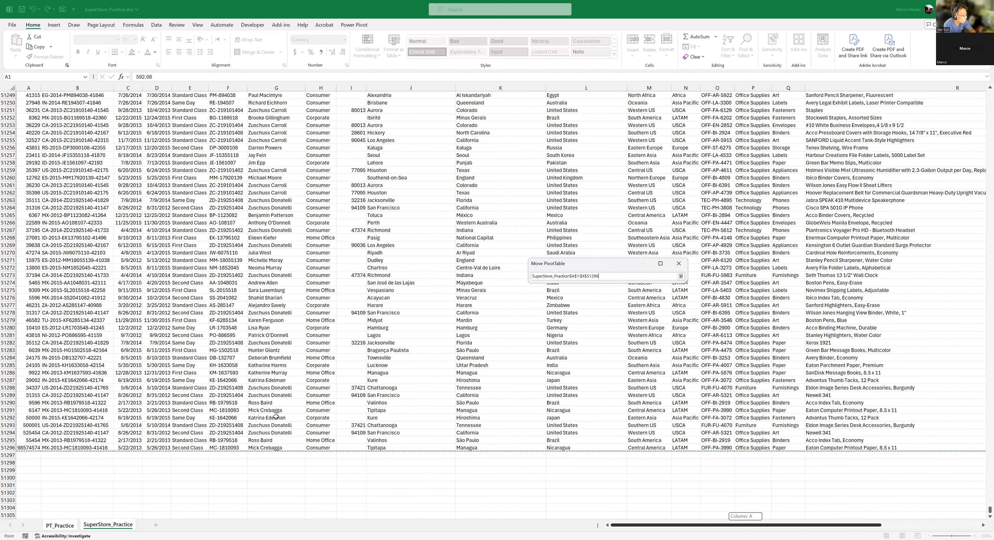
pyautogui.click(681, 276)
pyautogui.click(633, 339)
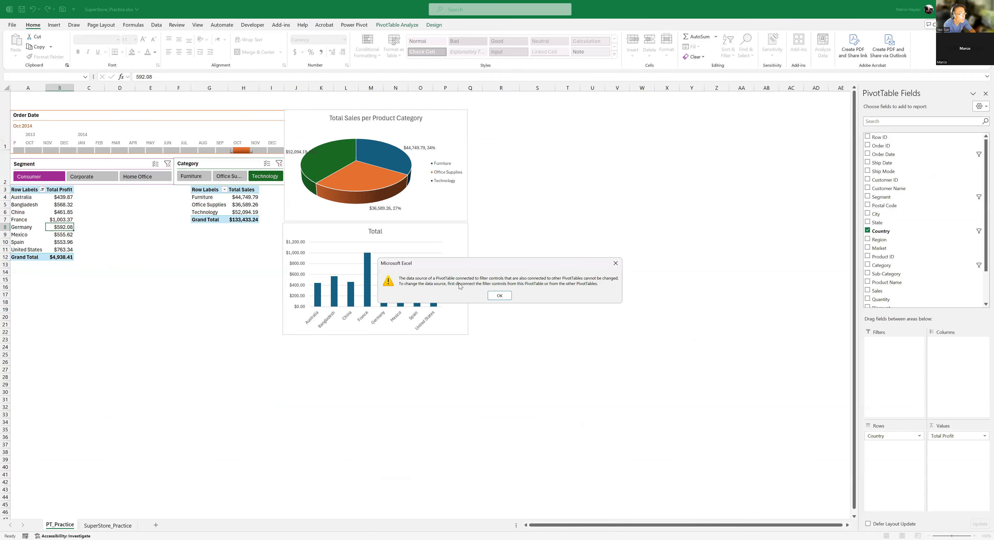
pyautogui.click(497, 297)
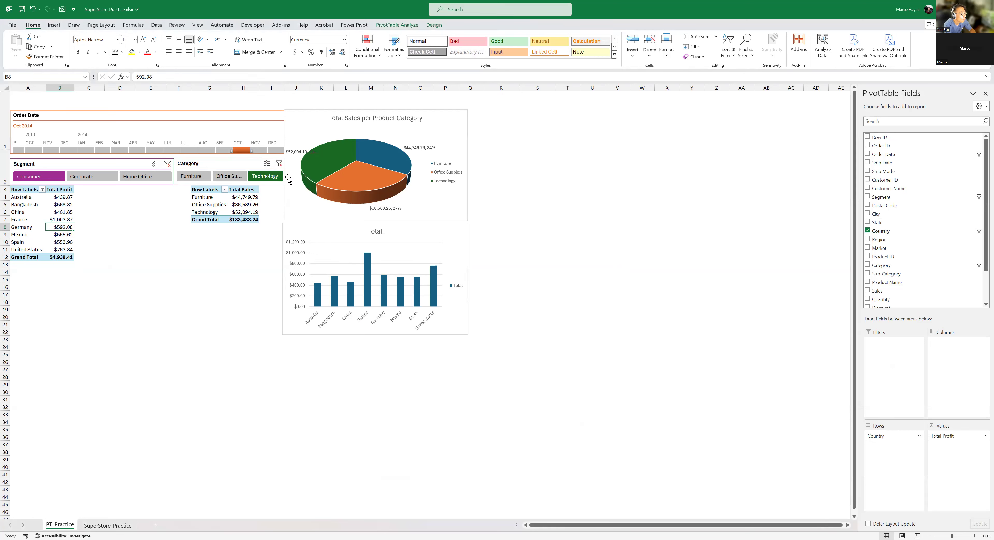
# - Clear the Category, Segment and Order Date filters, moving the pie chart off the Order Date timeline
pyautogui.click(279, 163)
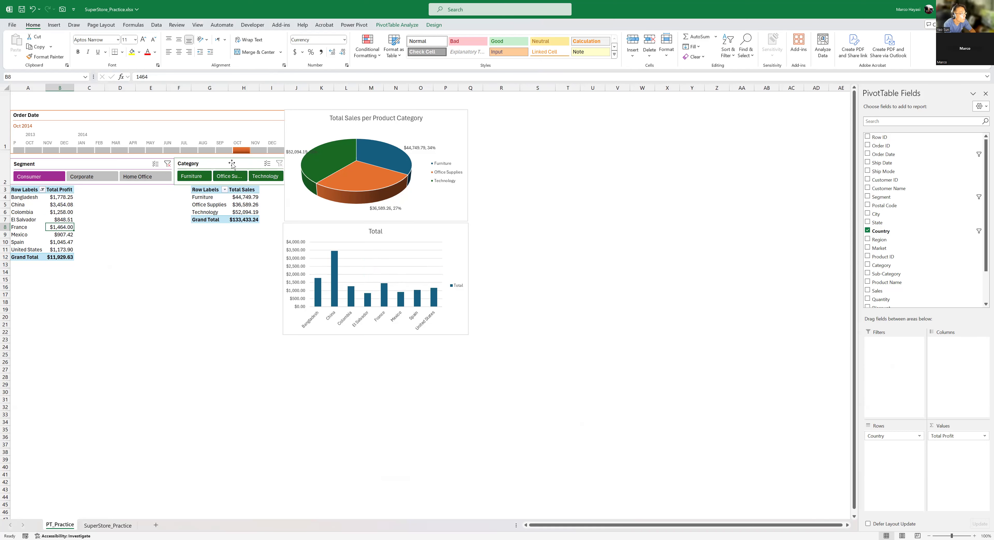
pyautogui.click(167, 164)
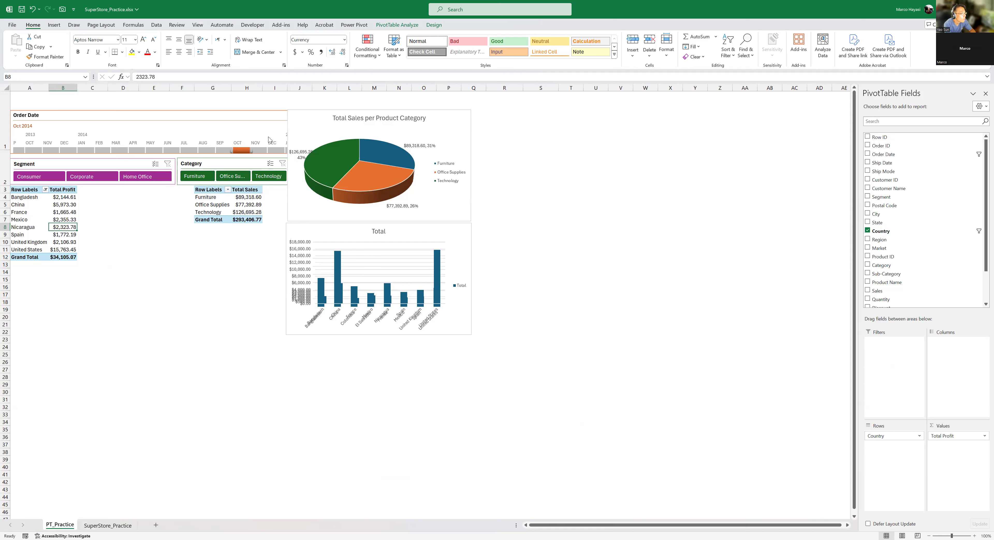
pyautogui.click(262, 114)
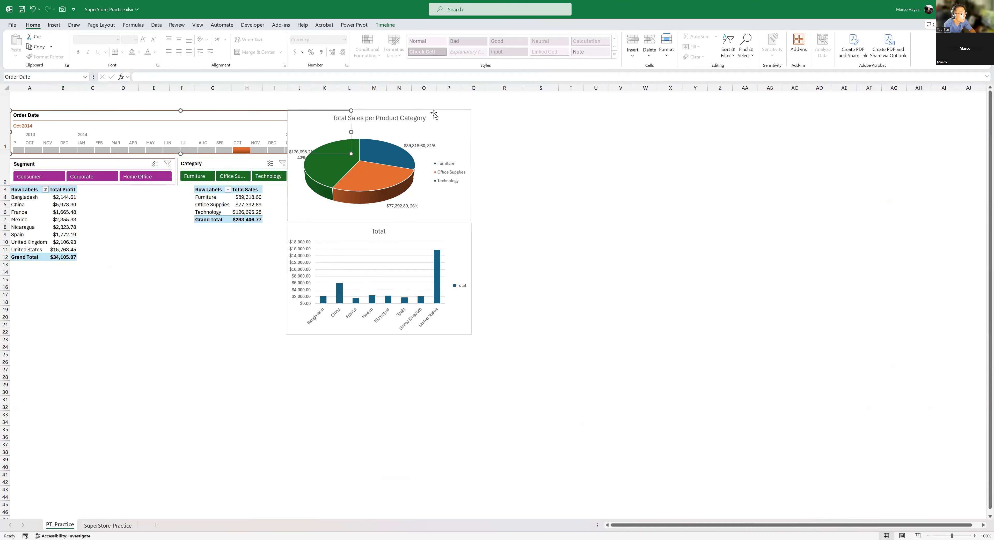
pyautogui.moveTo(542, 109); pyautogui.dragTo(542, 109)
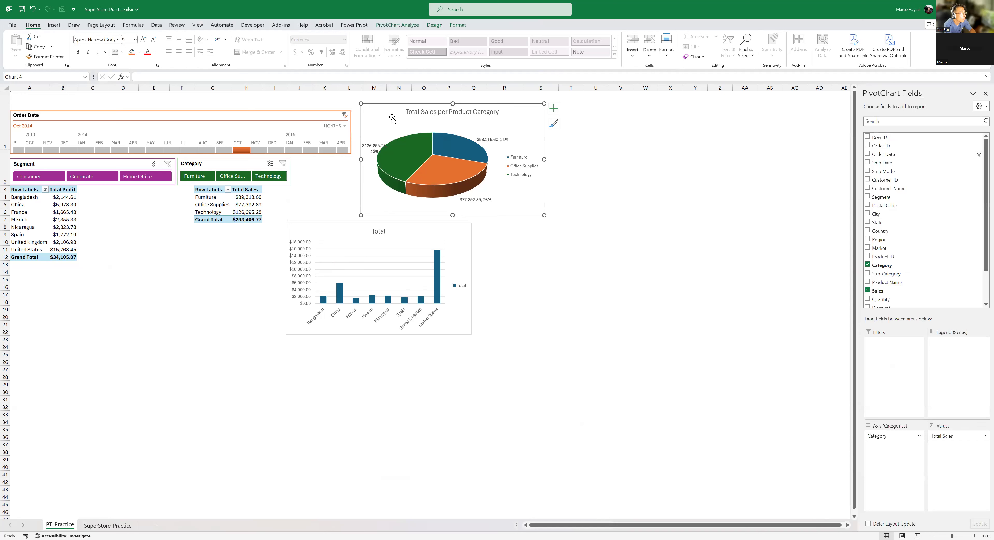
pyautogui.click(343, 115)
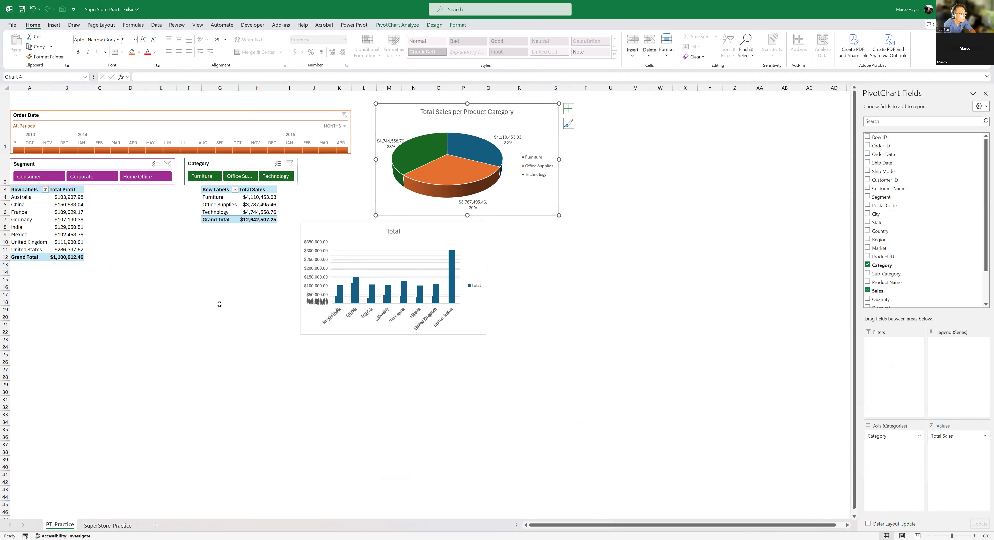
pyautogui.click(210, 307)
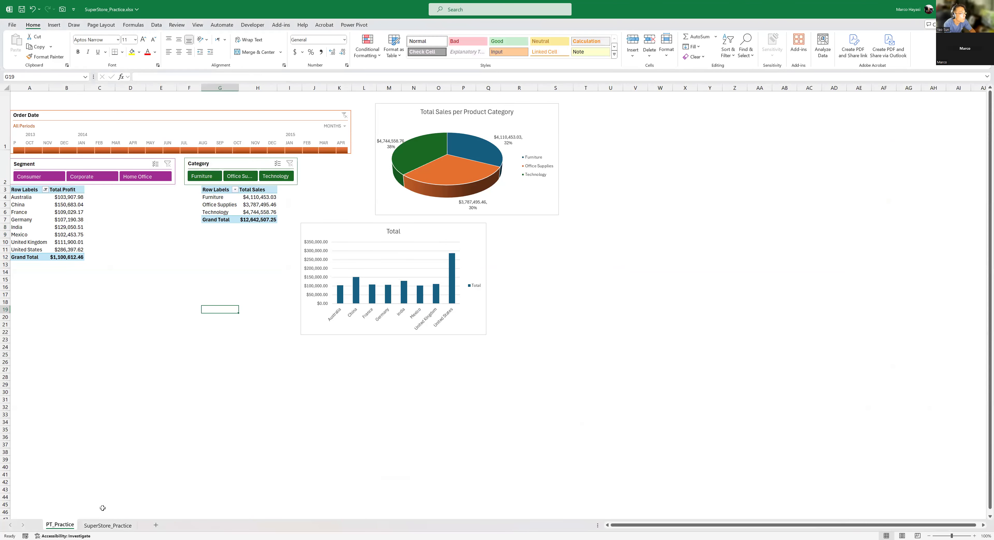
# - Retry extending the Total Profit PivotTable's data source from A1 through the last added record on SuperStore_Practice, with the dashboard filters cleared
pyautogui.click(66, 212)
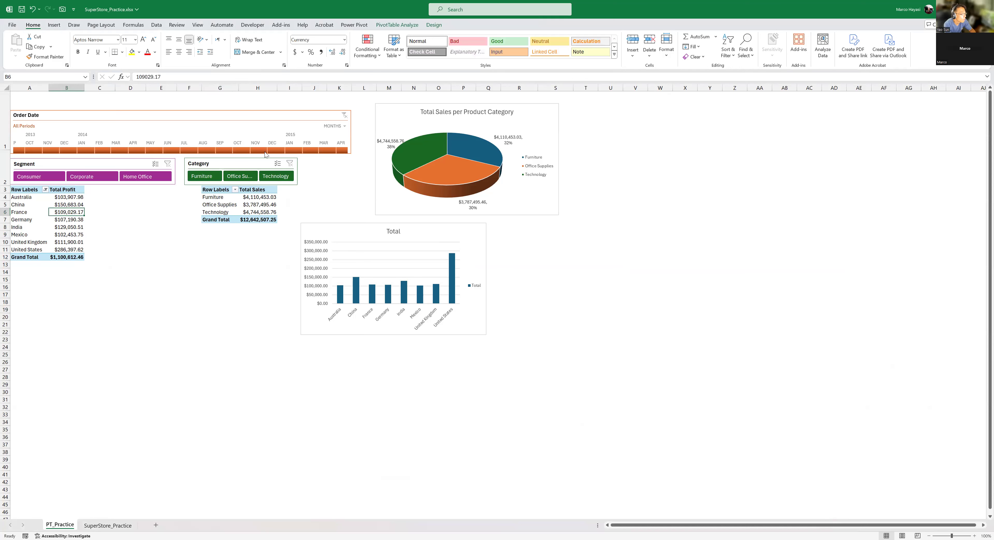
pyautogui.click(392, 26)
pyautogui.click(328, 58)
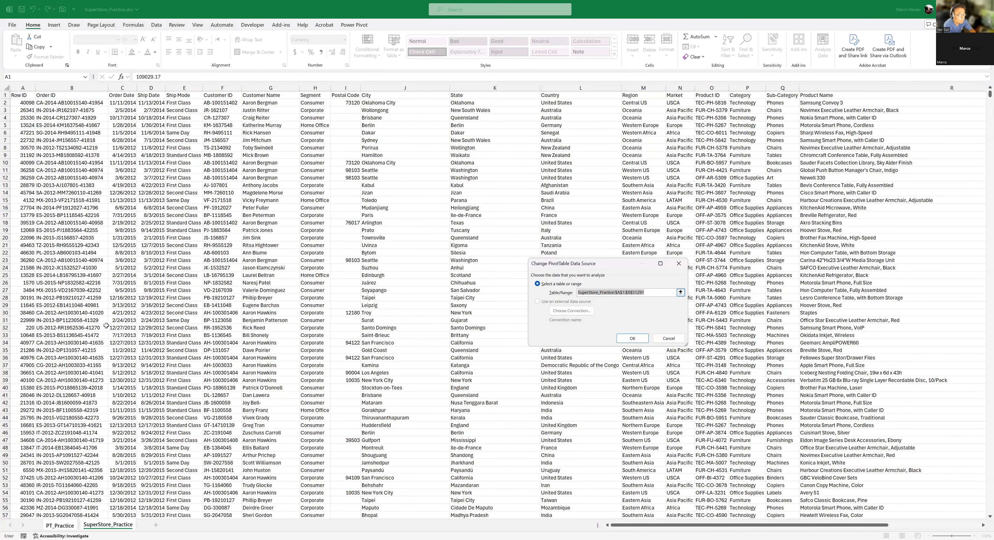
pyautogui.click(106, 326)
pyautogui.hotkey('ctrl', 'Home')
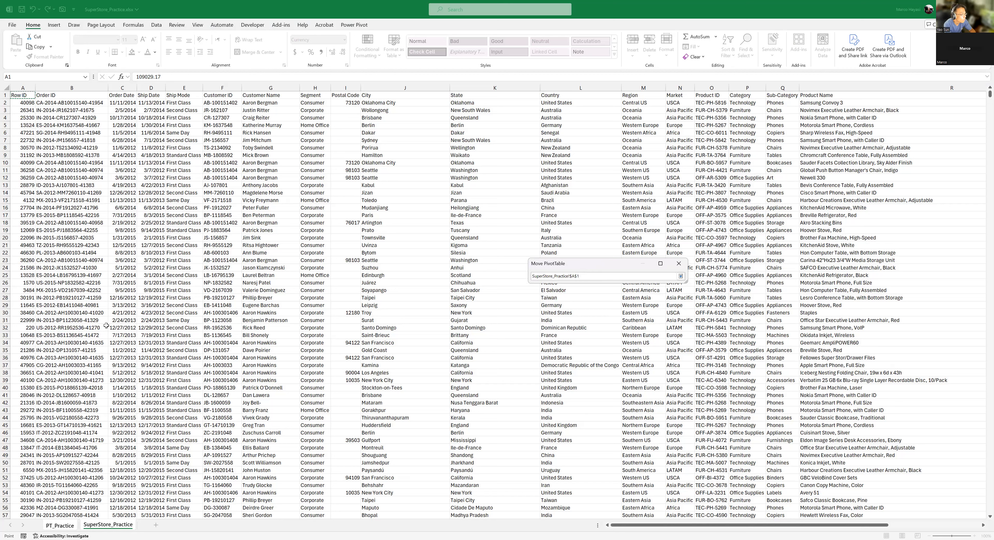
pyautogui.hotkey('ctrl', 'shift', 'Right')
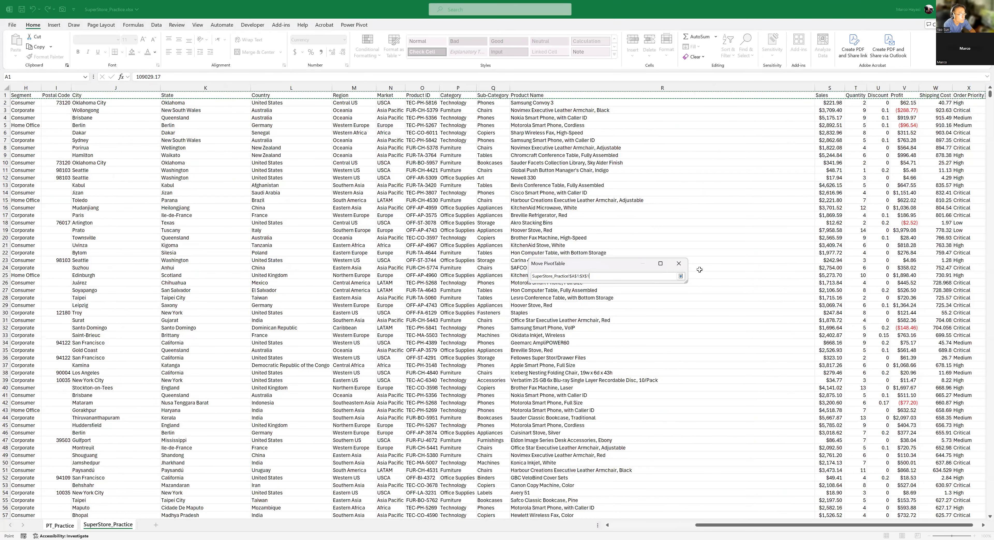
pyautogui.hotkey('ctrl', 'shift', 'Down')
pyautogui.press('Return')
pyautogui.press('Return')
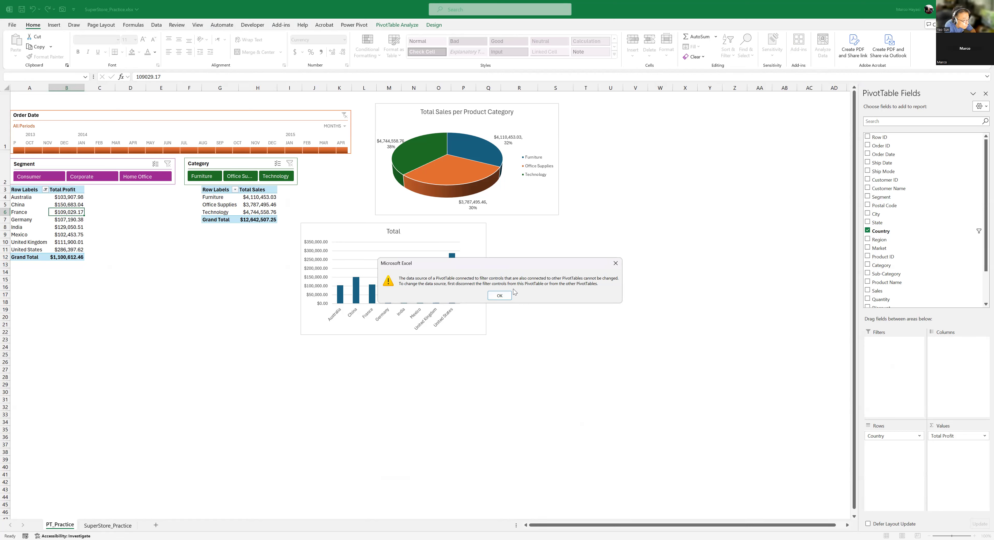
pyautogui.click(500, 296)
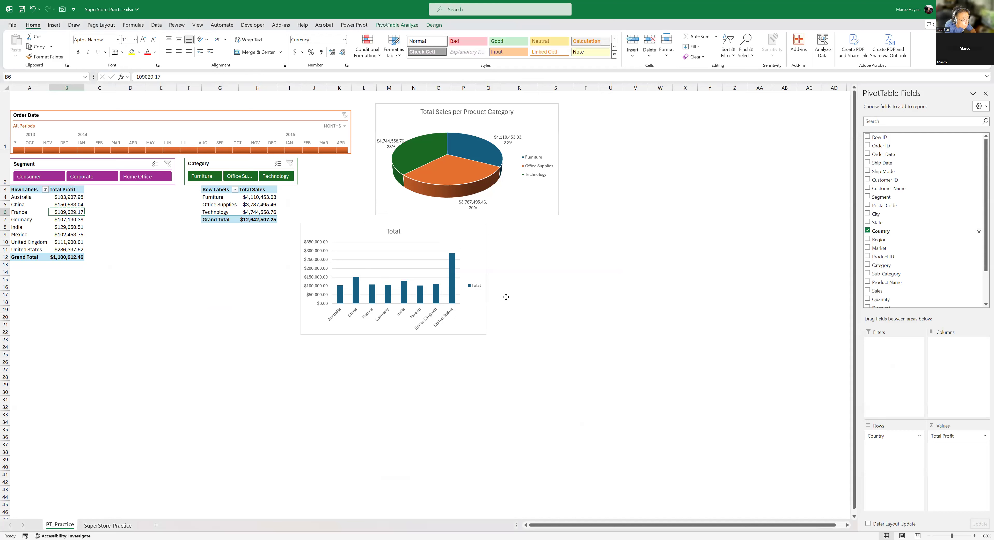
# - Clear the Country filter from the row labels of the Total Profit PivotTable
pyautogui.click(45, 190)
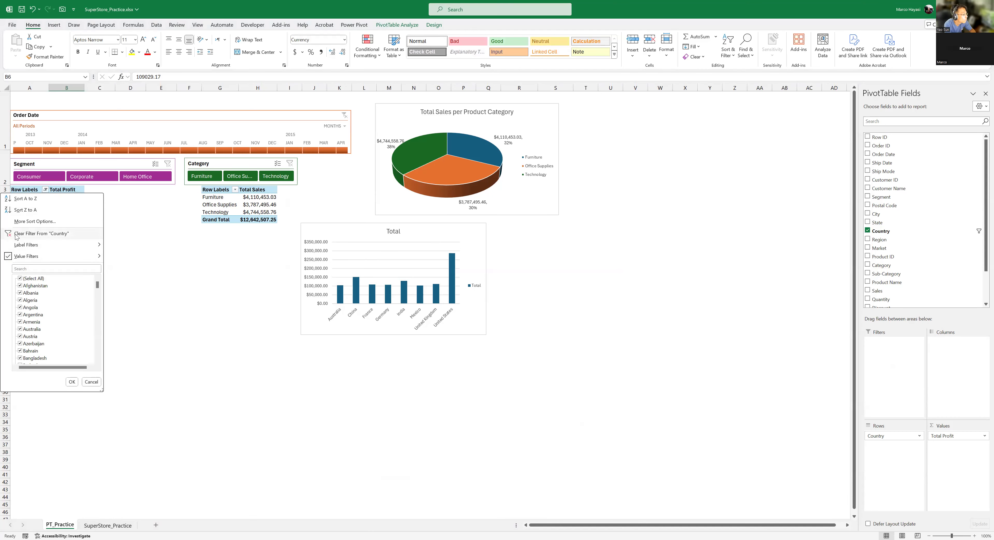
pyautogui.click(42, 235)
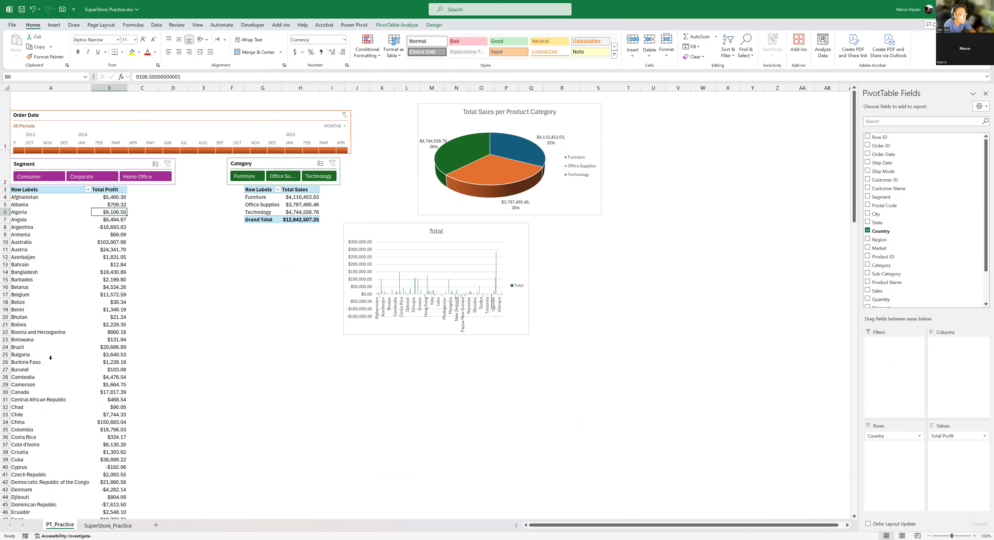
pyautogui.click(107, 526)
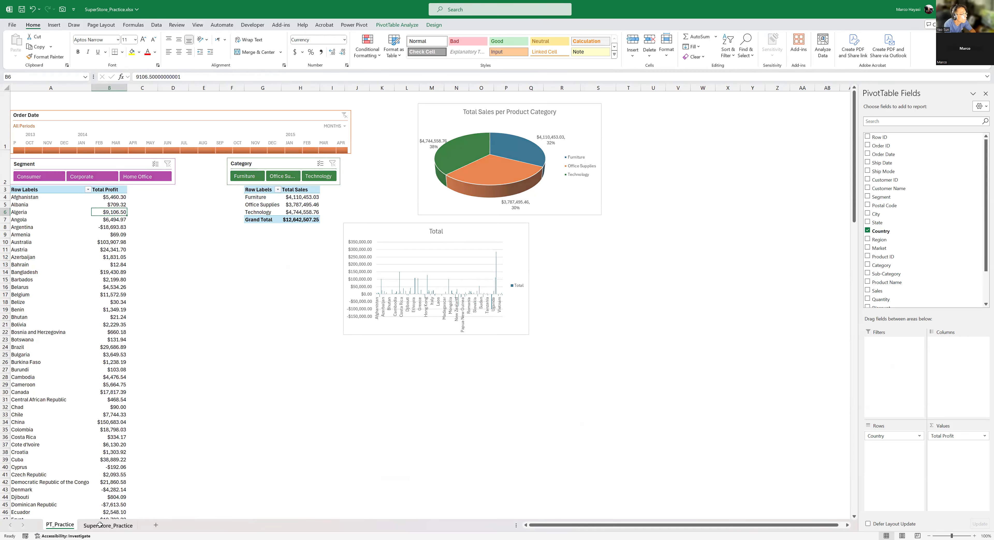
pyautogui.click(58, 526)
# - Try to set the Total Profit PivotTable's data source to SuperStore_Practice!$A$1:$X$51296 with the Country filter cleared
pyautogui.click(103, 258)
pyautogui.click(386, 25)
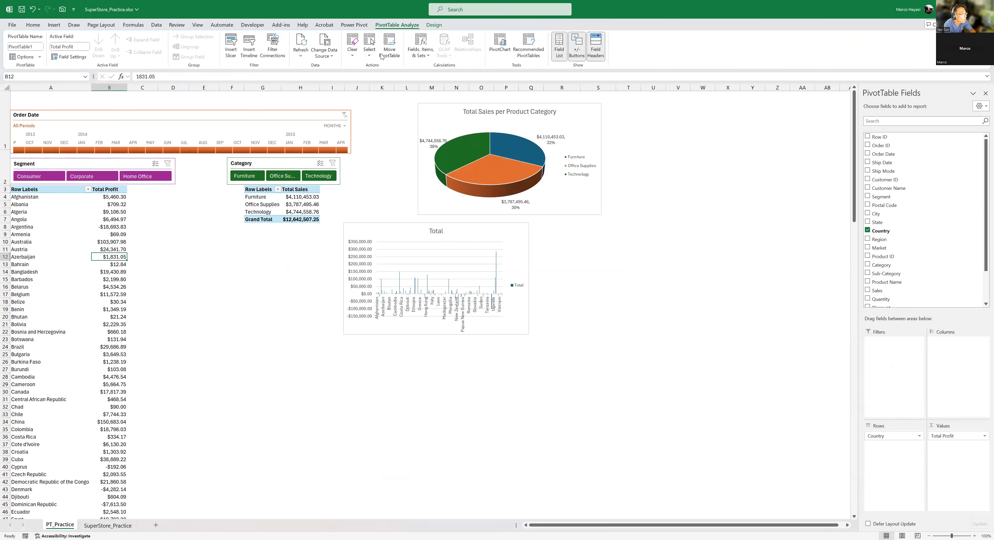
pyautogui.click(333, 58)
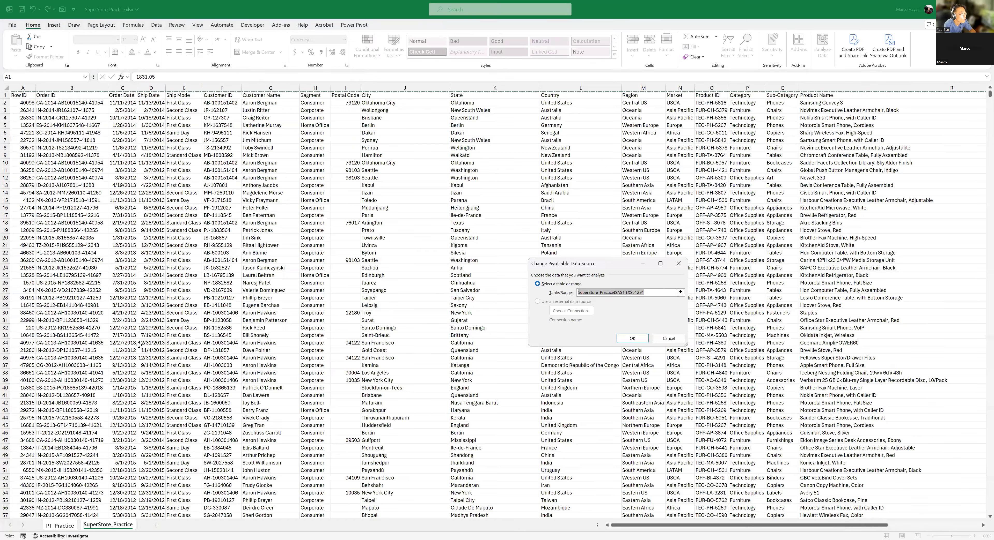
pyautogui.hotkey('ctrl', 'Home')
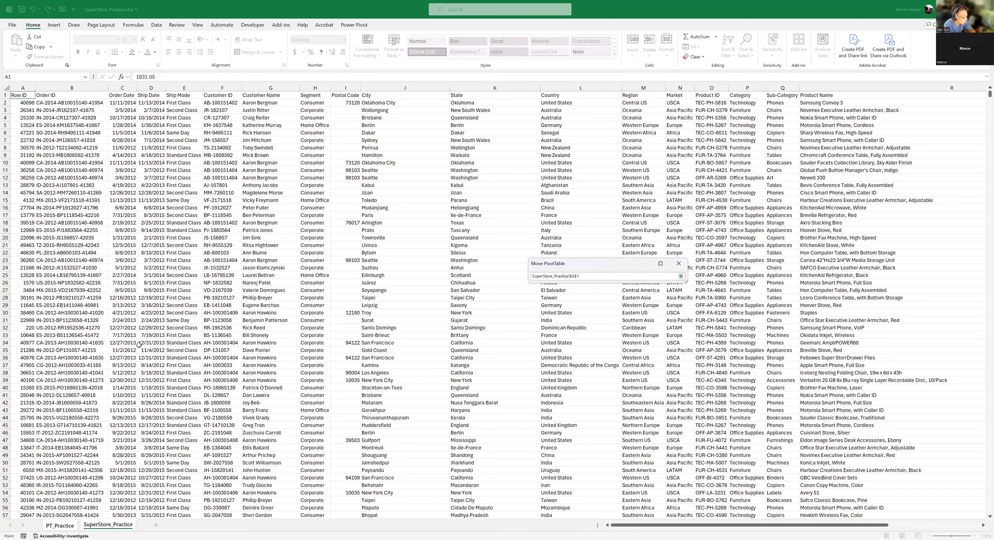
pyautogui.hotkey('ctrl', 'shift', 'Right')
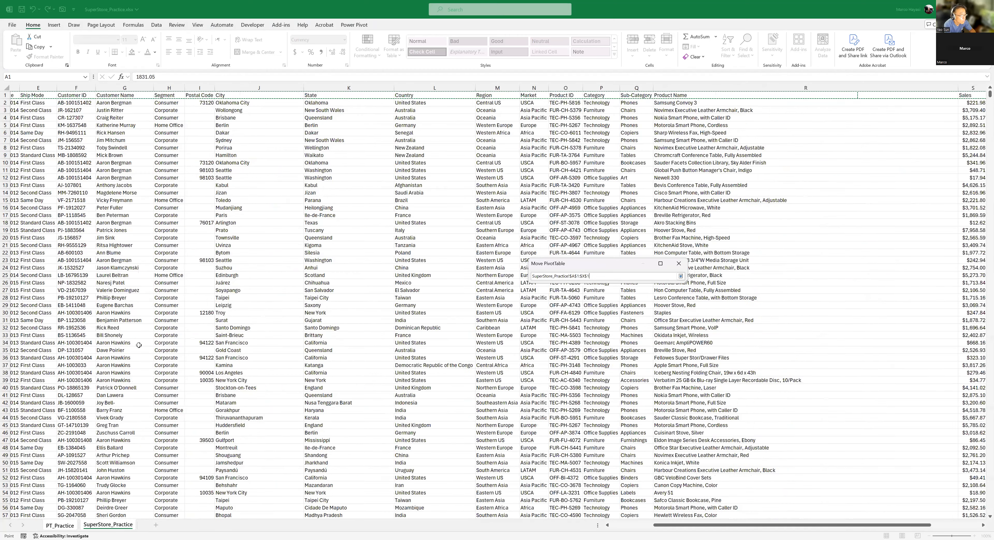
pyautogui.hotkey('ctrl', 'shift', 'Down')
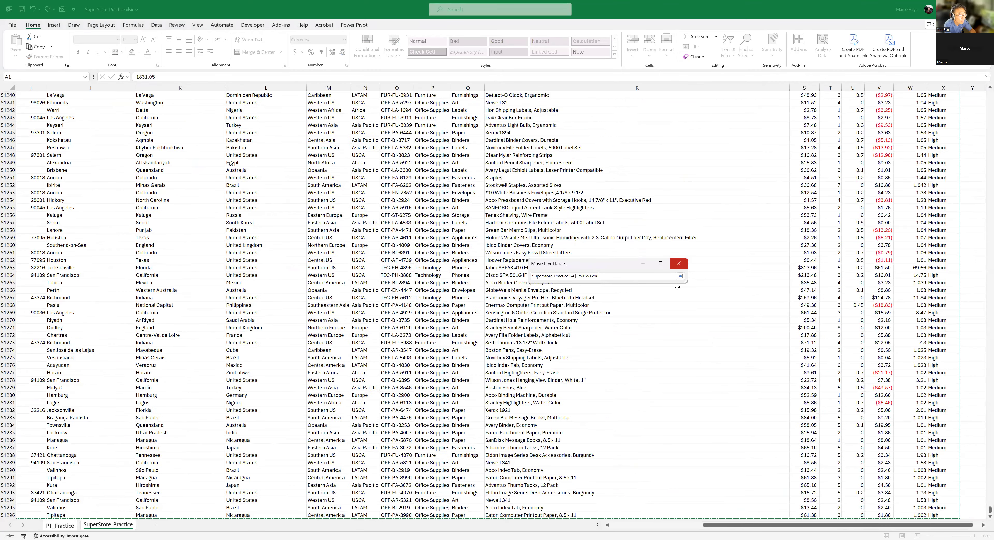
pyautogui.press('Return')
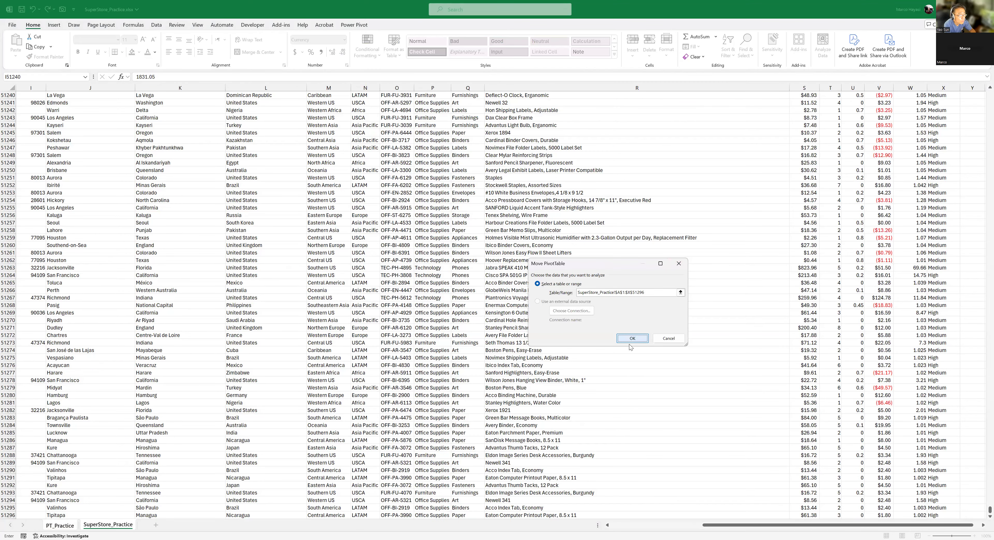
pyautogui.press('Return')
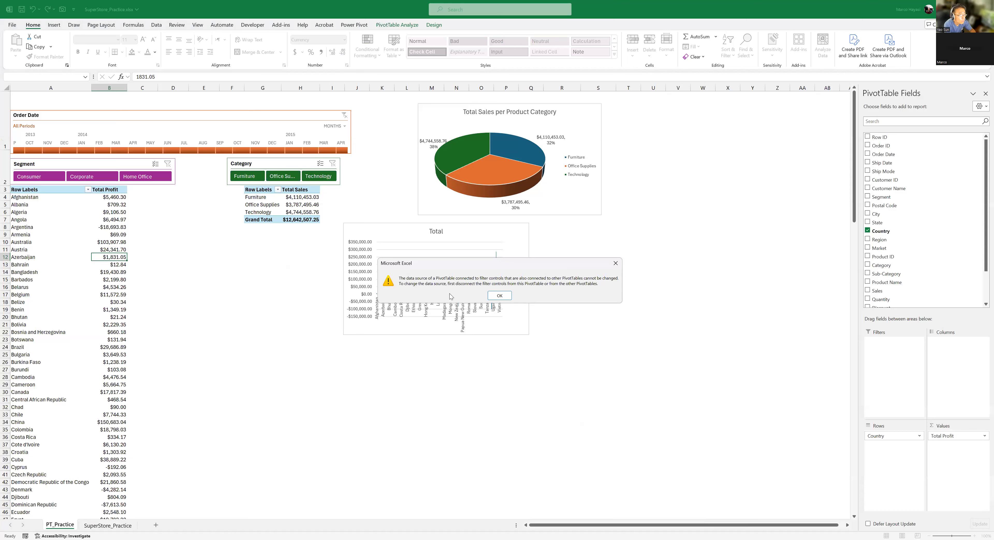
pyautogui.click(499, 296)
pyautogui.click(678, 257)
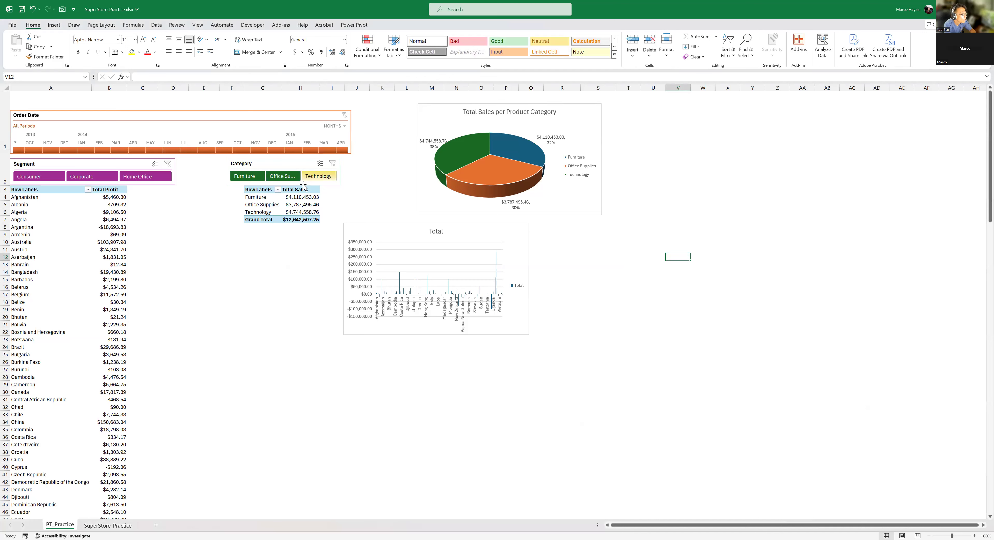
# - Compare the field lists of the Total Profit and Total Sales PivotTables with the column headers on SuperStore_Practice
pyautogui.click(78, 274)
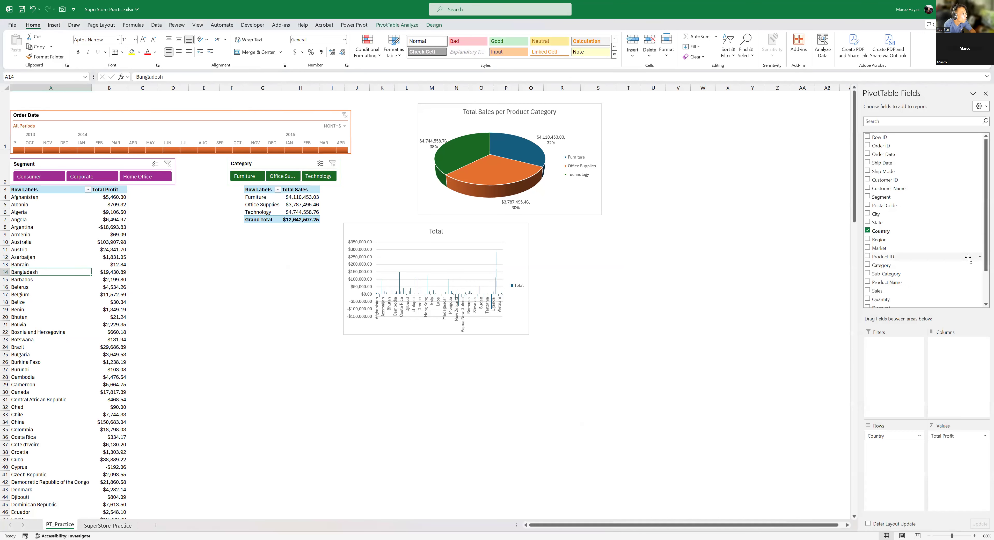
pyautogui.moveTo(983, 246)
pyautogui.mouseDown()
pyautogui.moveTo(982, 277)
pyautogui.moveTo(983, 257)
pyautogui.mouseUp()
pyautogui.click(300, 204)
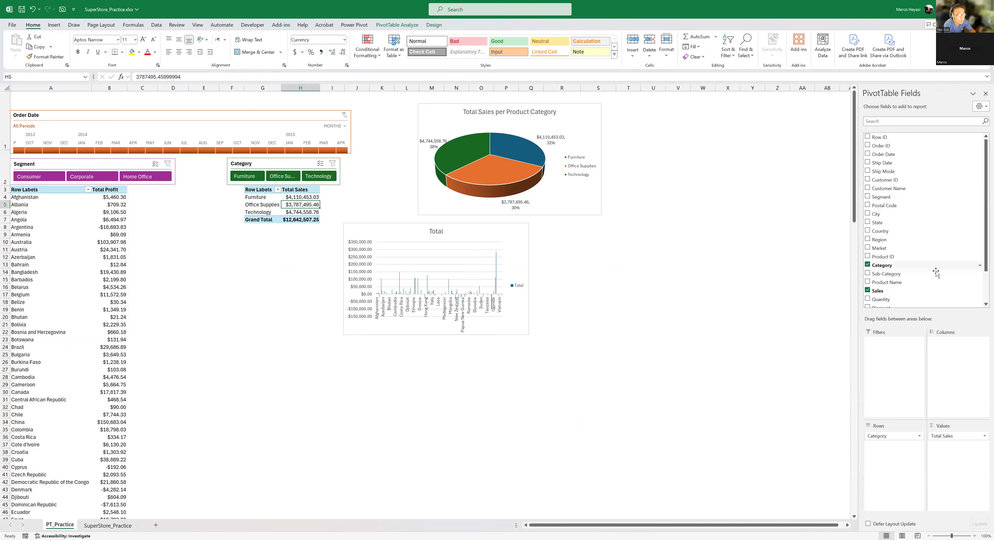
pyautogui.moveTo(985, 253); pyautogui.dragTo(984, 281)
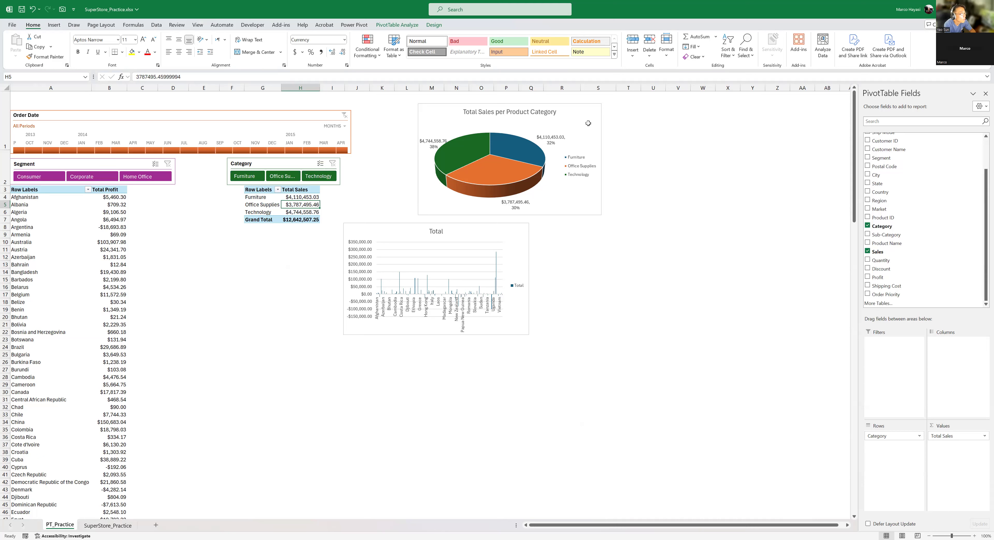
pyautogui.hotkey('ctrl', 'pagedown')
pyautogui.click(614, 200)
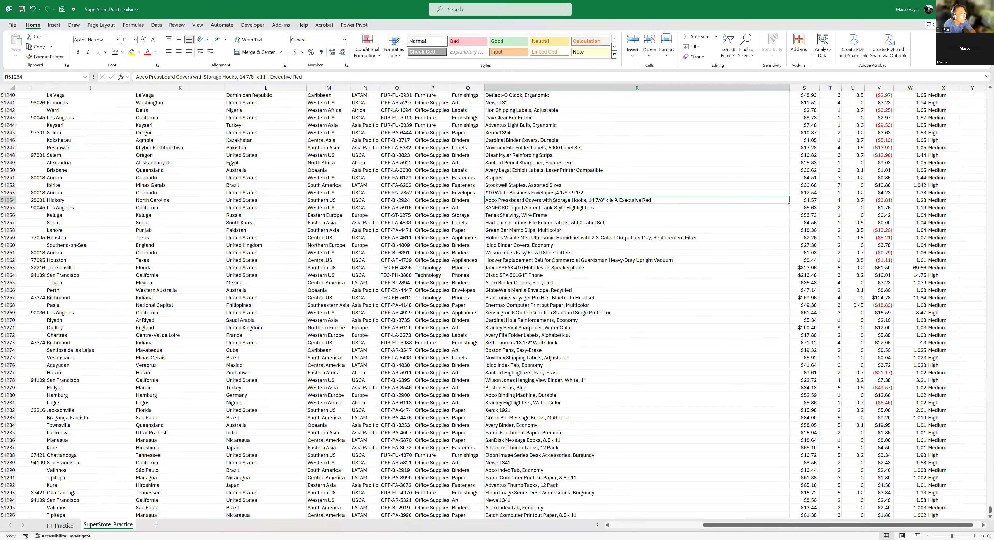
pyautogui.hotkey('ctrl', 'Home')
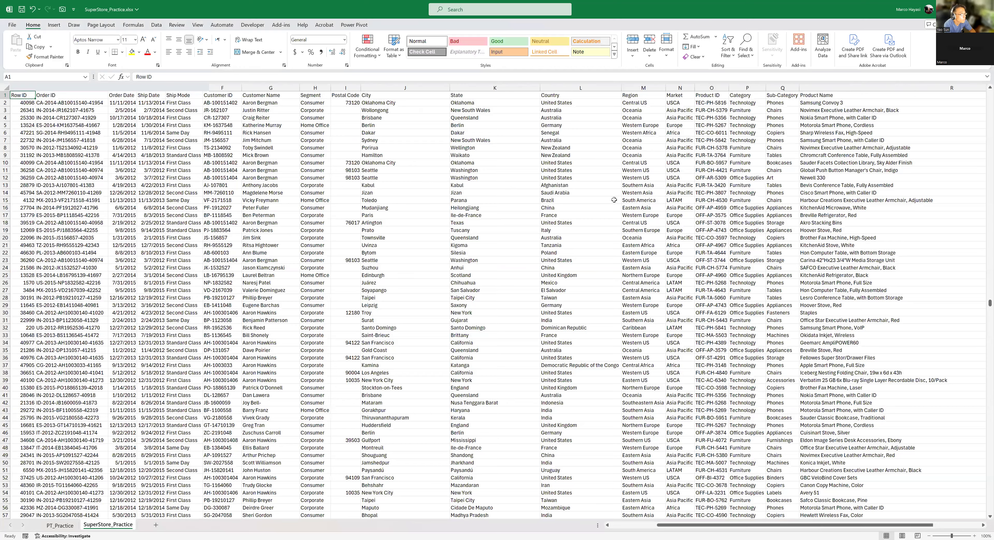
pyautogui.press('Right')
pyautogui.press('Right')
pyautogui.press('Right')
pyautogui.press('Right')
pyautogui.press('Right')
pyautogui.press('Right')
pyautogui.press('Right')
pyautogui.press('Right')
pyautogui.press('Right')
pyautogui.press('Right')
pyautogui.press('Right')
pyautogui.press('Right')
pyautogui.press('Right')
pyautogui.press('Right')
pyautogui.press('Right')
pyautogui.press('Right')
pyautogui.press('Right')
pyautogui.press('Right')
pyautogui.press('Right')
pyautogui.press('Right')
pyautogui.press('Left')
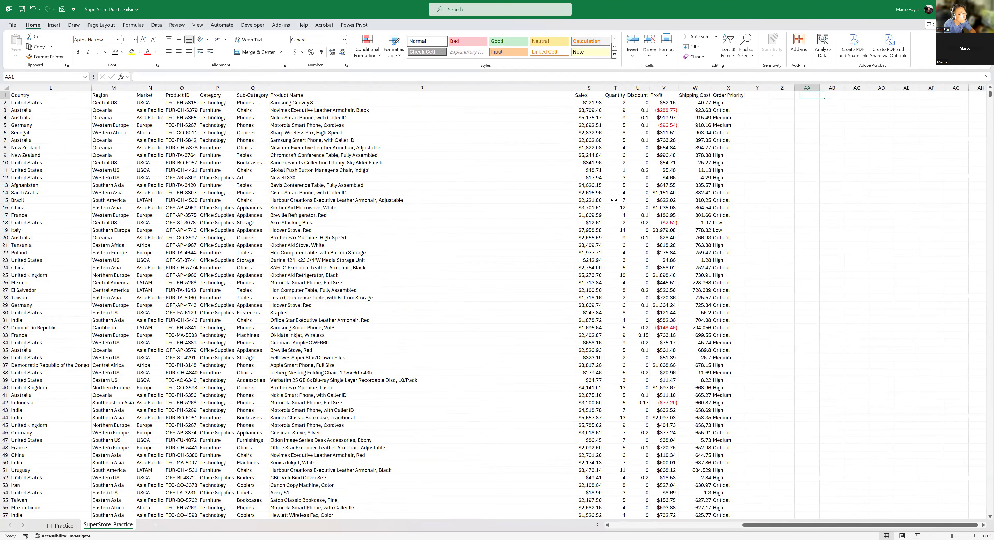
pyautogui.hotkey('ctrl', 'Home')
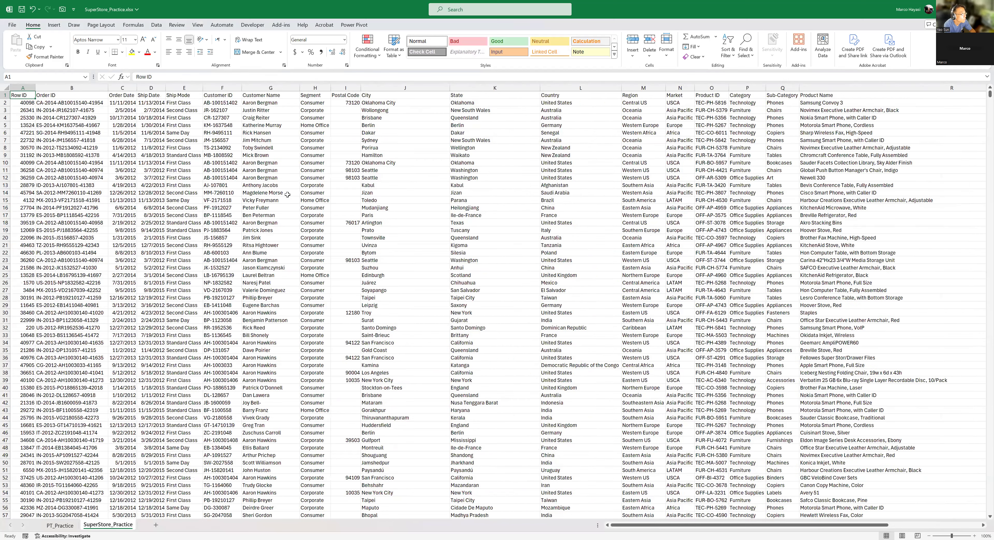
# - Check the field areas of both PivotTables on PT_Practice for filters, and move the Order Date timeline up to the sheet's upper edge
pyautogui.hotkey('ctrl', 'pageup')
pyautogui.click(104, 212)
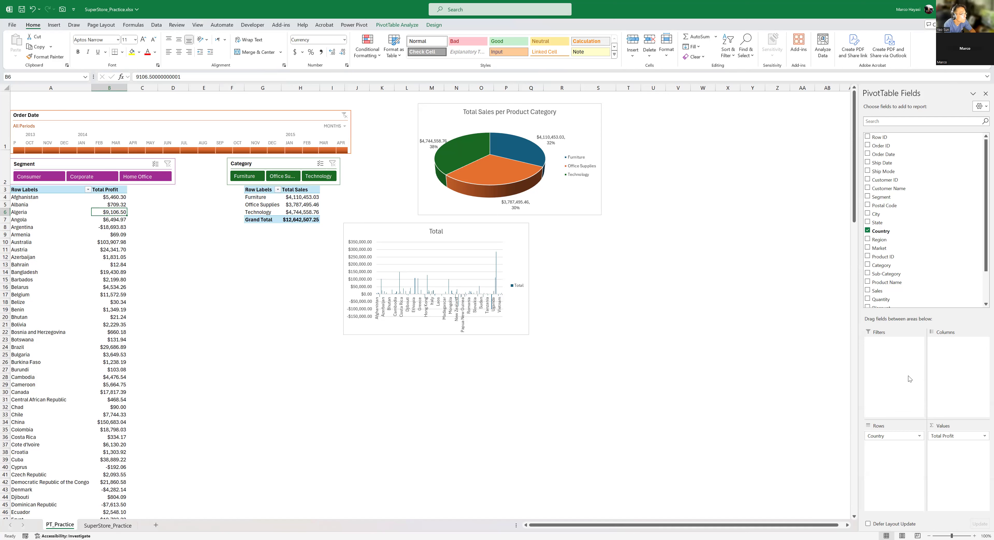
pyautogui.scroll(-3, 982, 262)
pyautogui.scroll(3, 983, 262)
pyautogui.click(303, 211)
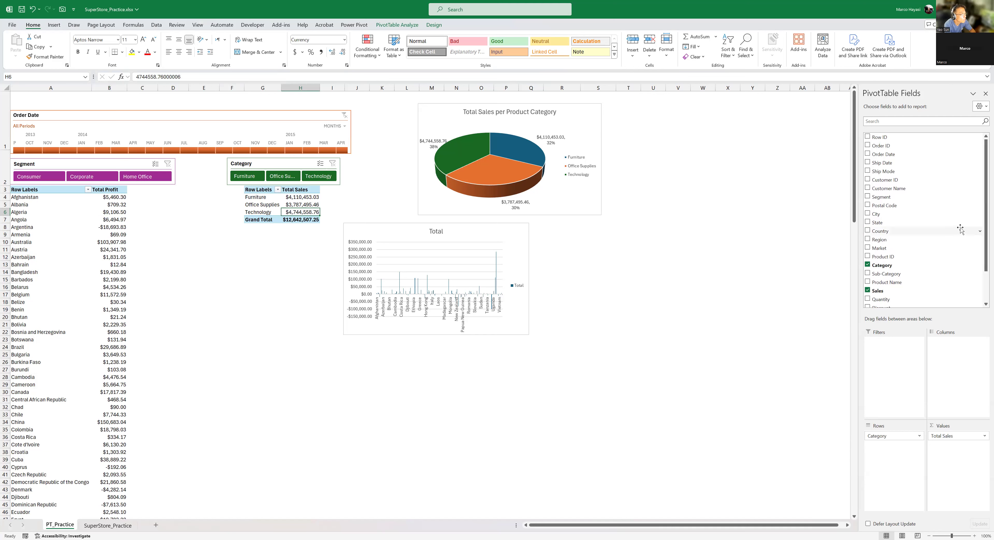
pyautogui.click(315, 115)
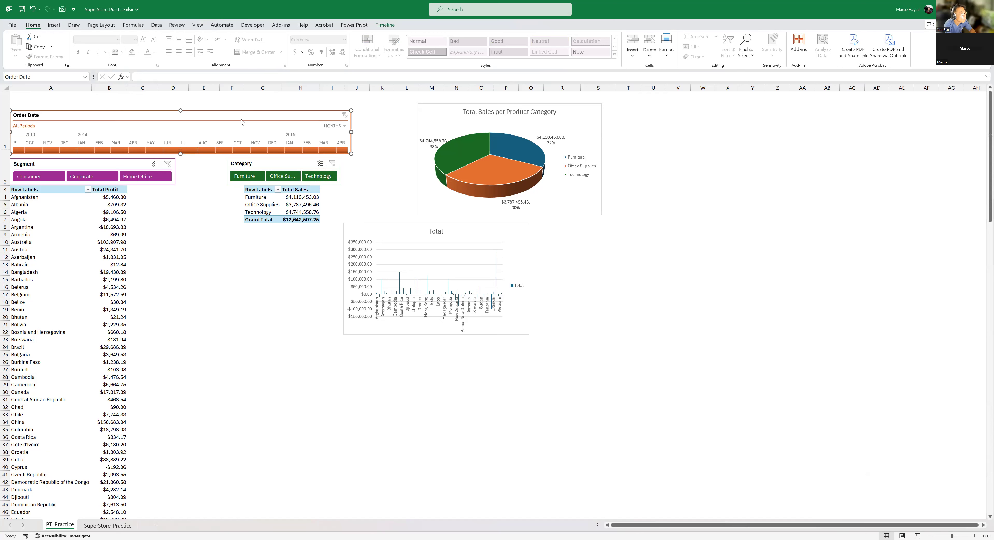
pyautogui.moveTo(248, 114)
pyautogui.mouseDown()
pyautogui.moveTo(331, 99)
pyautogui.moveTo(247, 99)
pyautogui.mouseUp()
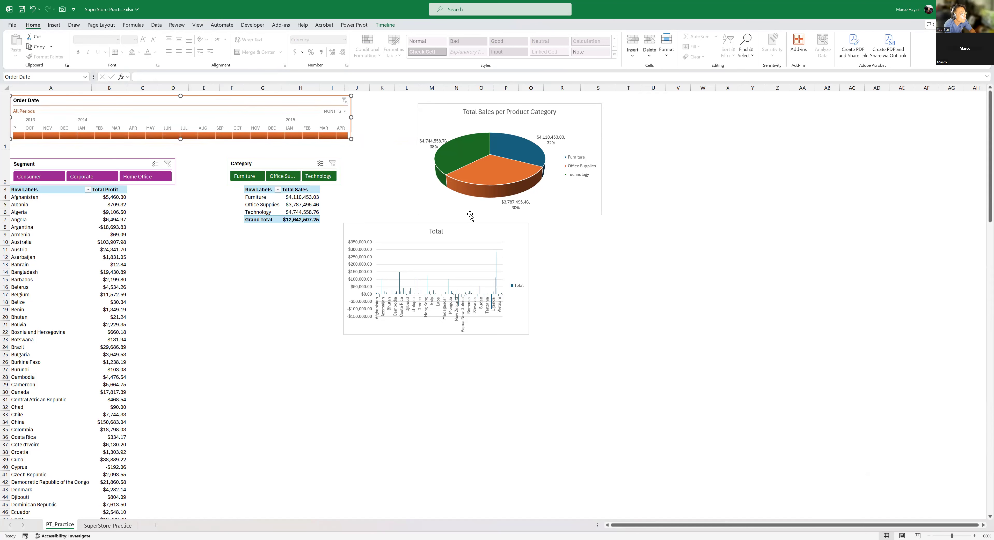
# - Examine the pie chart's fields, the country rows of the Total Profit PivotTable and the SuperStore_Practice source sheet
pyautogui.click(510, 243)
pyautogui.click(574, 126)
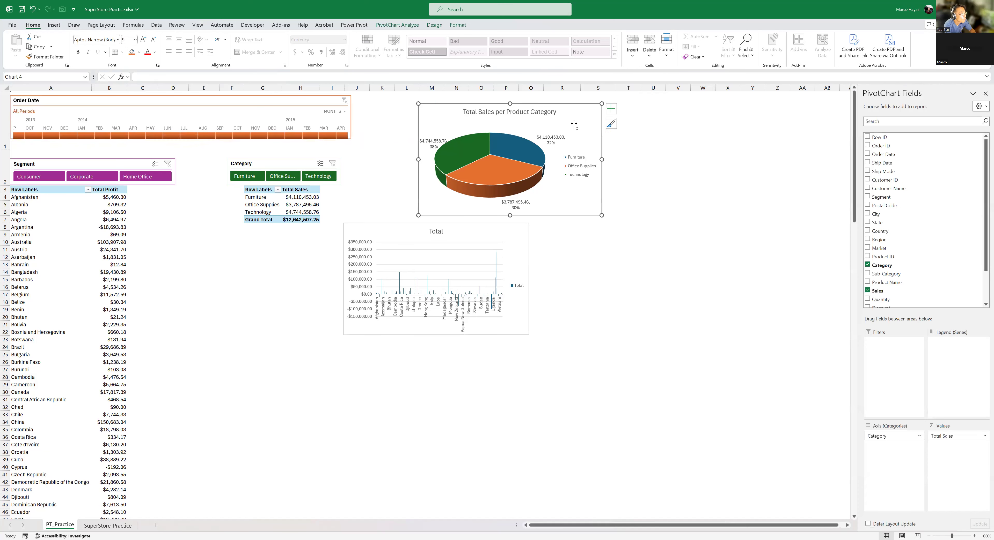
pyautogui.scroll(-2, 983, 185)
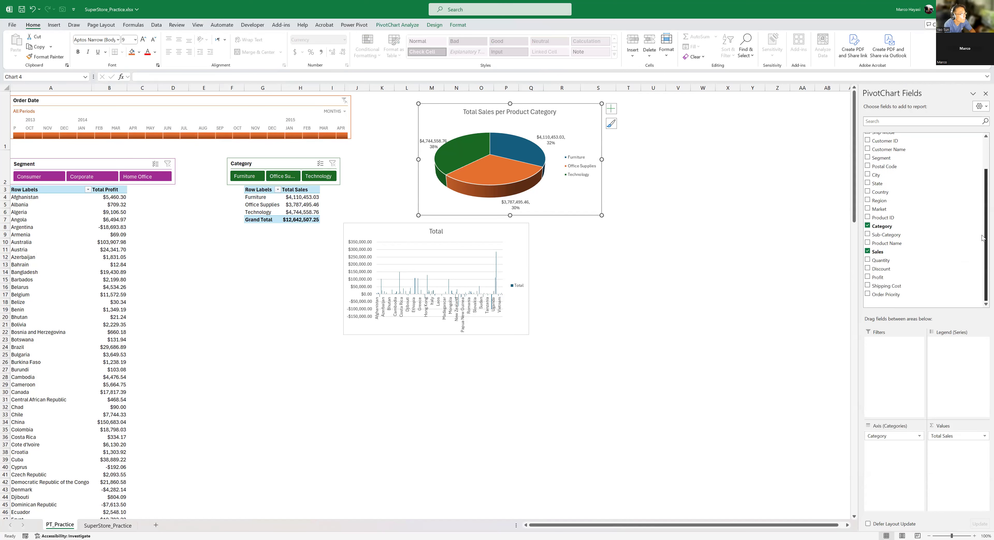
pyautogui.click(114, 354)
pyautogui.scroll(-10, 303, 433)
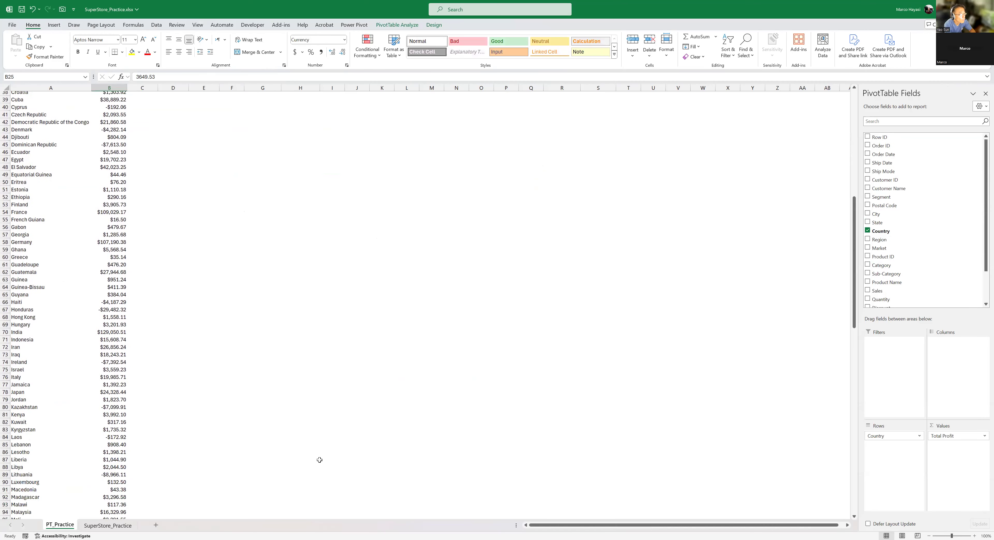
pyautogui.scroll(6, 319, 460)
pyautogui.scroll(2, 319, 460)
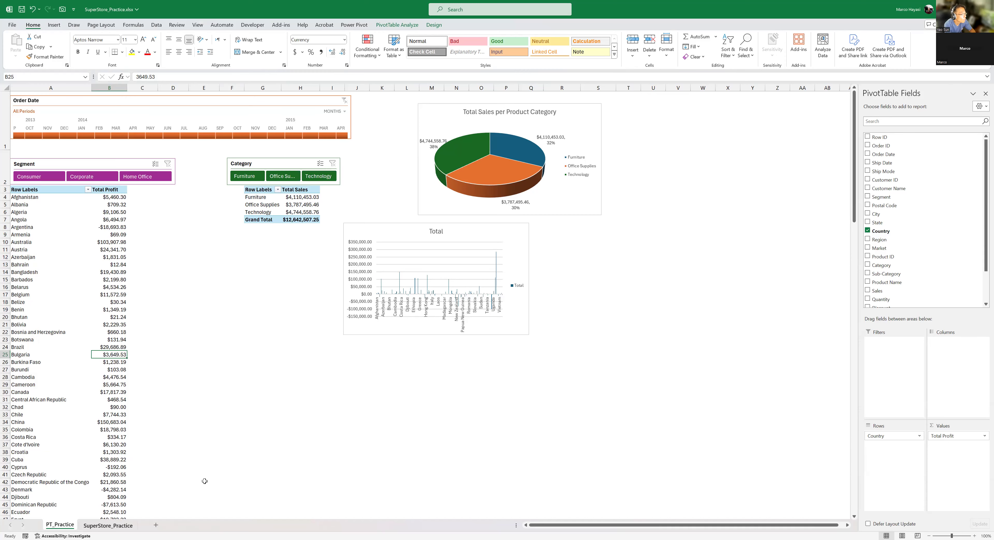
pyautogui.click(108, 526)
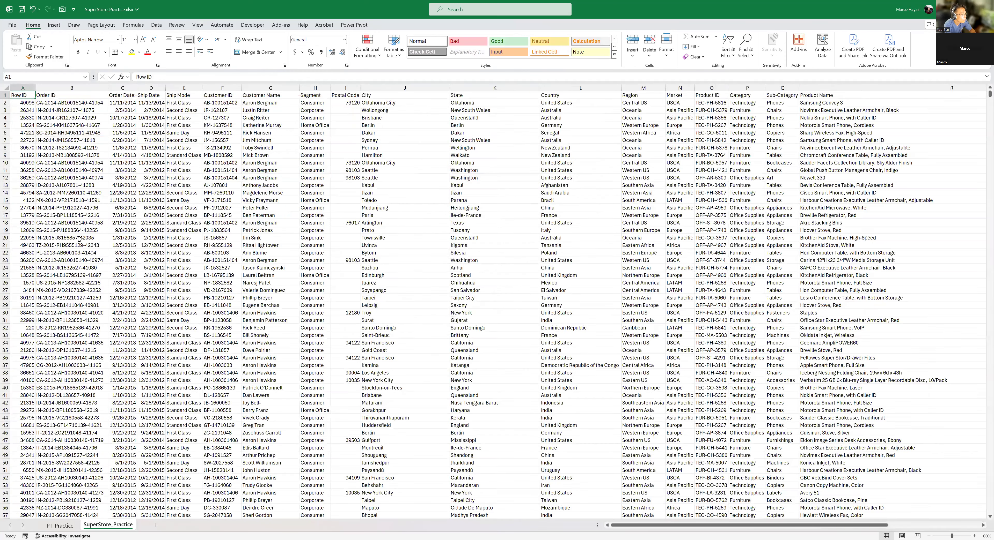
pyautogui.click(60, 526)
# - Retry changing the Total Profit PivotTable's data source to the full range SuperStore_Practice!$A$1:$X$51296 from PT_Practice
pyautogui.click(101, 235)
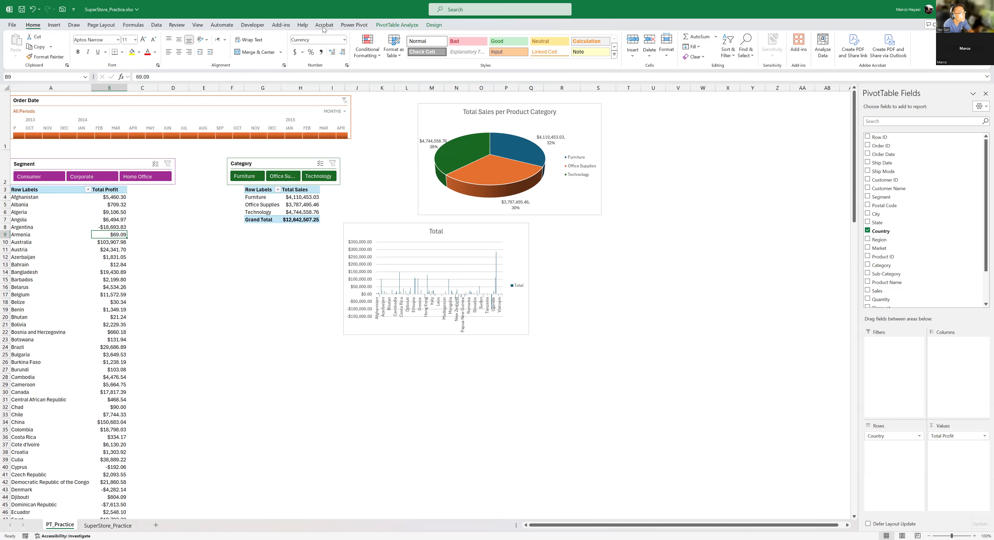
pyautogui.click(395, 25)
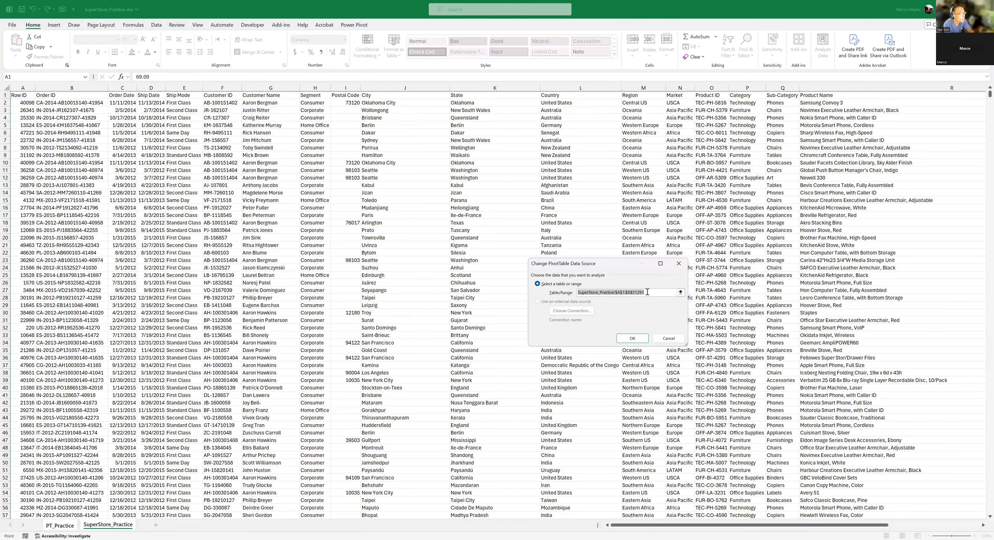
pyautogui.click(682, 293)
pyautogui.click(149, 381)
pyautogui.hotkey('ctrl', 'Home')
pyautogui.hotkey('ctrl', 'shift', 'Right')
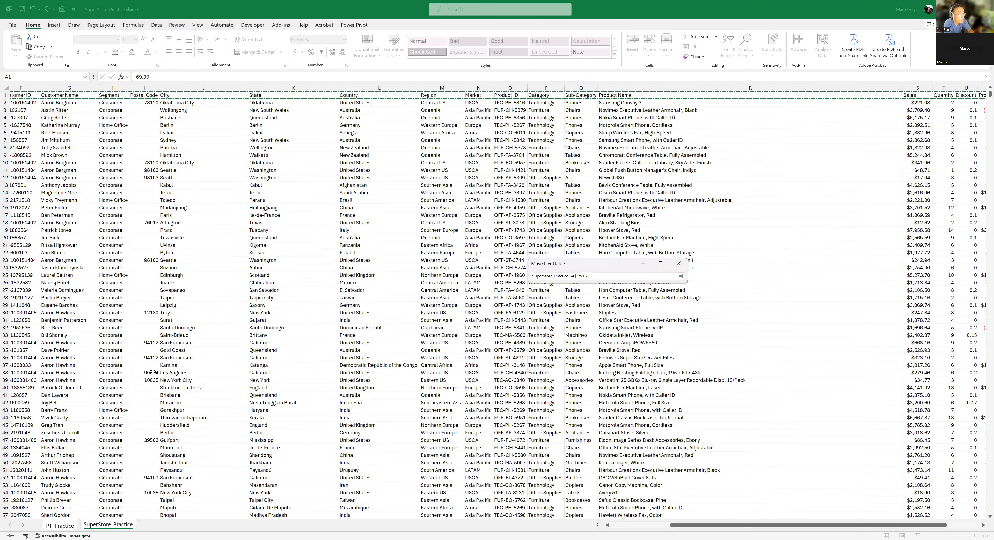
pyautogui.hotkey('ctrl', 'shift', 'Down')
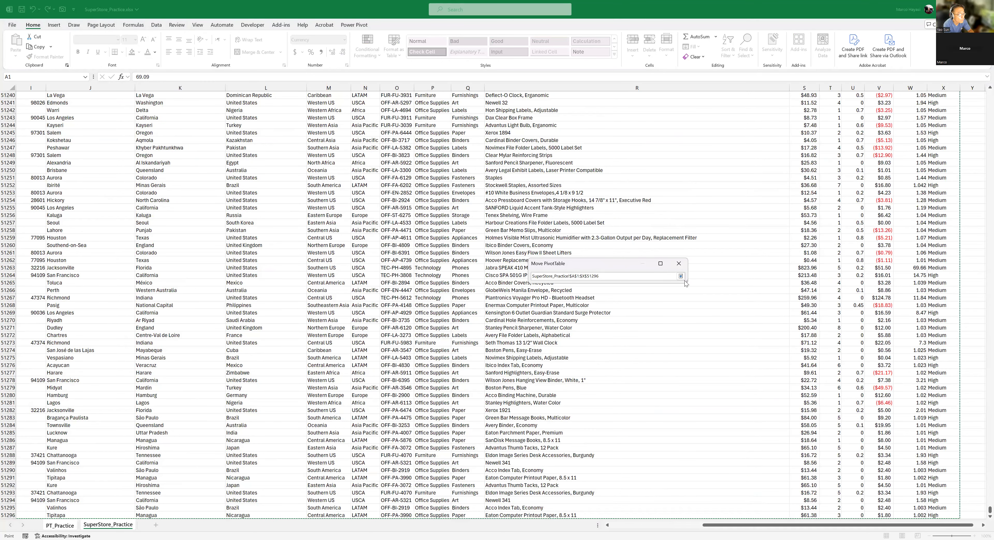
pyautogui.click(681, 277)
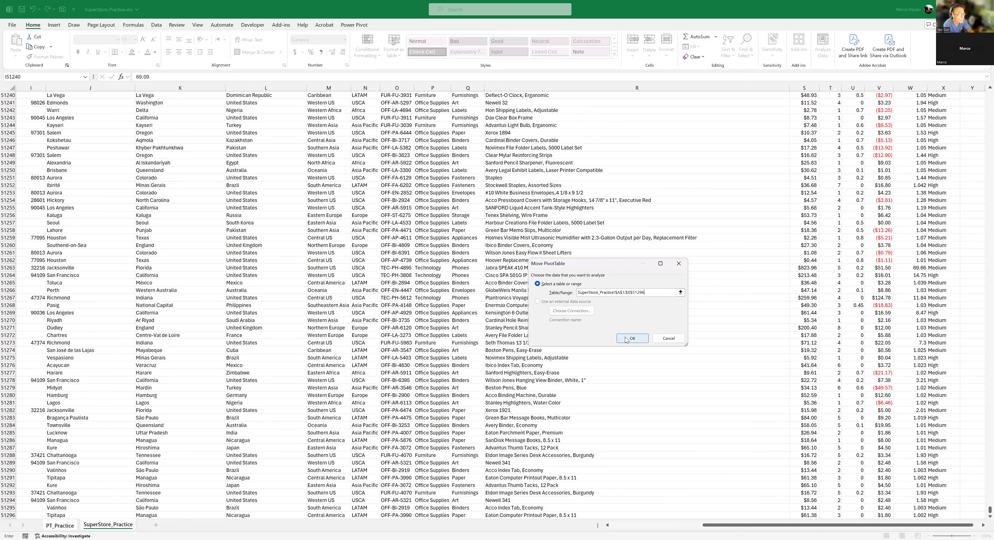
pyautogui.press('Return')
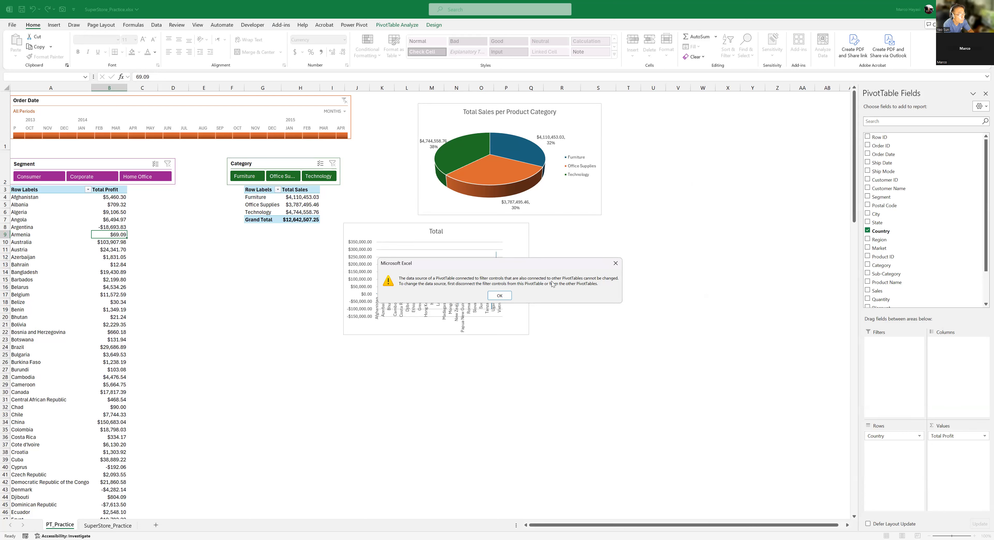
pyautogui.click(501, 296)
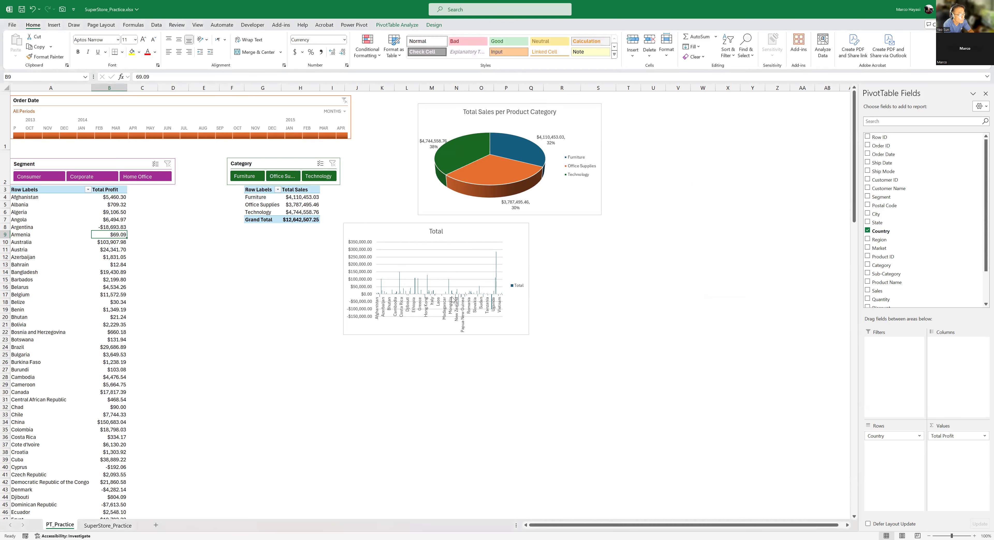
# - Disconnect the Order Date timeline from both PivotTable1 and PivotTable2 in its report connections
pyautogui.click(298, 102)
pyautogui.rightClick(298, 106)
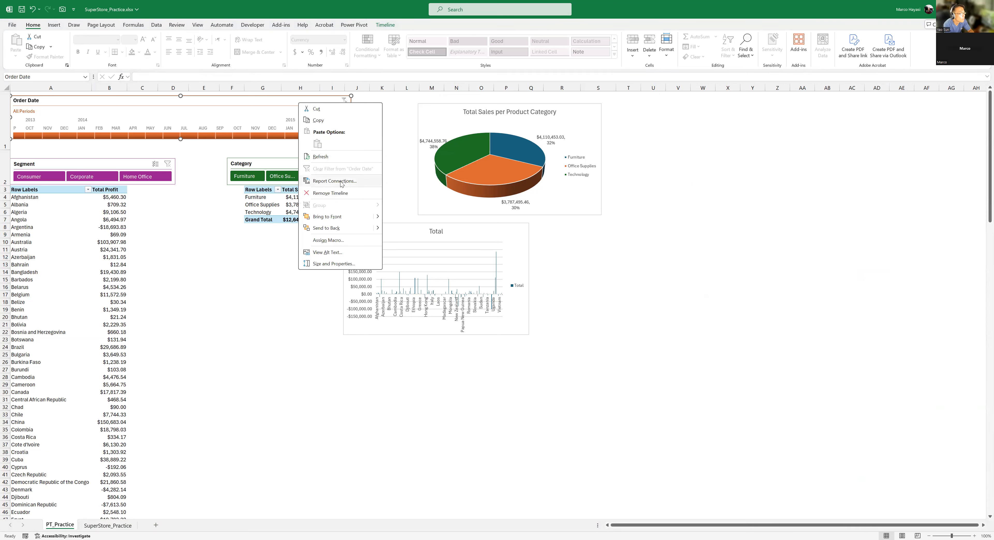
pyautogui.click(334, 181)
pyautogui.click(280, 198)
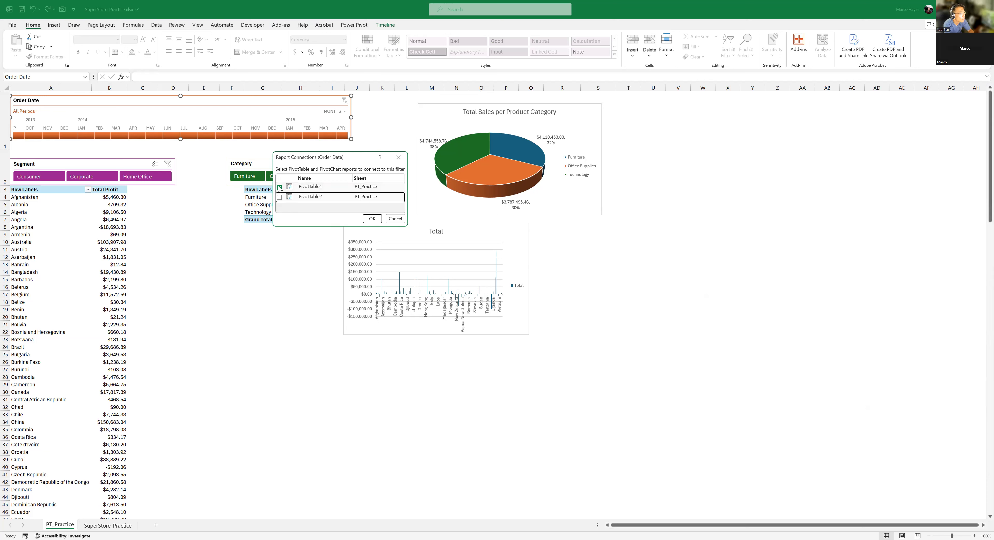
pyautogui.click(372, 219)
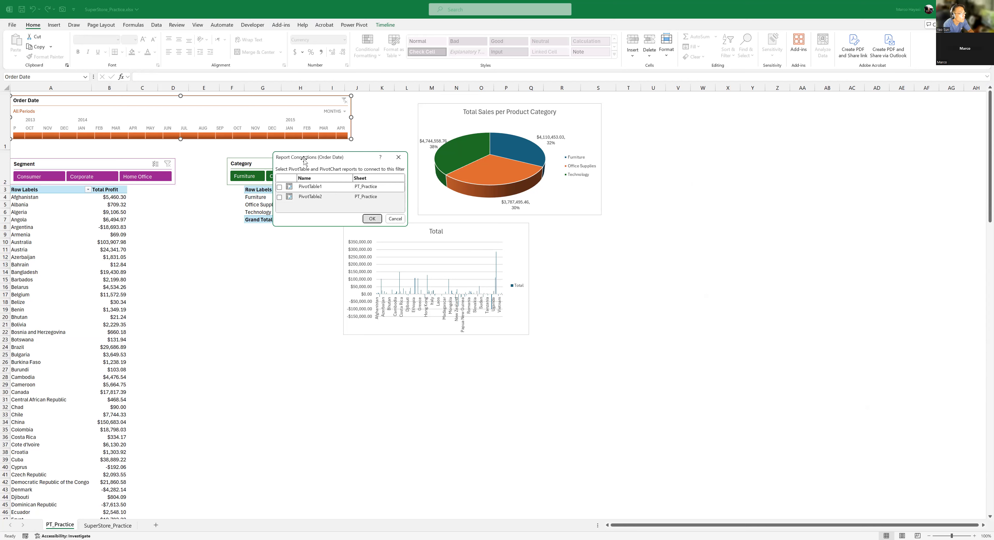
# - Disconnect the Segment slicer from both PivotTable1 and PivotTable2 in its report connections
pyautogui.rightClick(107, 165)
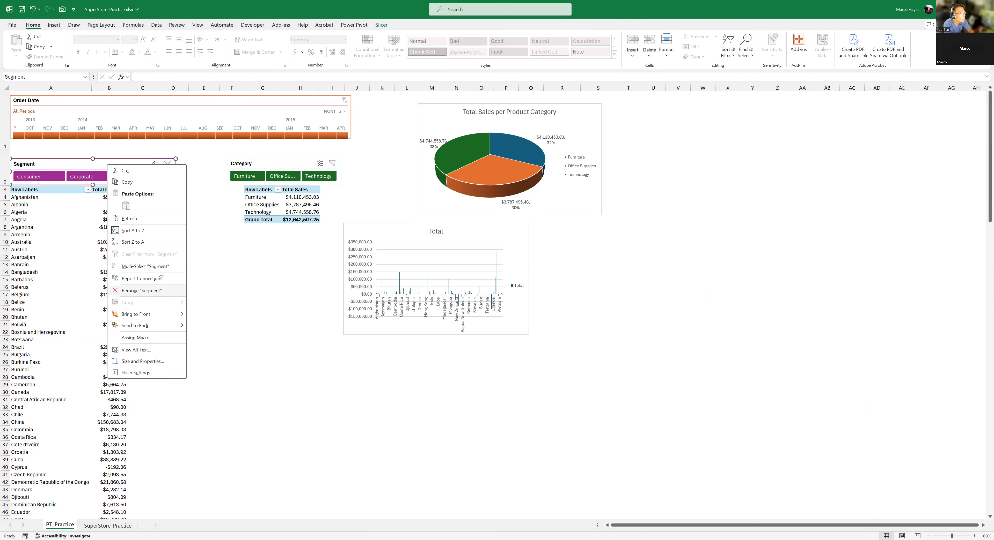
pyautogui.click(156, 282)
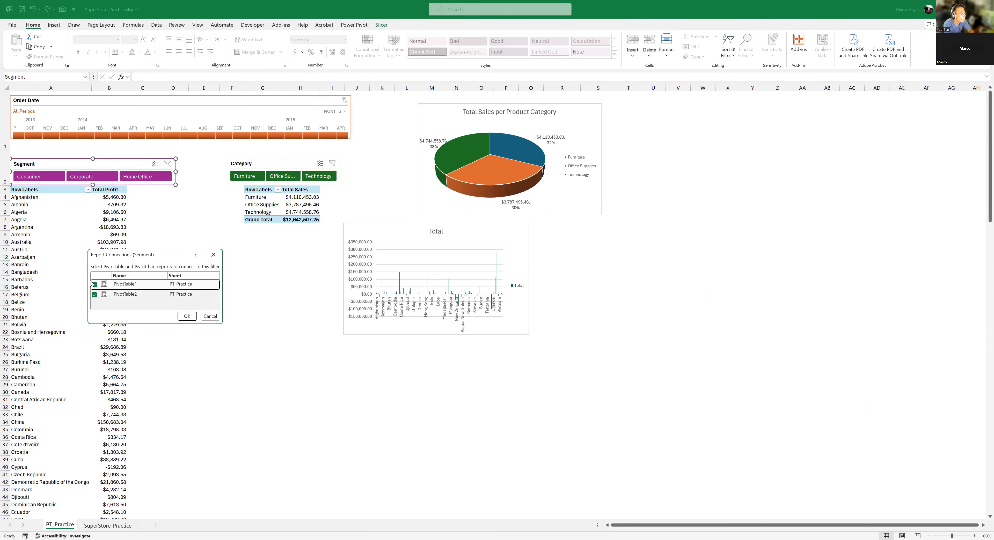
pyautogui.click(187, 317)
# - Disconnect the Category slicer from both PivotTables in its report connections
pyautogui.click(291, 162)
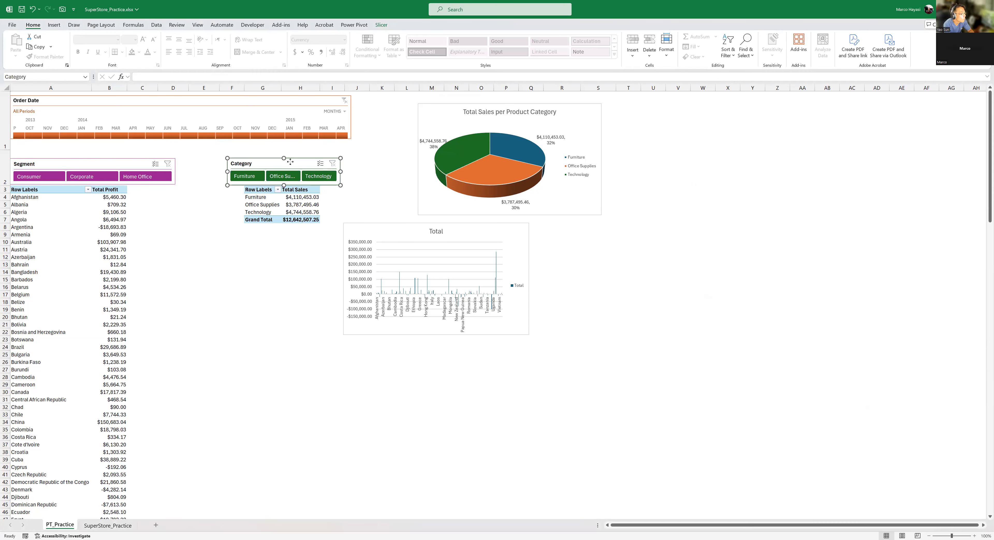
pyautogui.rightClick(290, 161)
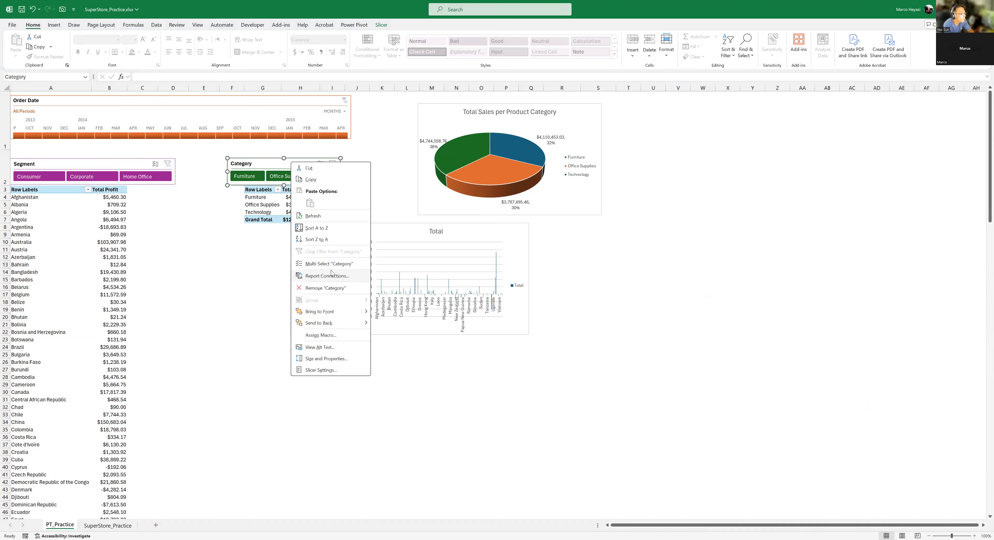
pyautogui.click(306, 281)
pyautogui.click(363, 313)
pyautogui.press('Escape')
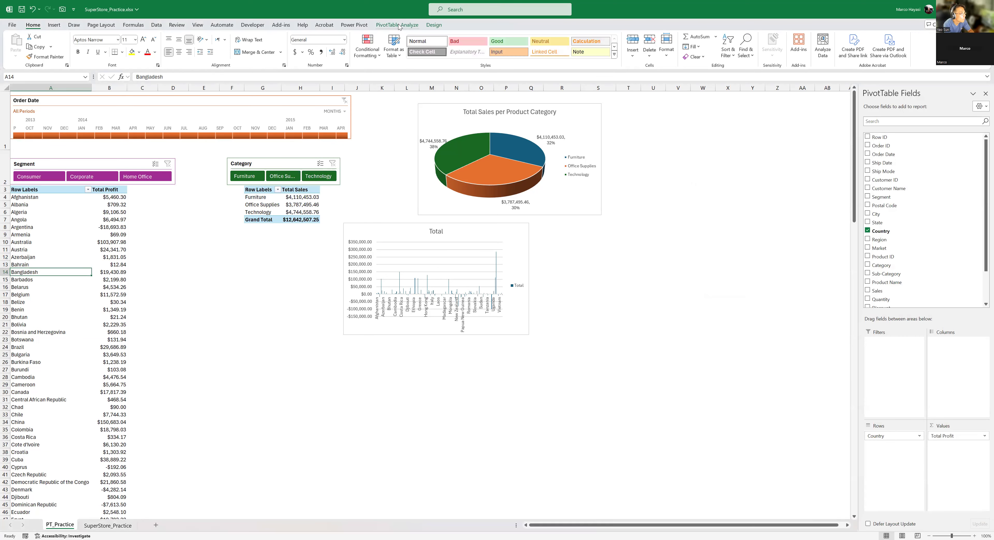
# - Change the Total Profit PivotTable's data source to the full range SuperStore_Practice!$A$1:$X$51296
pyautogui.click(397, 25)
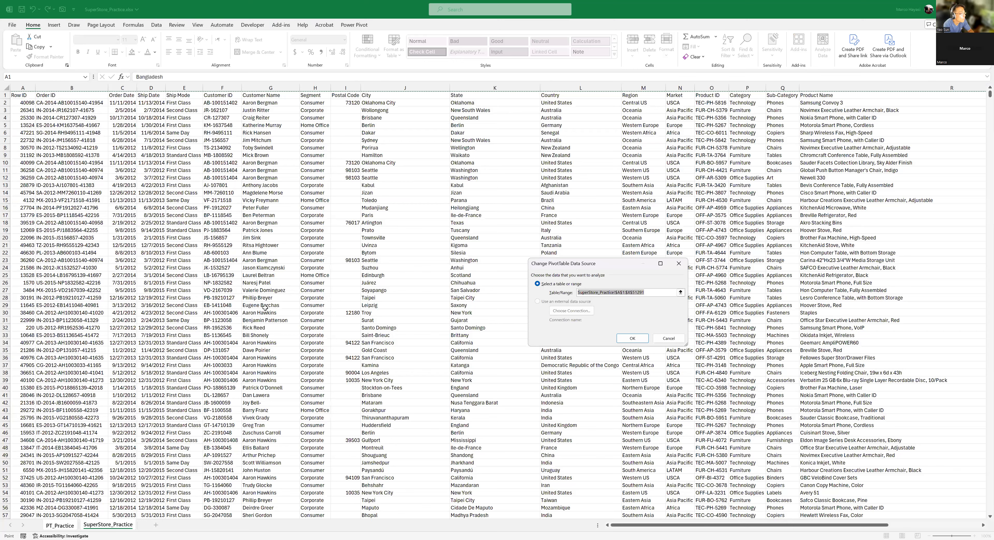
pyautogui.click(265, 308)
pyautogui.hotkey('ctrl', 'Home')
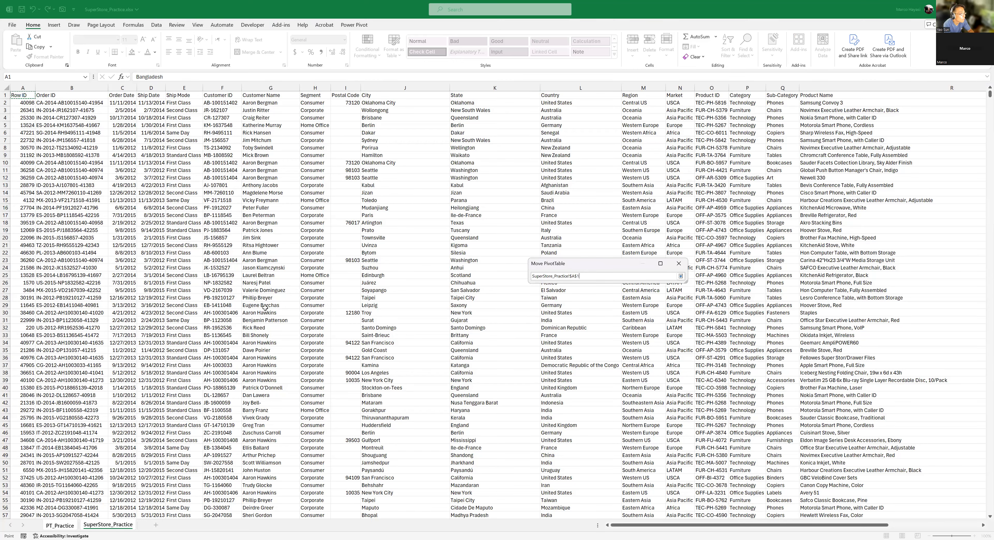
pyautogui.hotkey('ctrl', 'shift', 'Right')
pyautogui.hotkey('ctrl', 'shift', 'Down')
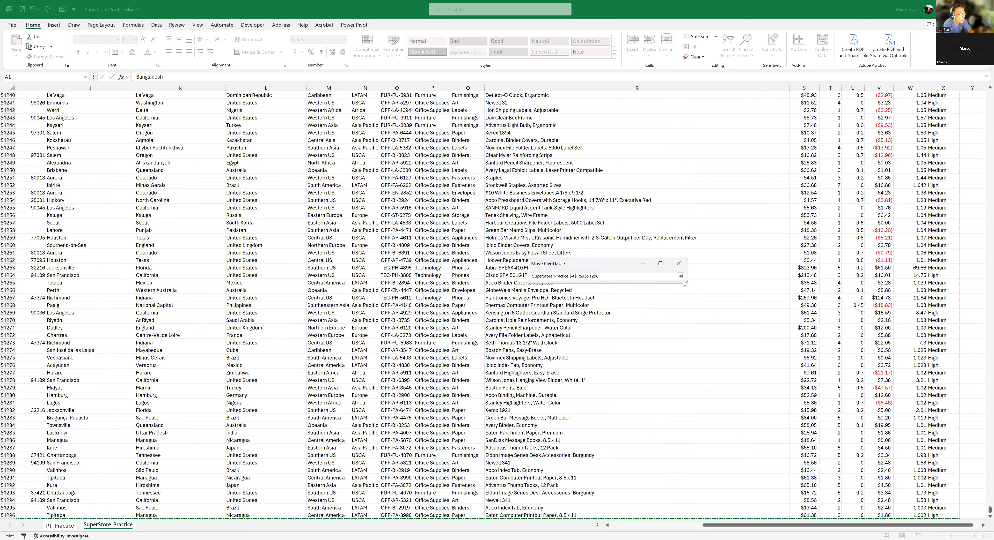
pyautogui.press('Return')
pyautogui.click(632, 339)
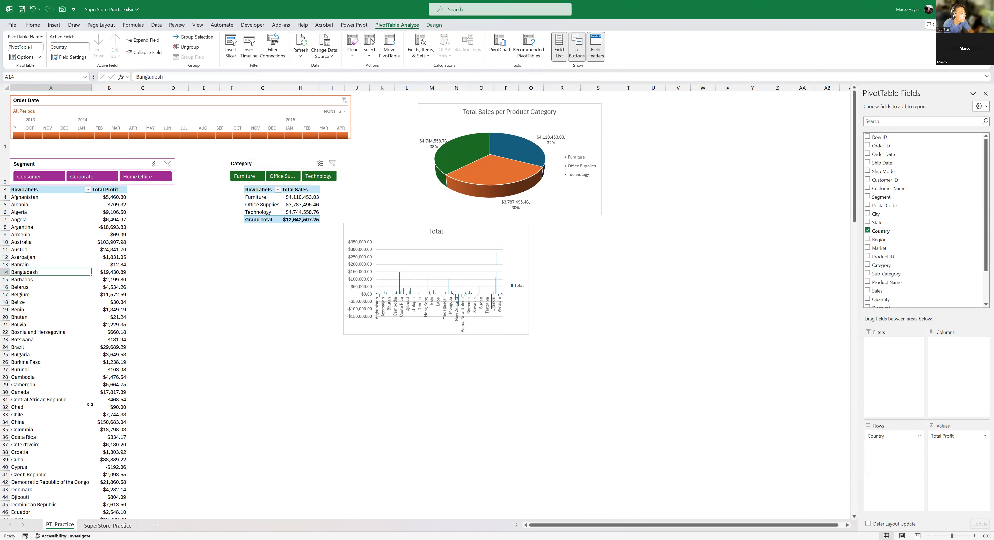
# - Refresh all PivotTables and charts in the workbook so they use the extended source data
pyautogui.click(118, 318)
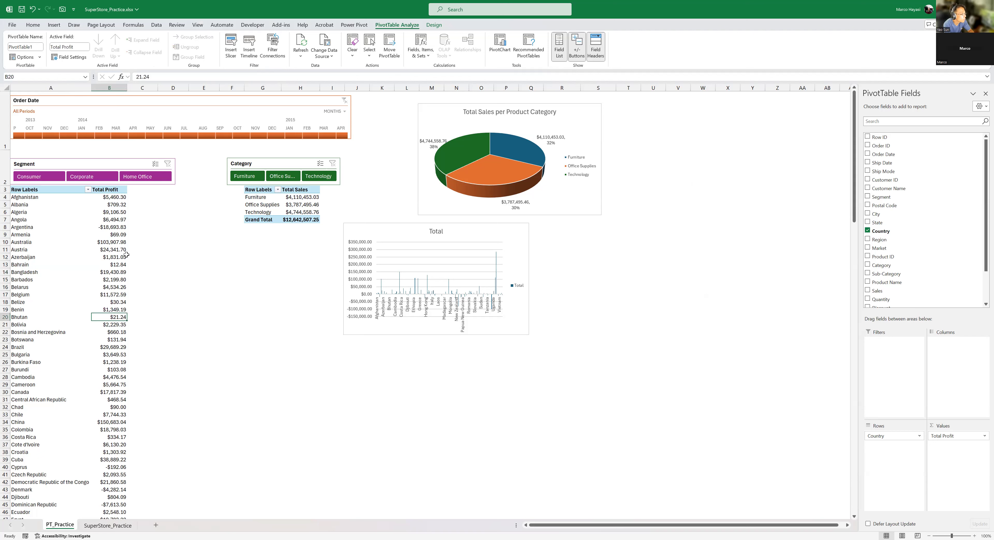
pyautogui.click(81, 239)
pyautogui.click(115, 213)
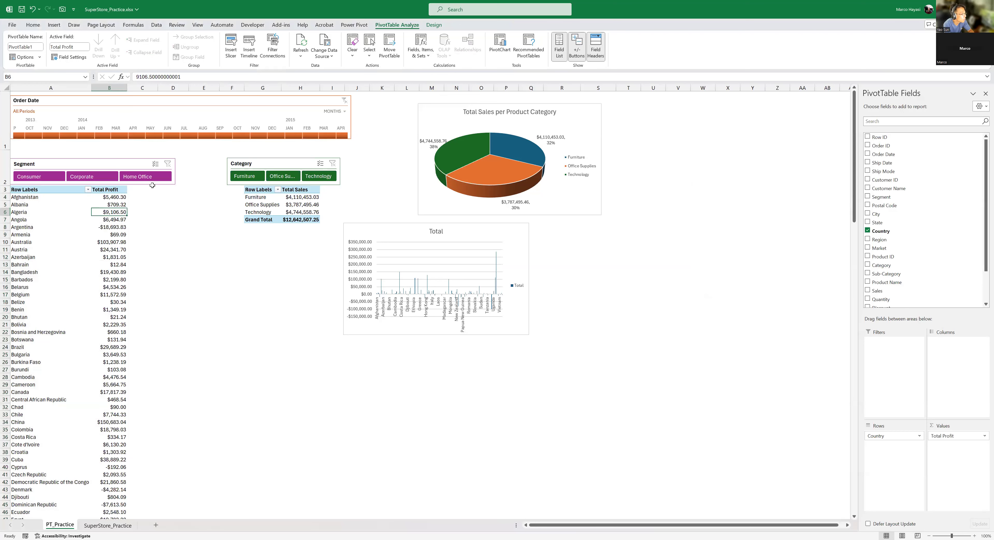
pyautogui.click(158, 25)
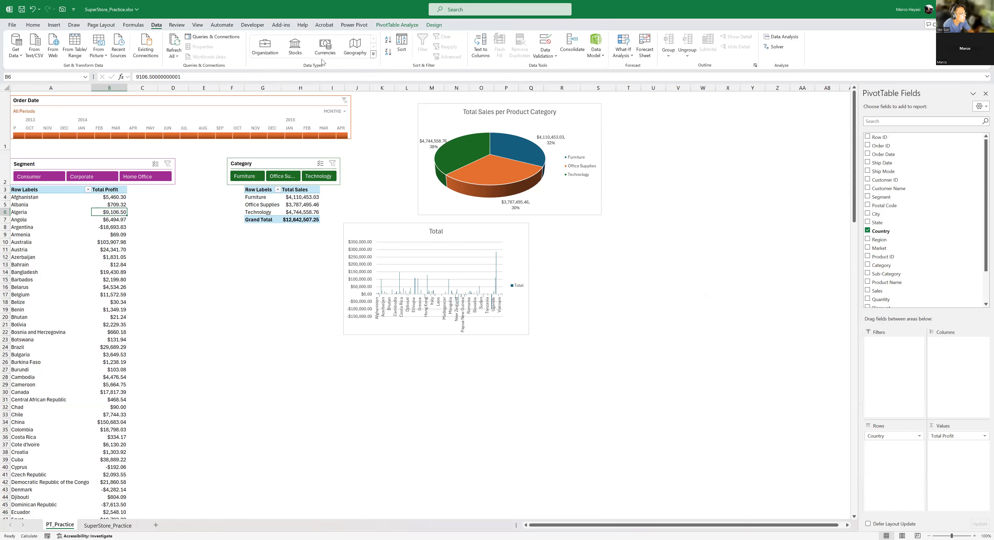
pyautogui.click(176, 58)
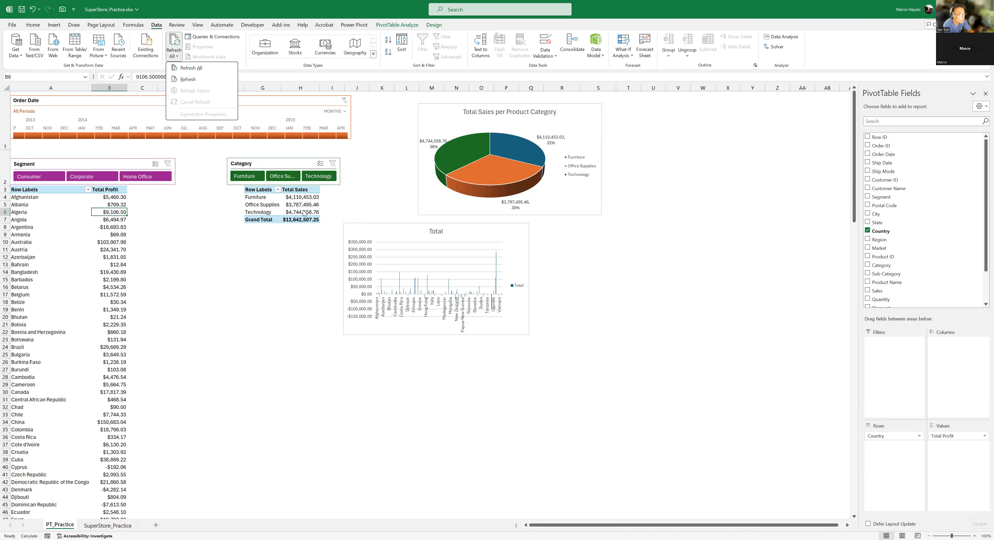
pyautogui.click(264, 207)
pyautogui.click(295, 197)
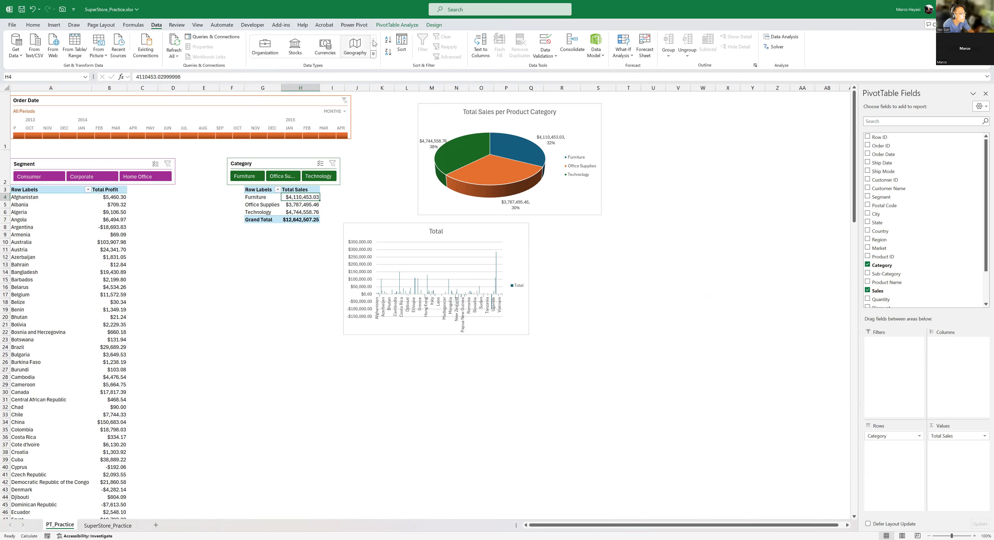
pyautogui.click(174, 57)
pyautogui.click(180, 70)
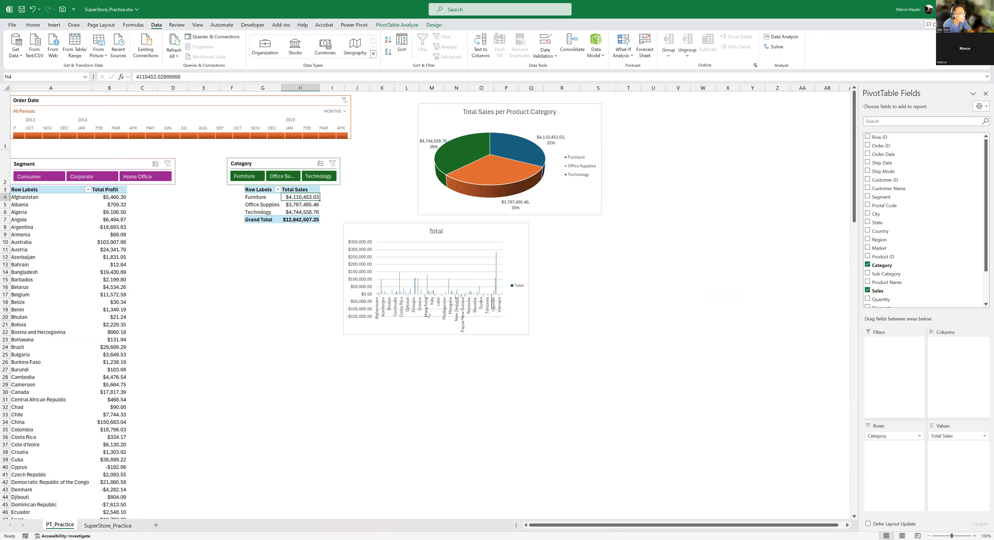
# - Filter the countries in the Total Profit PivotTable to the top 10 items by Total Profit
pyautogui.scroll(-7, 156, 502)
pyautogui.scroll(-16, 156, 503)
pyautogui.scroll(-10, 156, 503)
pyautogui.scroll(20, 156, 503)
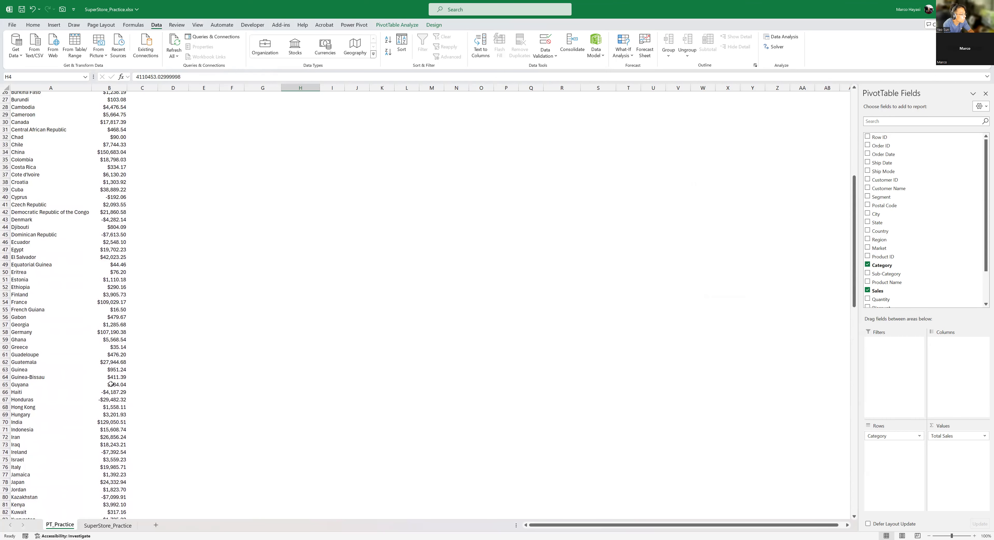
pyautogui.moveTo(110, 385)
pyautogui.scroll(9, 110, 385)
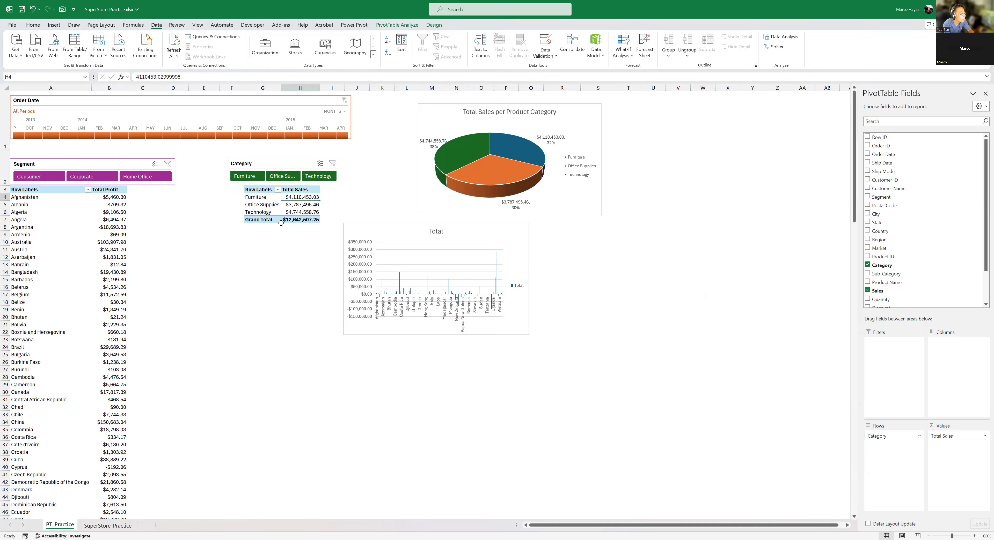
pyautogui.click(87, 213)
pyautogui.click(116, 271)
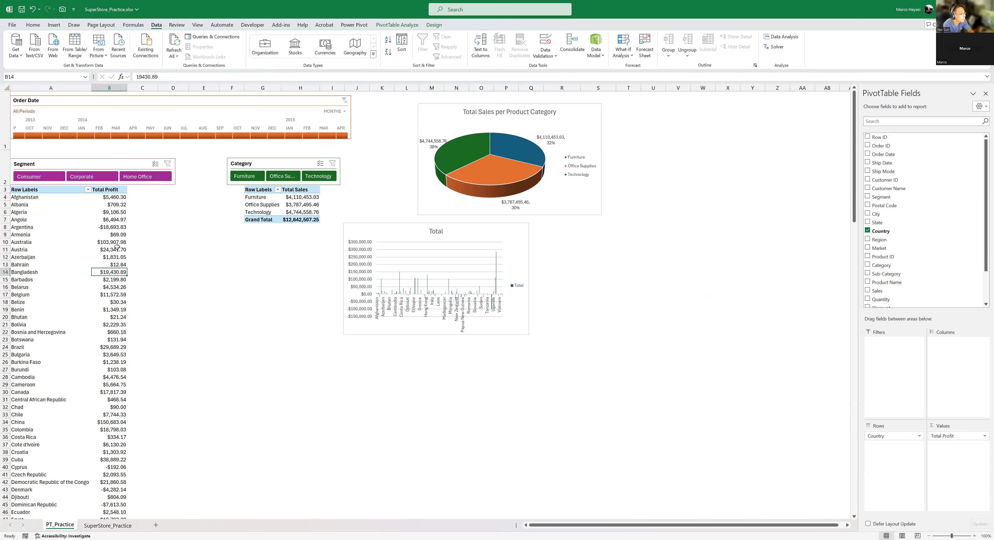
pyautogui.click(88, 190)
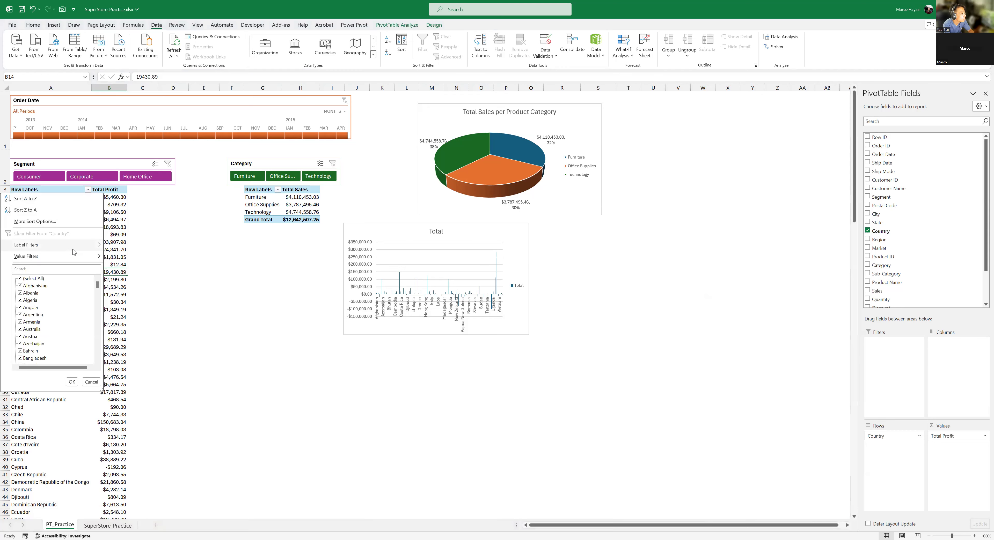
pyautogui.moveTo(74, 258)
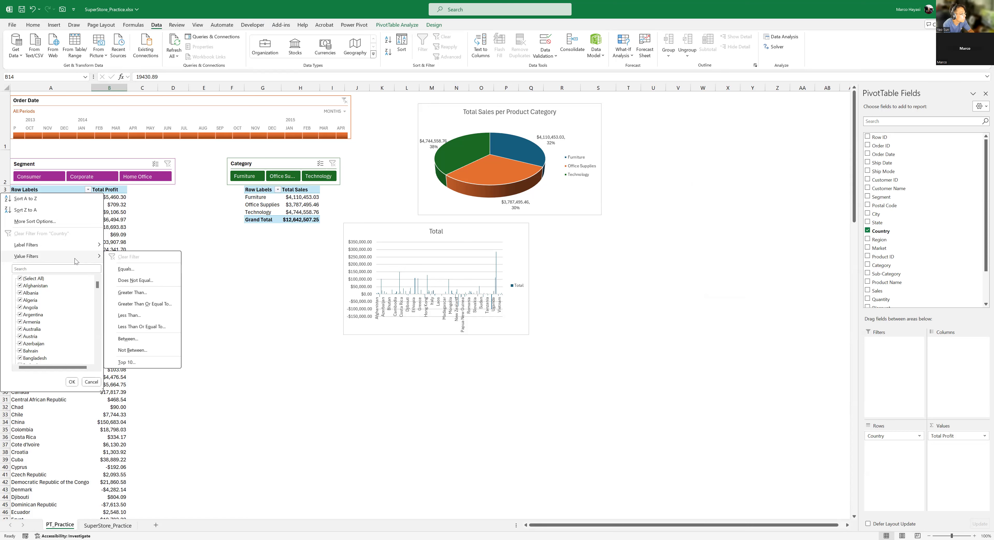
pyautogui.click(139, 364)
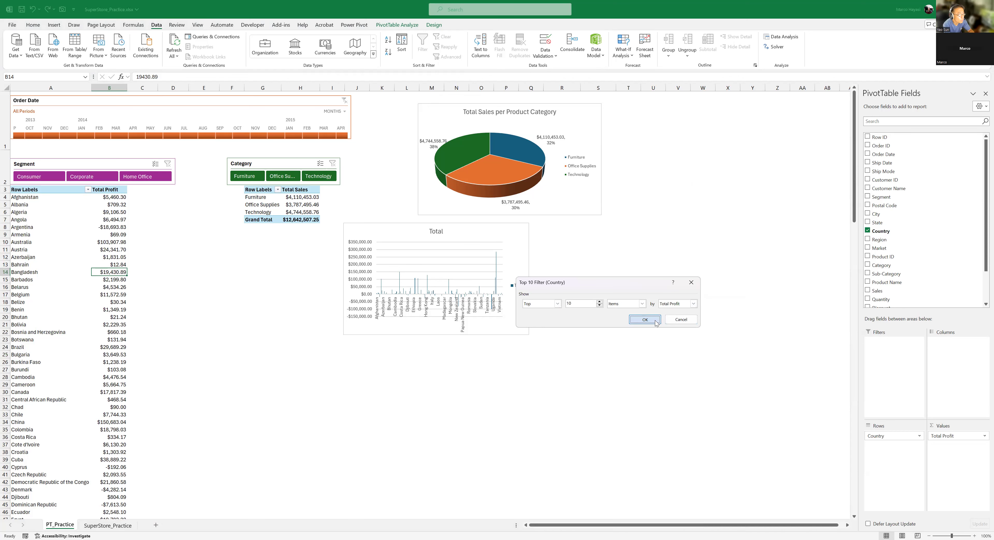
pyautogui.click(644, 319)
pyautogui.click(61, 235)
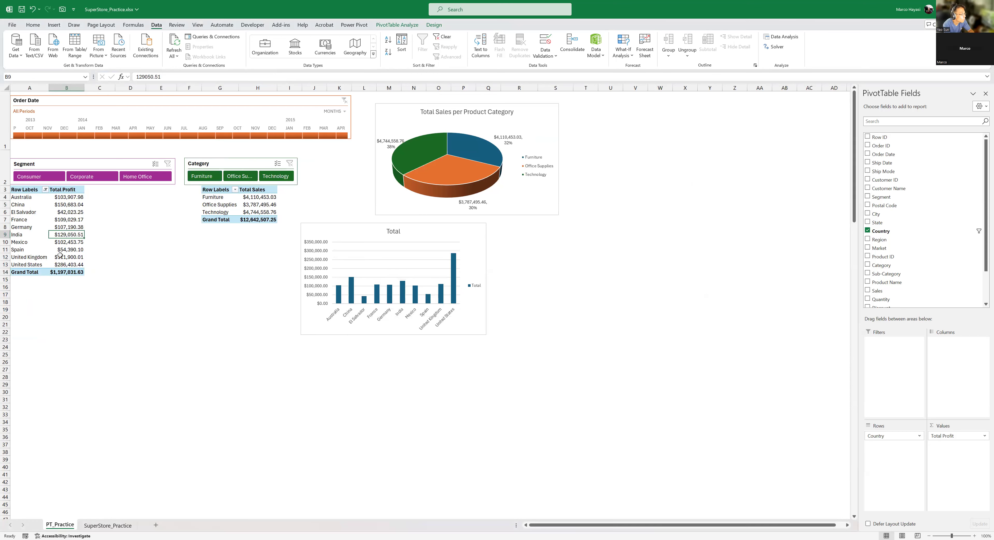
pyautogui.click(62, 213)
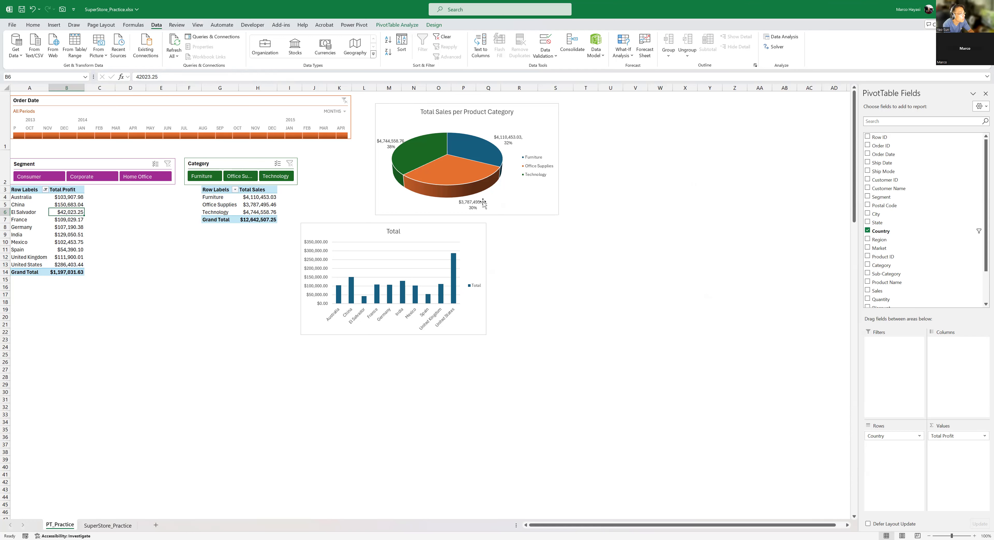
# - Try including the category name in the data labels of the Total Sales per Product Category pie chart, and remove it again
pyautogui.click(544, 129)
pyautogui.click(569, 111)
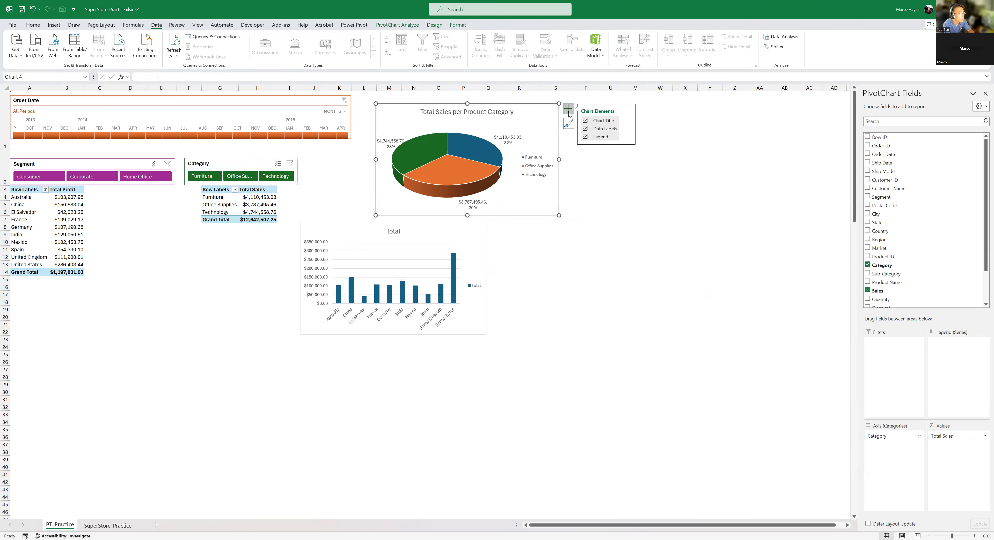
pyautogui.click(628, 129)
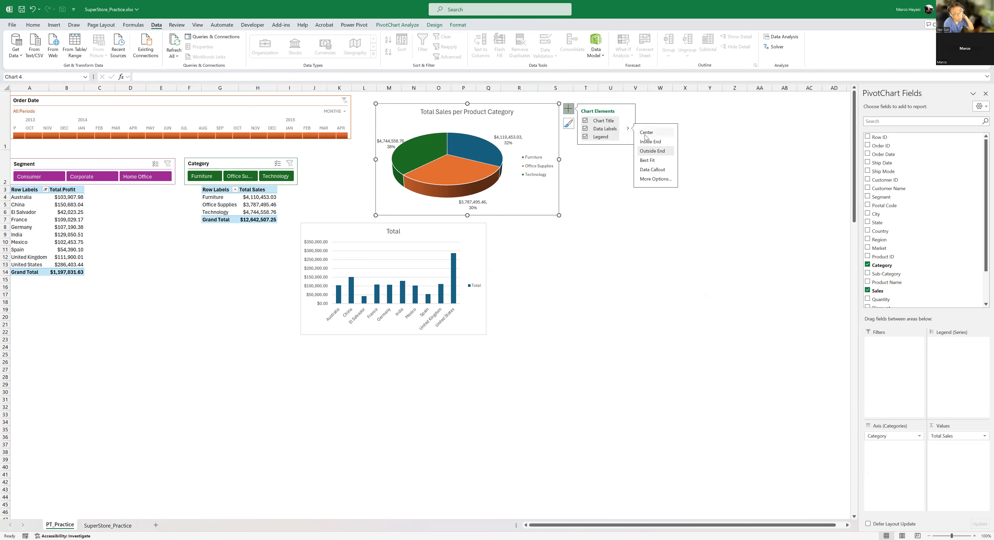
pyautogui.click(663, 181)
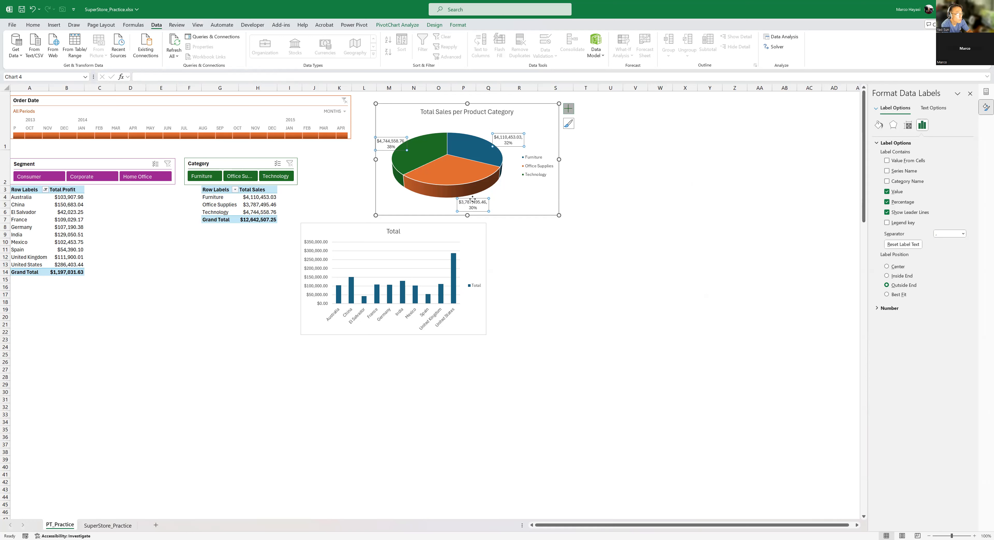
pyautogui.click(887, 181)
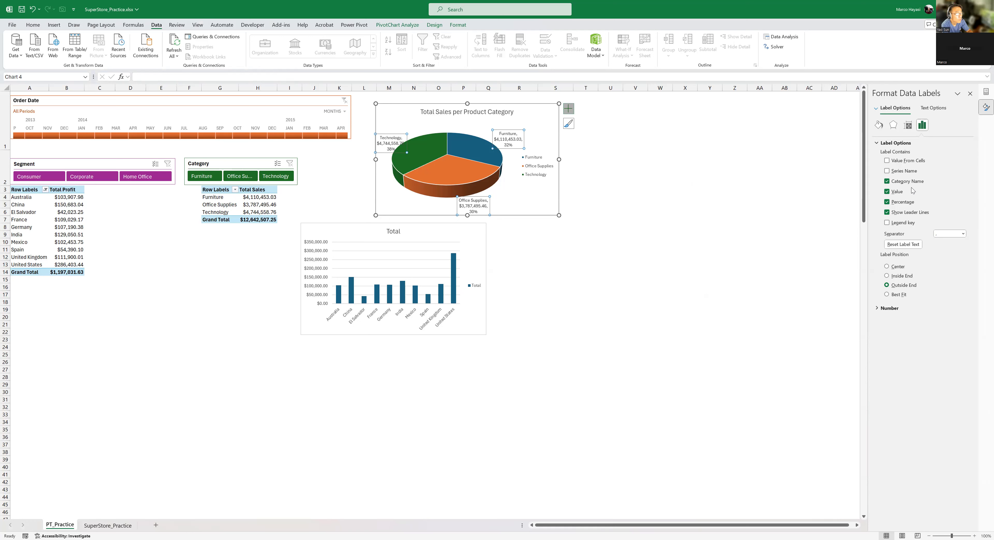
pyautogui.click(887, 181)
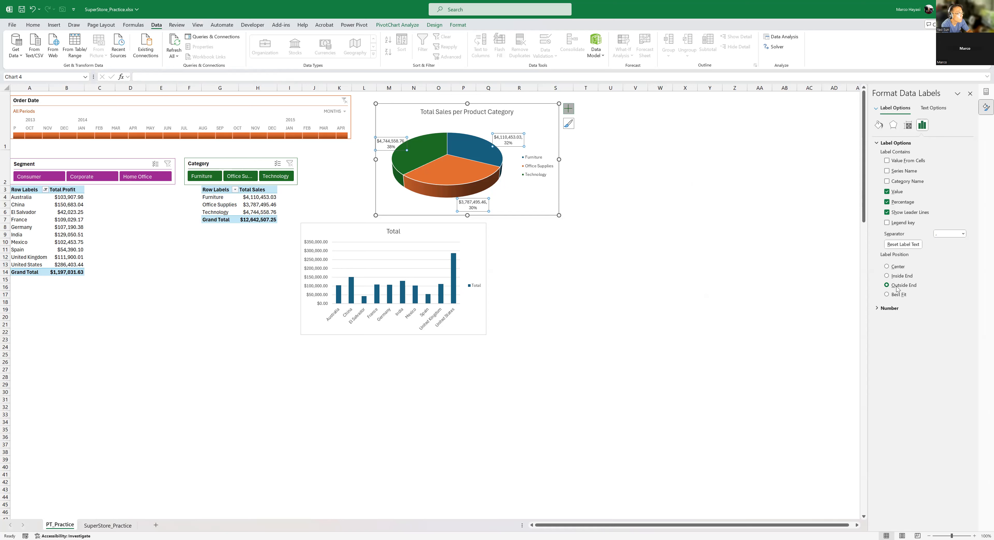
pyautogui.click(575, 257)
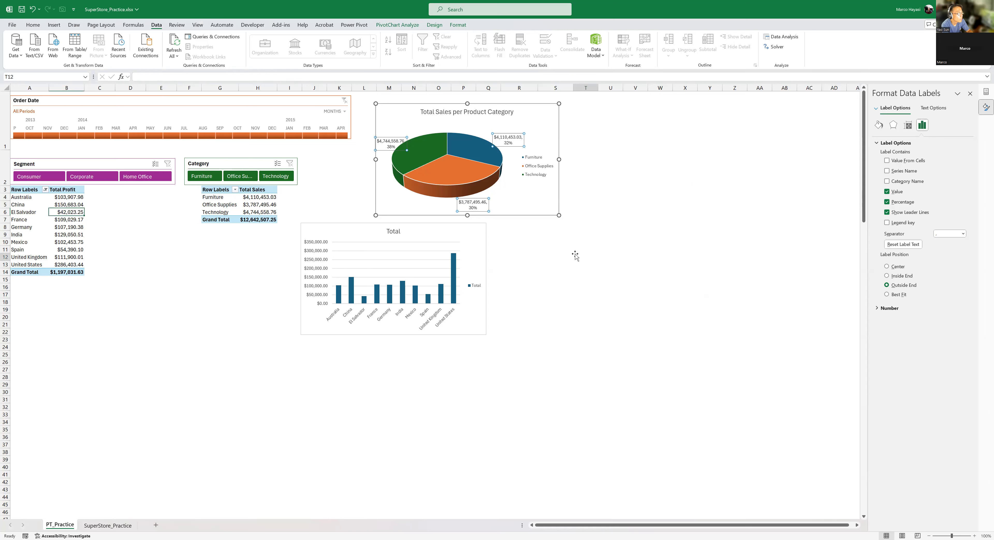
# - Open the Total Profit PivotTable's name for editing
pyautogui.click(74, 227)
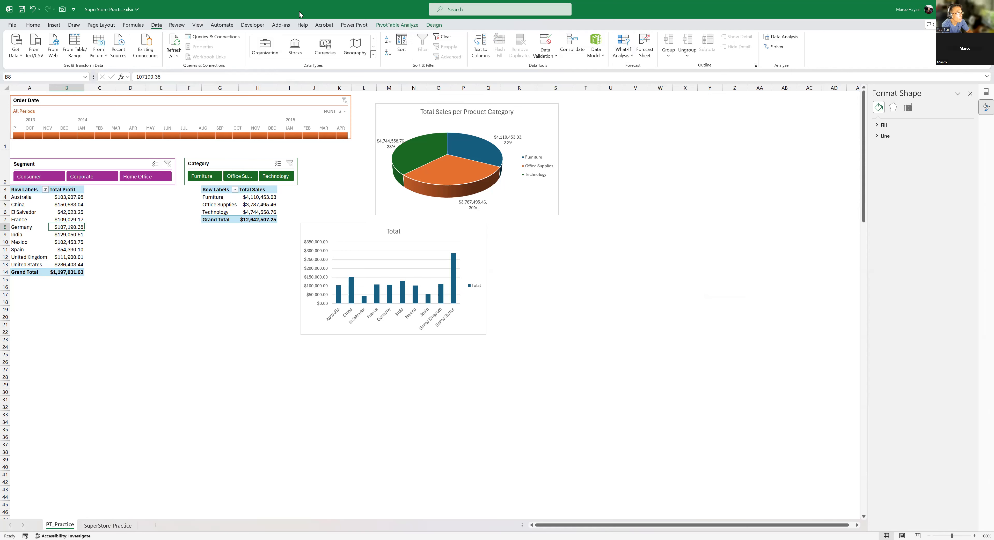
pyautogui.click(396, 26)
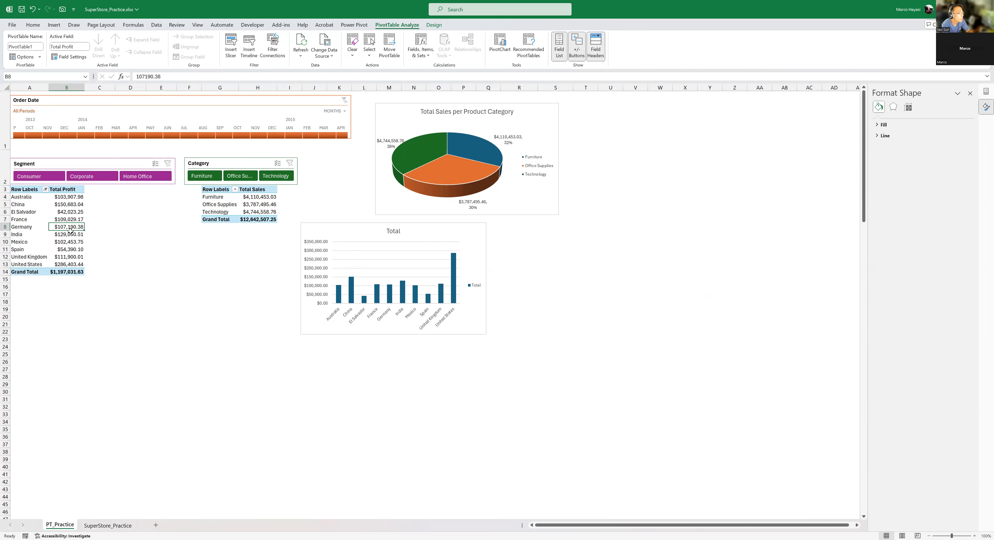
pyautogui.click(68, 205)
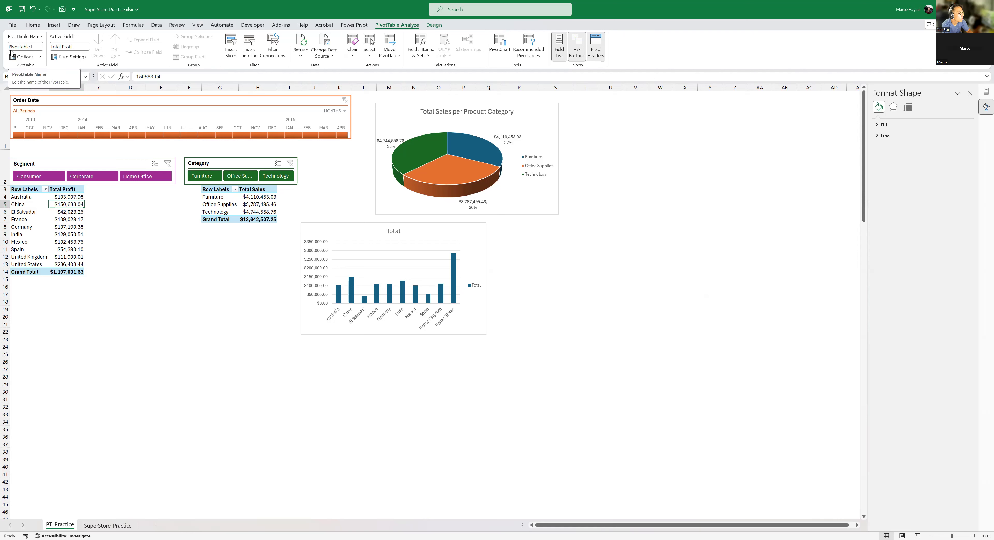
pyautogui.click(36, 46)
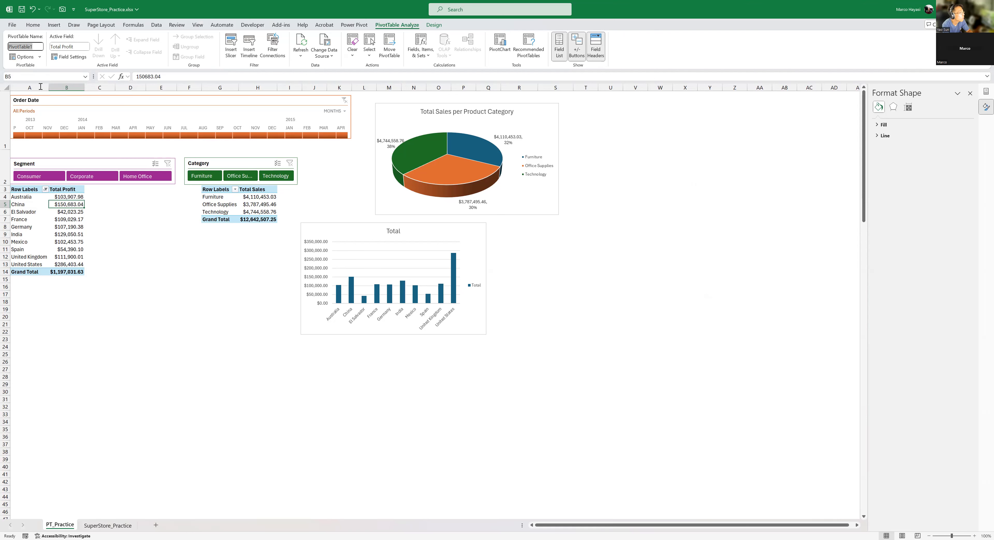
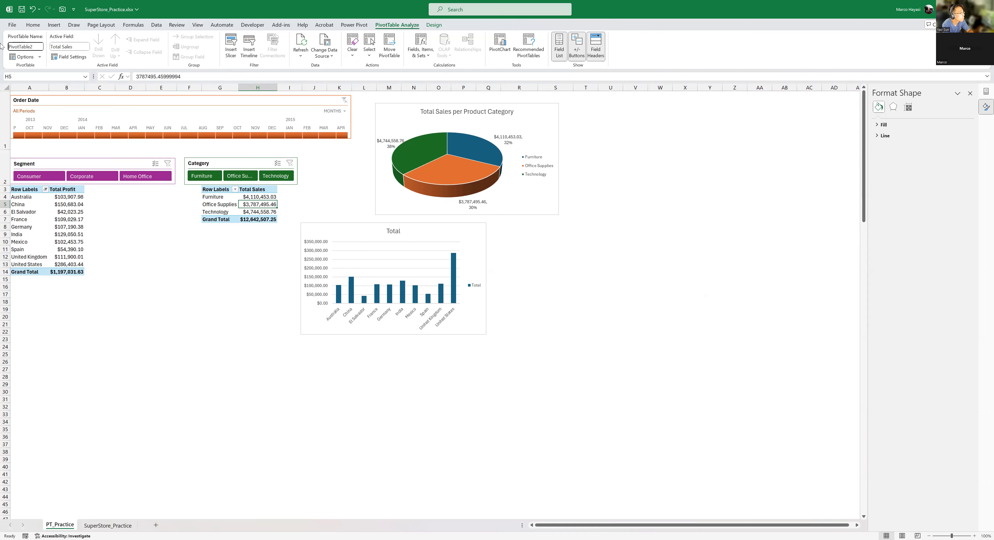
# - Rename the Total Sales per category PivotTable as Pt_SalesCategory
pyautogui.moveTo(37, 46); pyautogui.dragTo(0, 41)
pyautogui.write('Pt_Sales')
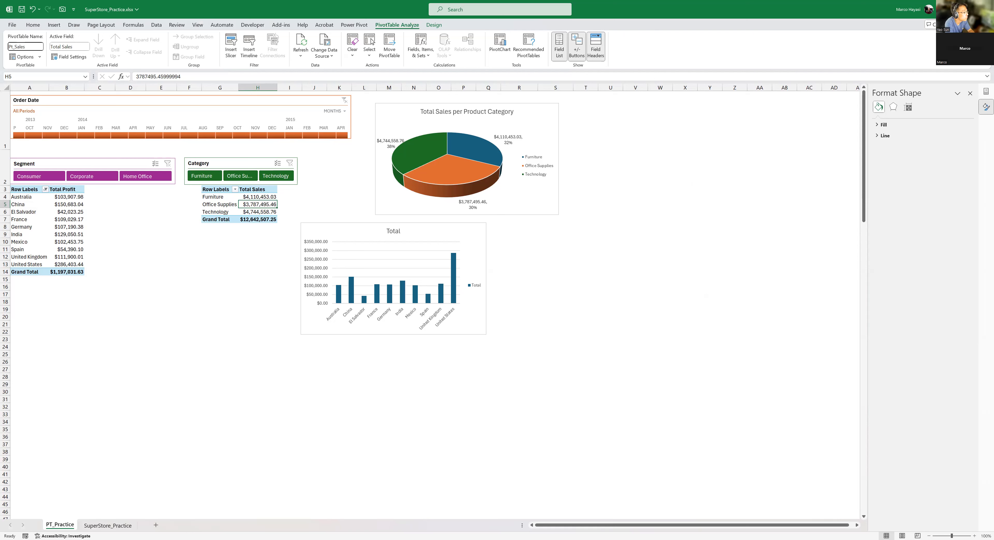
pyautogui.write('Category')
pyautogui.press('Return')
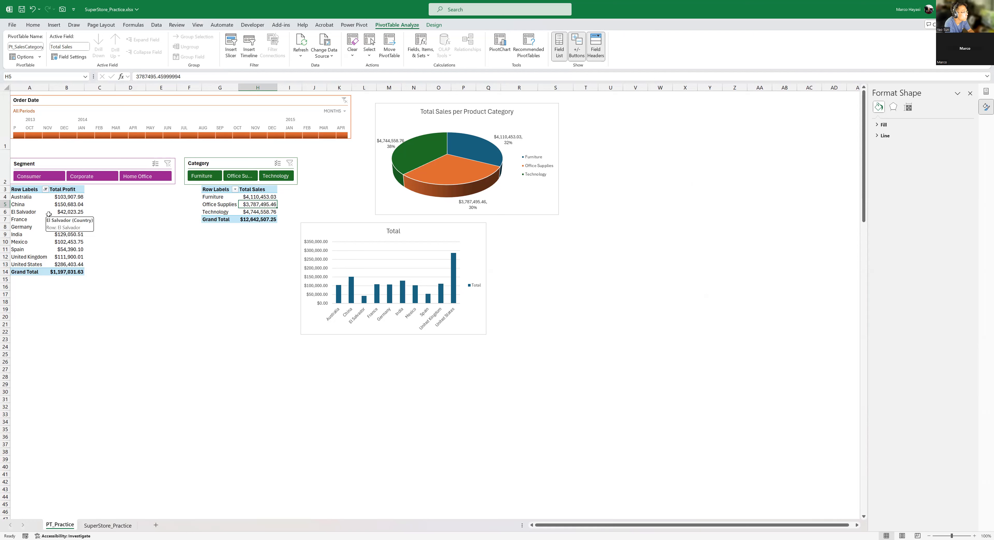
pyautogui.click(61, 219)
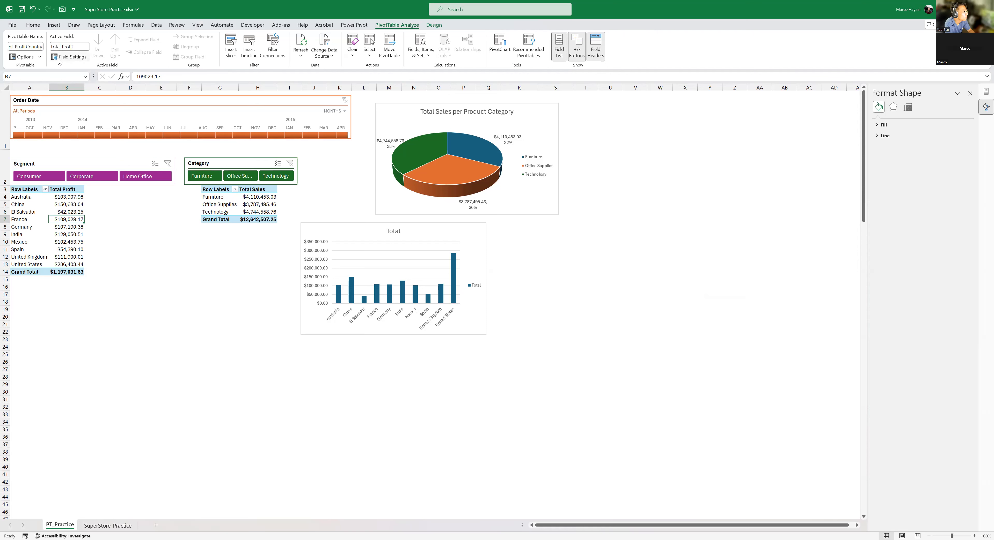
pyautogui.click(69, 57)
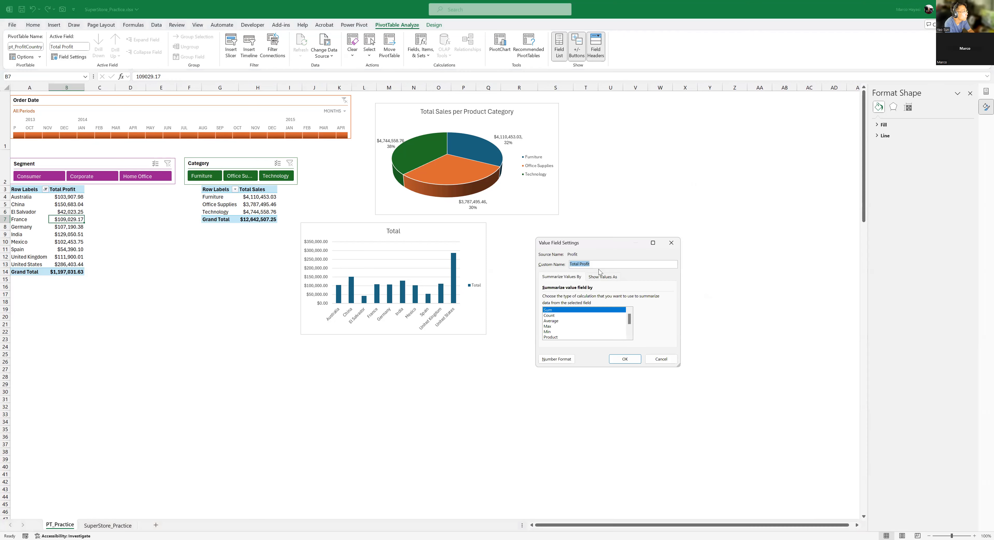
pyautogui.click(661, 359)
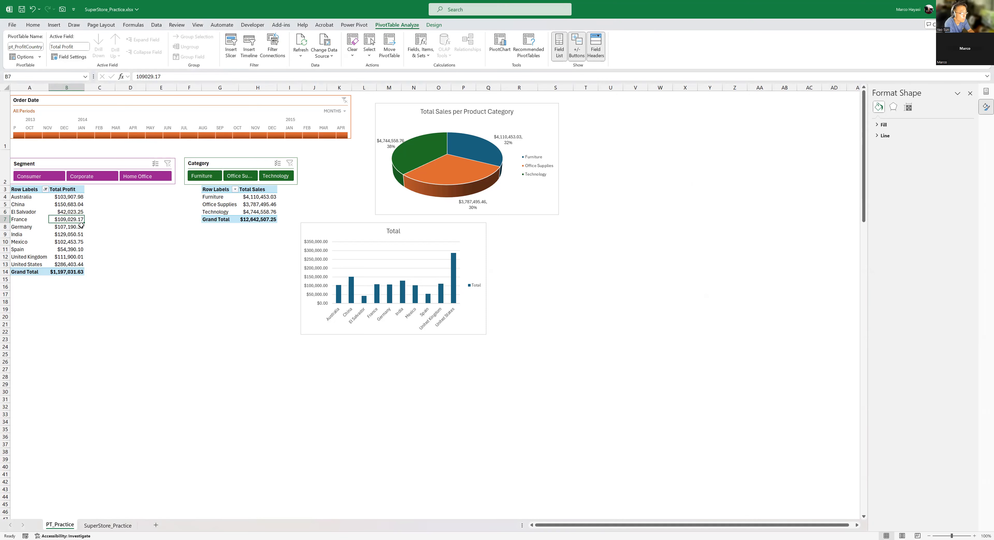
# - Close the Format Shape pane and the PivotTable field list, and show the field list again for the Total Profit PivotTable
pyautogui.click(970, 94)
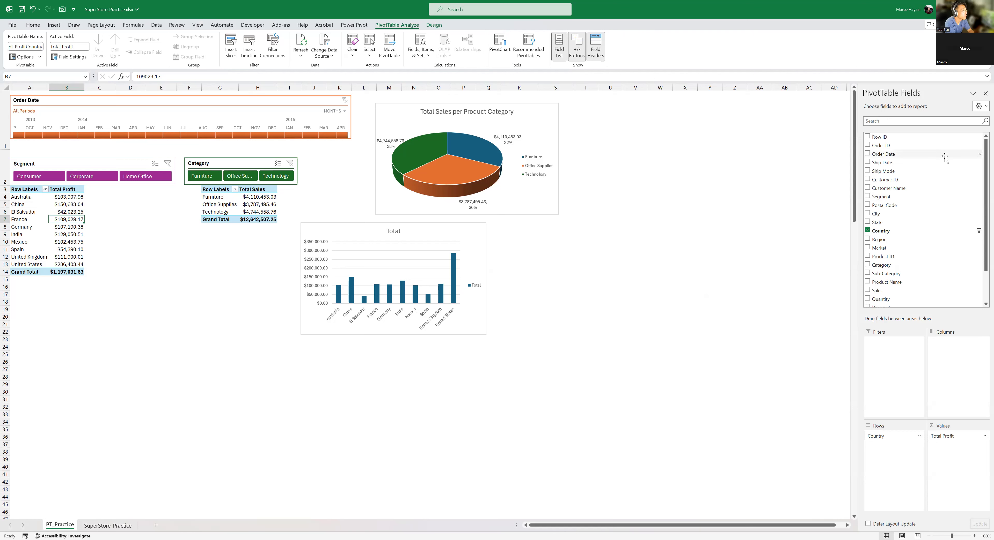
pyautogui.click(986, 94)
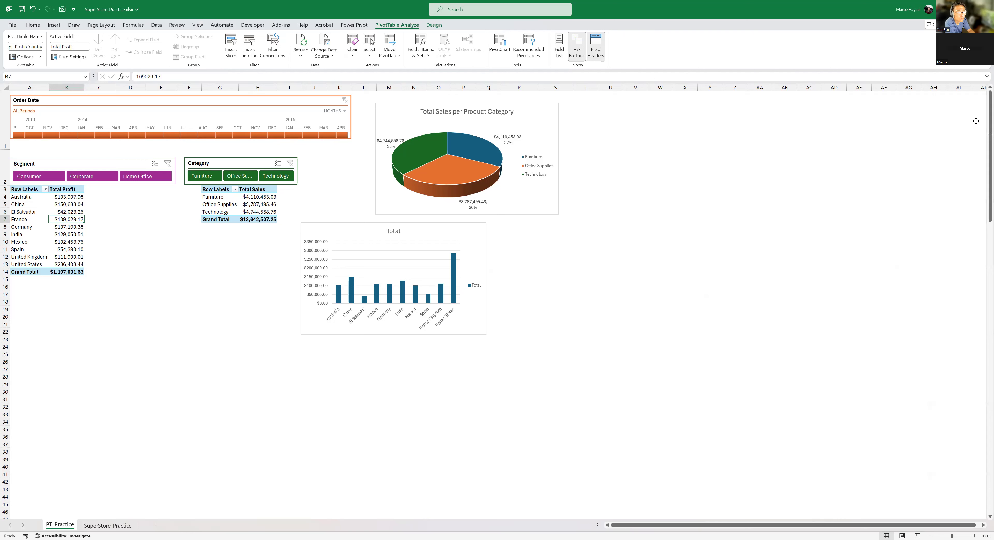
pyautogui.click(63, 231)
pyautogui.click(63, 235)
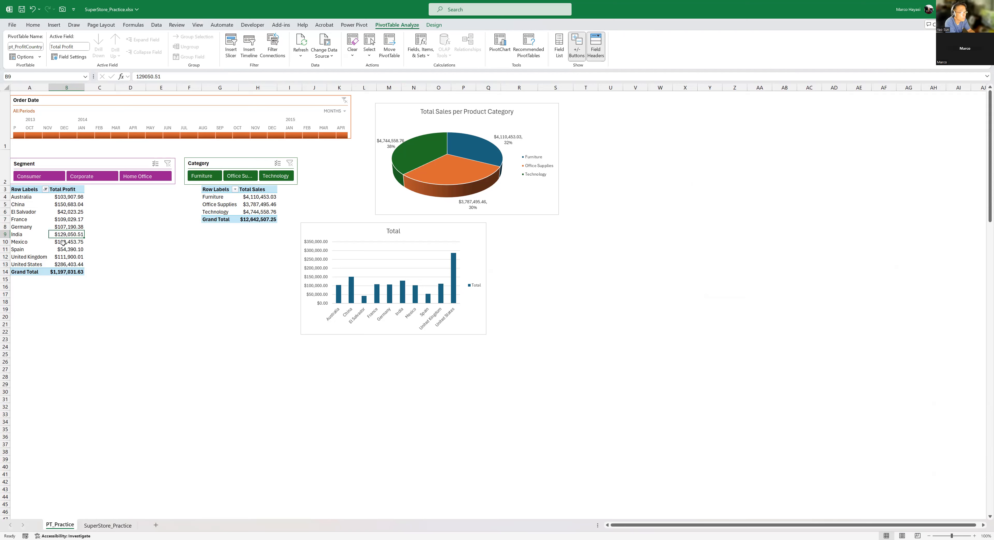
pyautogui.click(68, 212)
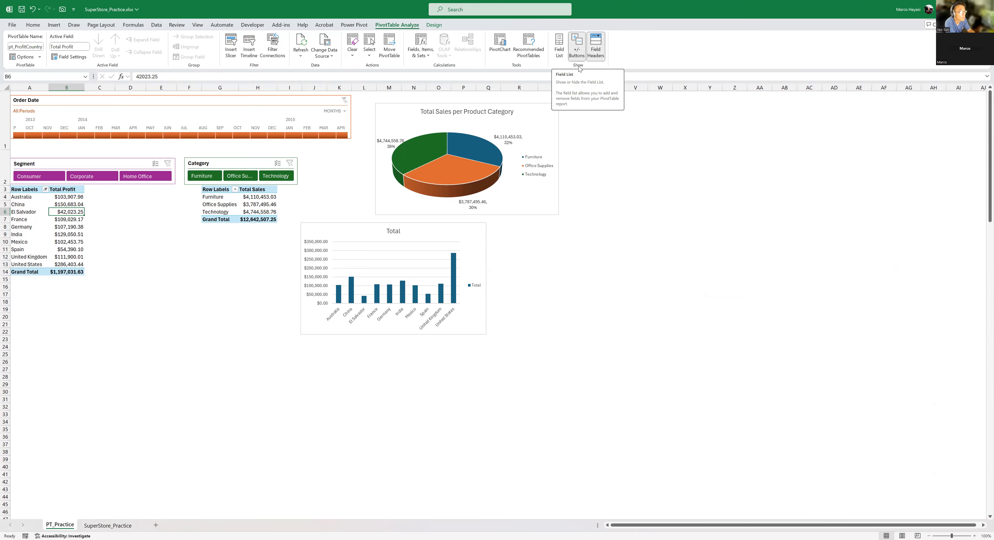
pyautogui.click(558, 54)
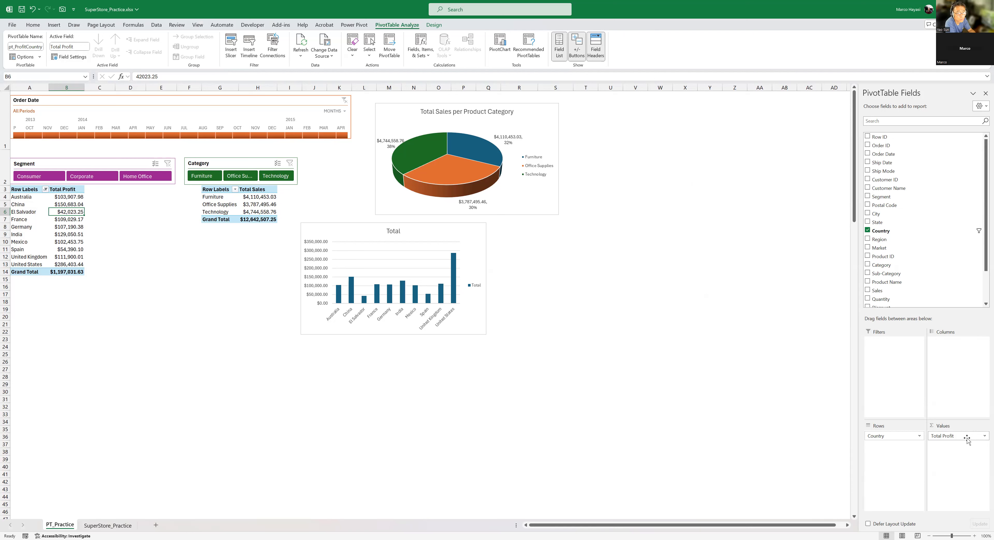
# - Try summarizing the Profit values in the country PivotTable by Average, comparing the other available calculation types first
pyautogui.click(63, 197)
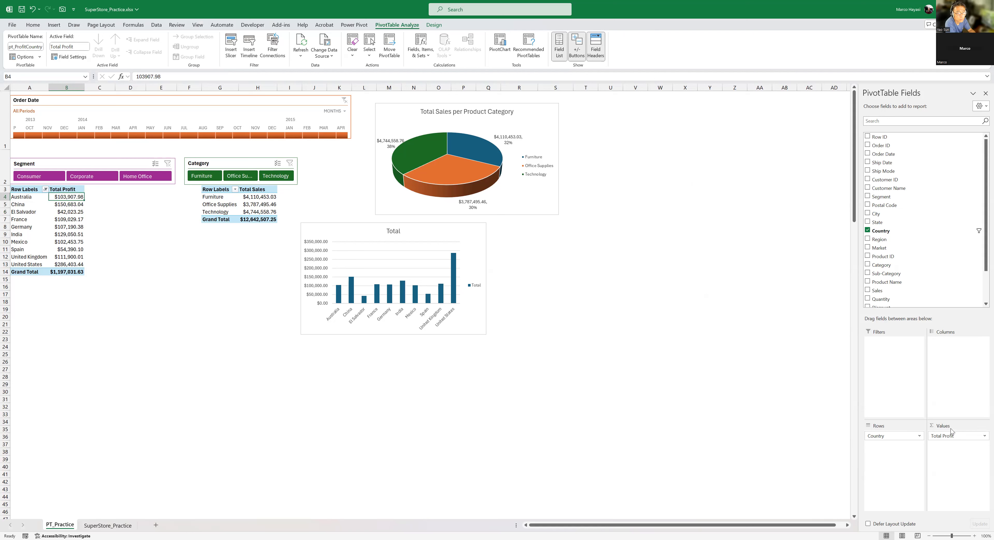
pyautogui.click(983, 437)
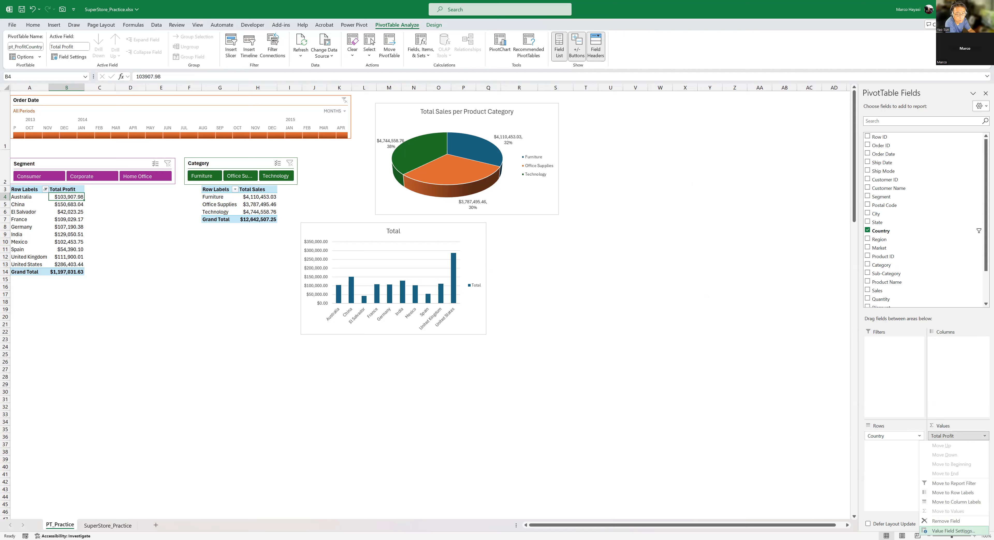
pyautogui.click(953, 531)
pyautogui.moveTo(595, 246); pyautogui.dragTo(266, 215)
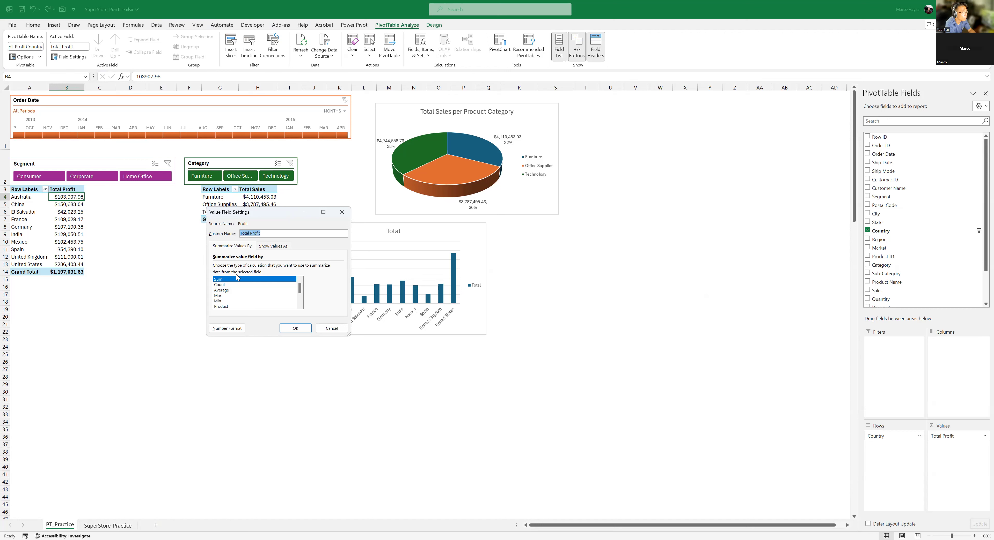
pyautogui.moveTo(301, 289)
pyautogui.mouseDown()
pyautogui.moveTo(300, 302)
pyautogui.moveTo(303, 276)
pyautogui.mouseUp()
pyautogui.click(220, 285)
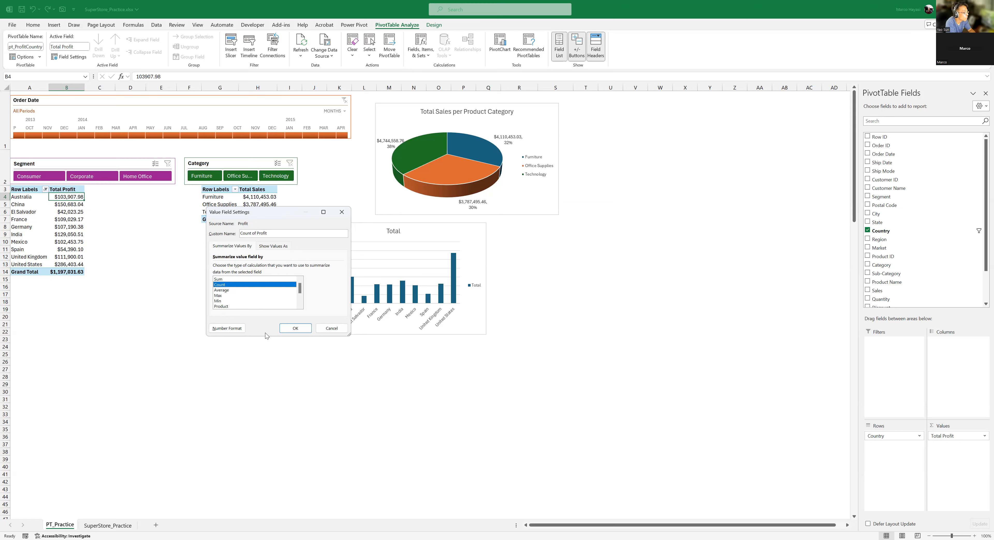
pyautogui.press('Down')
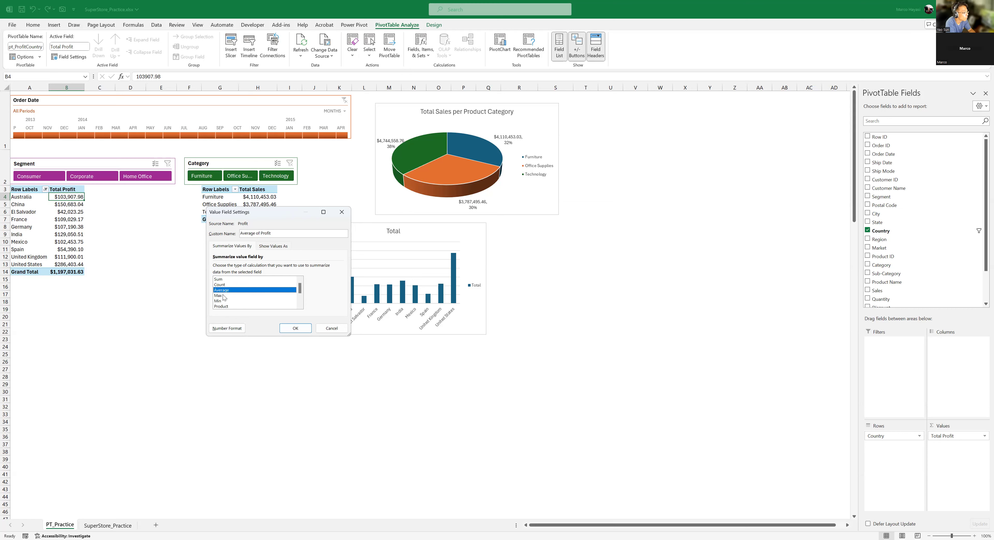
pyautogui.click(224, 297)
pyautogui.moveTo(300, 288); pyautogui.dragTo(301, 296)
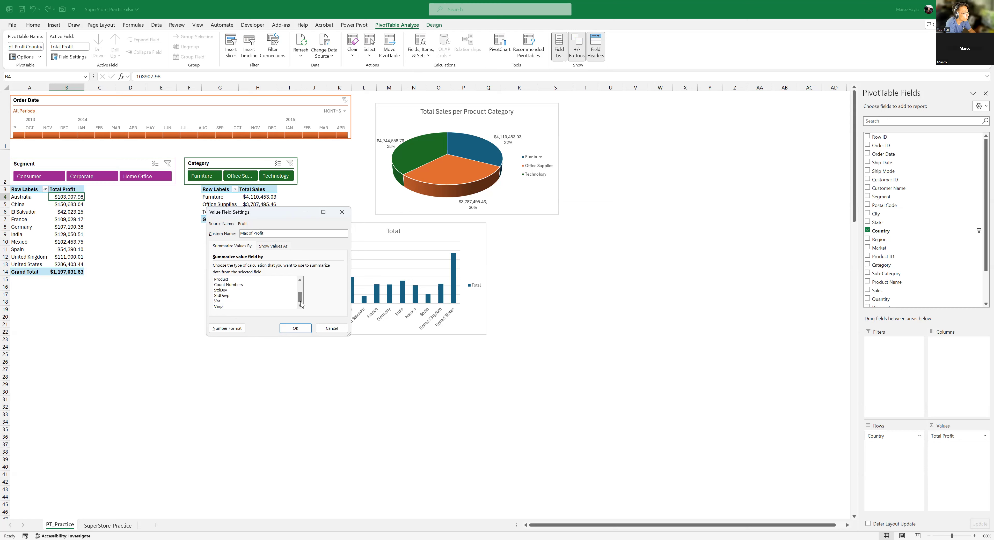
pyautogui.moveTo(300, 299); pyautogui.dragTo(300, 286)
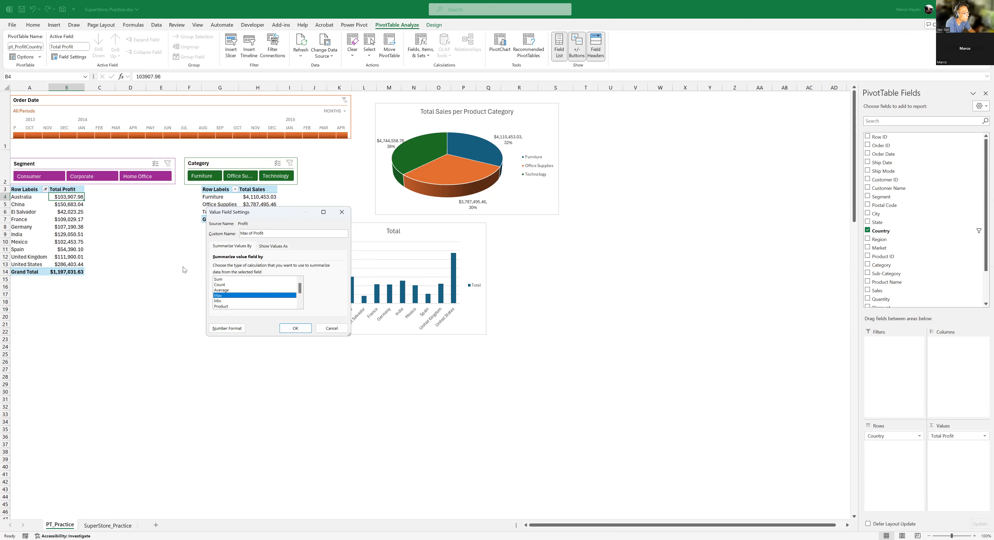
pyautogui.click(221, 291)
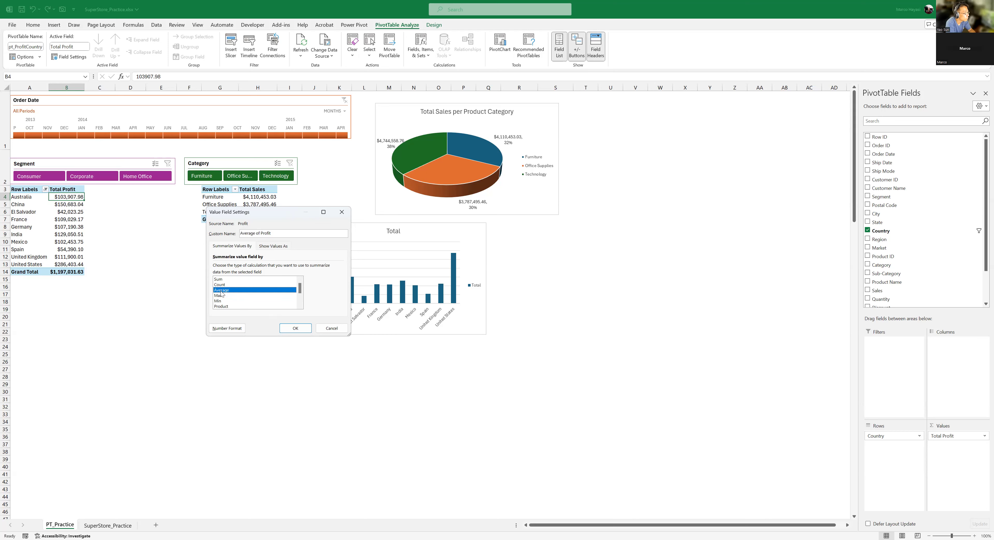
pyautogui.click(295, 328)
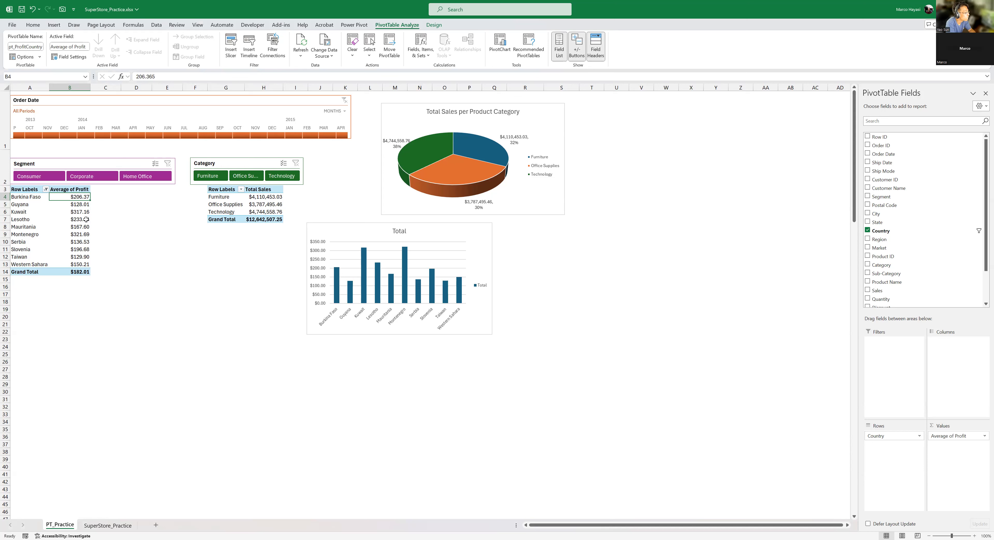
# - Summarize the Profit values by Sum again with the custom name Total Profit, checking the currency symbols available for its number format
pyautogui.click(79, 213)
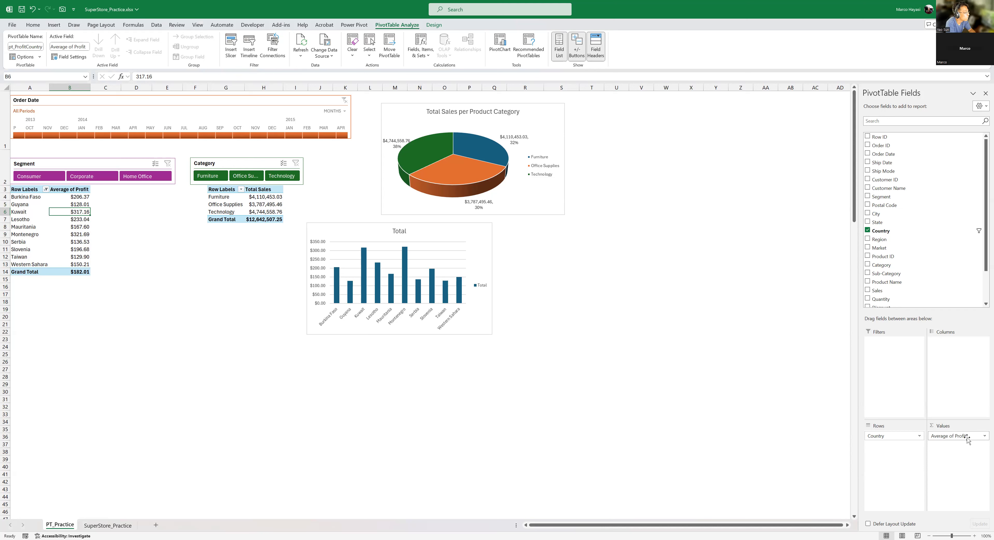
pyautogui.click(983, 437)
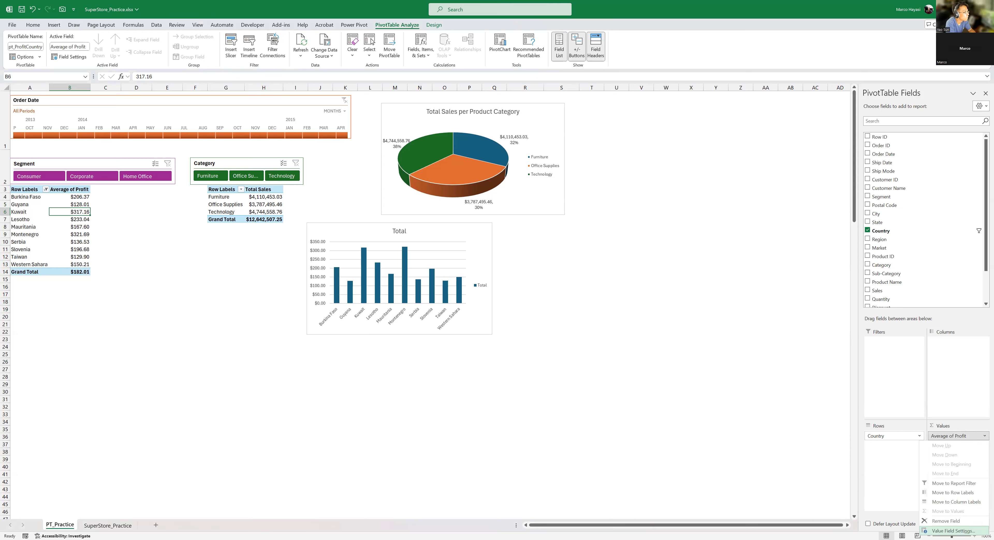
pyautogui.click(953, 531)
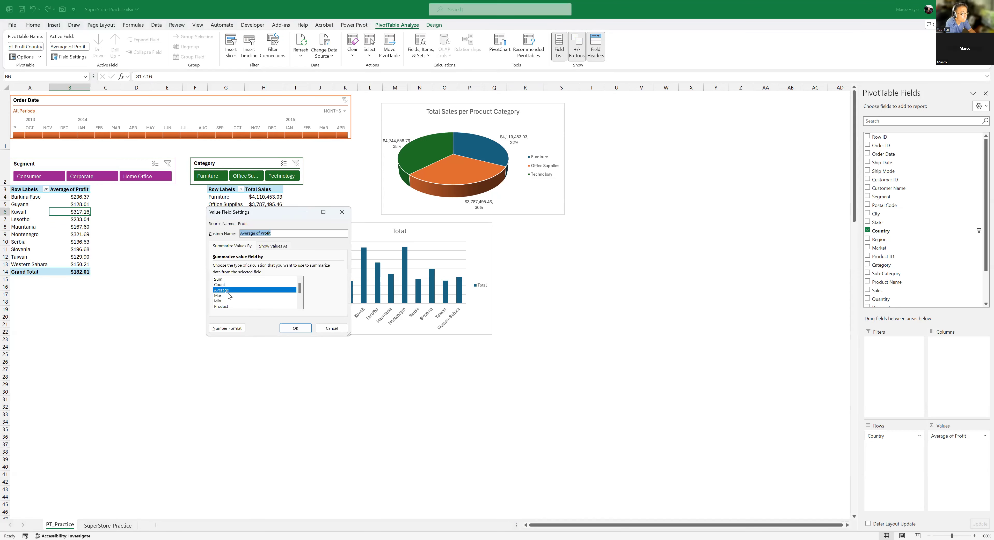
pyautogui.click(220, 280)
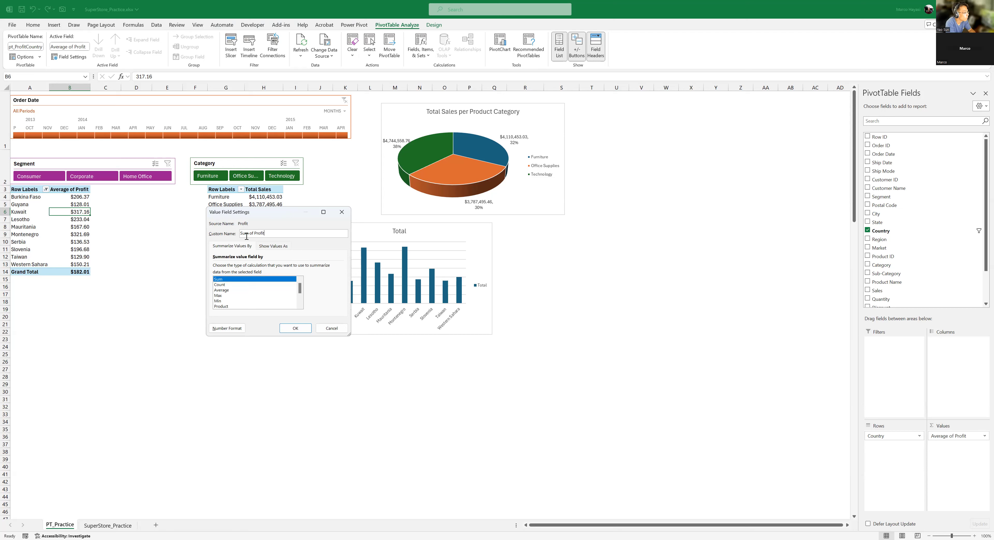
pyautogui.moveTo(292, 232); pyautogui.dragTo(144, 221)
pyautogui.write('Total')
pyautogui.click(238, 329)
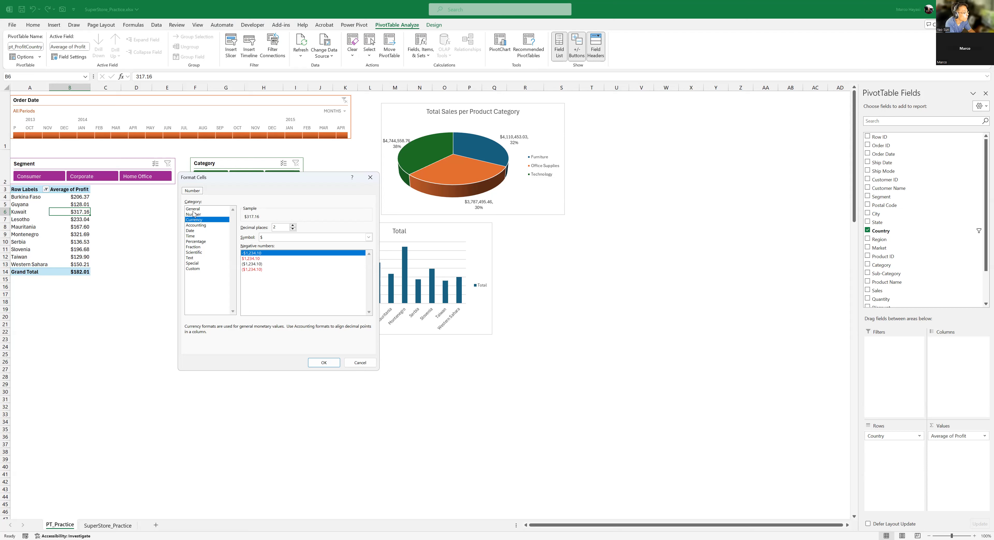
pyautogui.click(369, 237)
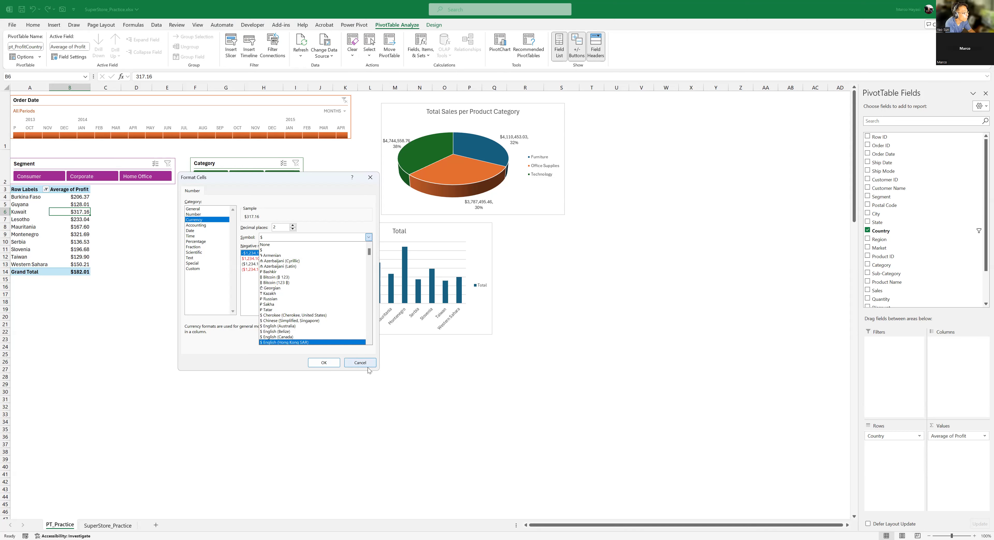
pyautogui.click(360, 363)
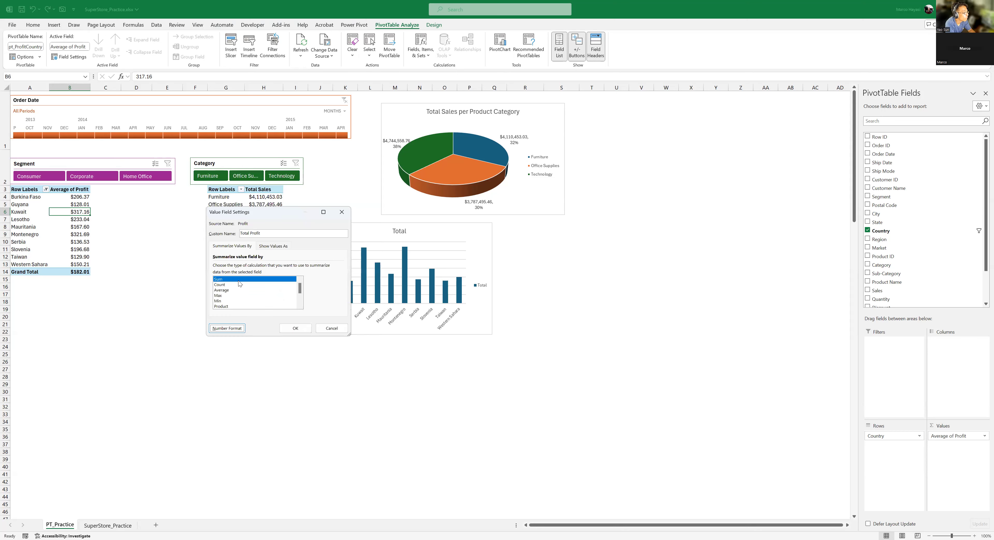
pyautogui.click(295, 329)
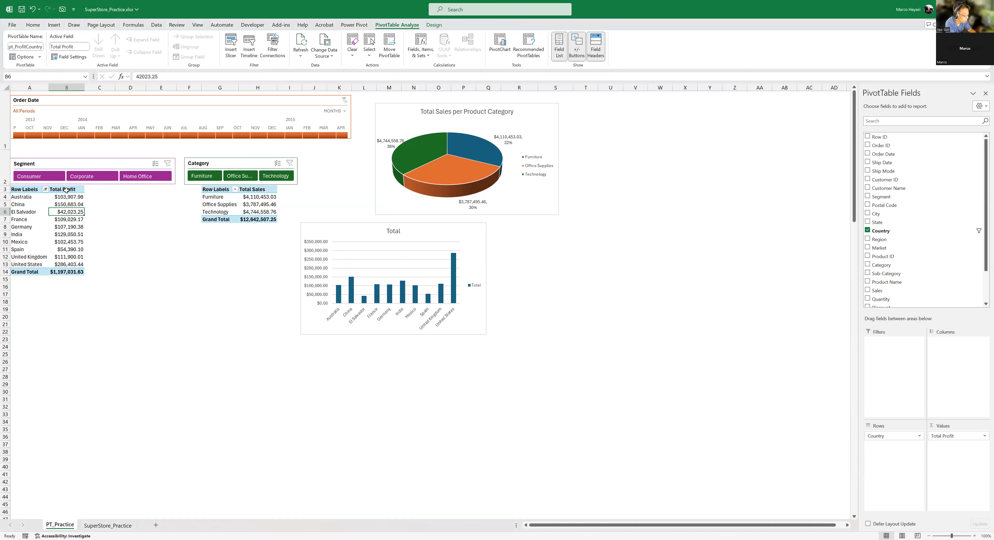
# - Sort the countries in the Total Profit PivotTable by profit from largest to smallest
pyautogui.click(74, 197)
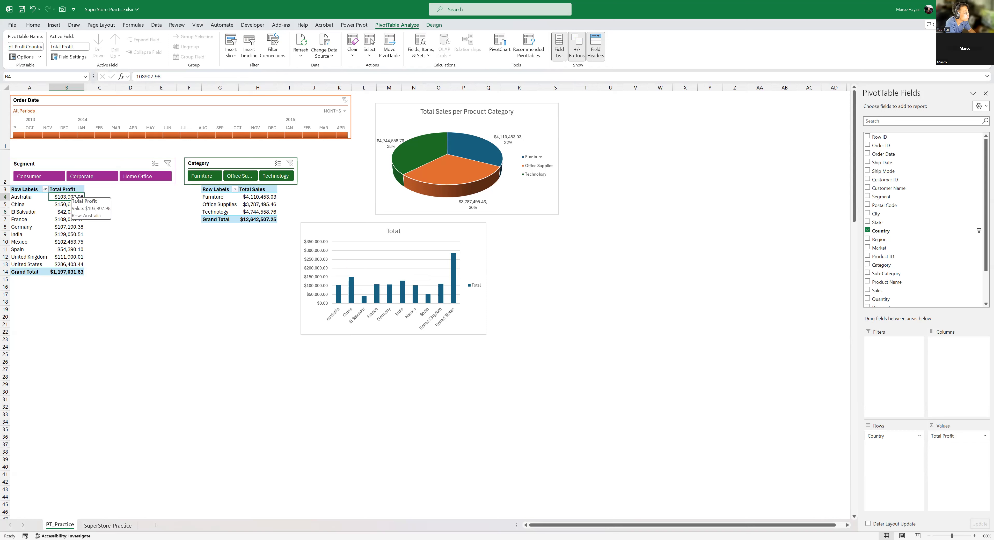
pyautogui.rightClick(76, 198)
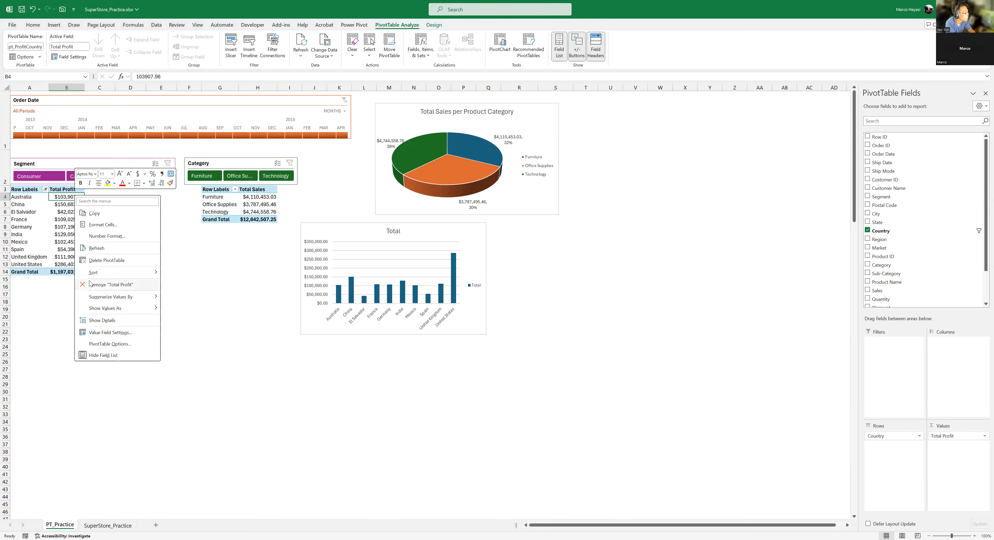
pyautogui.moveTo(104, 278)
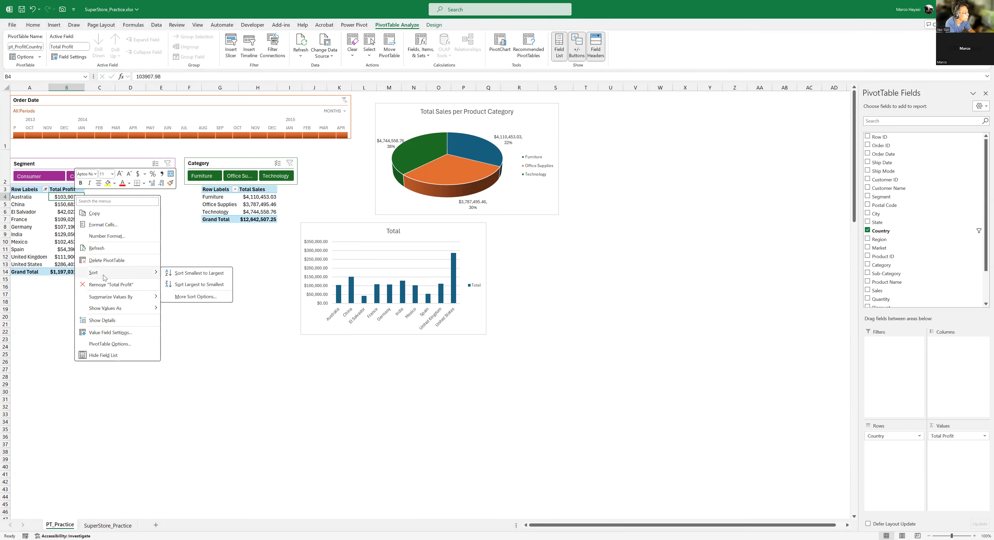
pyautogui.click(188, 284)
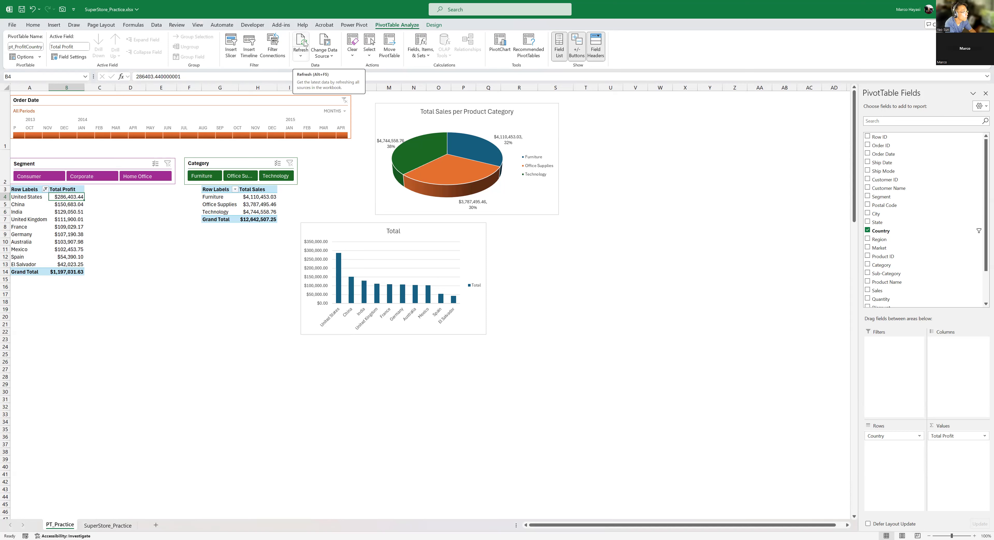
pyautogui.click(302, 57)
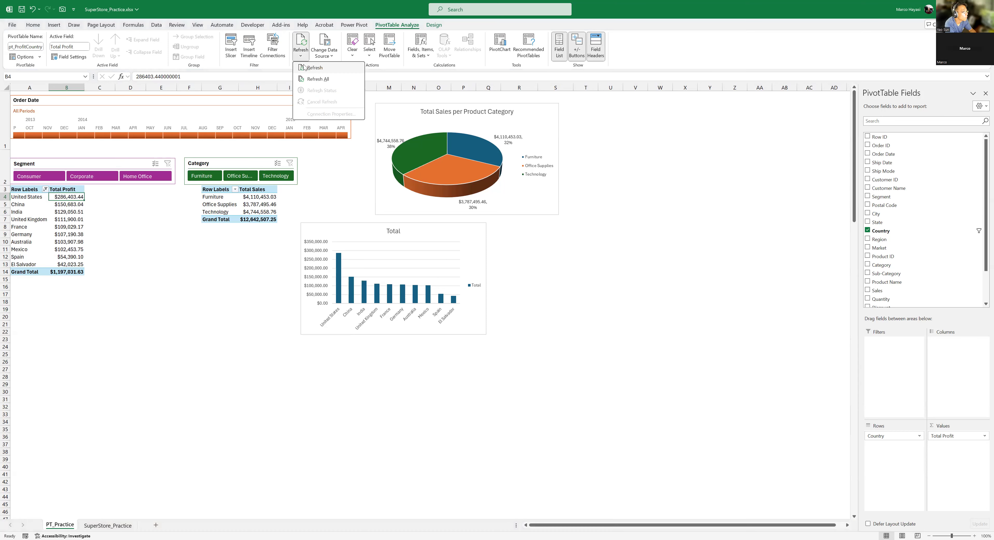
pyautogui.click(649, 57)
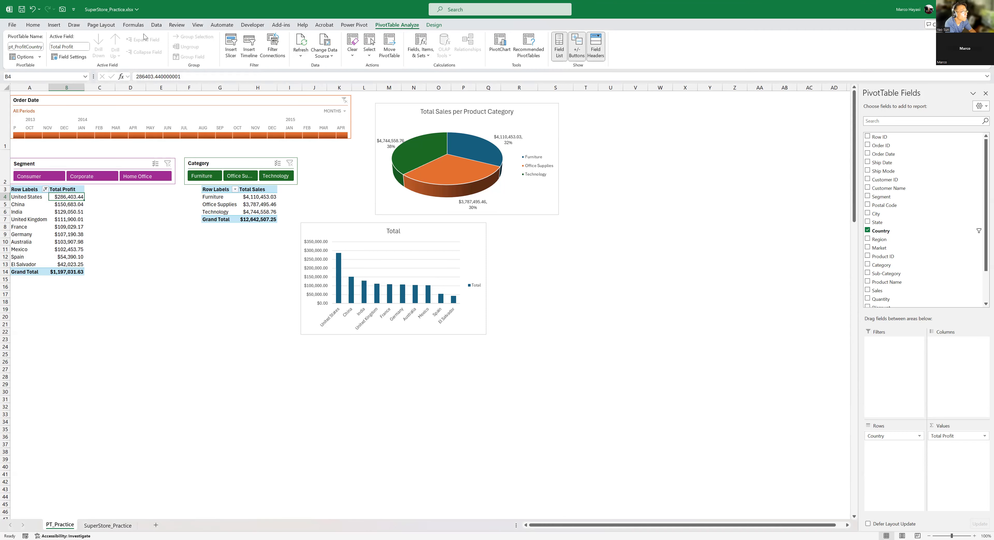
pyautogui.click(156, 24)
pyautogui.click(177, 56)
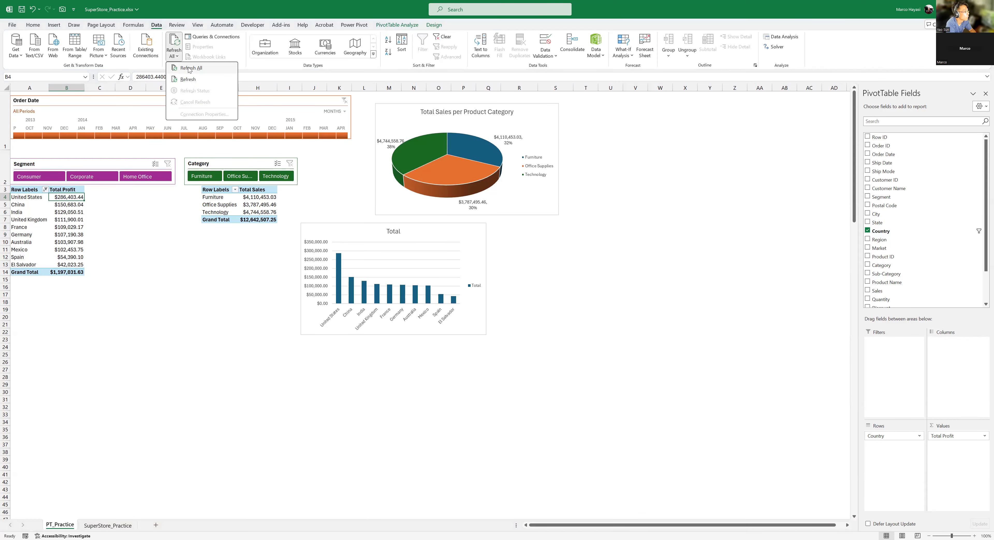
pyautogui.click(393, 26)
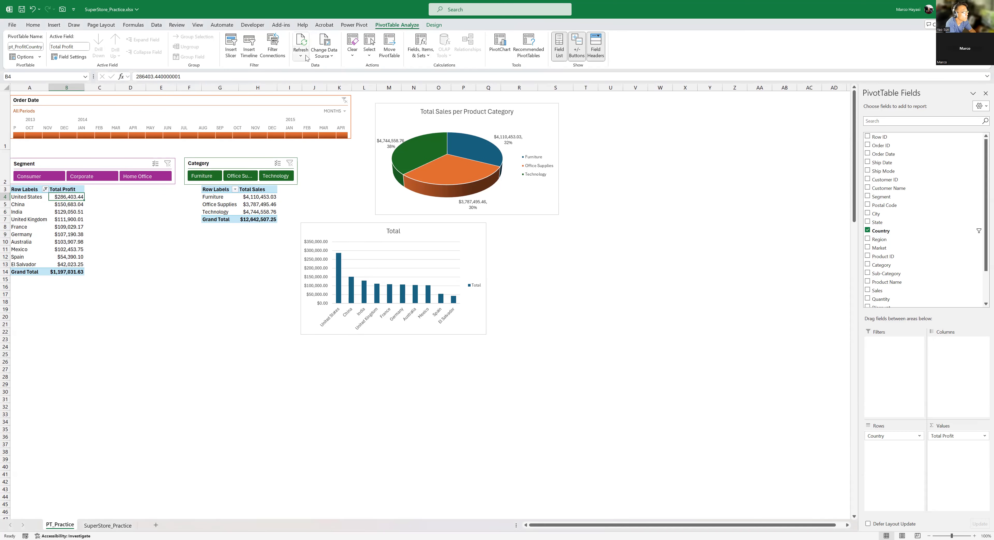
# - Review the workbook's data refresh commands and the PivotTable's refresh, clear and select options without applying any
pyautogui.click(157, 25)
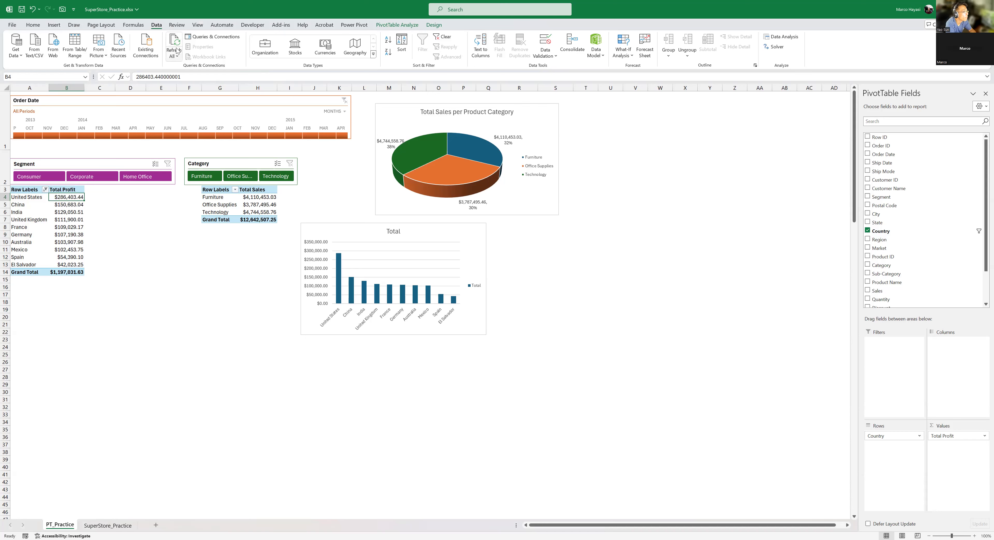
pyautogui.click(401, 25)
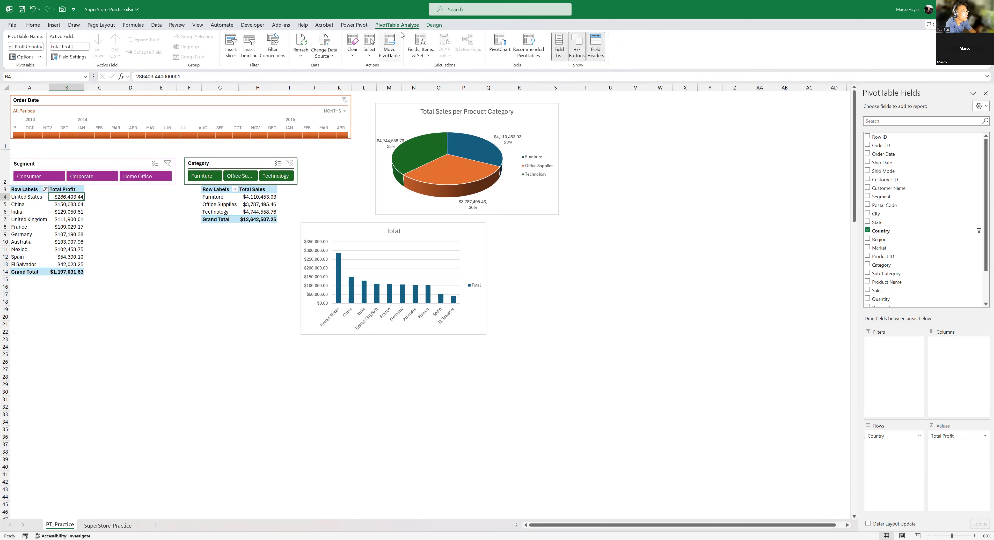
pyautogui.click(301, 55)
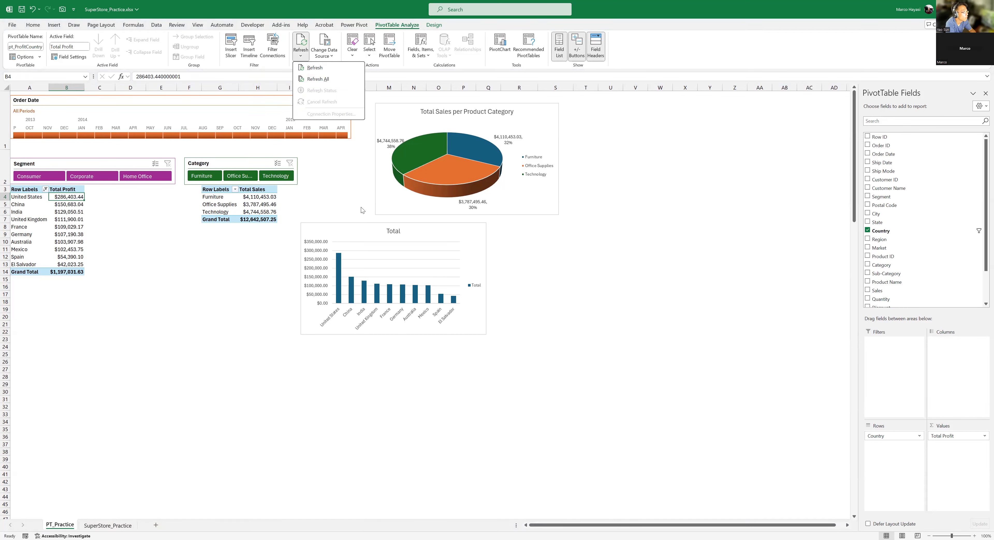
pyautogui.click(699, 53)
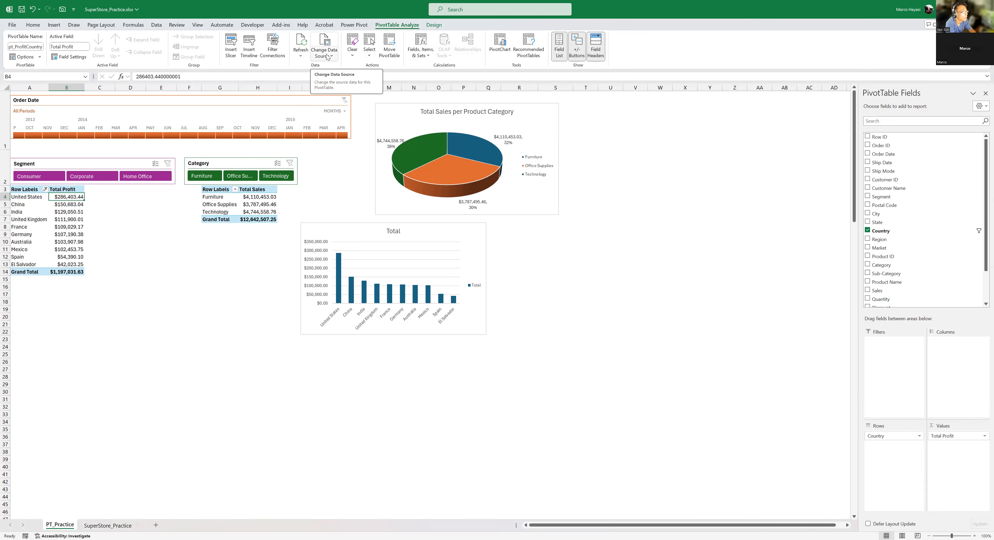
pyautogui.click(352, 52)
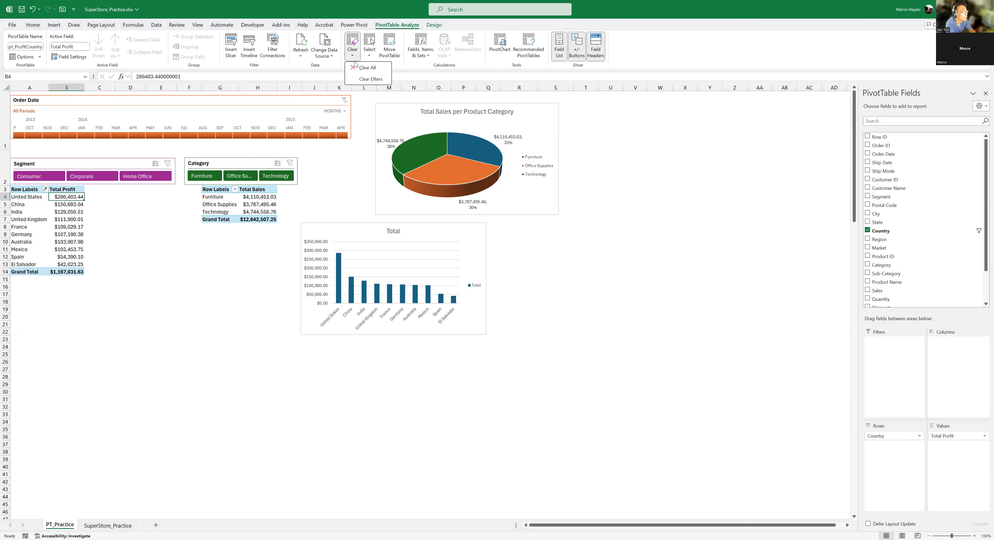
pyautogui.click(710, 34)
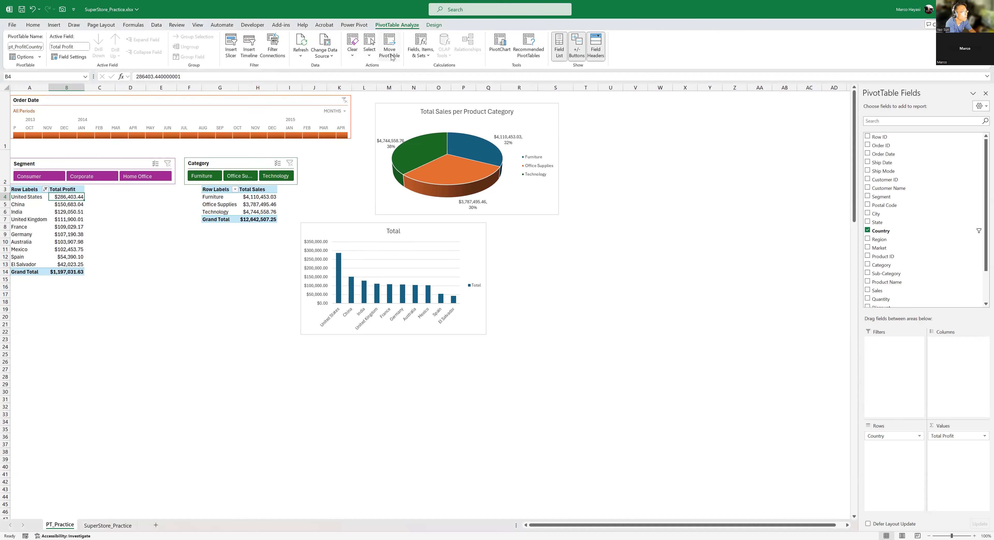
pyautogui.click(373, 56)
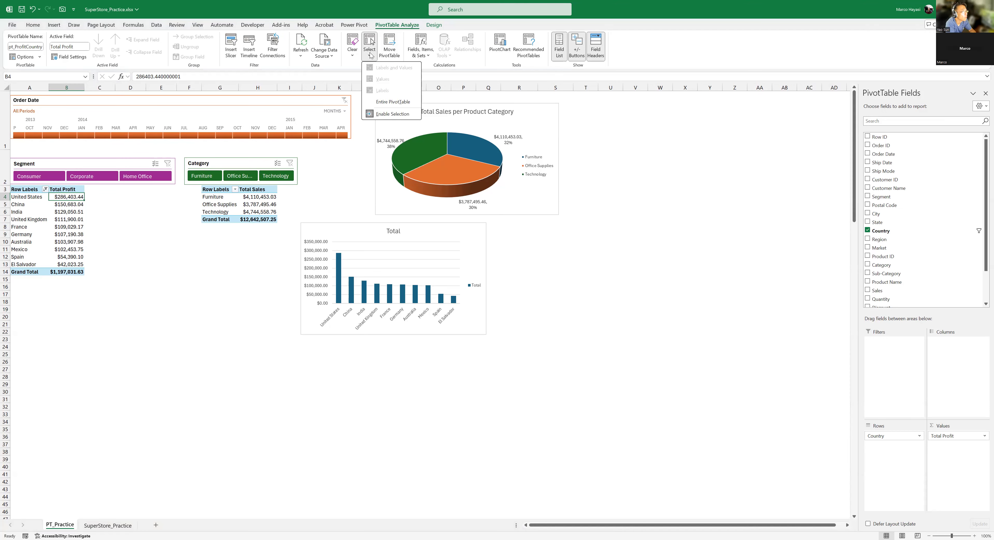
pyautogui.click(693, 50)
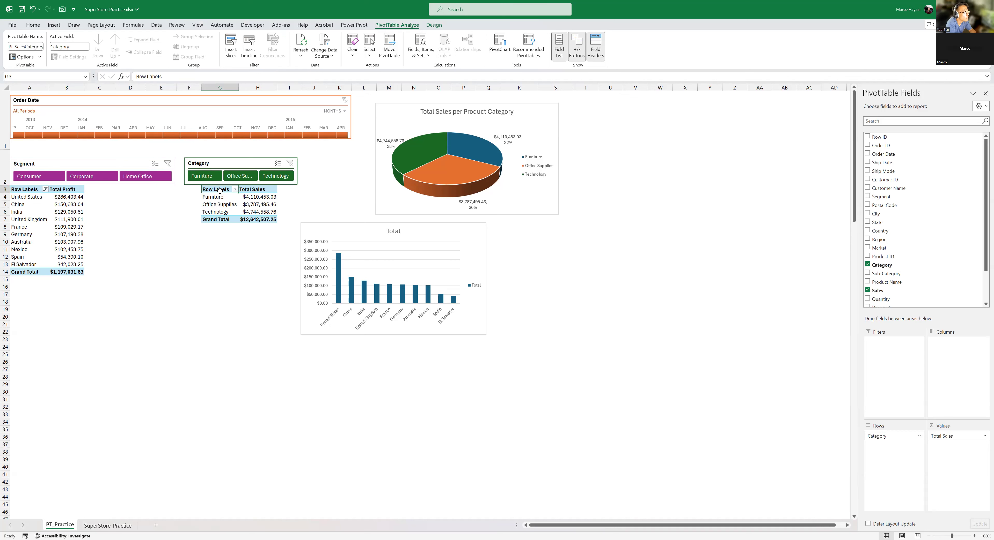
# - Move the Total Sales PivotTable for product categories to cell G9 on the existing PT_Practice worksheet
pyautogui.click(207, 257)
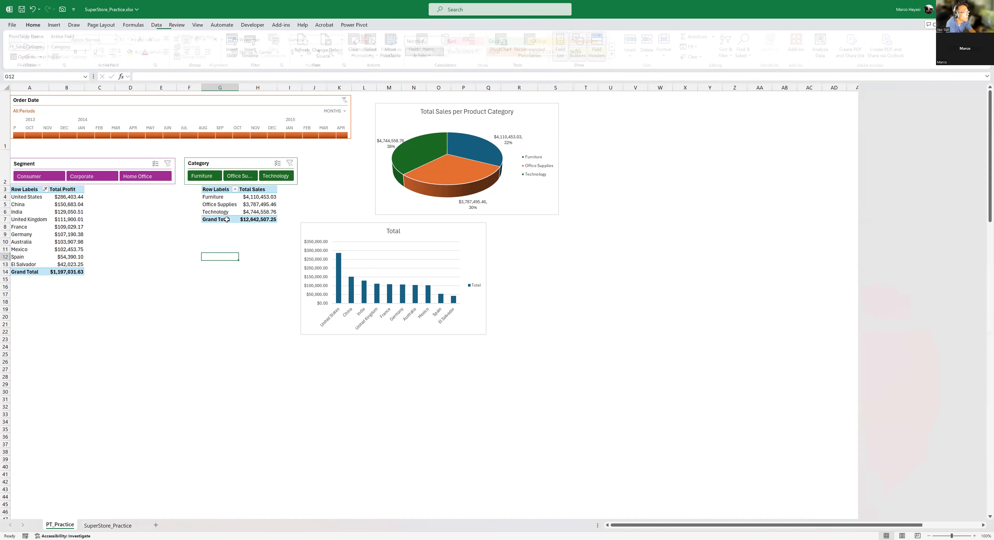
pyautogui.click(220, 189)
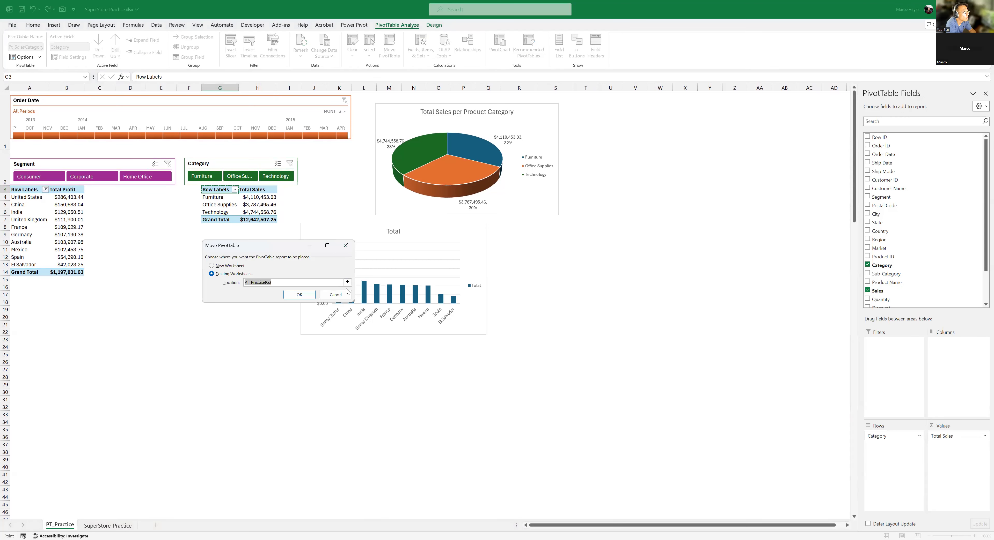
pyautogui.click(349, 282)
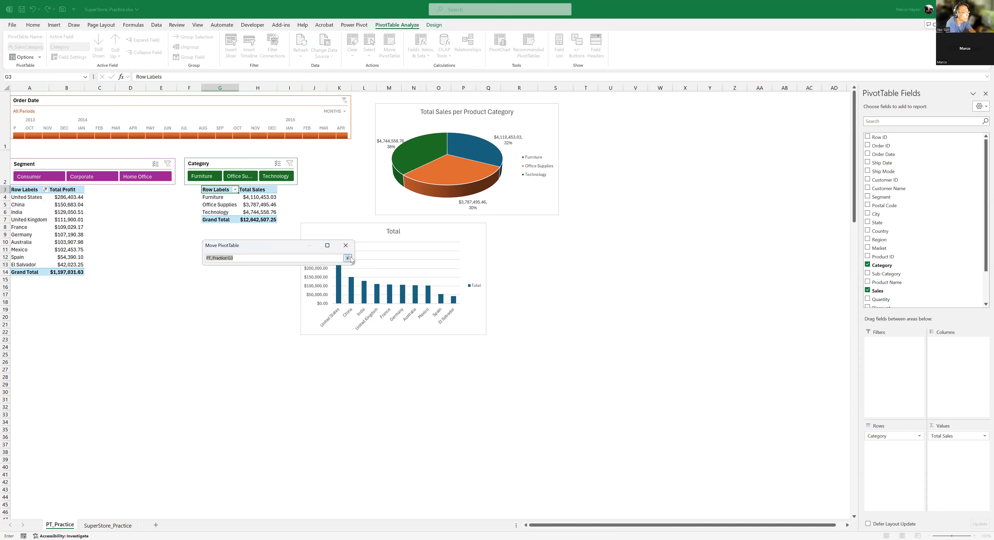
pyautogui.click(349, 258)
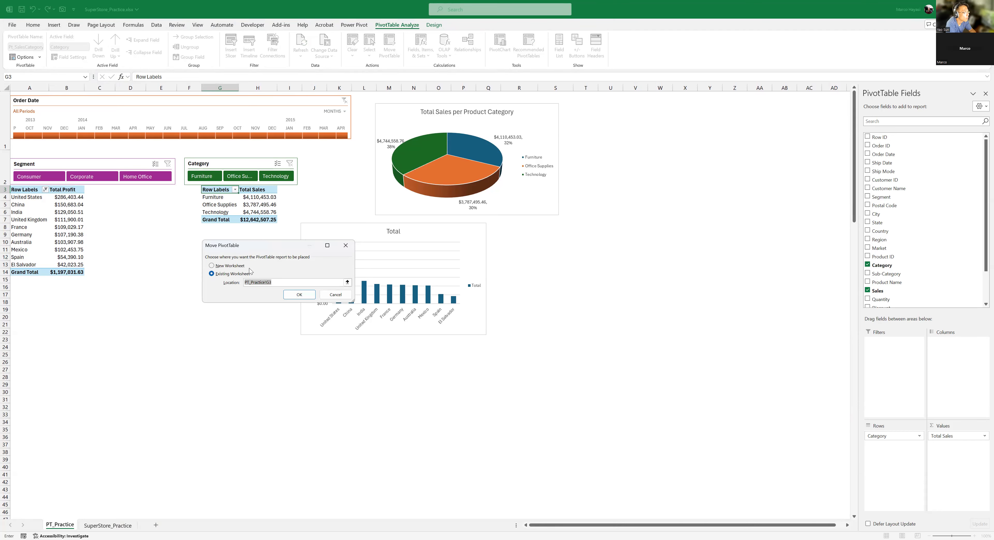
pyautogui.click(348, 283)
pyautogui.click(206, 234)
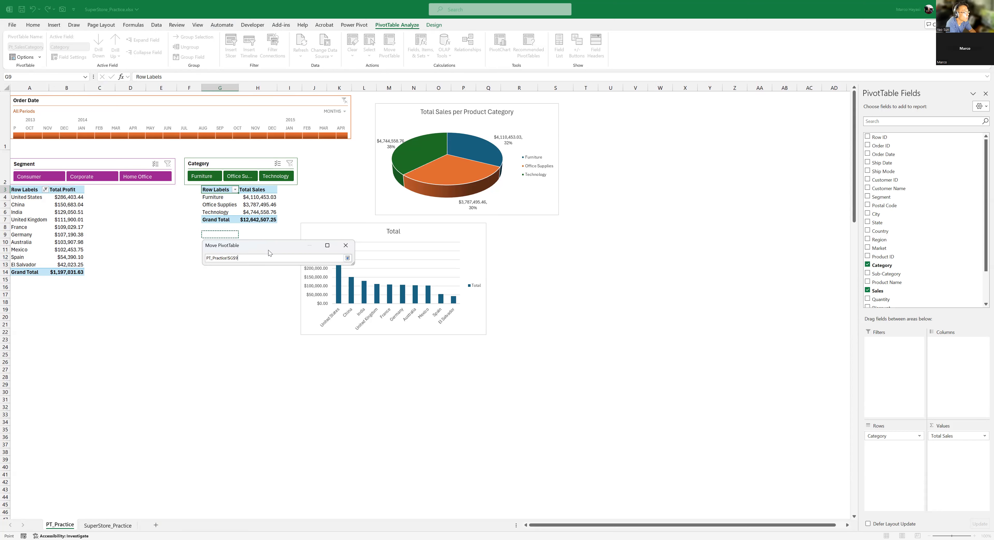
pyautogui.click(348, 257)
pyautogui.click(300, 295)
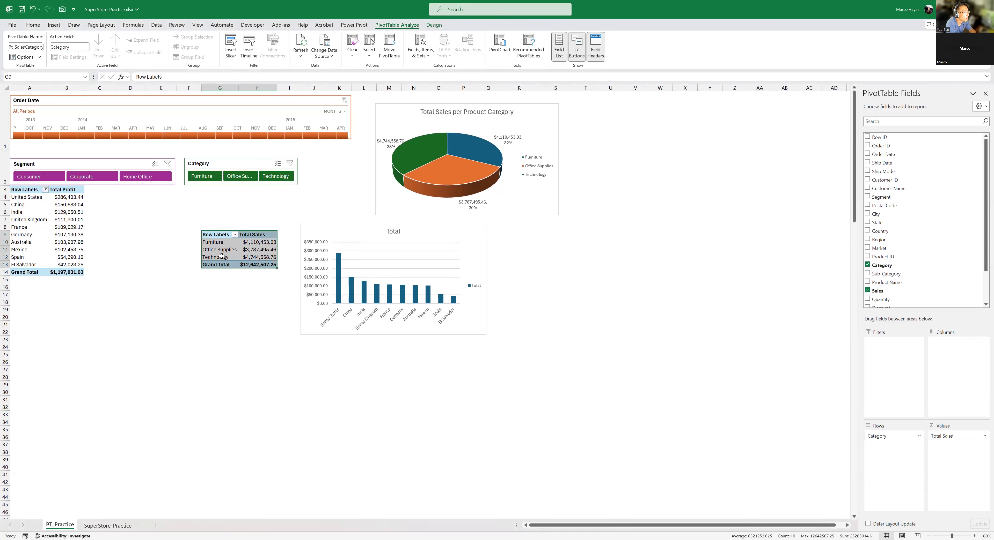
pyautogui.click(396, 57)
pyautogui.click(329, 294)
# - Move the Total Sales PivotTable for product categories back to cell G3 on the PT_Practice worksheet
pyautogui.click(223, 236)
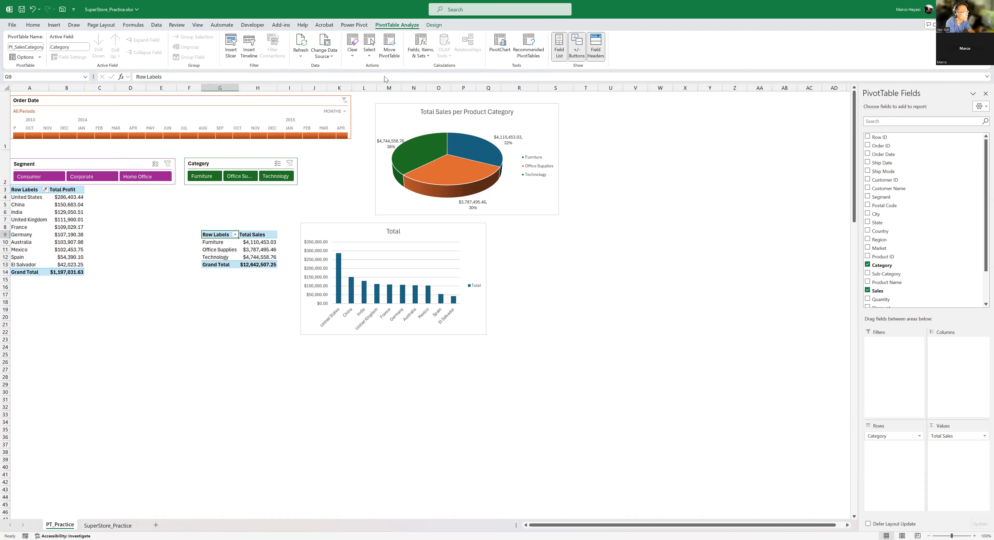
pyautogui.click(389, 52)
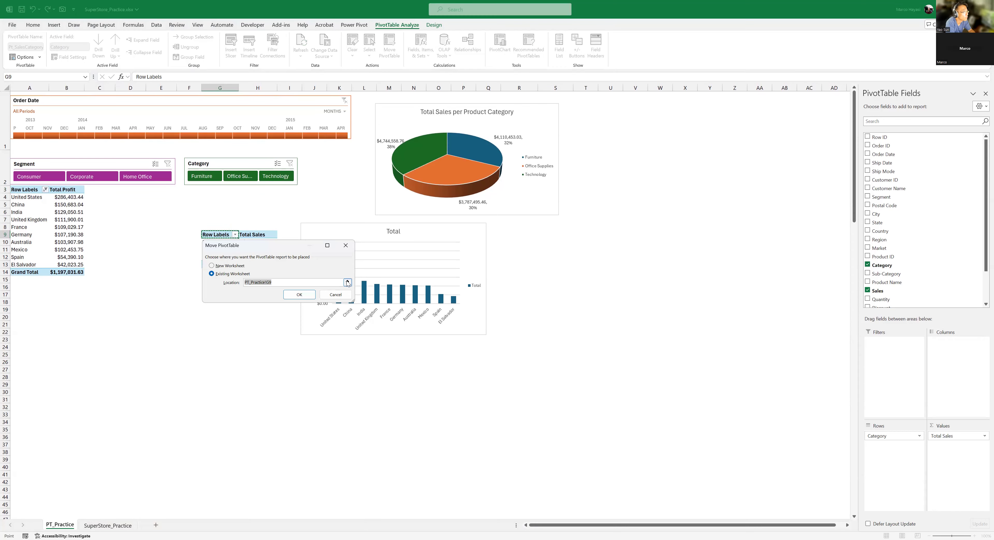
pyautogui.click(348, 283)
pyautogui.click(216, 190)
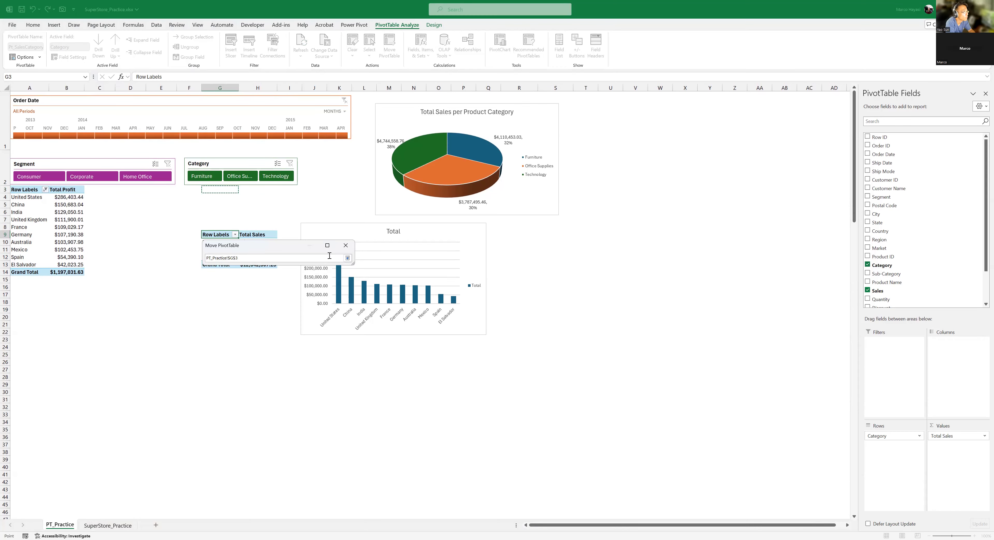
pyautogui.press('Return')
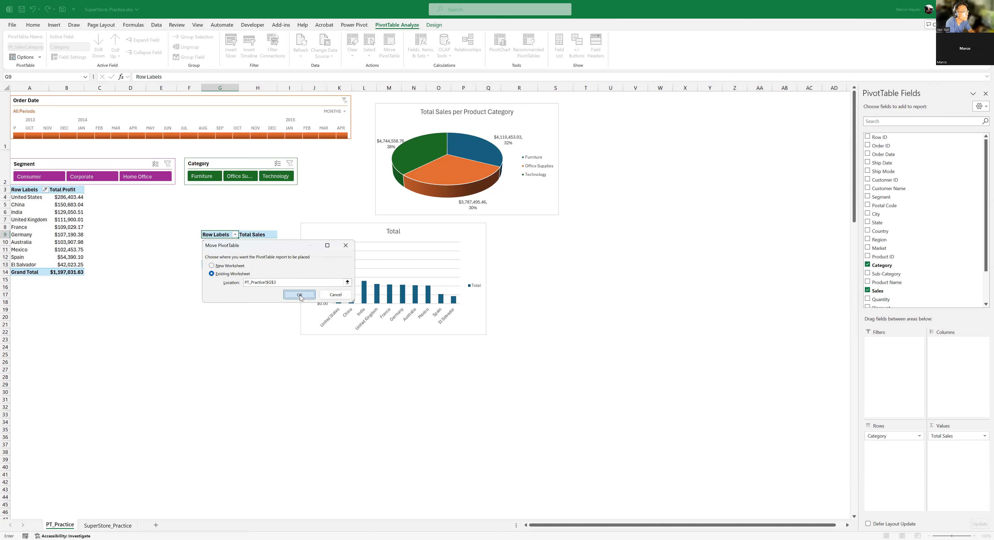
pyautogui.click(299, 291)
# - Hide the field headers of the Total Sales PivotTable for product categories and show them again
pyautogui.click(218, 242)
pyautogui.click(233, 214)
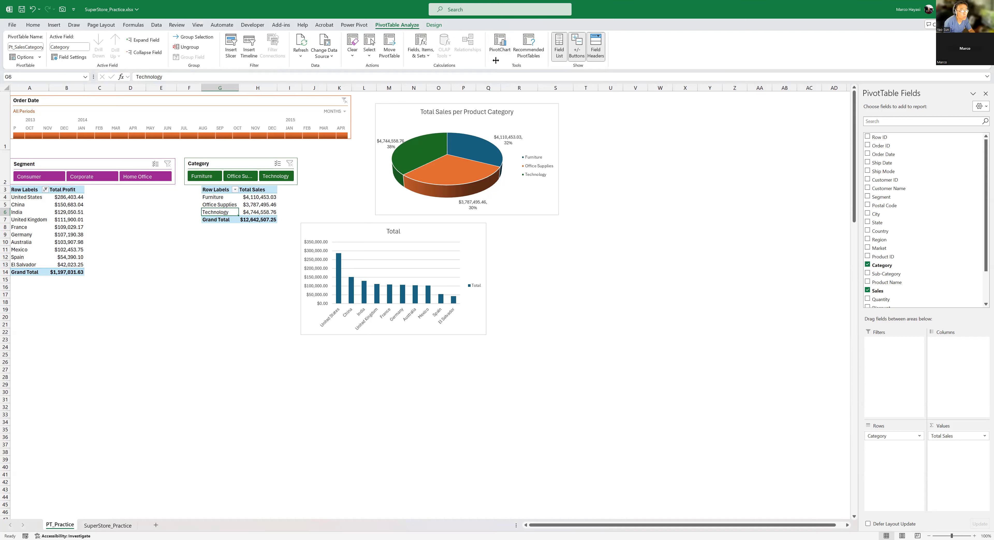
pyautogui.press('Right')
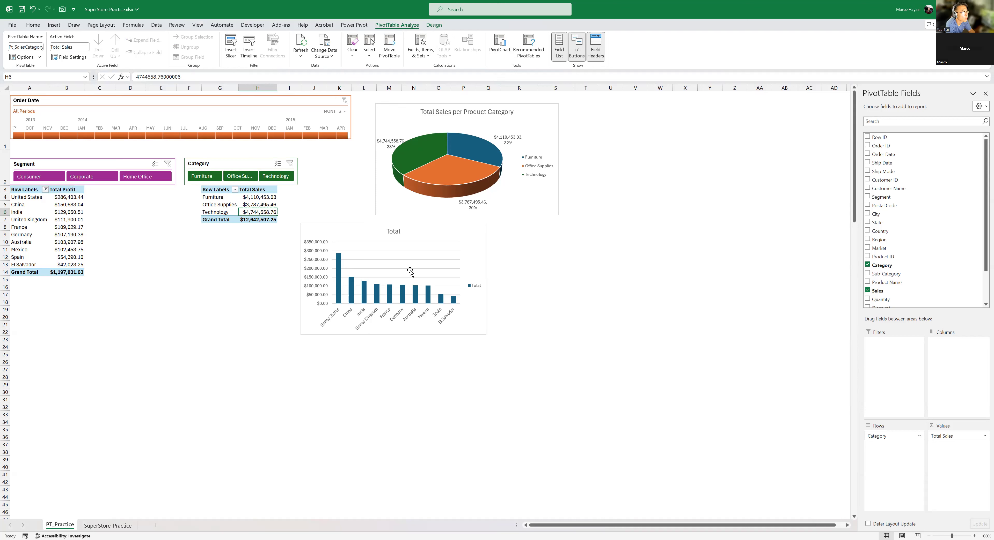
pyautogui.moveTo(445, 188)
pyautogui.moveTo(469, 155)
pyautogui.click(601, 57)
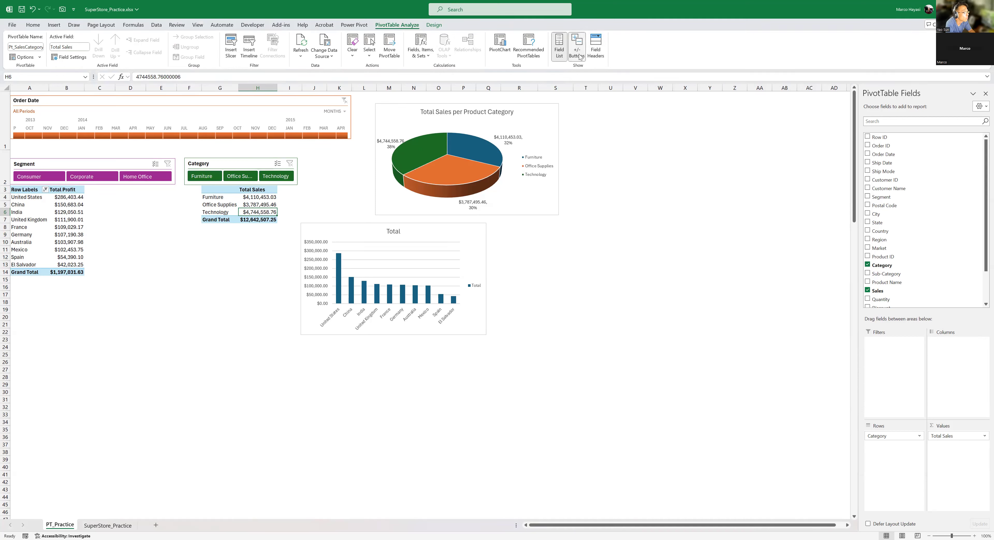
pyautogui.click(602, 54)
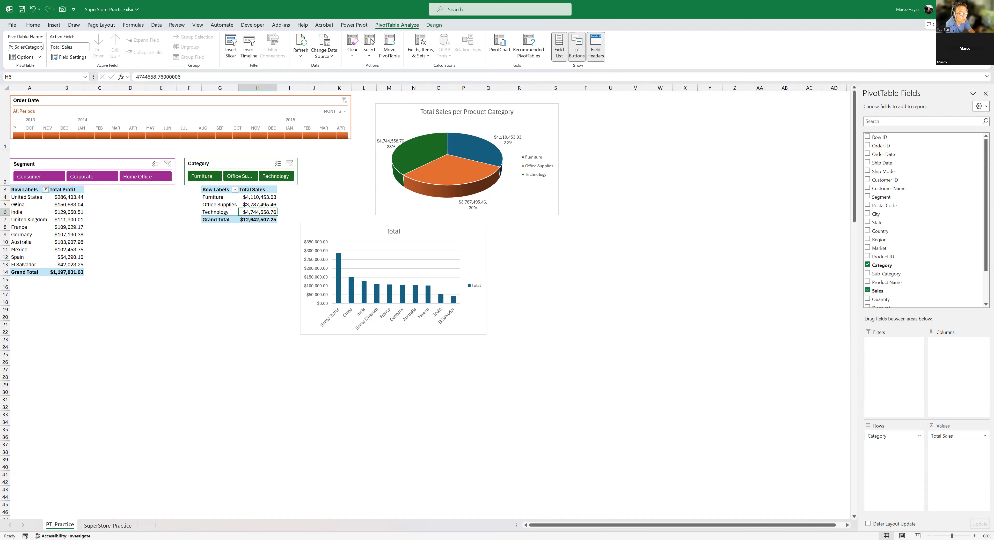
# - Add the Market field to the rows of the country Total Profit PivotTable, placed above Country
pyautogui.click(67, 197)
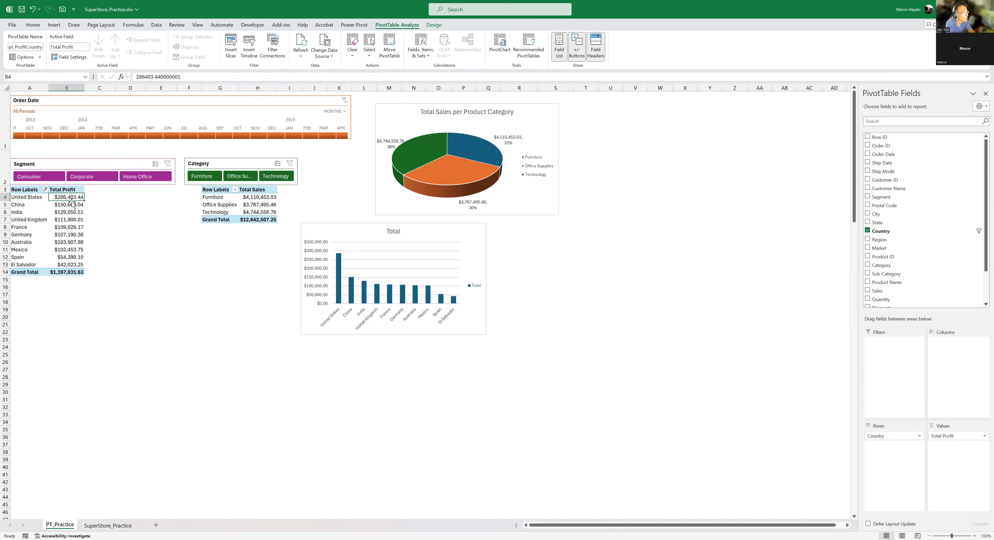
pyautogui.moveTo(69, 207)
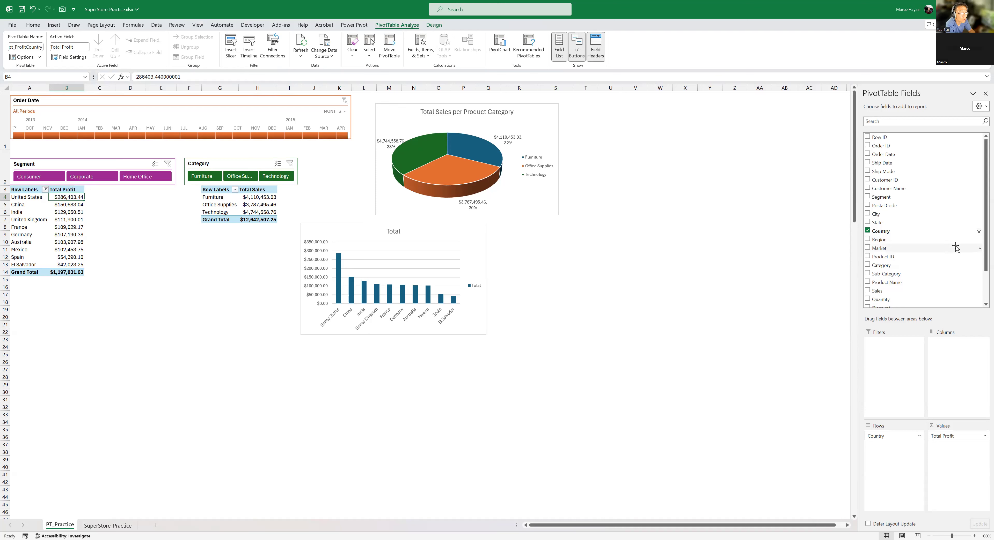
pyautogui.click(890, 249)
pyautogui.moveTo(898, 249); pyautogui.dragTo(896, 436)
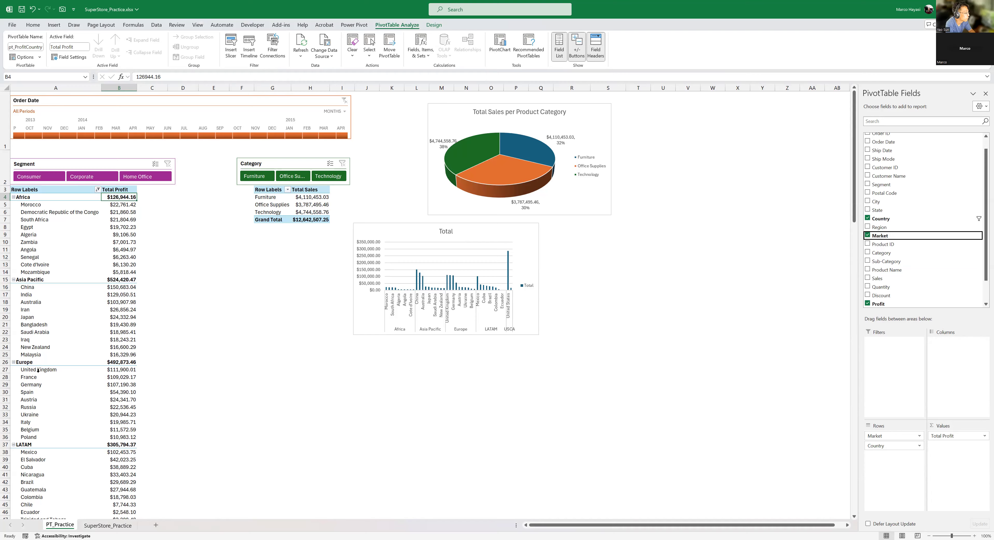
# - Hide the +/- expand and collapse buttons in the Total Profit PivotTable and show them again
pyautogui.scroll(-1, 38, 371)
pyautogui.scroll(1, 38, 368)
pyautogui.click(579, 52)
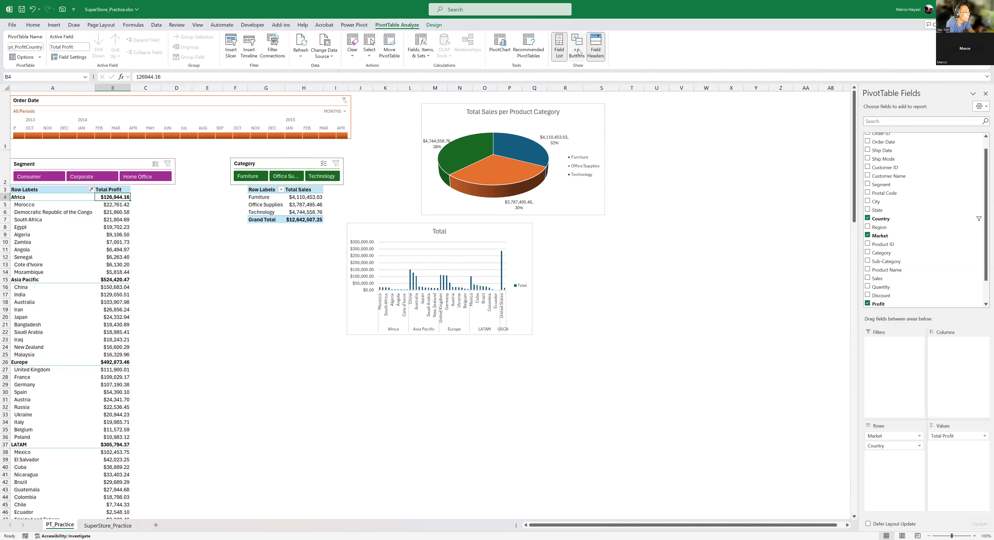
pyautogui.click(579, 52)
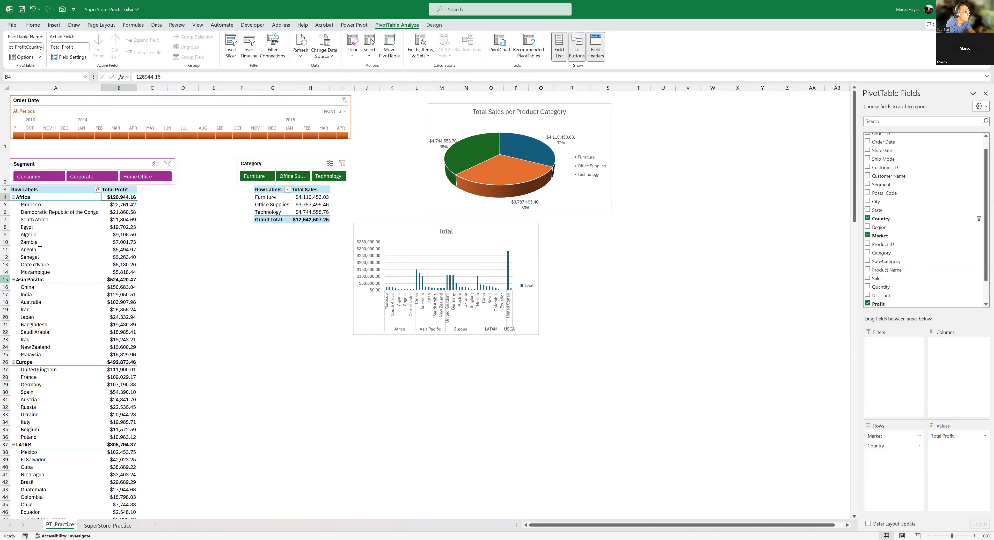
# - Collapse the Africa market in the Total Profit PivotTable, then collapse the entire Market field
pyautogui.click(14, 197)
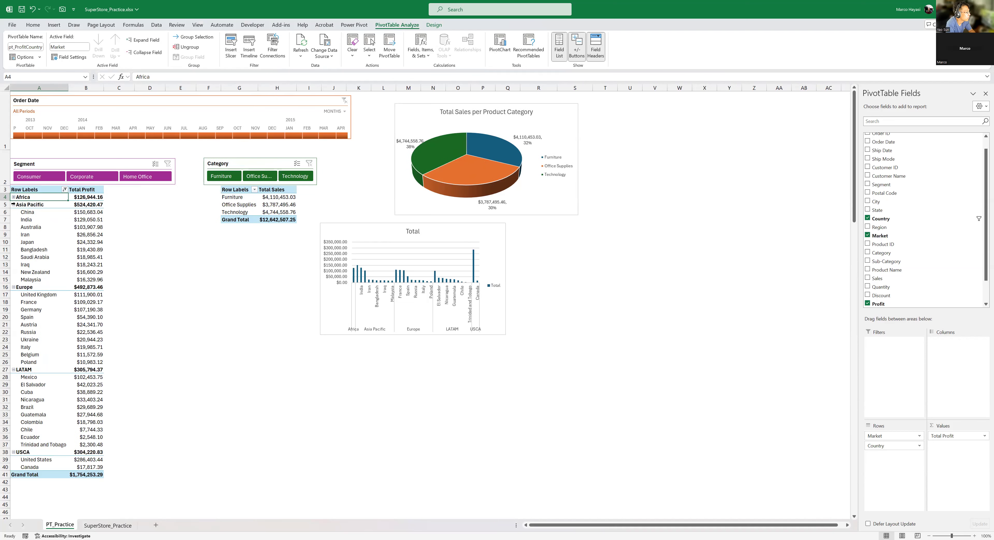
pyautogui.rightClick(39, 206)
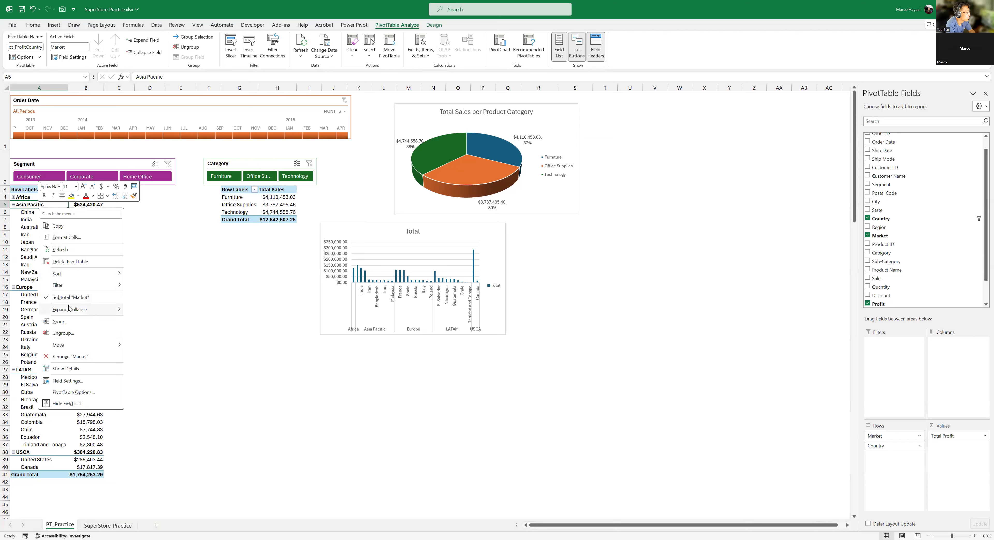
pyautogui.moveTo(70, 310)
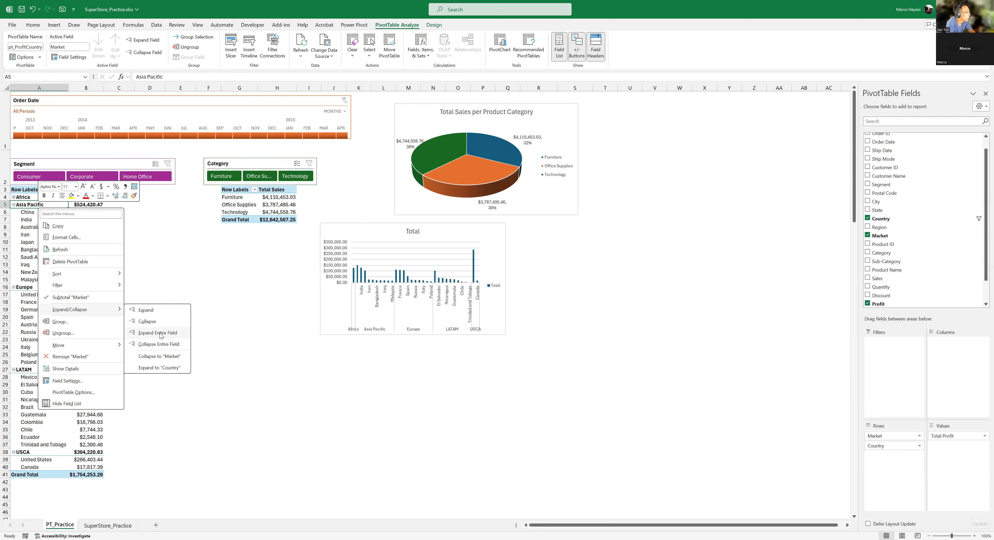
pyautogui.click(148, 345)
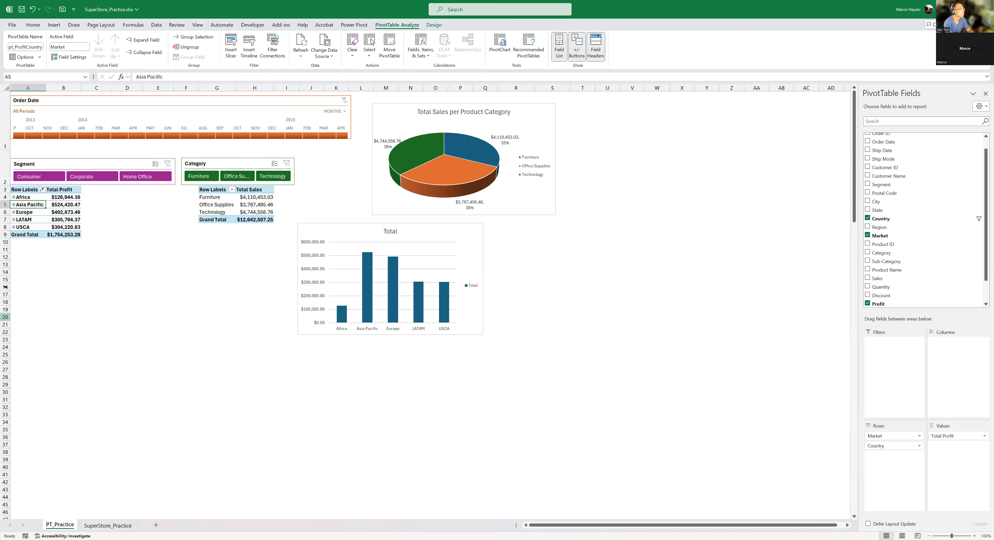
# - Expand the entire Market field in the Total Profit PivotTable and select the profit values of Africa's countries
pyautogui.rightClick(38, 209)
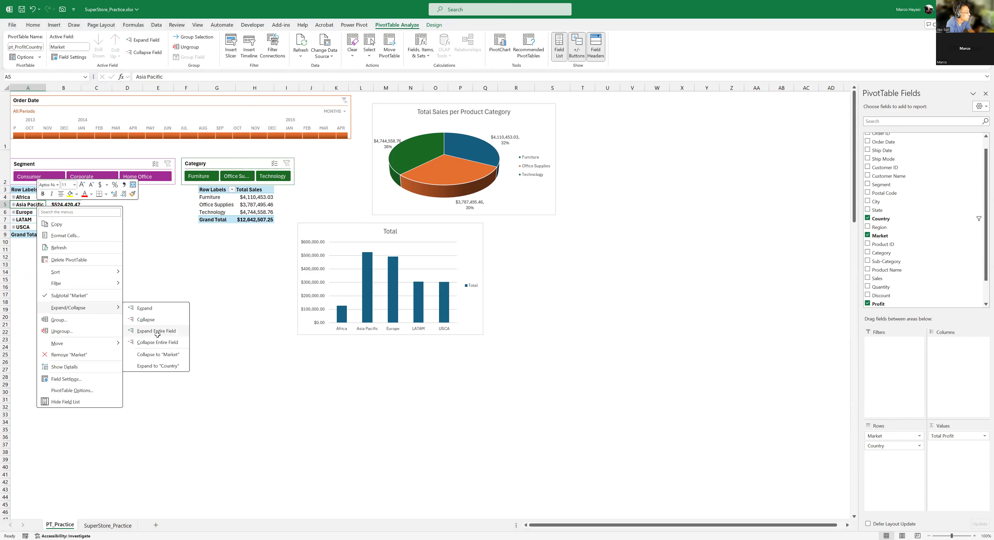
pyautogui.click(157, 335)
pyautogui.moveTo(116, 205); pyautogui.dragTo(120, 275)
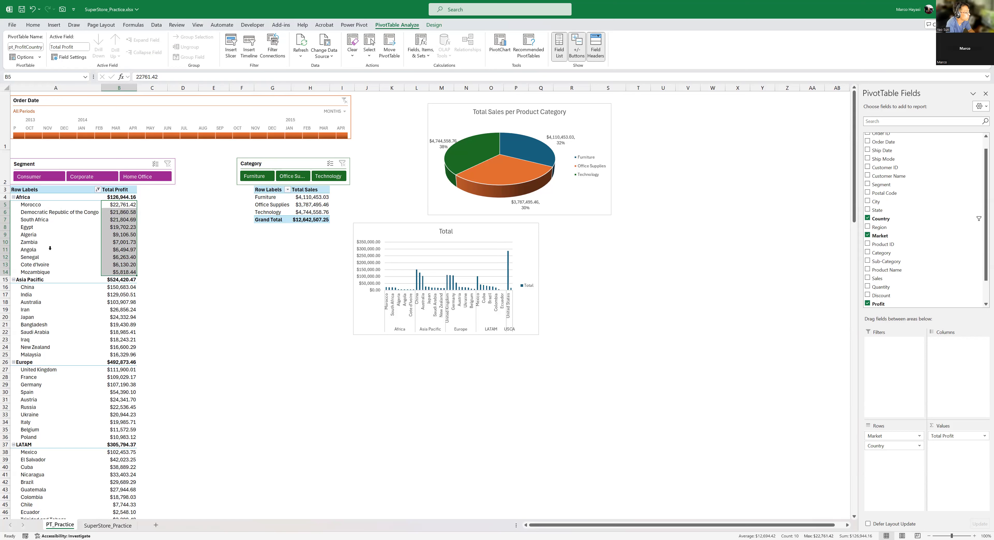
# - Remove the Market field from the rows of the Total Profit PivotTable, leaving only Country
pyautogui.click(58, 212)
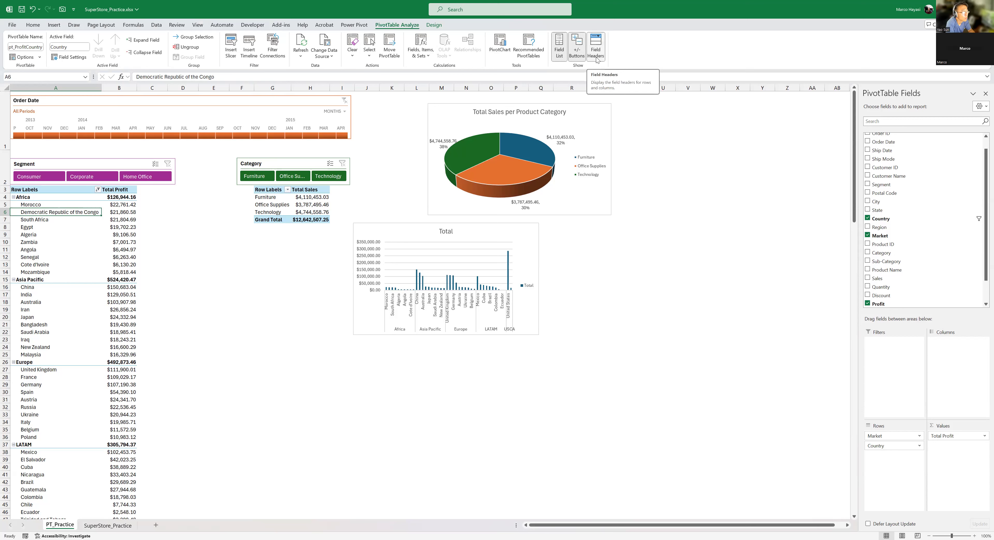
pyautogui.click(76, 242)
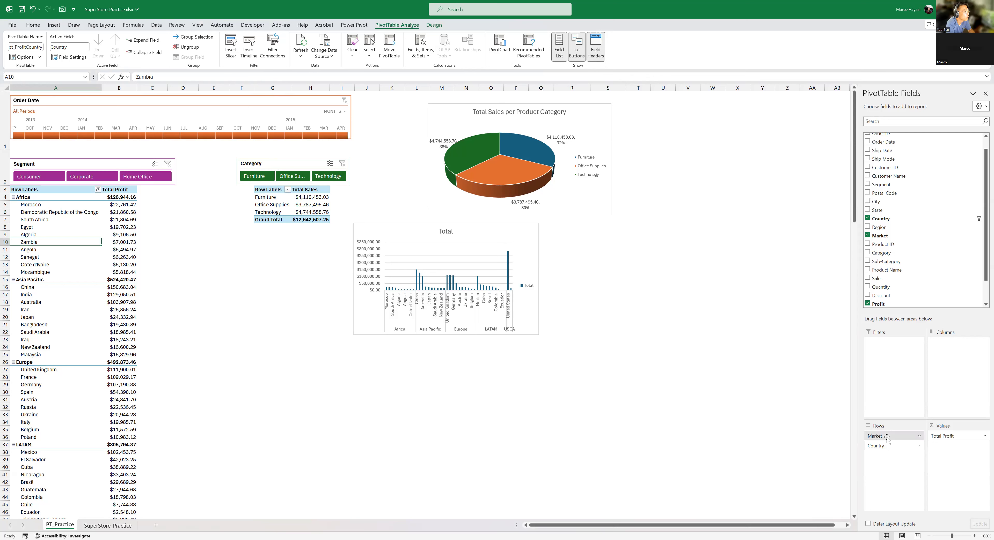
pyautogui.moveTo(886, 437); pyautogui.dragTo(930, 262)
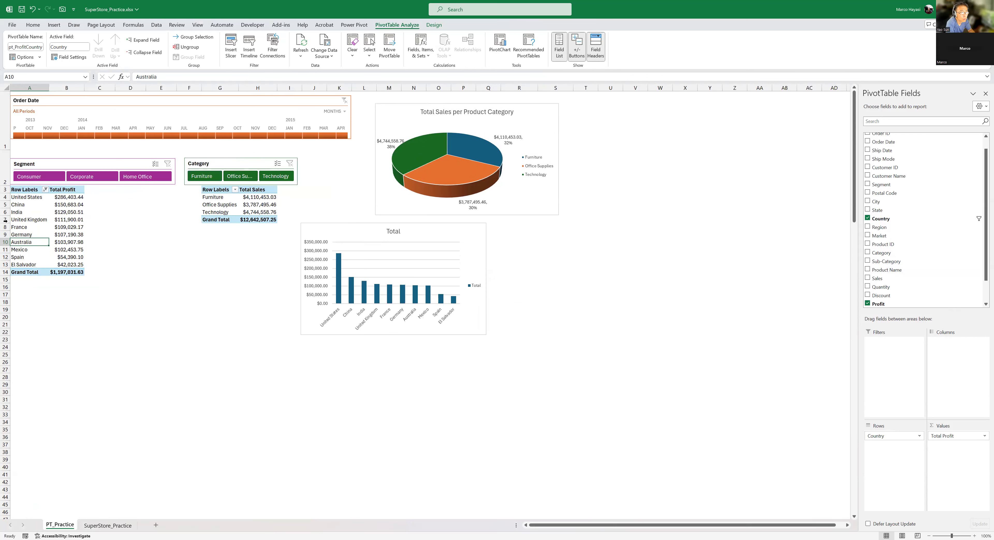
pyautogui.click(64, 204)
pyautogui.click(65, 197)
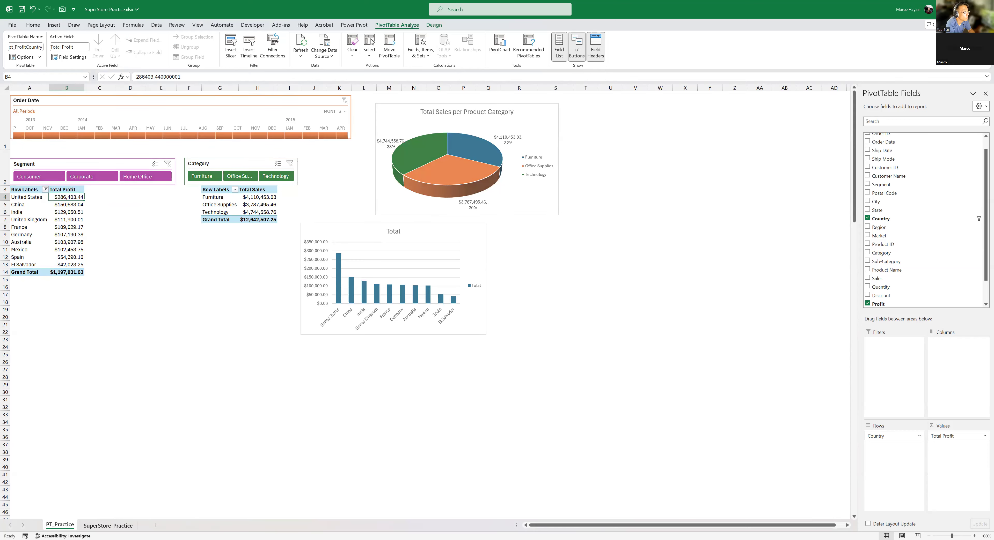
# - Examine the Discount and Profit values in the first data rows of the SuperStore_Practice sheet
pyautogui.click(108, 526)
pyautogui.moveTo(791, 525); pyautogui.dragTo(983, 514)
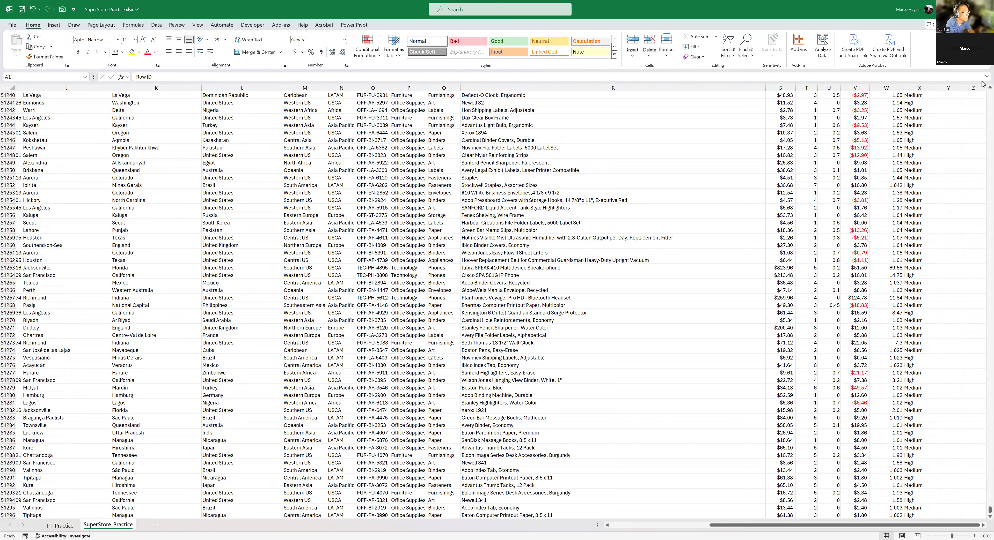
pyautogui.click(858, 140)
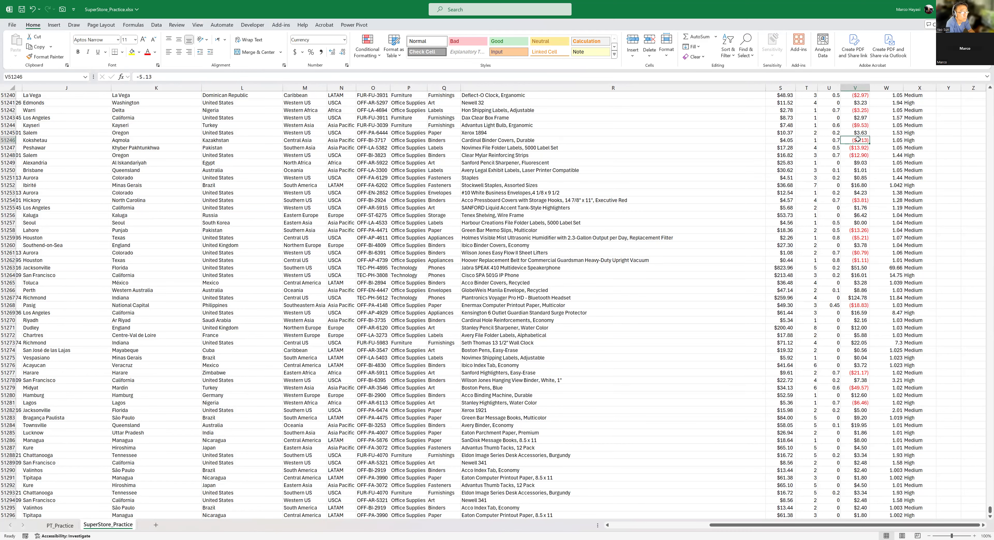
pyautogui.hotkey('ctrl', 'Up')
pyautogui.press('Down')
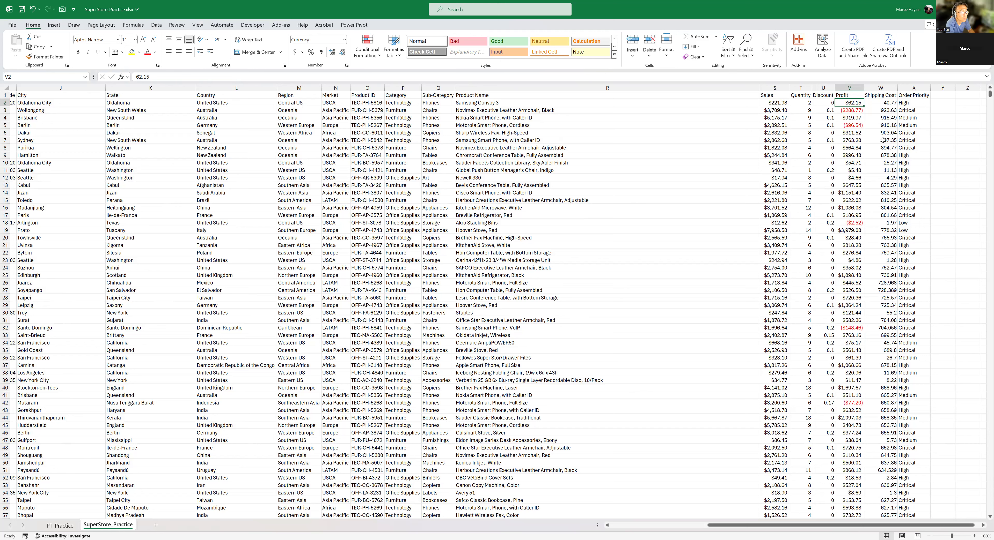
pyautogui.click(827, 112)
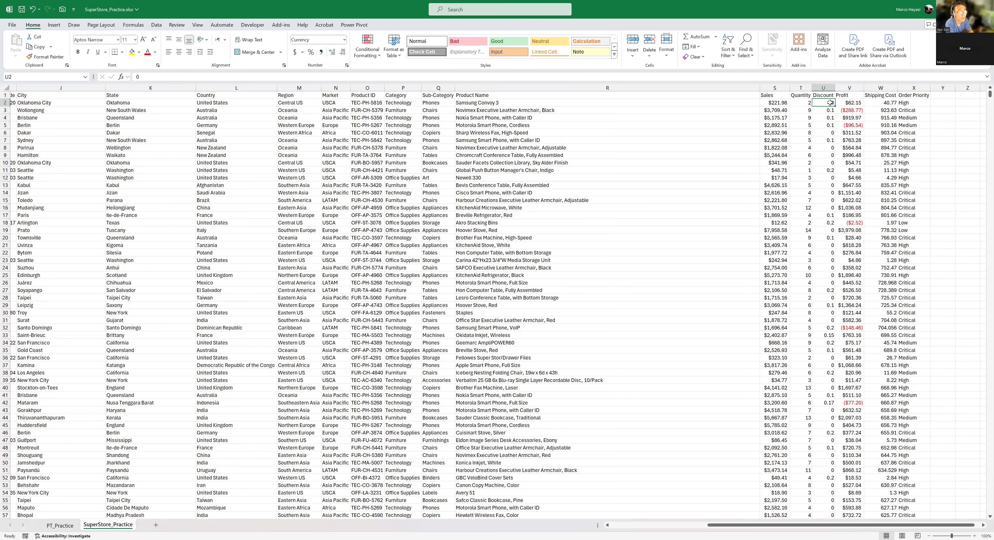
pyautogui.click(827, 102)
pyautogui.click(828, 113)
pyautogui.click(845, 112)
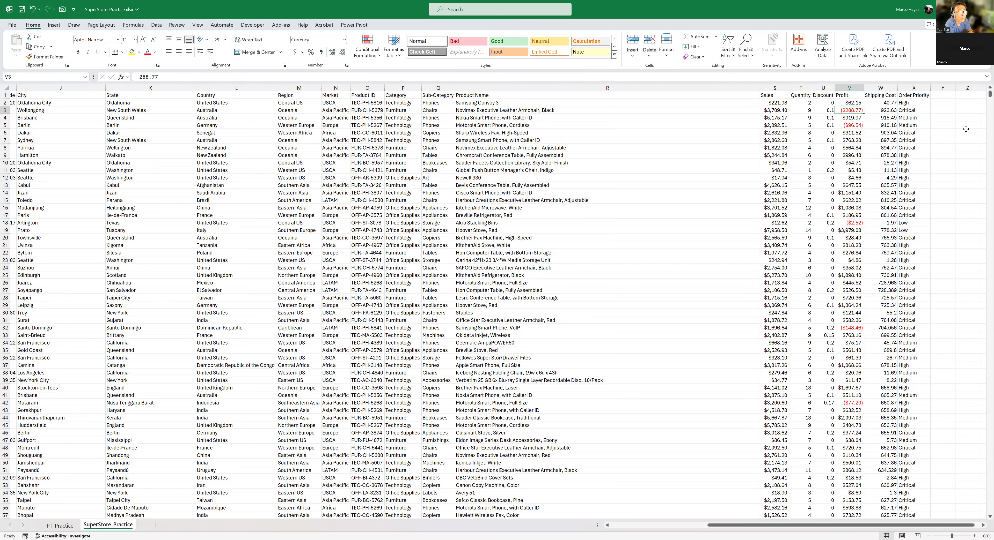
# - Widen column Y of the SuperStore_Practice sheet and enter the header Discount Sales in Y1
pyautogui.click(948, 96)
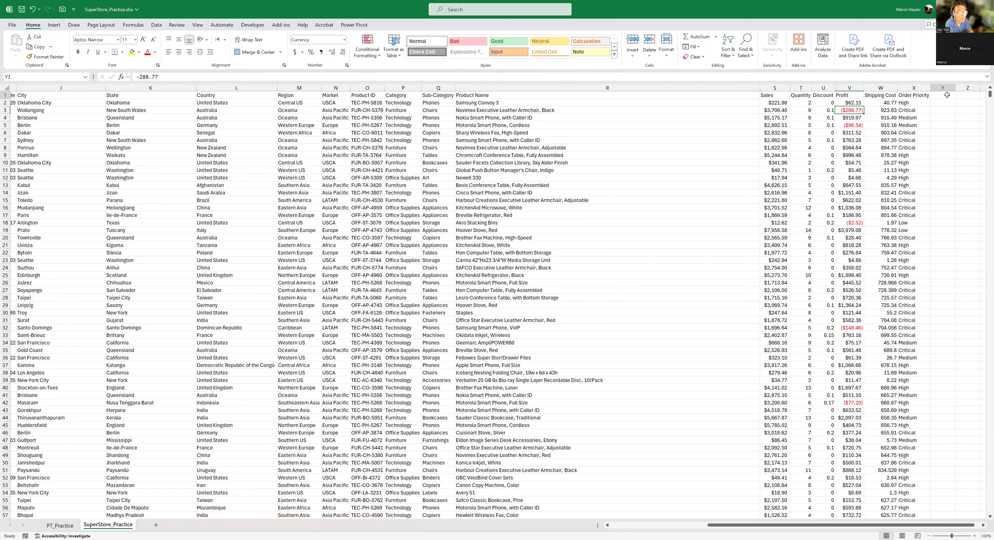
pyautogui.moveTo(953, 88); pyautogui.dragTo(966, 88)
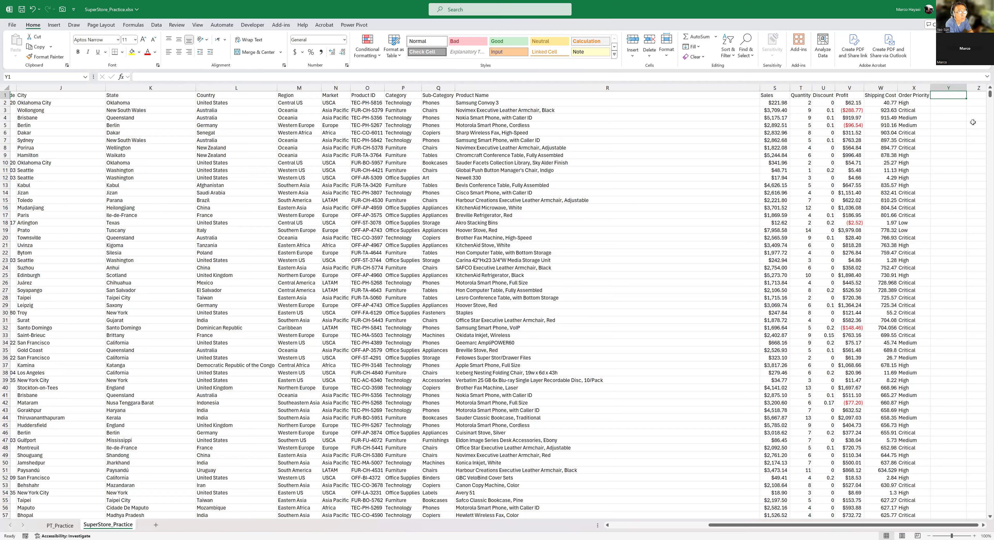
pyautogui.write('Discount Sales')
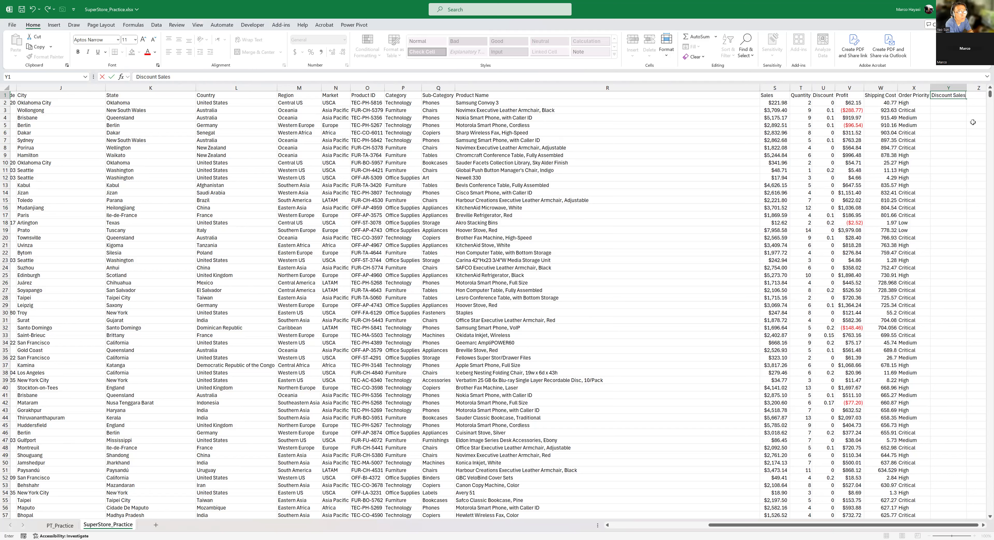
pyautogui.press('Return')
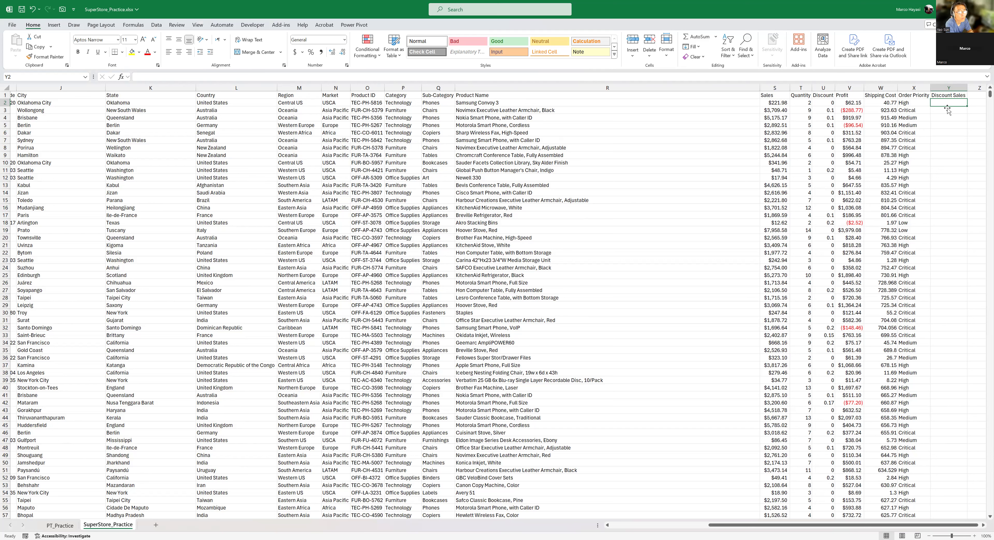
# - Enter the formula =S2-S2*U2 in Y2 to subtract the discount from the sales amount
pyautogui.write('=')
pyautogui.press('Left')
pyautogui.press('Left')
pyautogui.press('Left')
pyautogui.press('Left')
pyautogui.press('Left')
pyautogui.press('Left')
pyautogui.write('-')
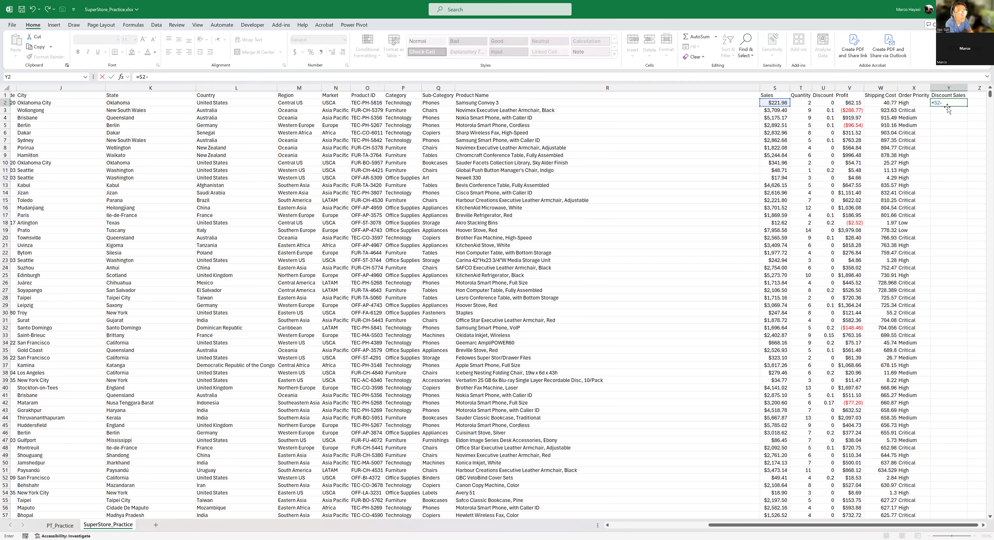
pyautogui.click(784, 103)
pyautogui.write('*')
pyautogui.click(825, 102)
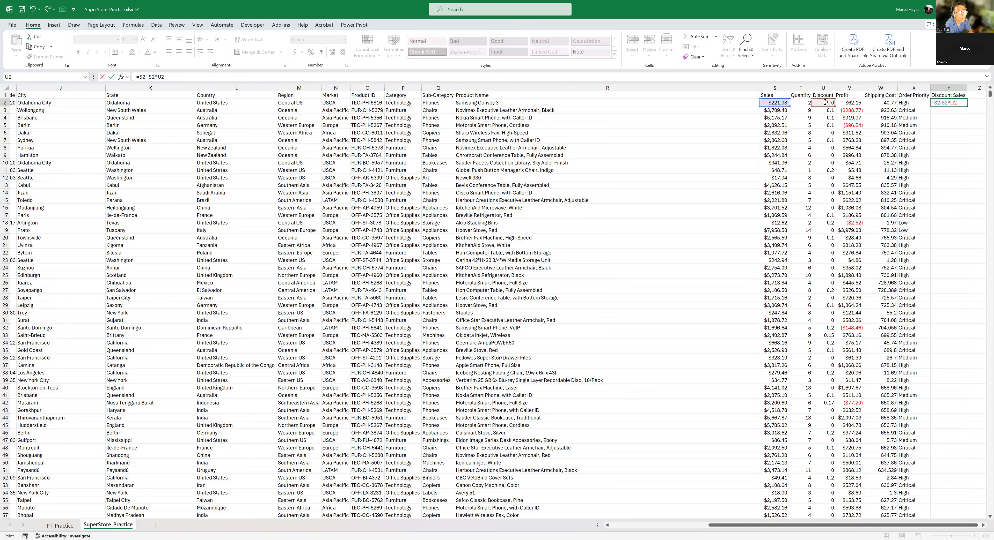
pyautogui.press('Return')
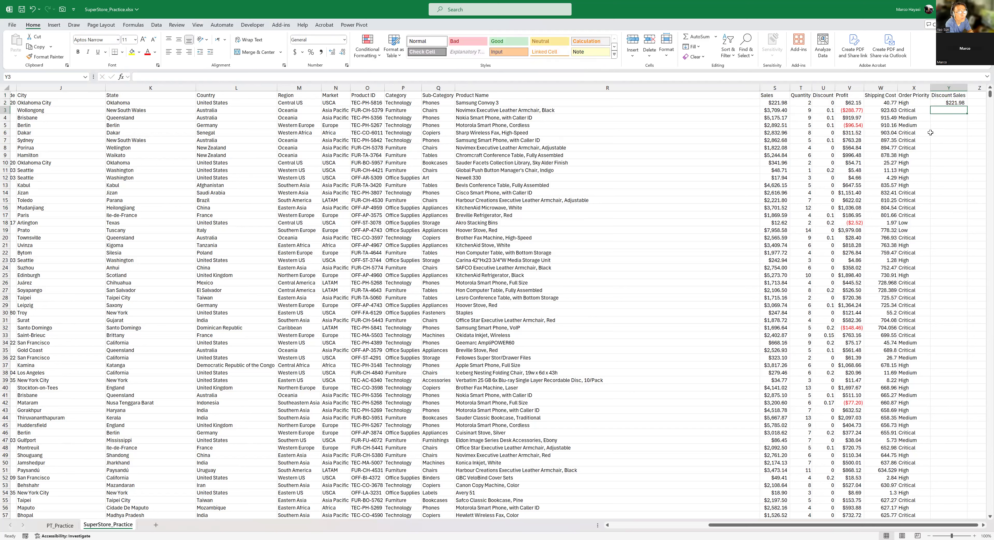
# - Fill the Discount Sales formula from Y2 down to the last data row and check row 3's discount, sales and result
pyautogui.click(948, 103)
pyautogui.doubleClick(967, 104)
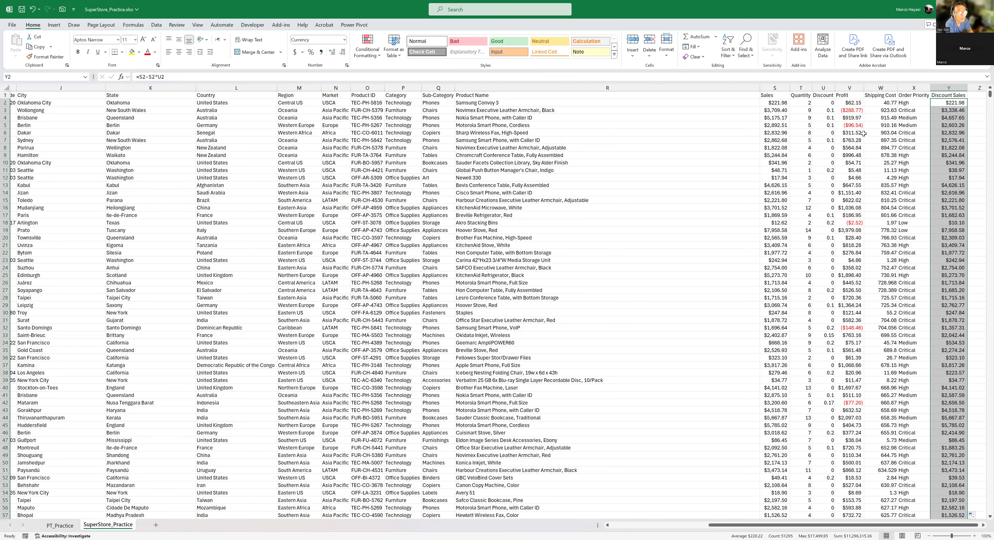
pyautogui.click(831, 111)
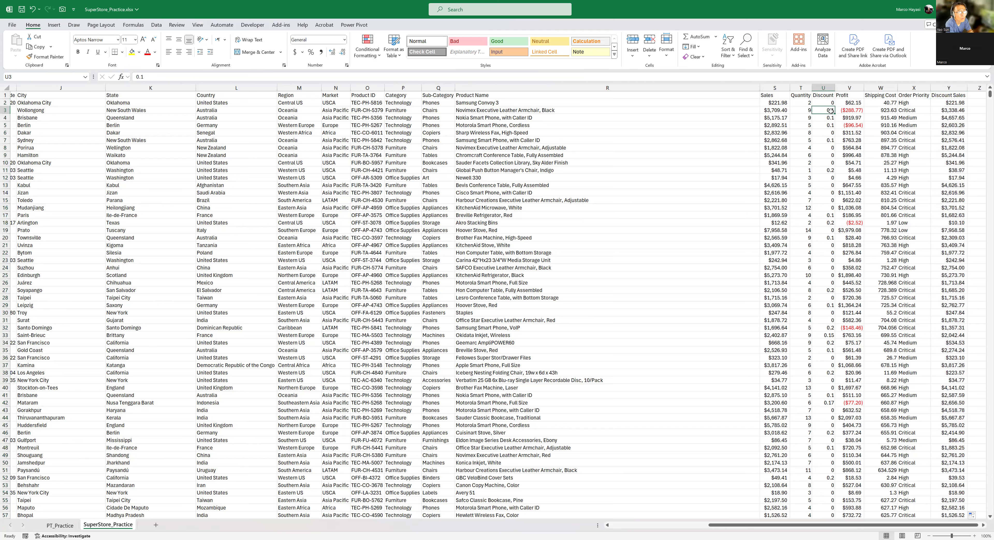
pyautogui.click(770, 113)
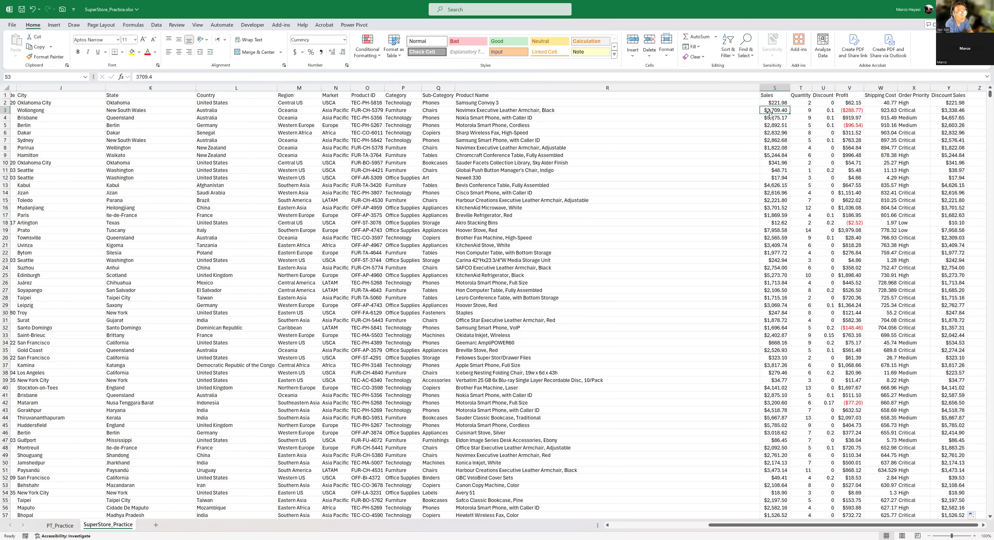
pyautogui.click(946, 110)
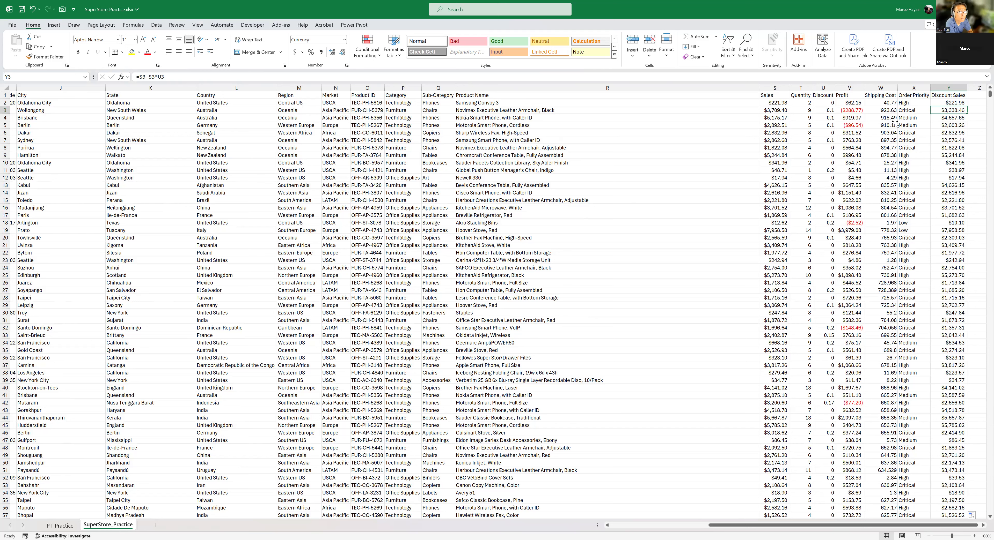
# - Change the data source of the PT_Practice sheet's Total Profit PivotTable to SuperStore_Practice!$A$1:$Y$51296 so it includes column Y
pyautogui.click(60, 526)
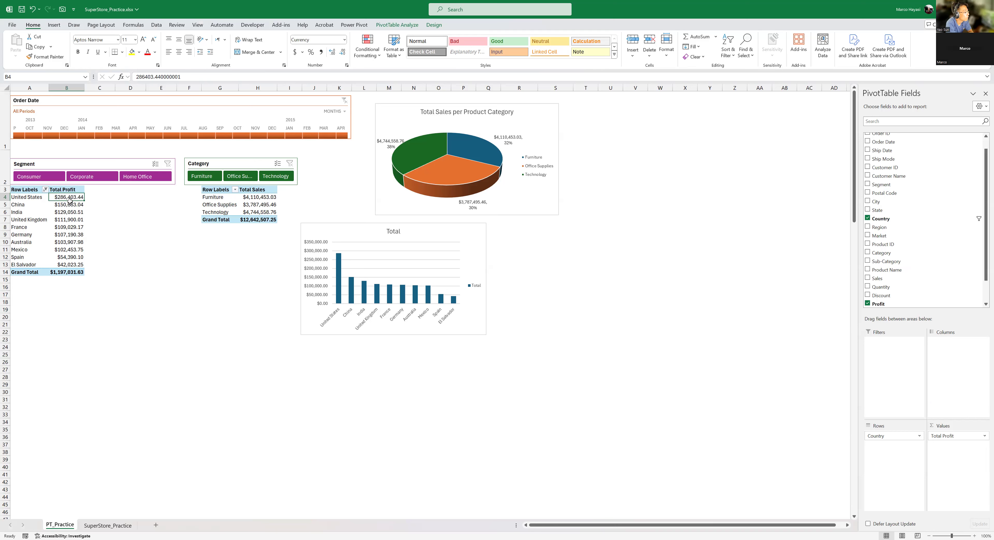
pyautogui.click(120, 526)
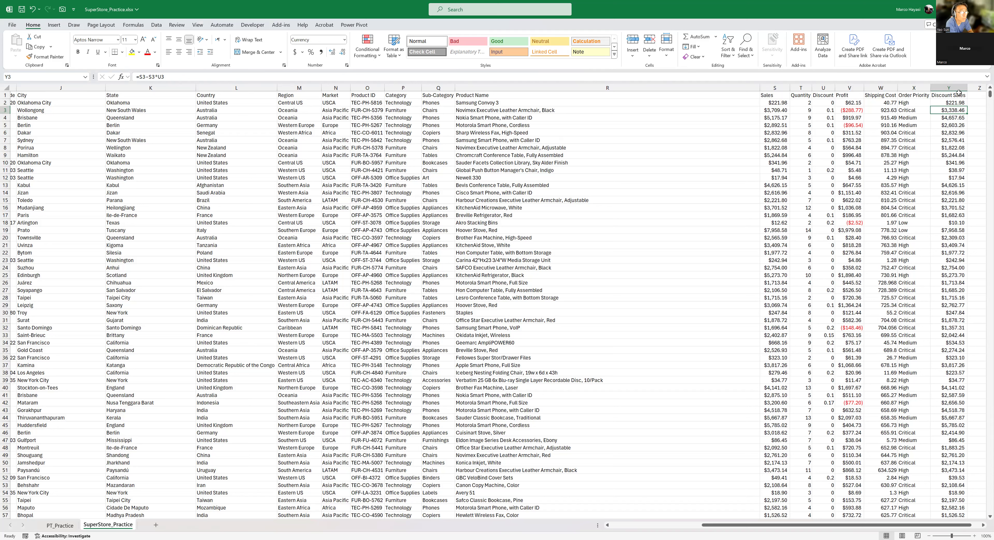
pyautogui.click(68, 526)
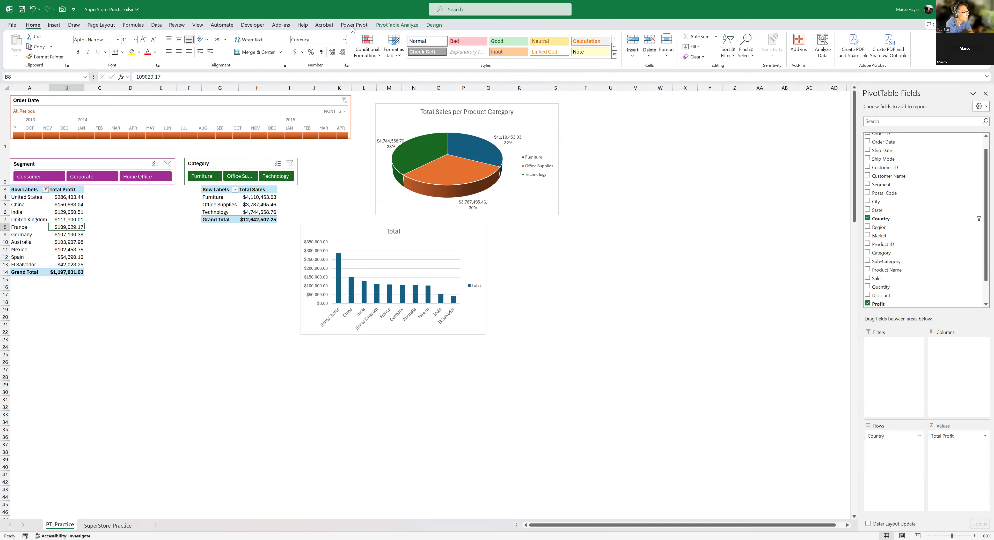
pyautogui.click(397, 24)
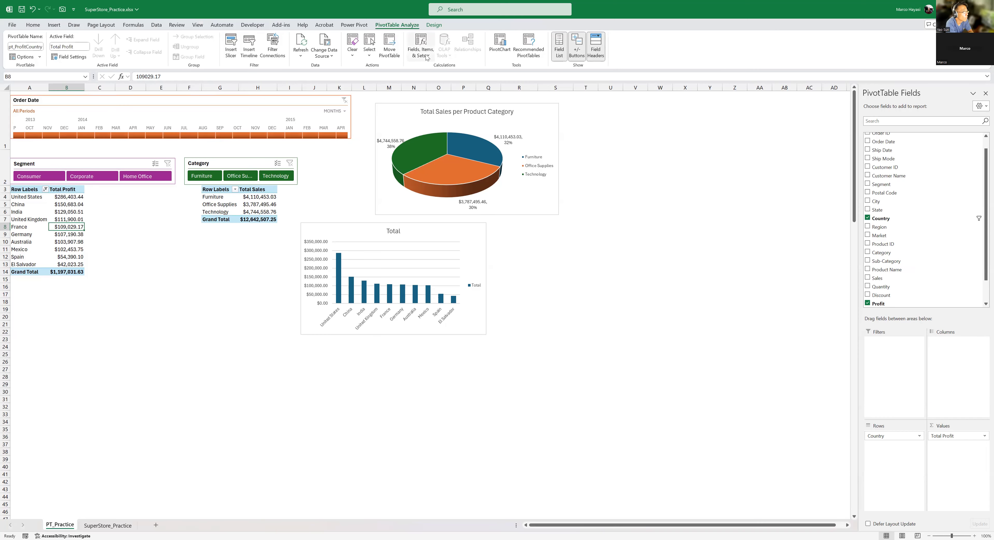
pyautogui.click(334, 60)
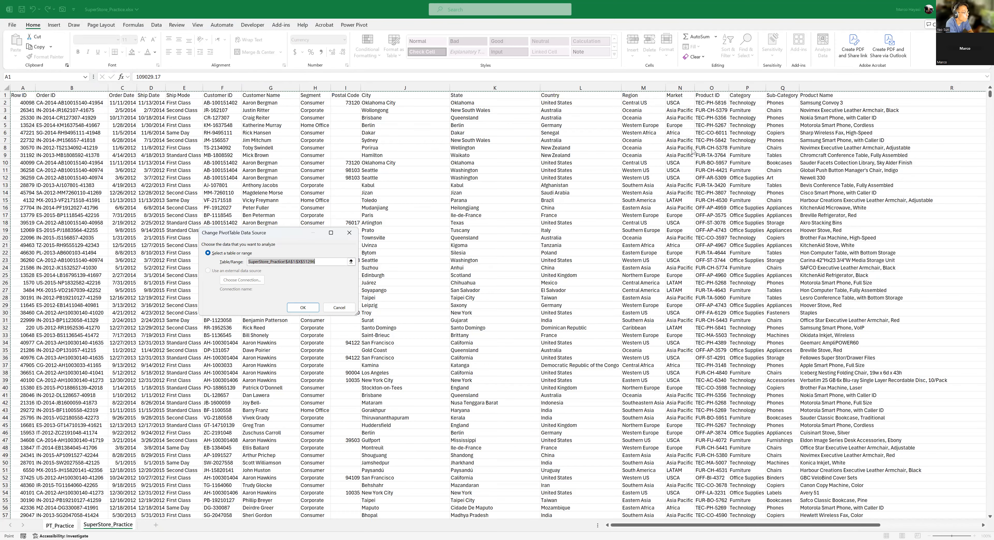
pyautogui.click(301, 262)
pyautogui.press('BackSpace')
pyautogui.write('Y')
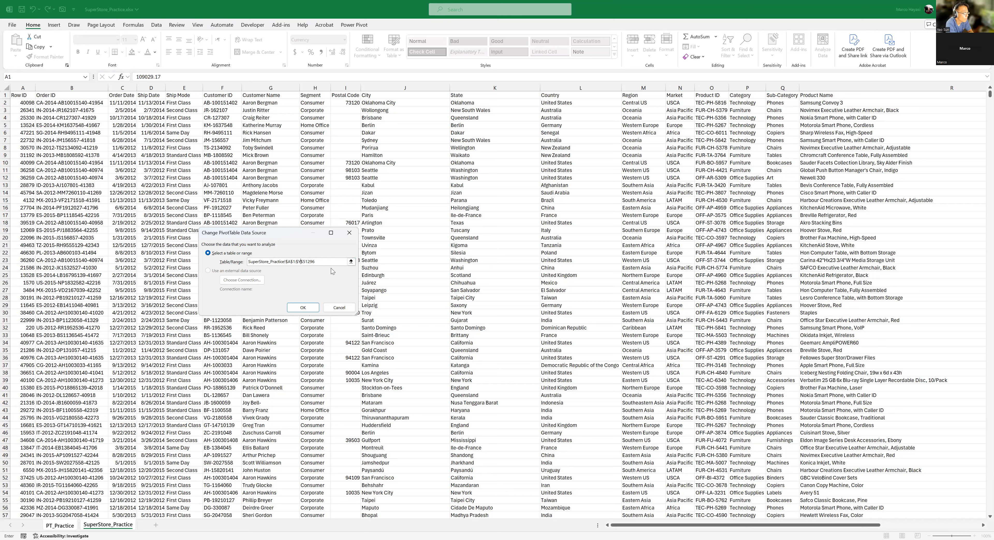
pyautogui.click(303, 308)
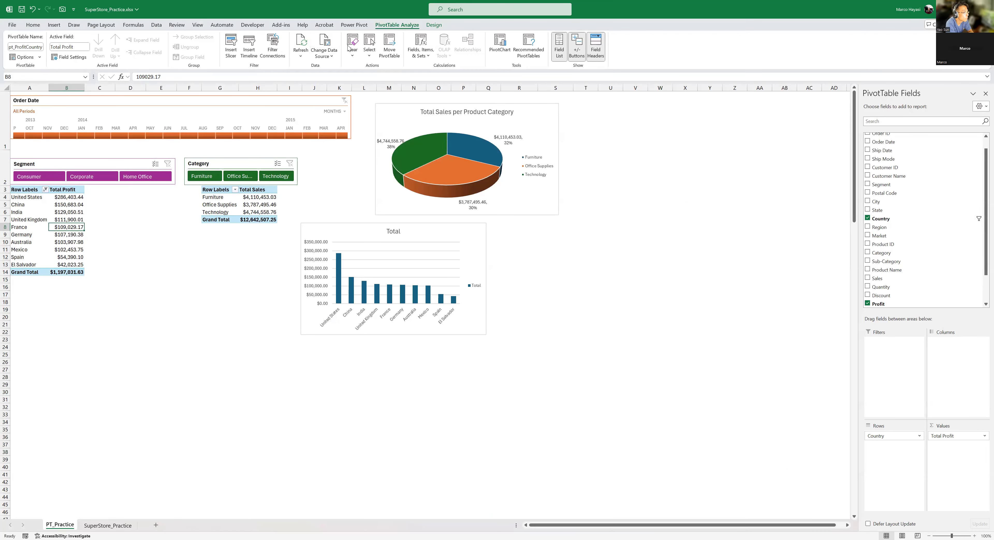
# - Refresh all PivotTables and add the Discount Sales field to the values of the Total Profit PivotTable, below Total Profit
pyautogui.click(304, 58)
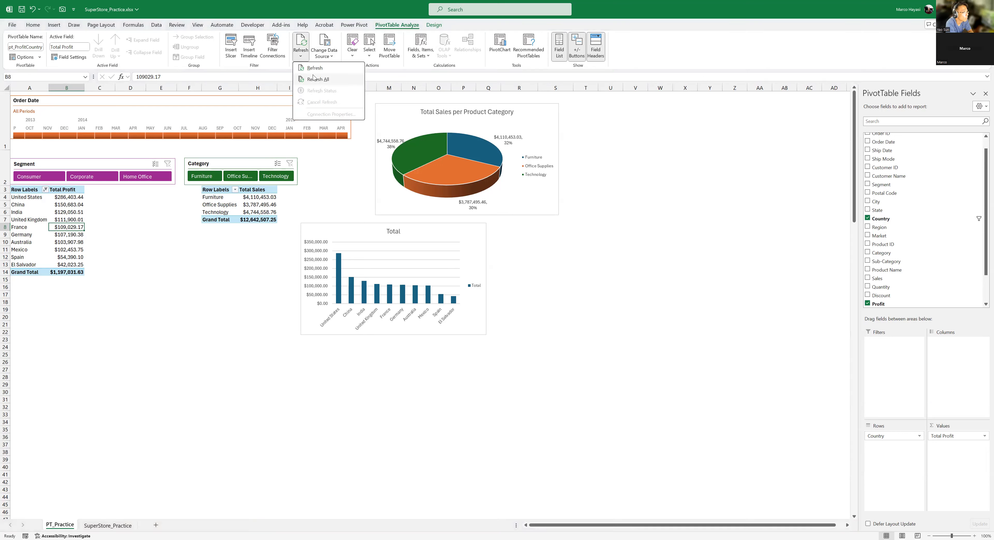
pyautogui.click(320, 80)
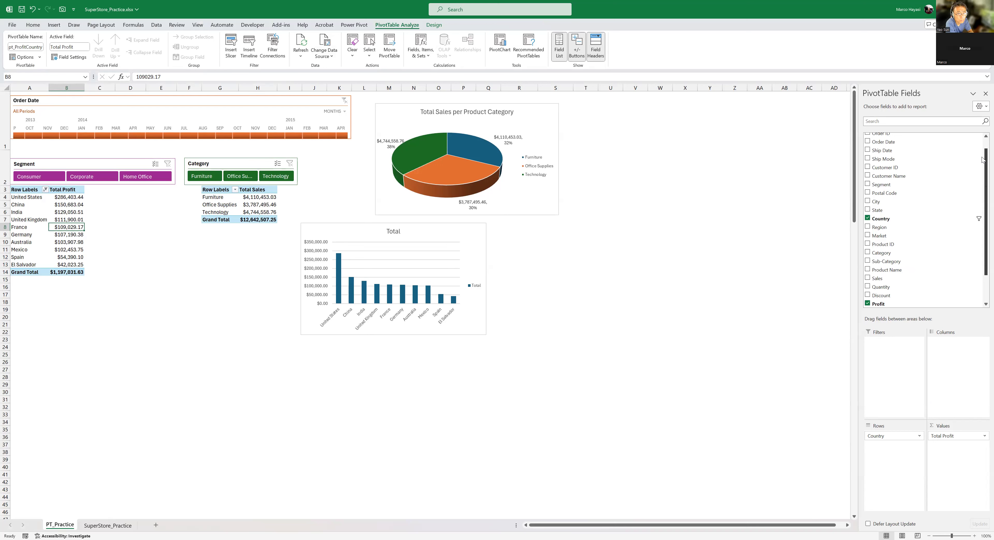
pyautogui.moveTo(982, 161); pyautogui.dragTo(982, 186)
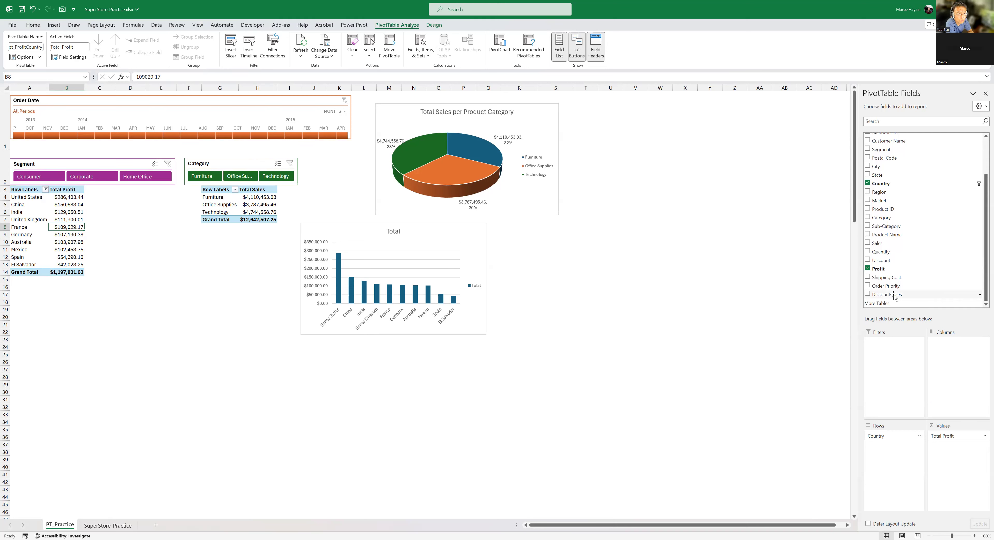
pyautogui.moveTo(893, 295); pyautogui.dragTo(974, 449)
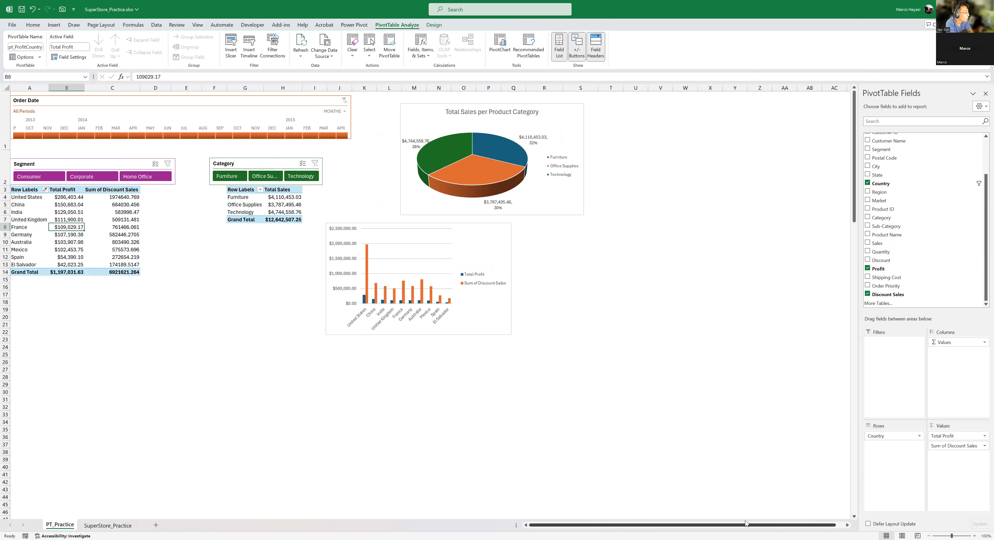
# - Format the Sum of Discount Sales values in the Total Profit PivotTable as Currency with two decimal places and the $ symbol
pyautogui.click(982, 447)
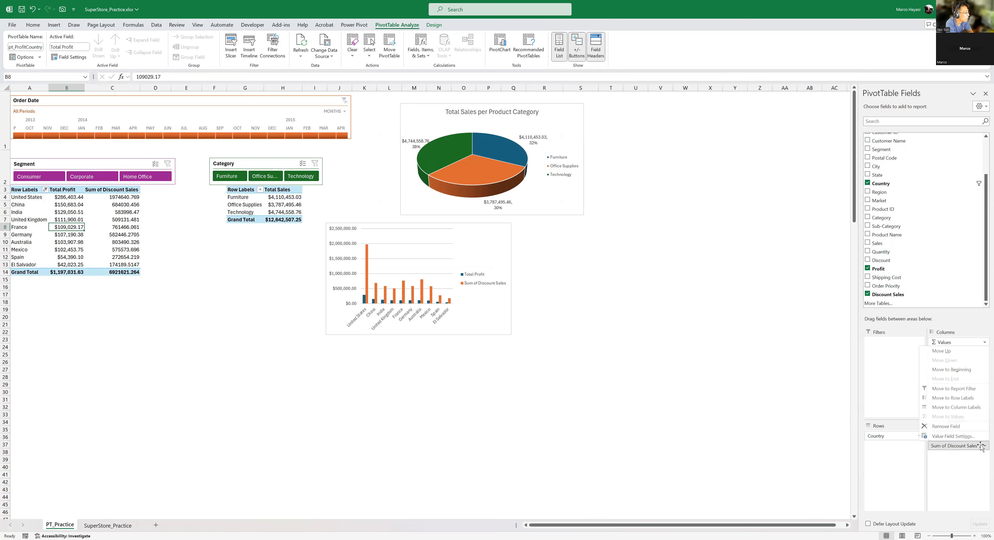
pyautogui.click(952, 437)
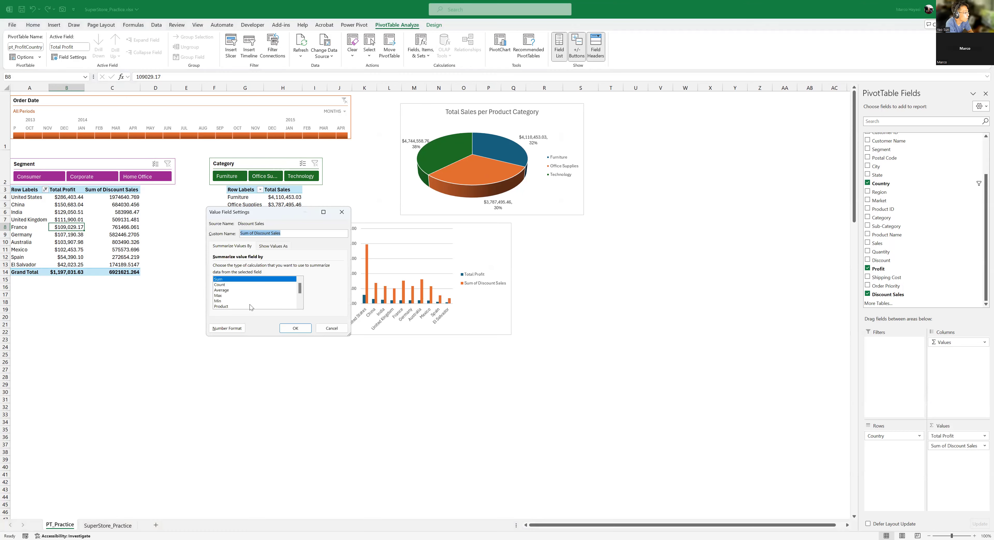
pyautogui.click(228, 329)
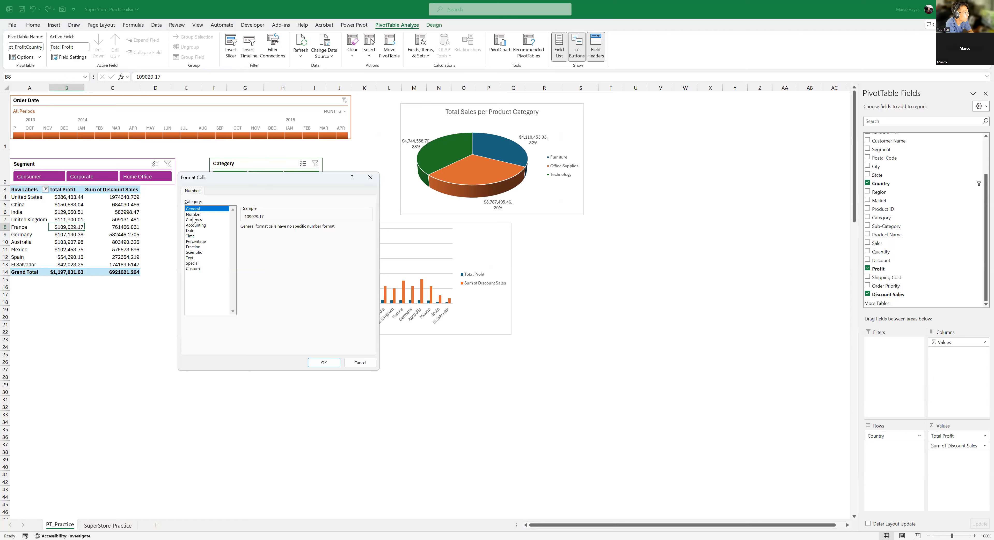
pyautogui.click(195, 220)
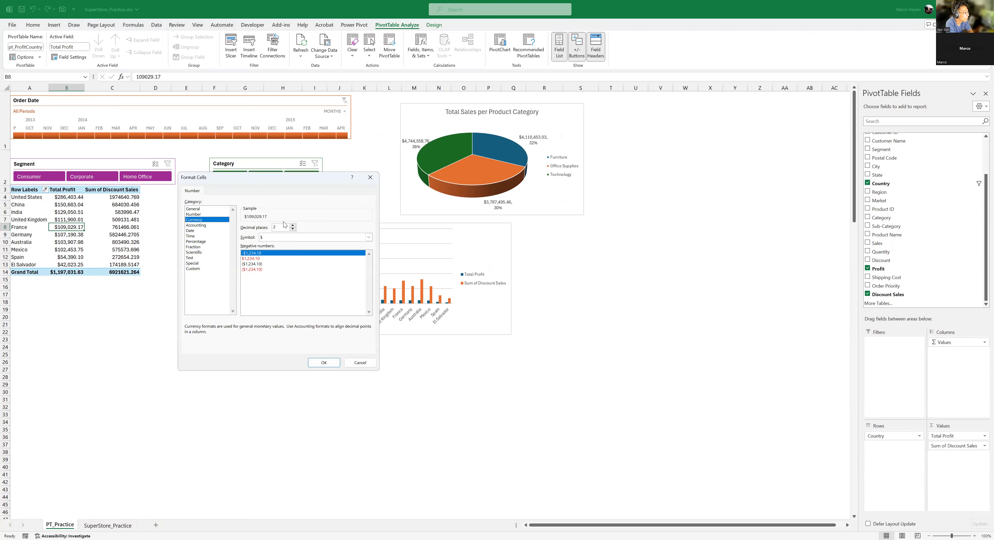
pyautogui.click(324, 363)
pyautogui.click(297, 329)
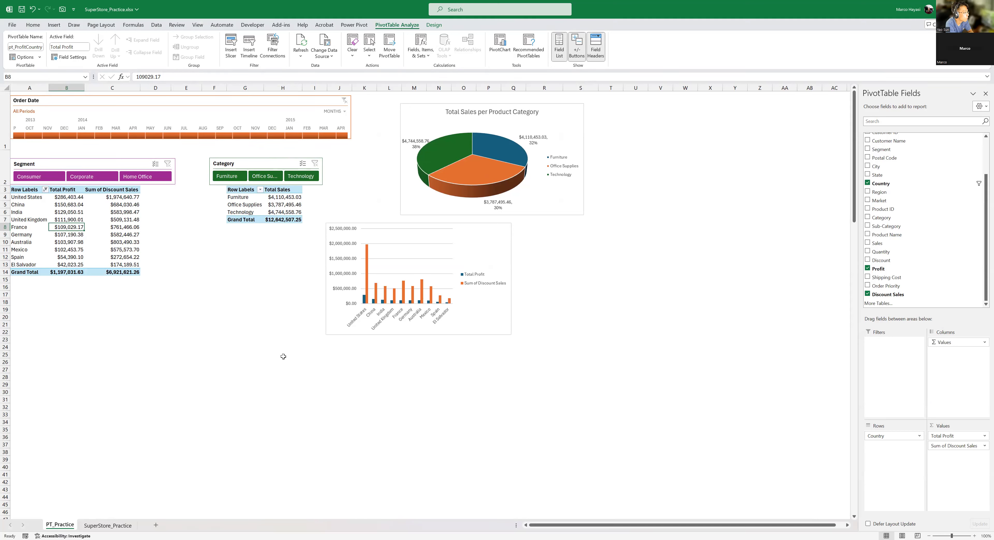
pyautogui.moveTo(105, 251)
pyautogui.click(139, 221)
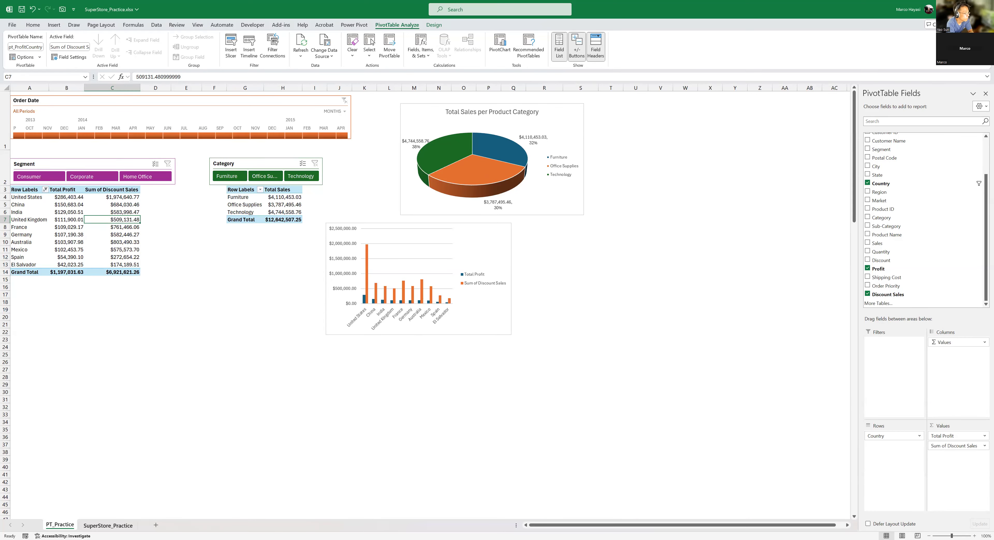
# - Rename the Discount Sales header in Y1 of the SuperStore_Practice sheet to Discount Sales_1
pyautogui.hotkey('ctrl', 'pagedown')
pyautogui.moveTo(745, 526); pyautogui.dragTo(849, 526)
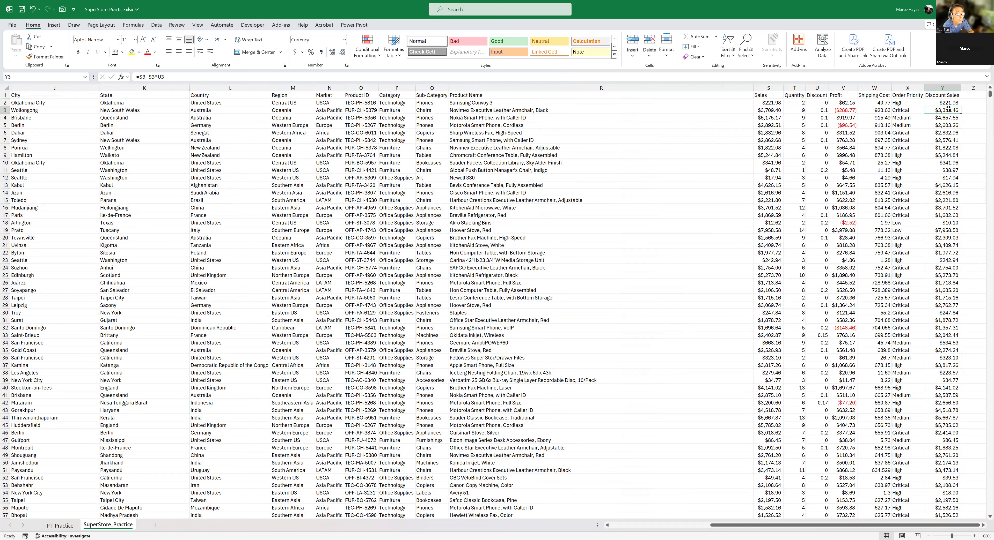
pyautogui.click(950, 85)
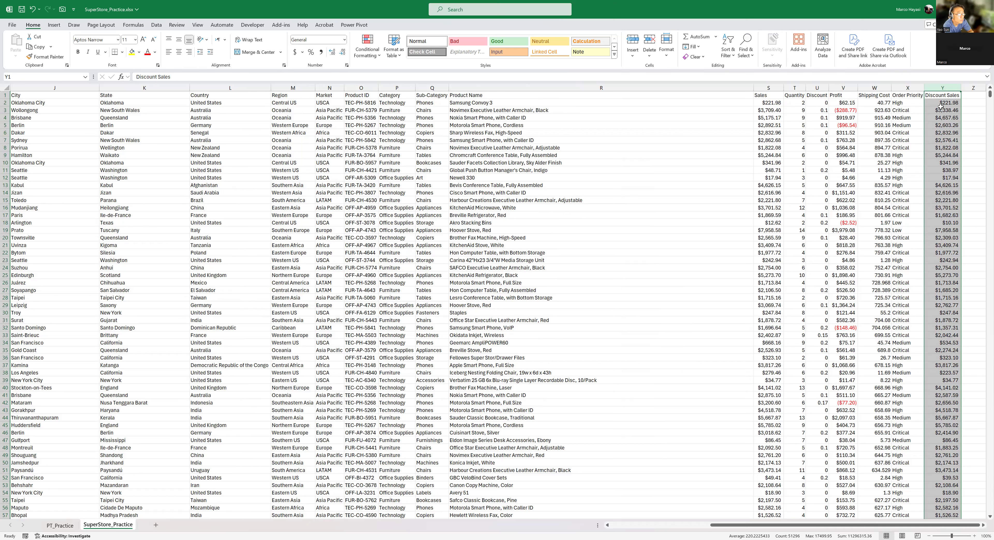
pyautogui.click(946, 185)
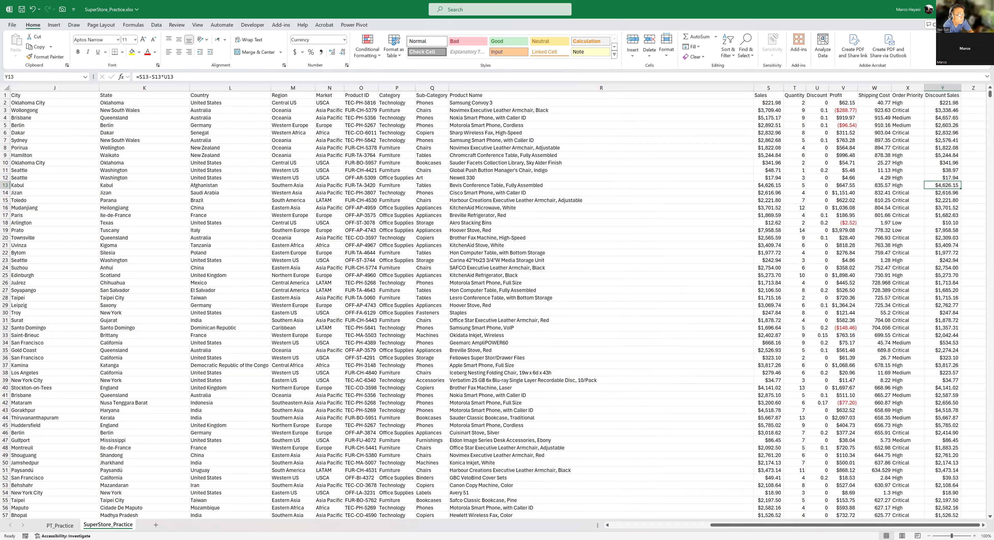
pyautogui.click(944, 101)
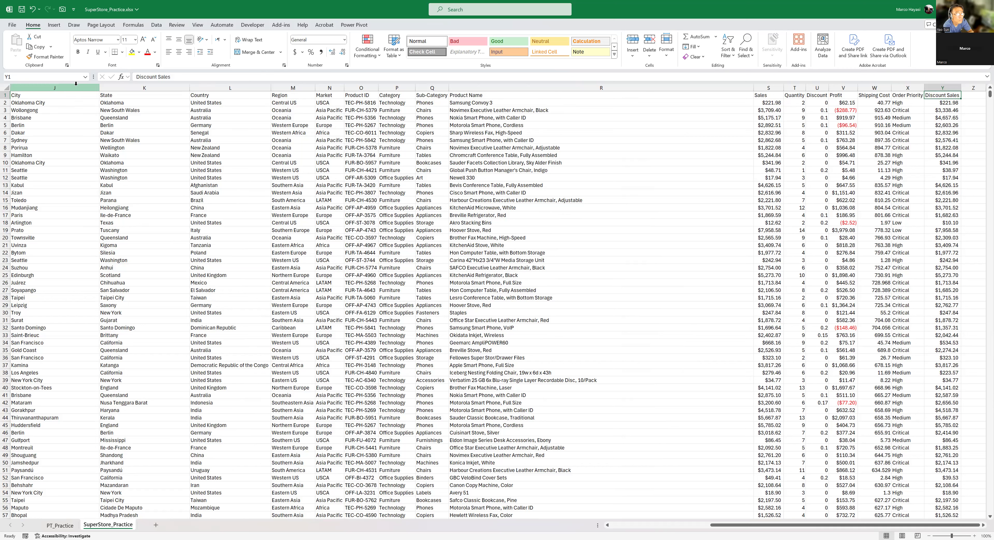
pyautogui.click(185, 76)
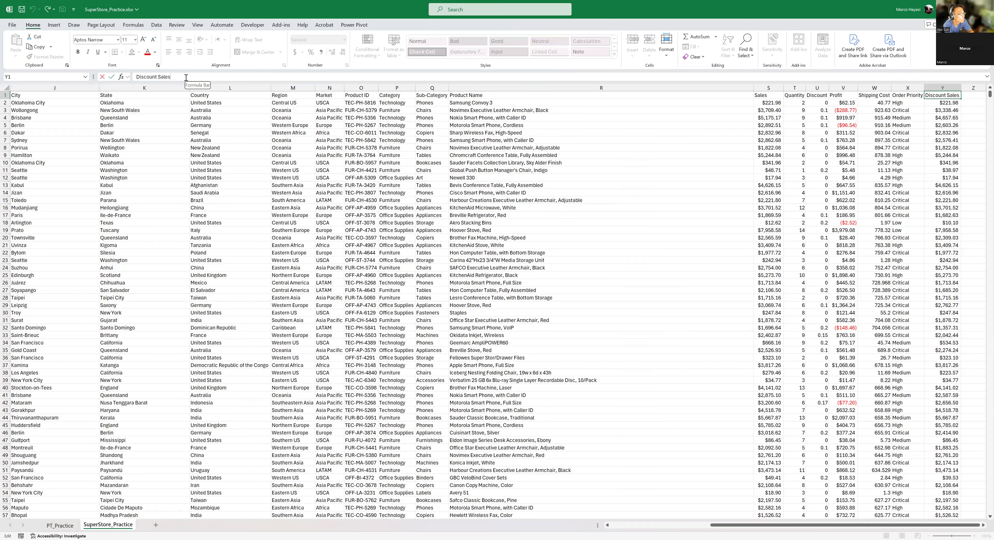
pyautogui.write('_1')
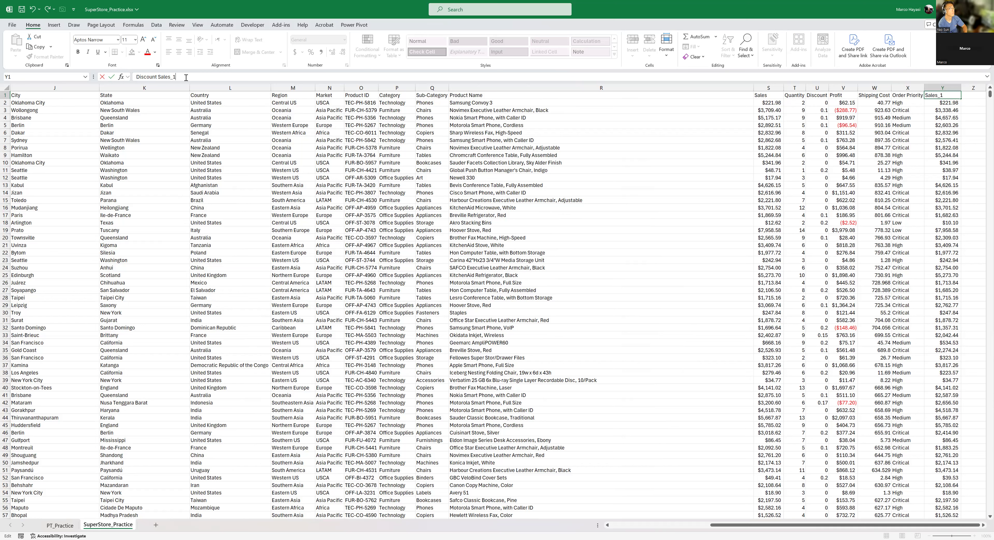
pyautogui.hotkey('ctrl', 'Return')
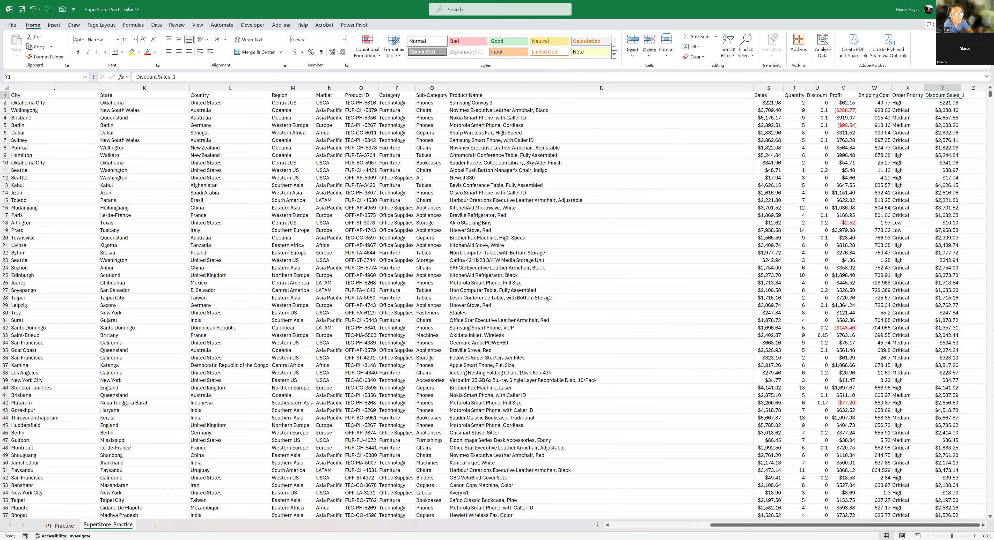
# - Start a new calculated field for the Total Profit PivotTable on the PT_Practice sheet and name it Discounted Sales_2
pyautogui.hotkey('ctrl', 'pageup')
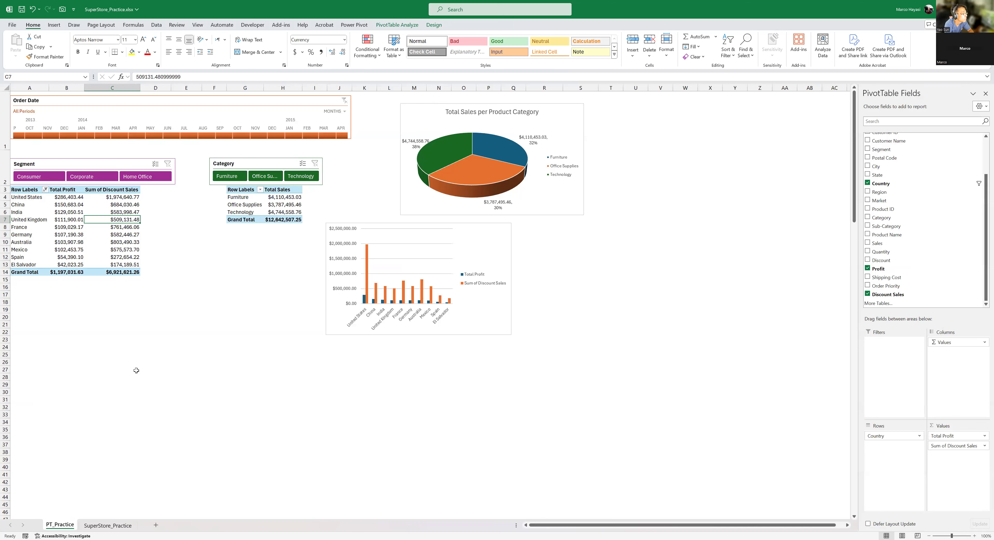
pyautogui.moveTo(116, 241)
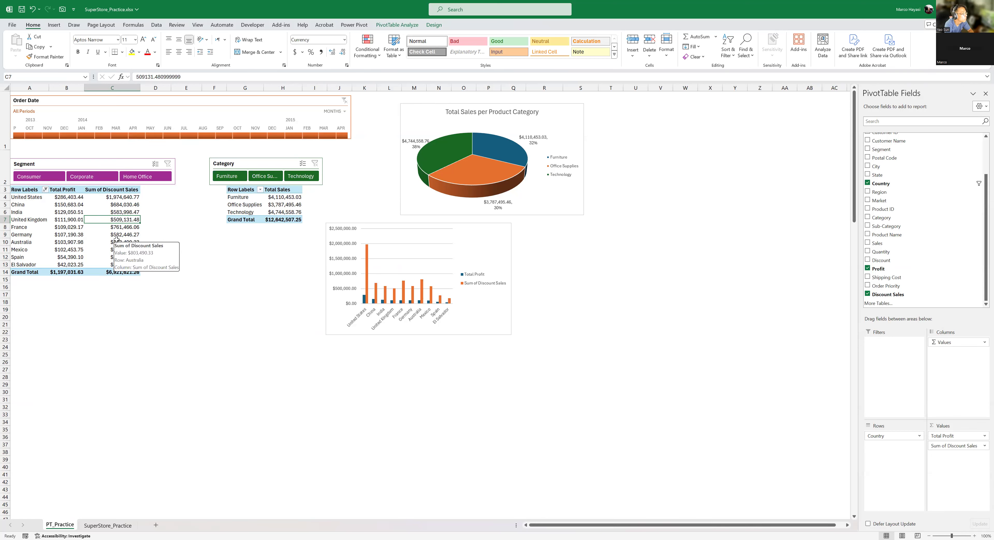
pyautogui.click(70, 198)
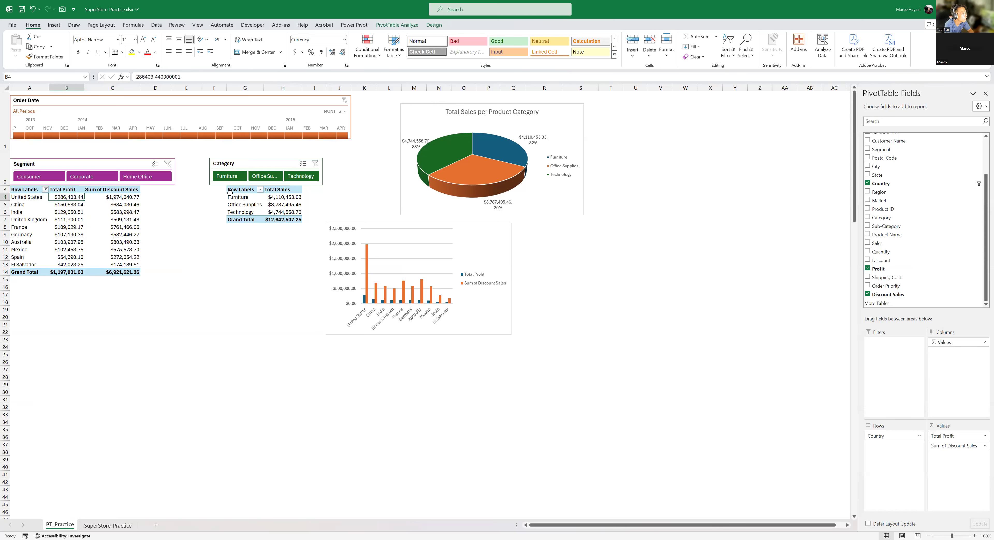
pyautogui.click(407, 27)
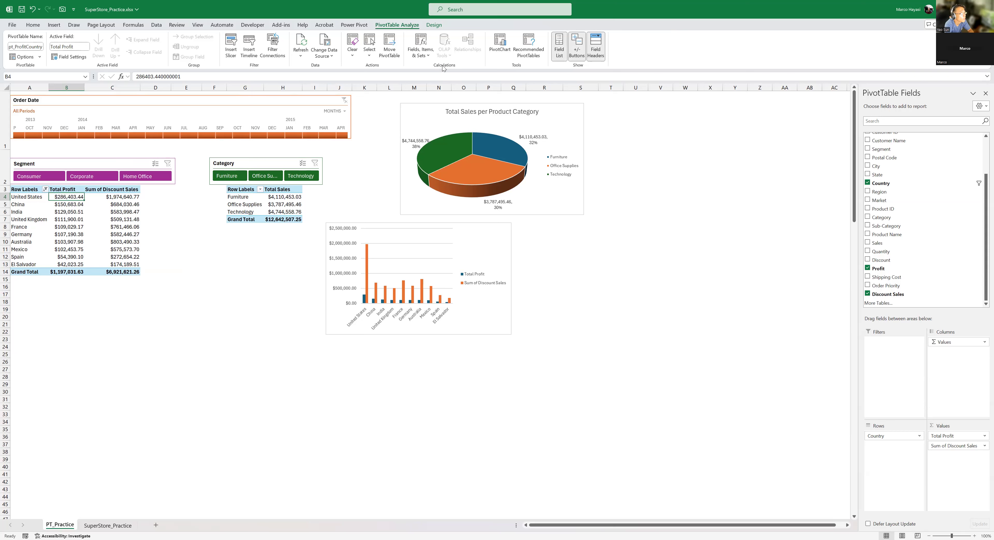
pyautogui.click(428, 57)
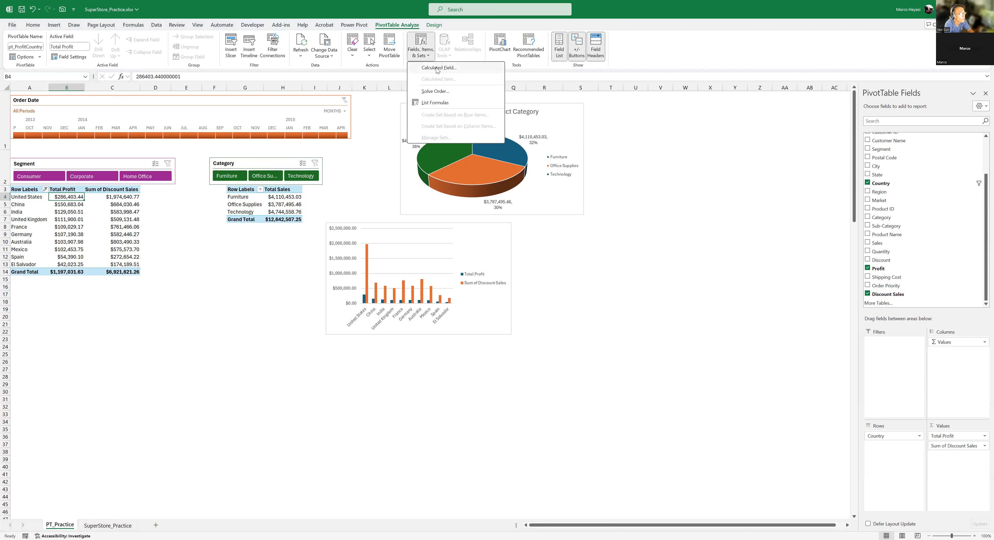
pyautogui.click(435, 68)
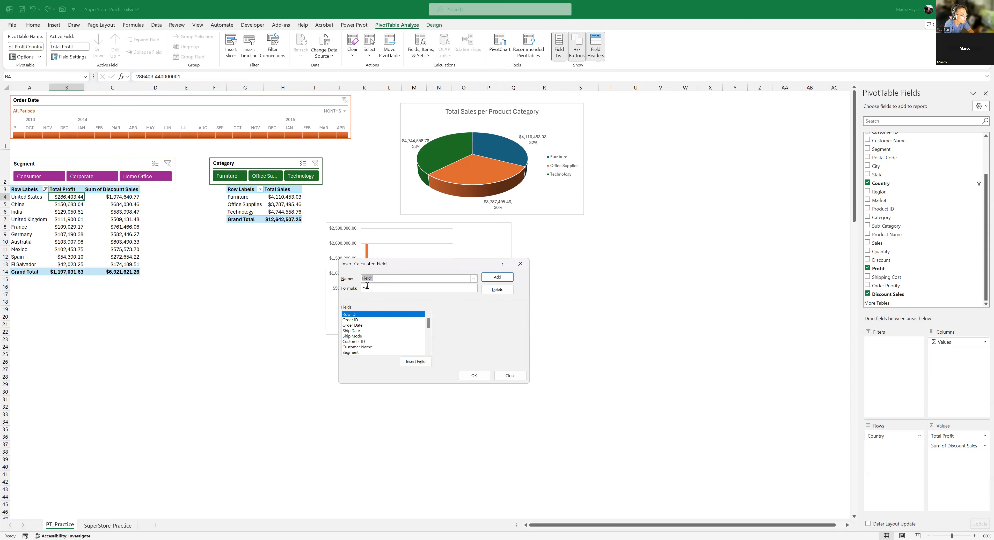
pyautogui.write('Discounted Sales_2')
# - Define the calculated field's formula as =Sales-Sales*Discount and add the field to the PivotTable
pyautogui.moveTo(429, 325); pyautogui.dragTo(429, 353)
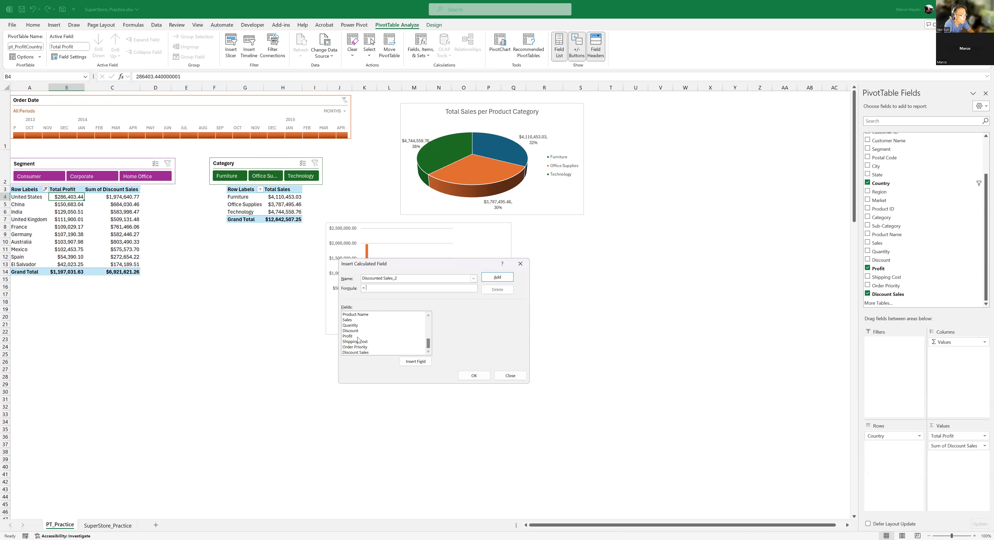
pyautogui.doubleClick(354, 322)
pyautogui.doubleClick(362, 321)
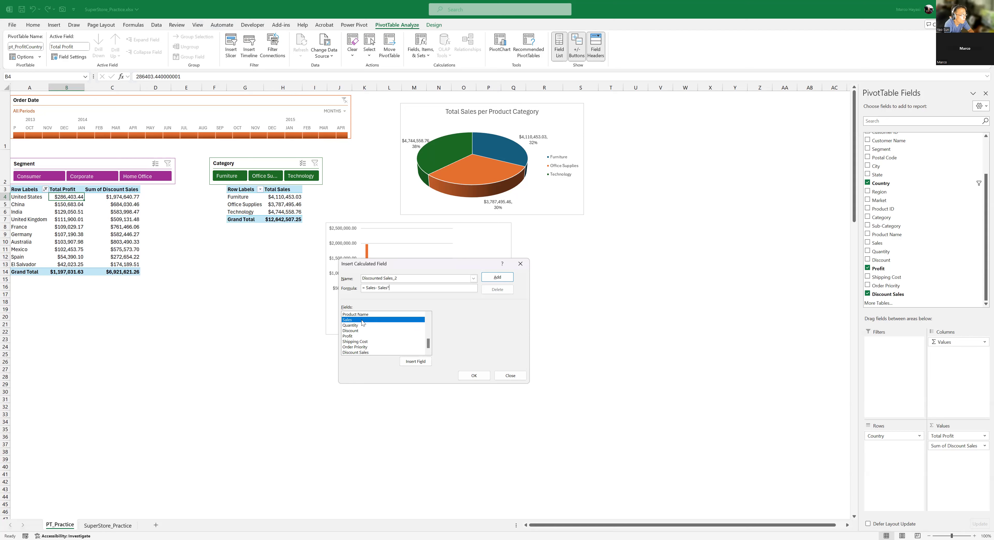
pyautogui.write('*')
pyautogui.doubleClick(359, 331)
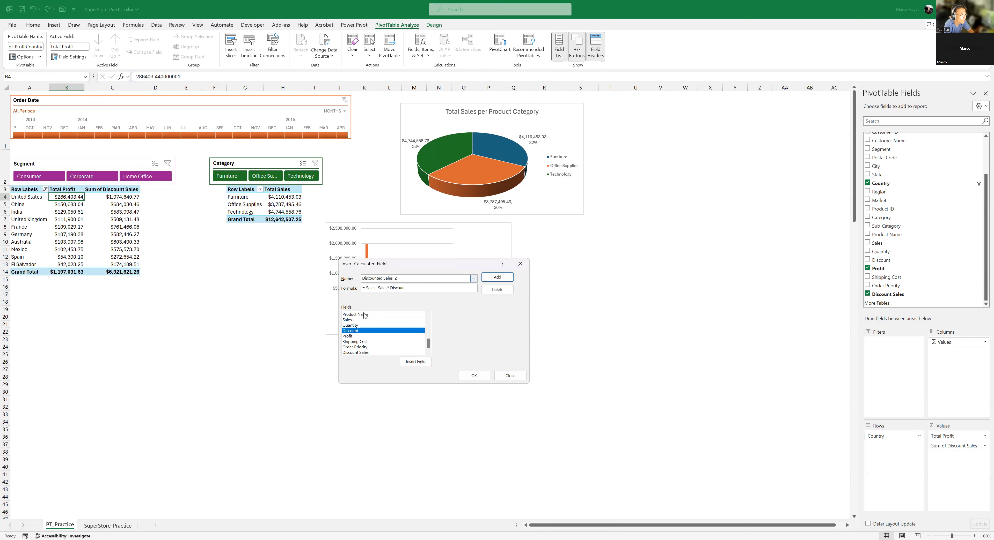
pyautogui.click(416, 362)
pyautogui.press('BackSpace')
pyautogui.press('BackSpace')
pyautogui.press('BackSpace')
pyautogui.press('BackSpace')
pyautogui.press('BackSpace')
pyautogui.press('BackSpace')
pyautogui.click(497, 277)
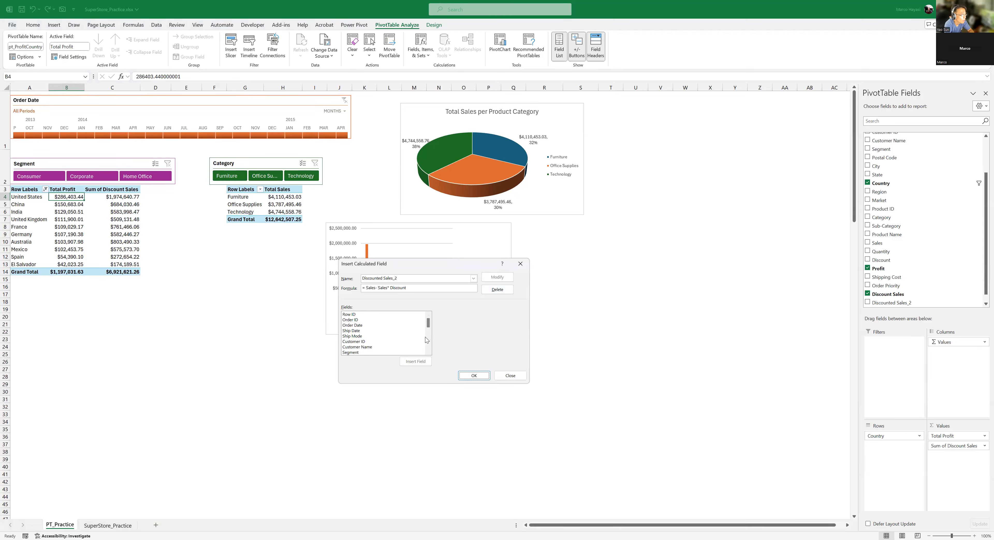
pyautogui.scroll(-6, 429, 352)
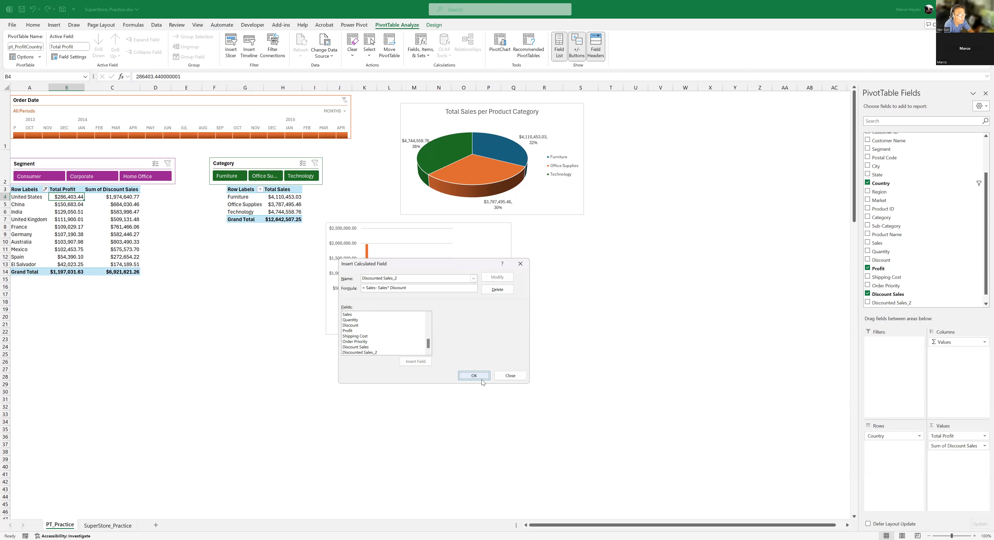
pyautogui.click(474, 376)
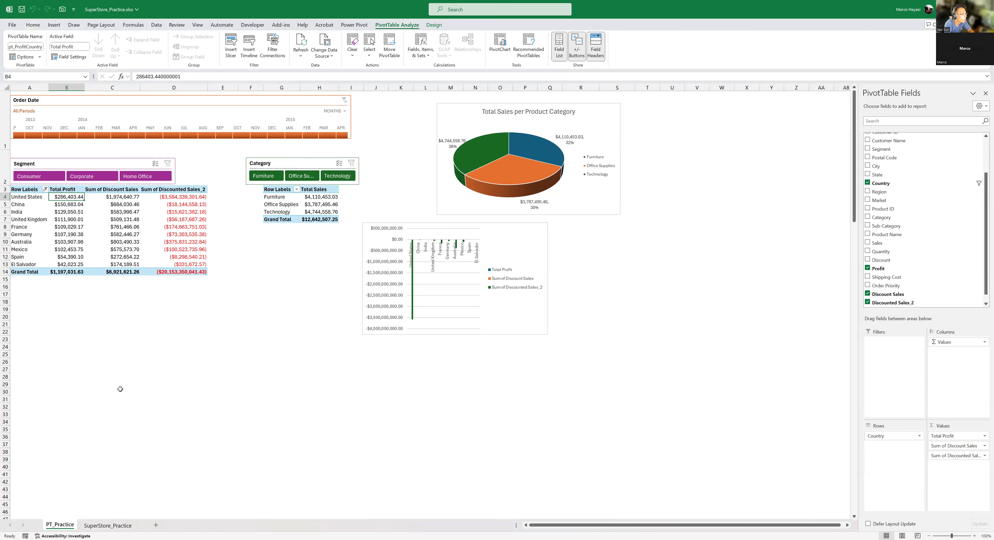
# - Examine the Sum of Discounted Sales_2 values for several countries against the Sum of Discount Sales column
pyautogui.click(190, 198)
pyautogui.click(181, 234)
pyautogui.click(186, 258)
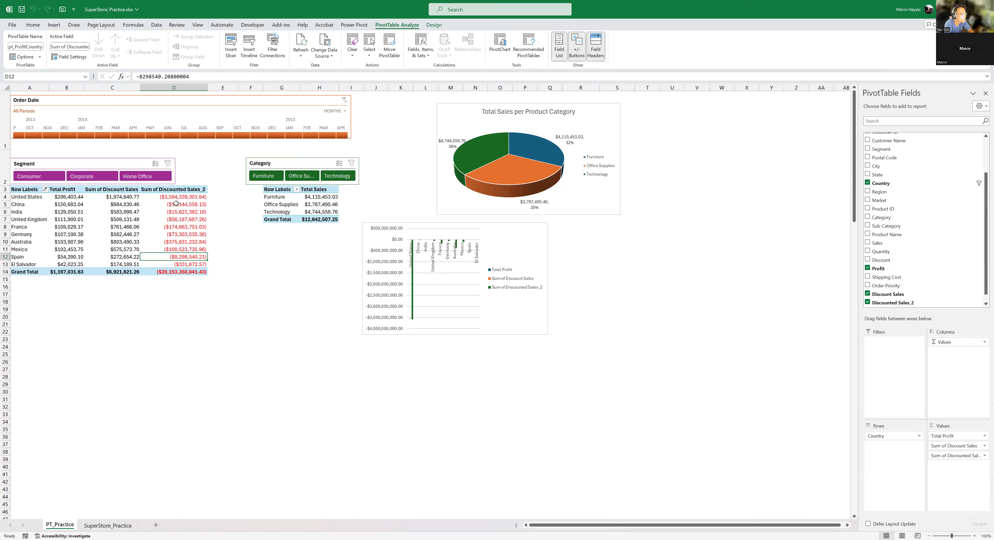
pyautogui.click(184, 197)
pyautogui.click(174, 230)
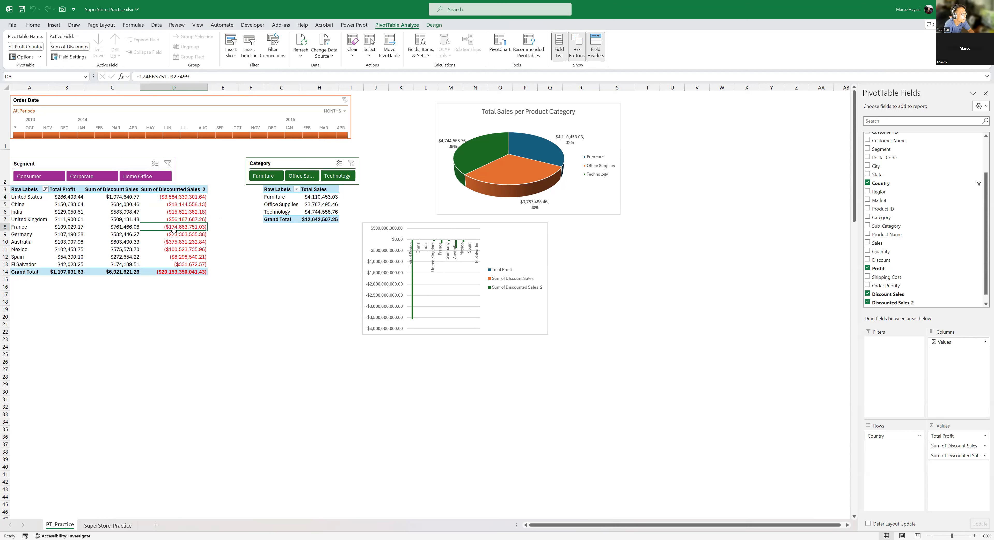
# - Review the saved formula of the Discounted Sales_2 calculated field and close its definition without changes
pyautogui.click(174, 197)
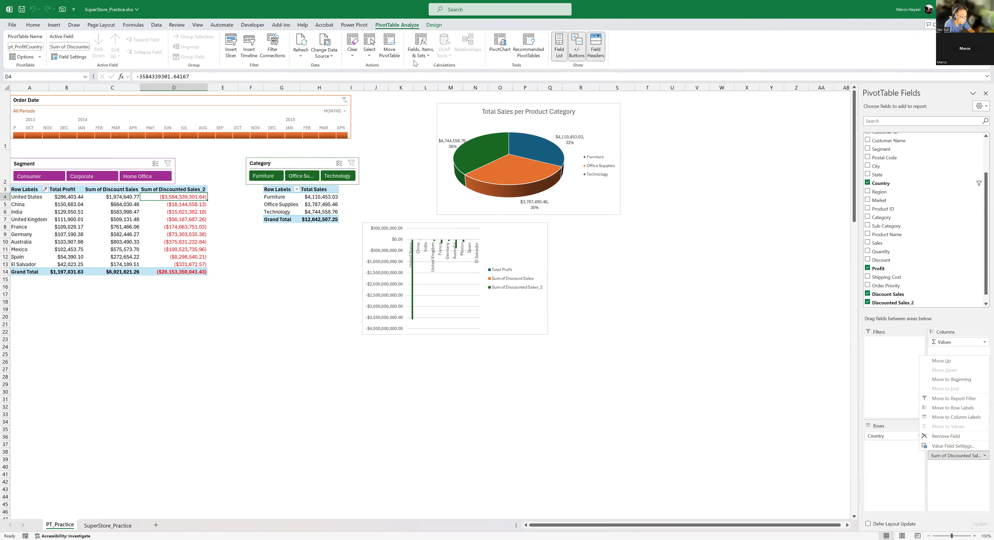
pyautogui.click(421, 54)
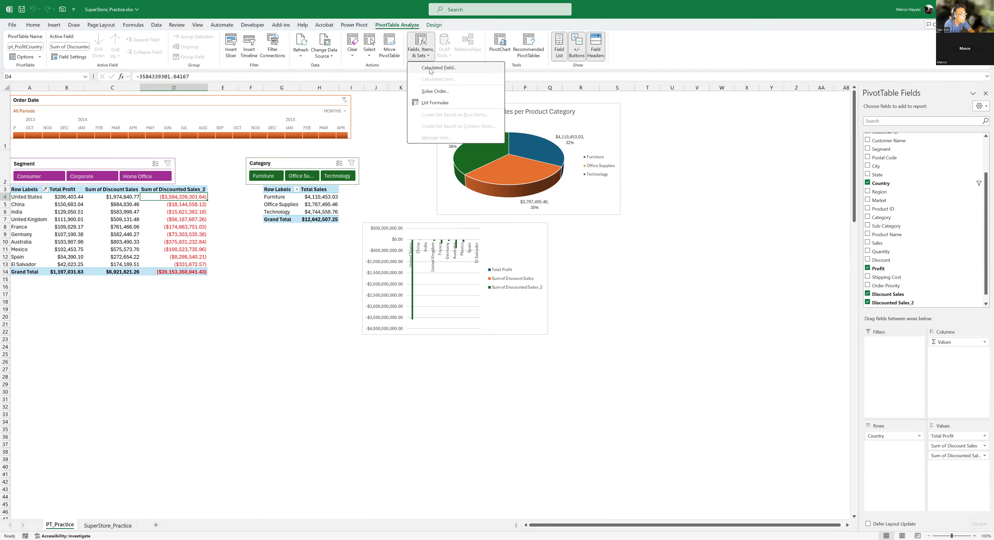
pyautogui.click(430, 69)
pyautogui.scroll(-1, 432, 335)
pyautogui.scroll(-5, 431, 335)
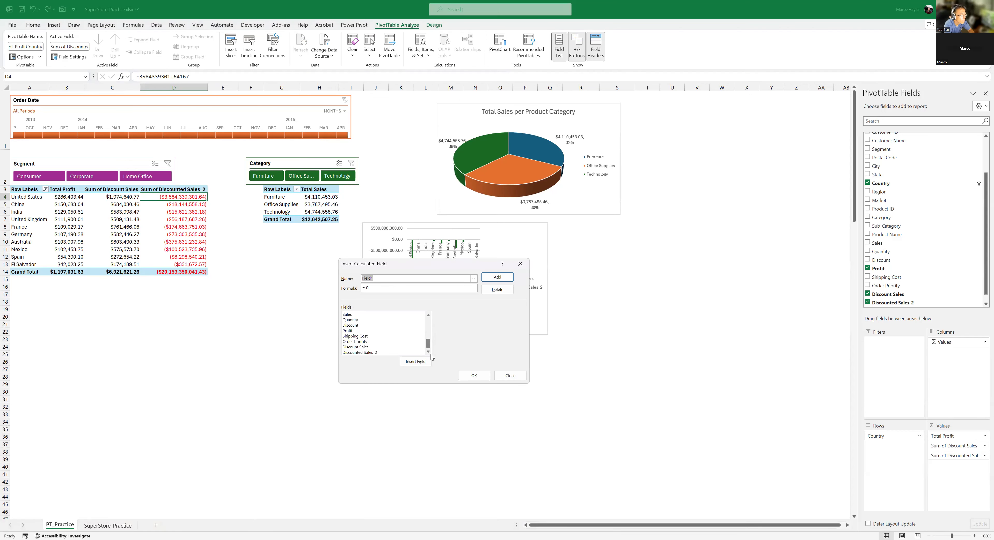
pyautogui.click(361, 352)
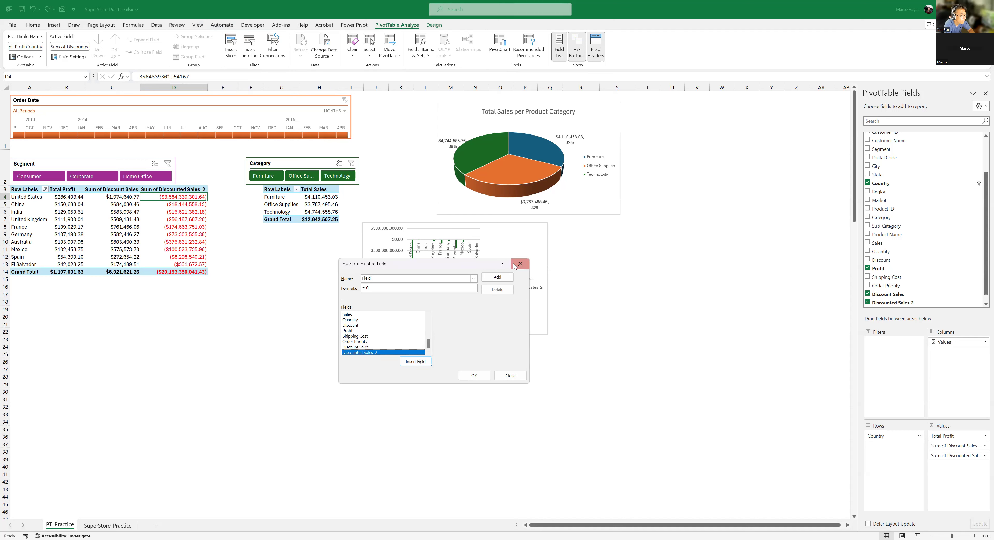
pyautogui.click(474, 279)
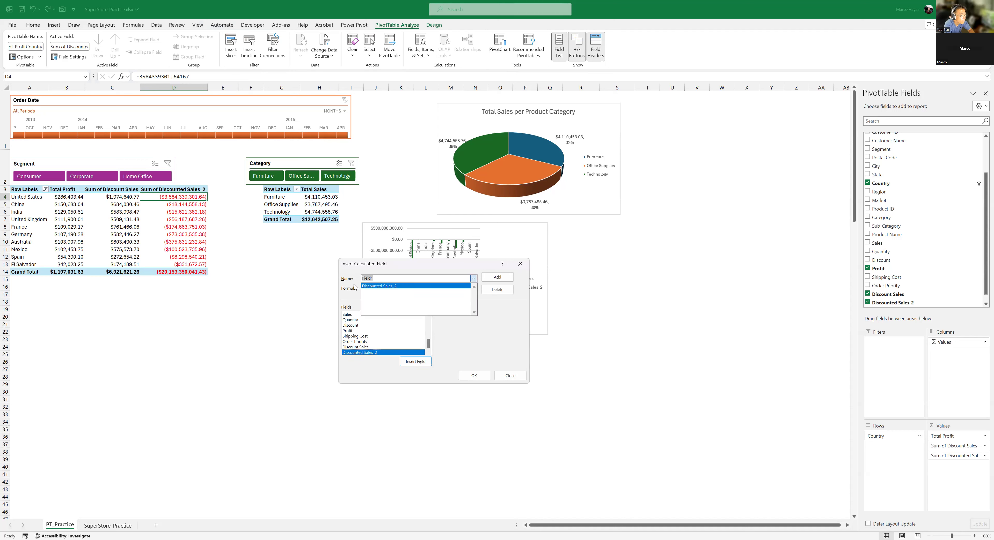
pyautogui.click(374, 286)
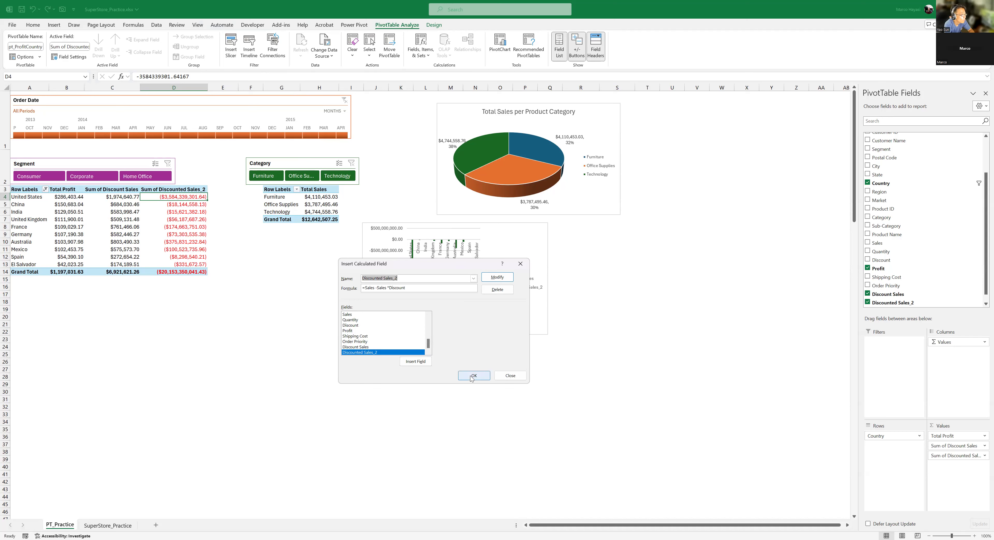
pyautogui.click(482, 372)
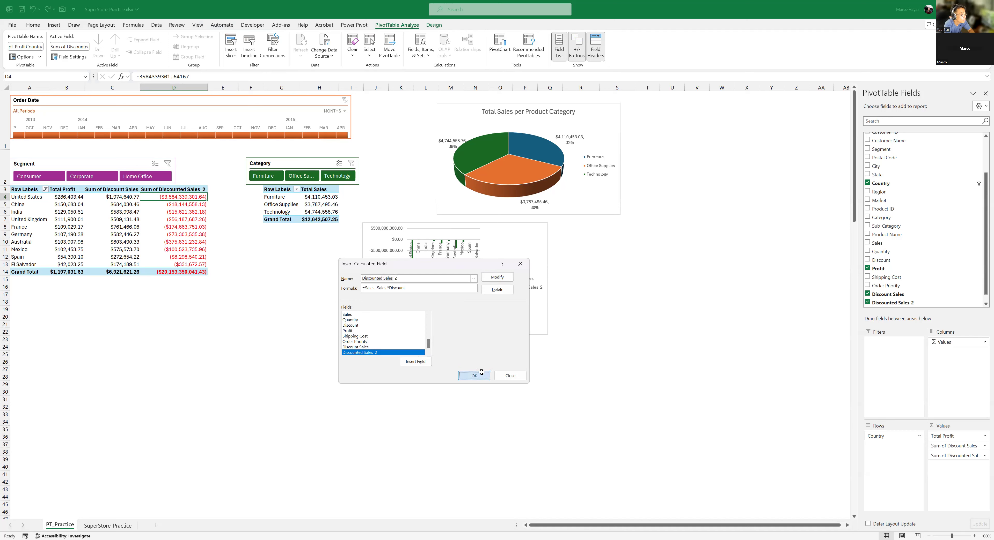
pyautogui.click(189, 219)
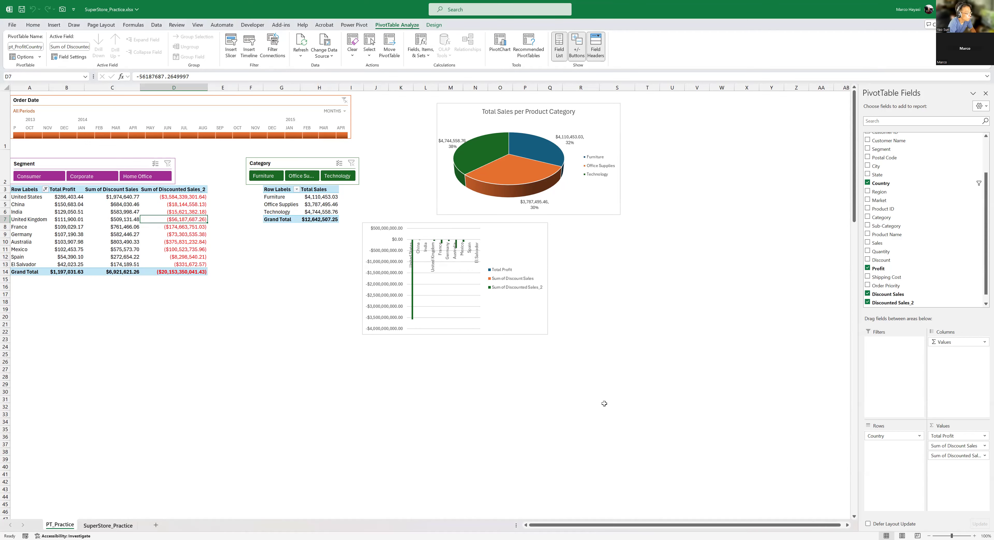
# - Check the formula behind the Discount Sales_1 column on the SuperStore_Practice sheet and return to the PT_Practice sheet
pyautogui.hotkey('ctrl', 'pagedown')
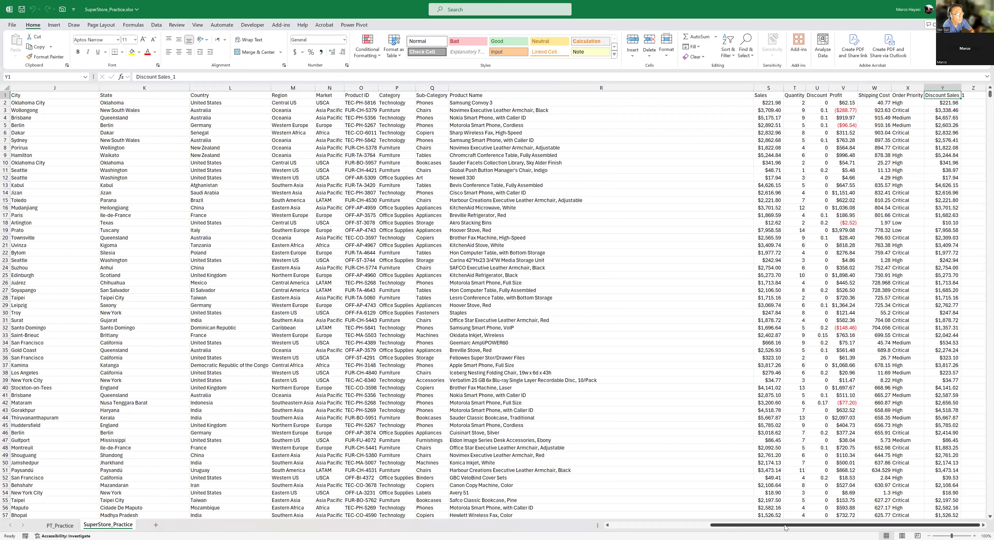
pyautogui.click(942, 88)
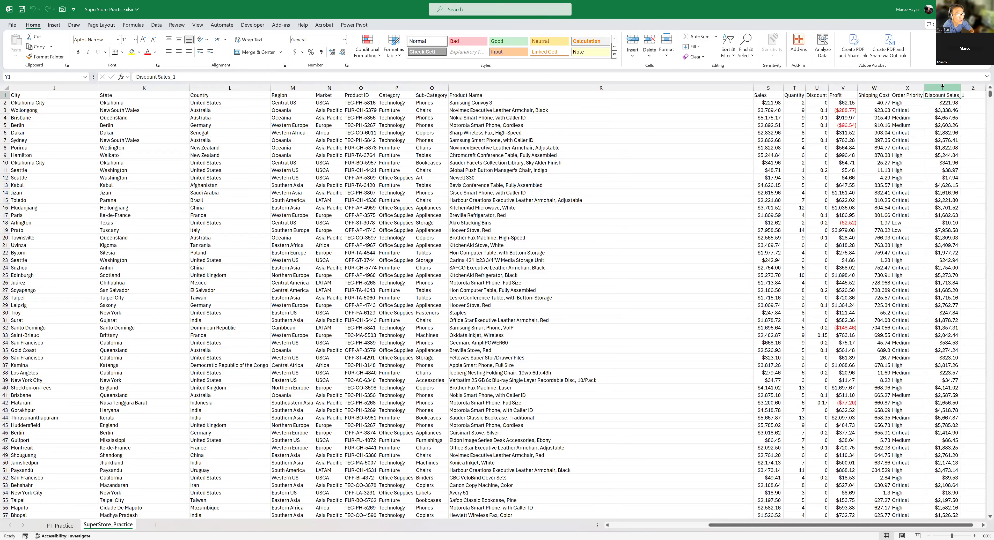
pyautogui.click(942, 125)
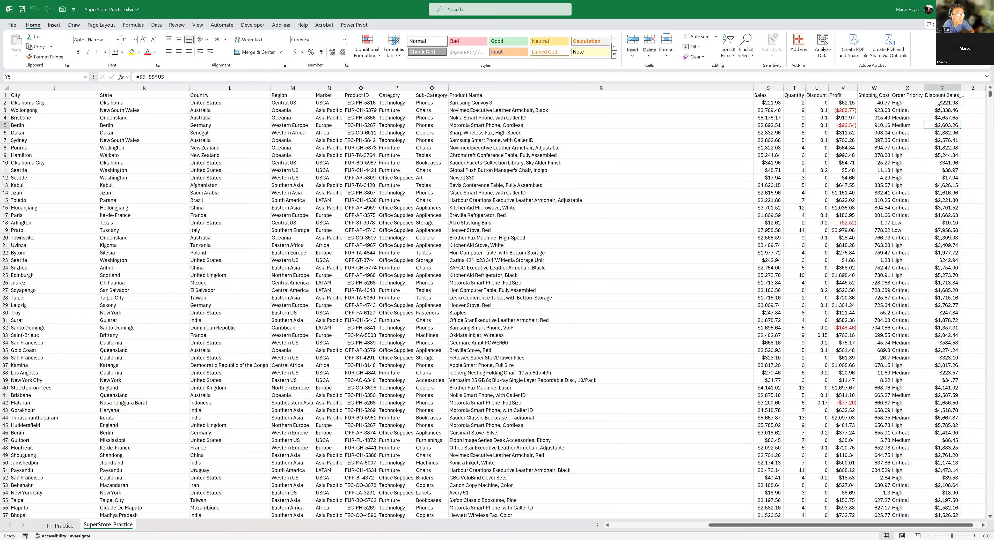
pyautogui.click(60, 526)
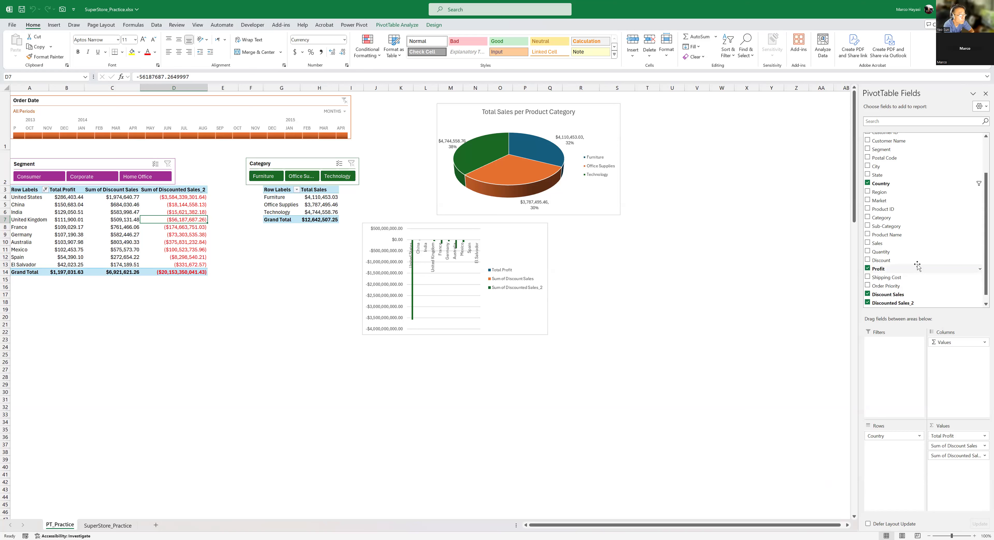
# - Review the Top 10 value filter on Country and confirm it with the top 10 items ranked by Total Profit
pyautogui.scroll(1, 917, 266)
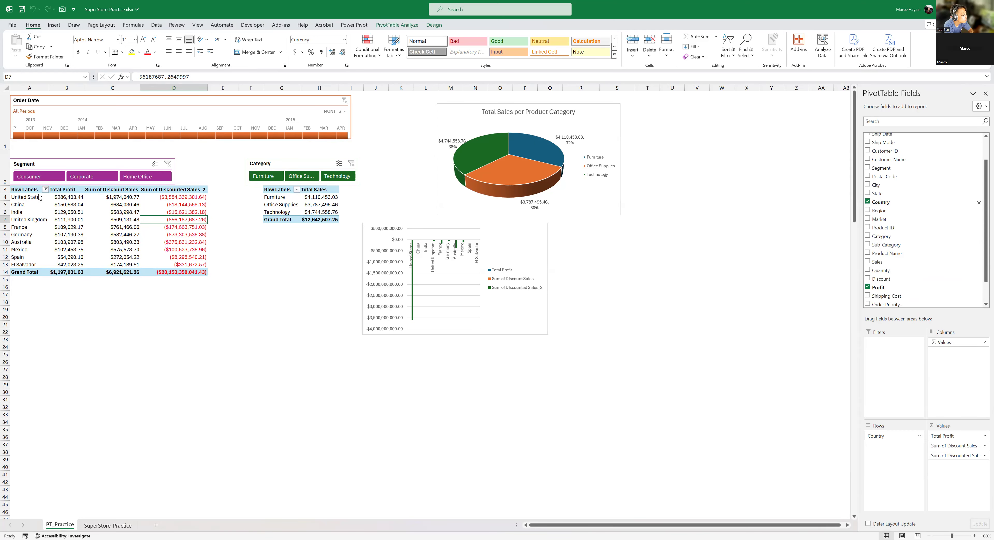
pyautogui.click(46, 190)
pyautogui.moveTo(28, 258)
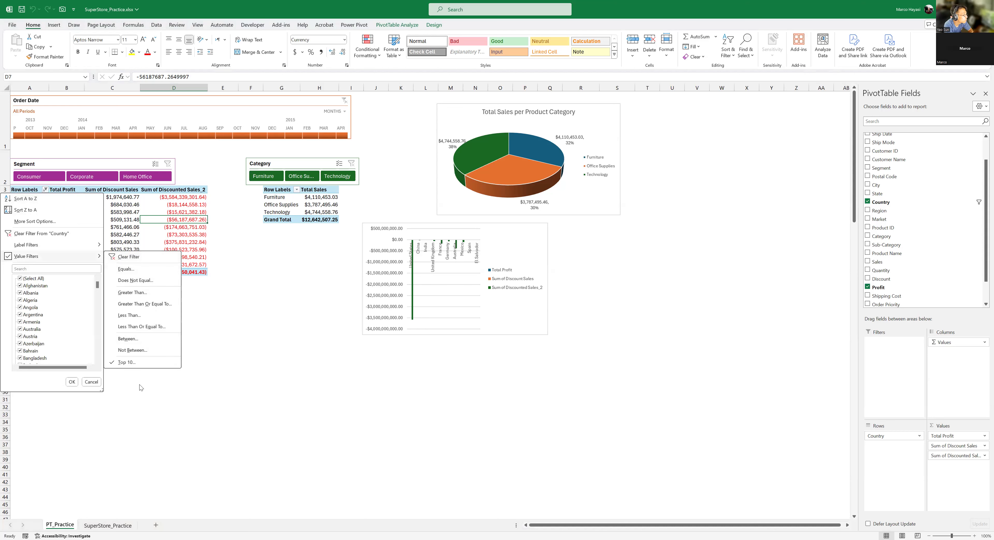
pyautogui.click(139, 363)
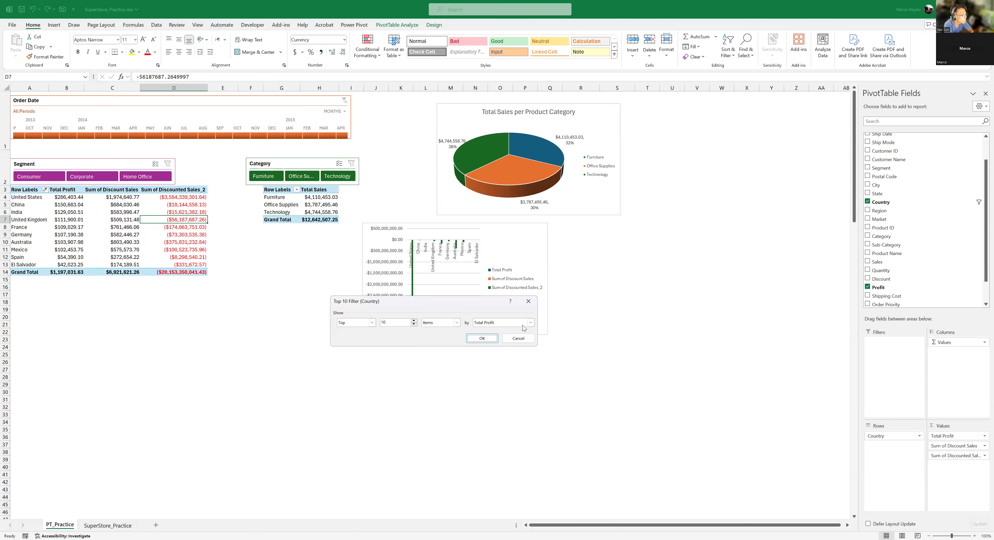
pyautogui.click(500, 323)
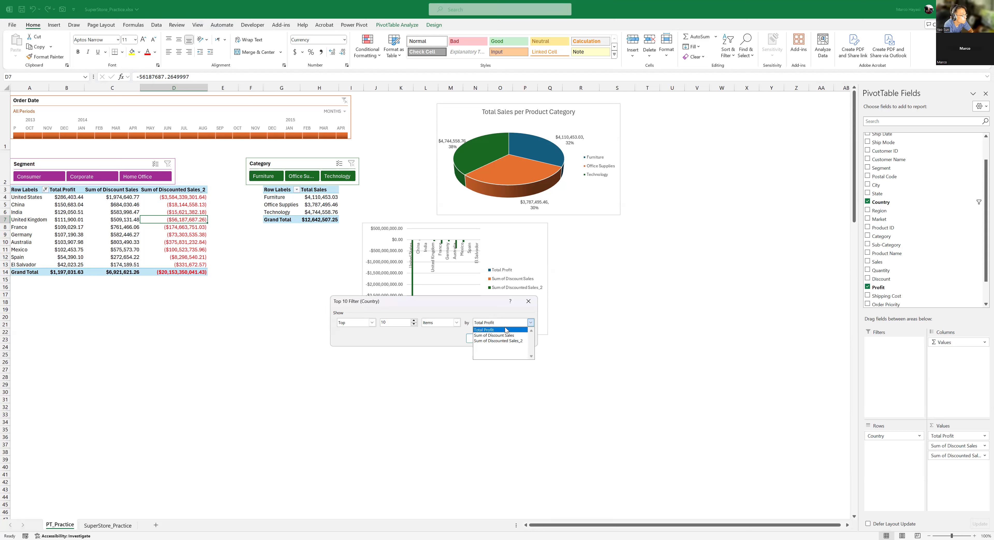
pyautogui.click(506, 331)
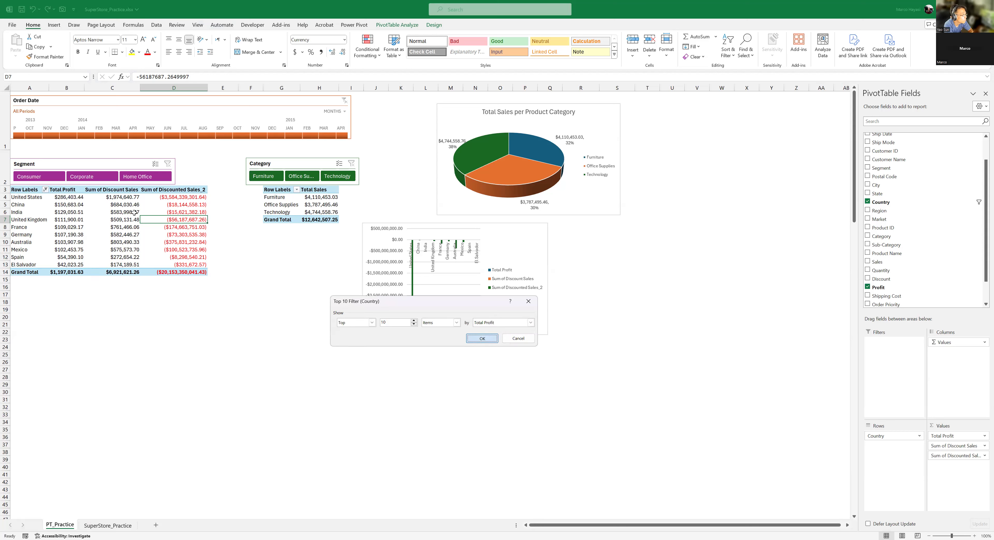
pyautogui.press('Return')
# - Remove Sum of Discount Sales from the values of the Total Profit PivotTable
pyautogui.click(174, 197)
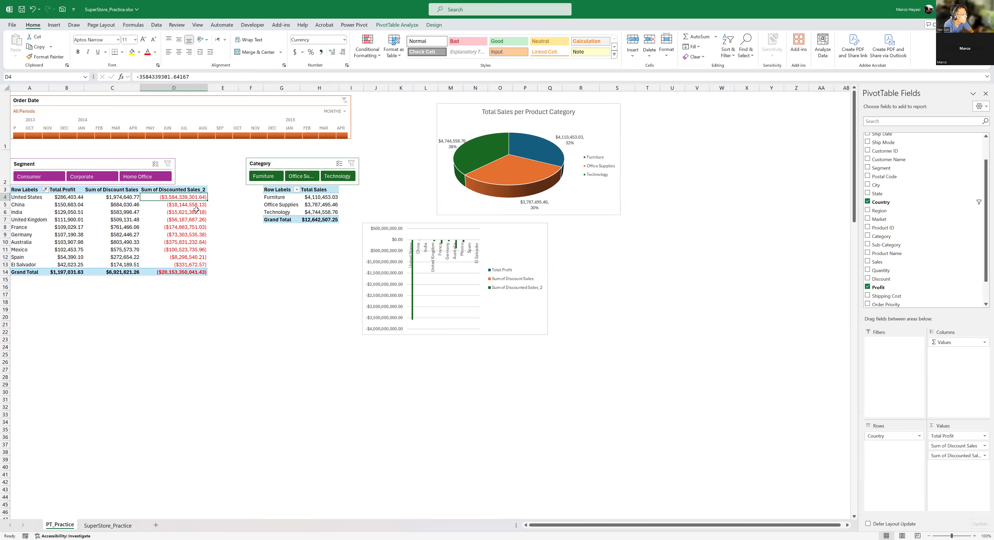
pyautogui.click(124, 197)
pyautogui.moveTo(895, 436); pyautogui.dragTo(899, 201)
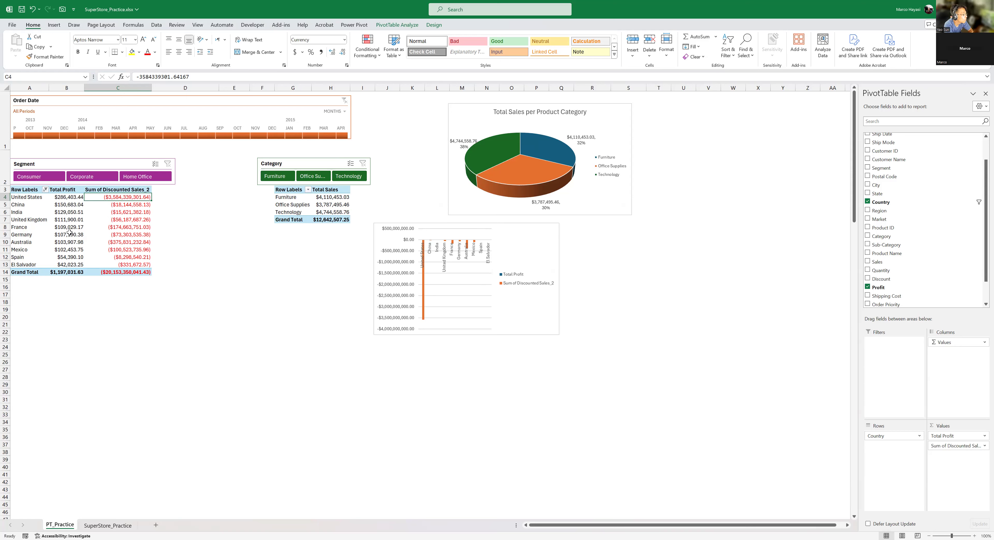
# - Check the Sum of Discounted Sales_2 values for several countries and remove that field from the PivotTable
pyautogui.click(129, 228)
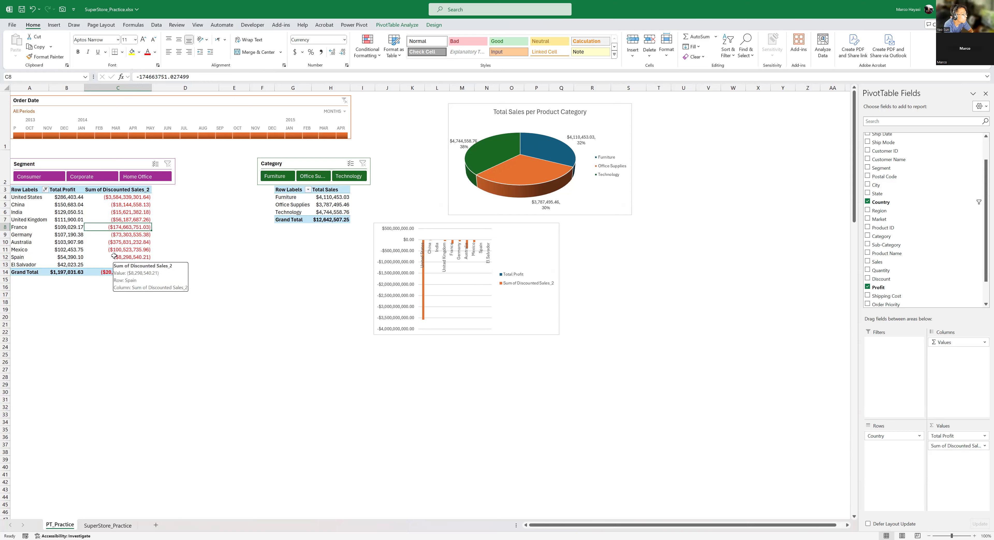
pyautogui.click(124, 213)
pyautogui.click(132, 197)
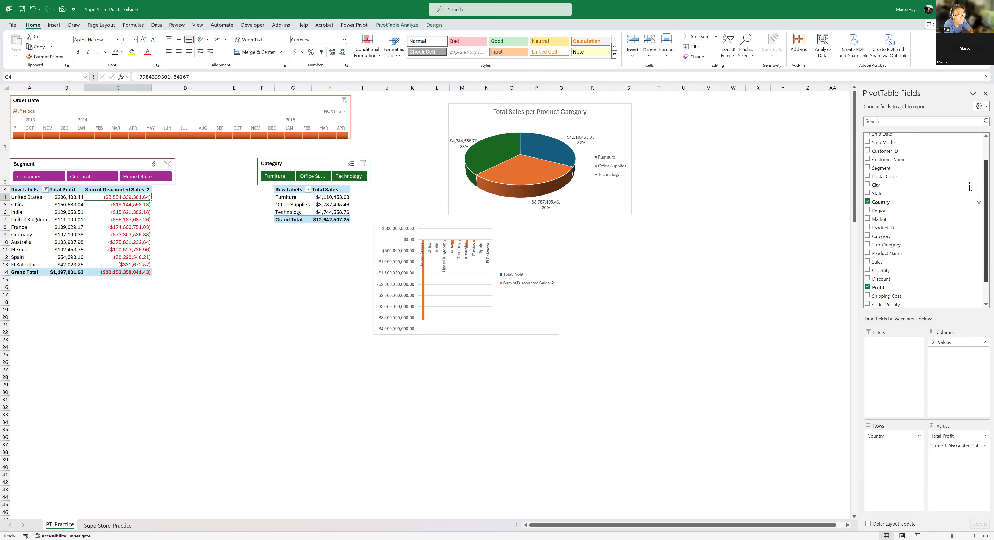
pyautogui.click(118, 234)
pyautogui.click(397, 25)
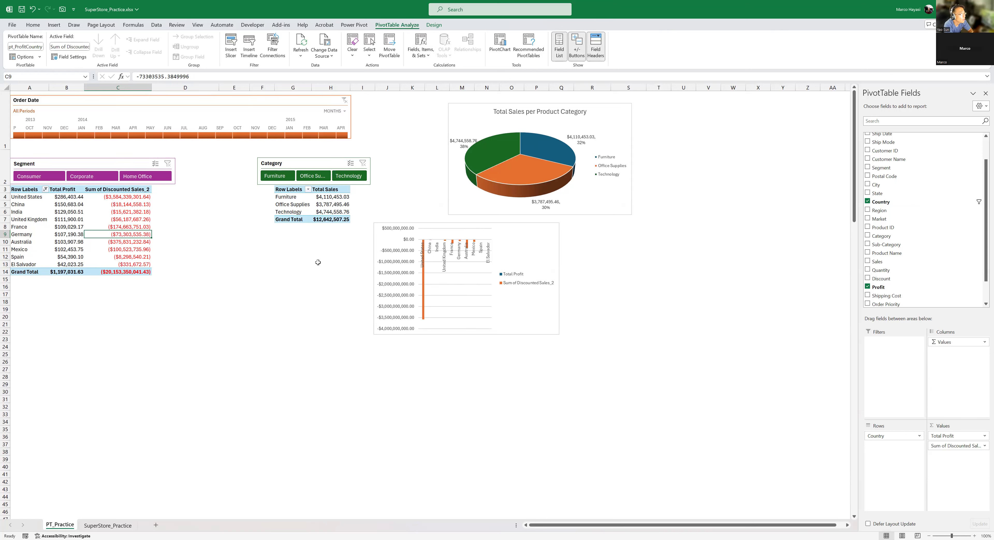
pyautogui.click(123, 212)
pyautogui.click(133, 197)
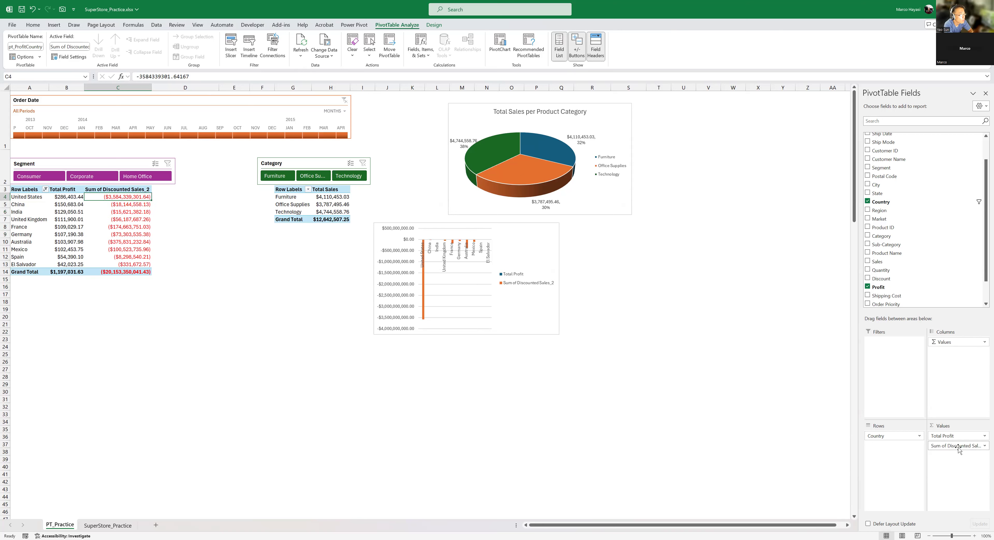
pyautogui.moveTo(959, 450); pyautogui.dragTo(941, 280)
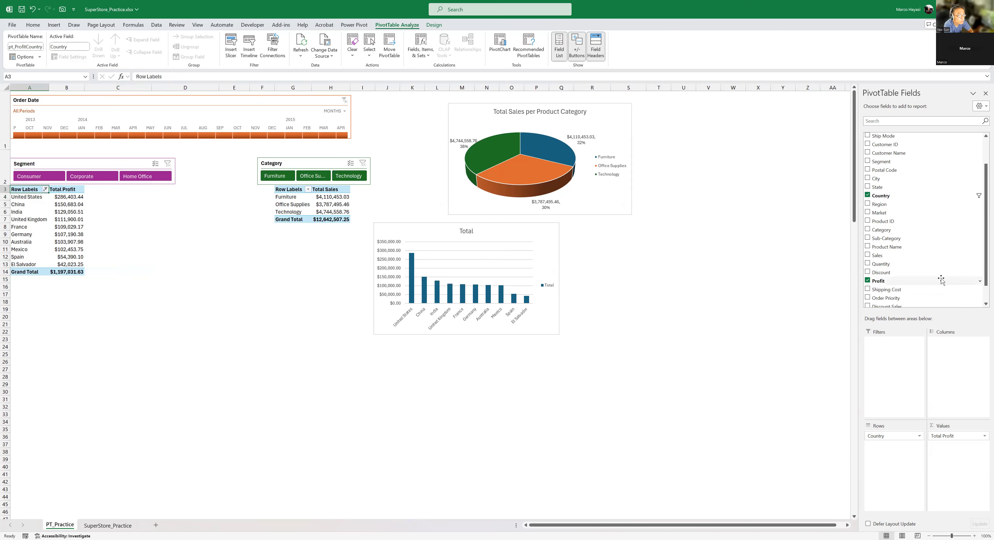
# - Locate Order ID among the PivotTable's fields and examine its entries at the start of the SuperStore_Practice source data
pyautogui.click(67, 199)
pyautogui.scroll(2, 953, 169)
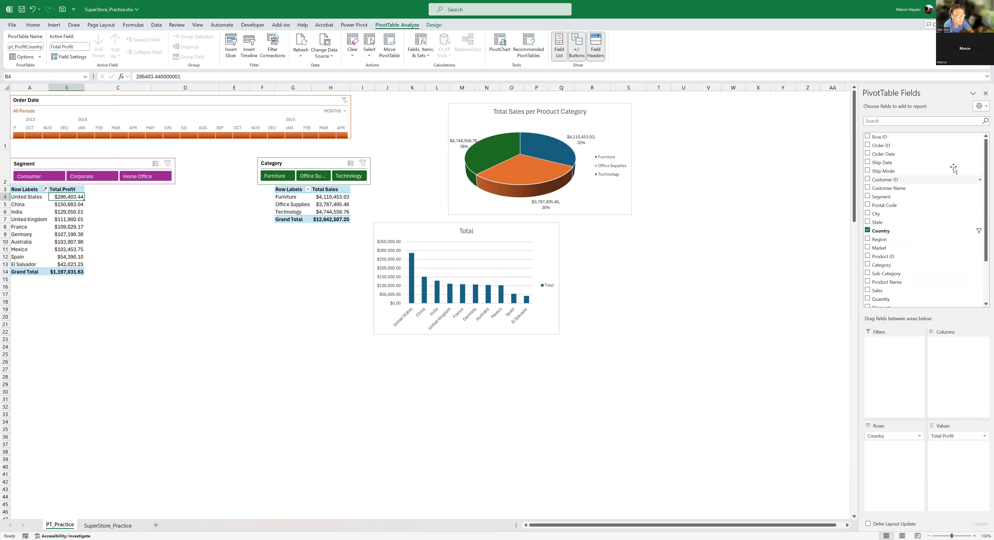
pyautogui.click(914, 147)
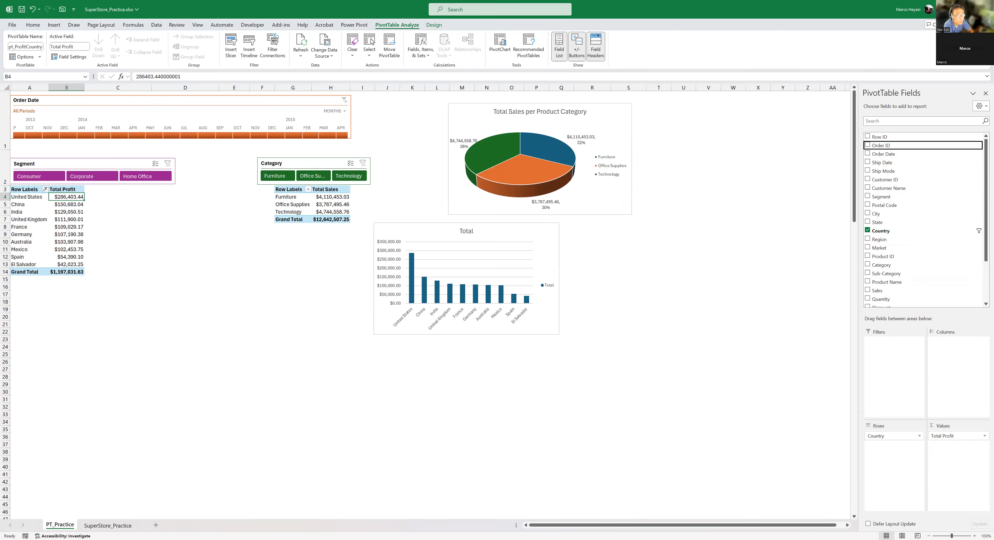
pyautogui.click(107, 526)
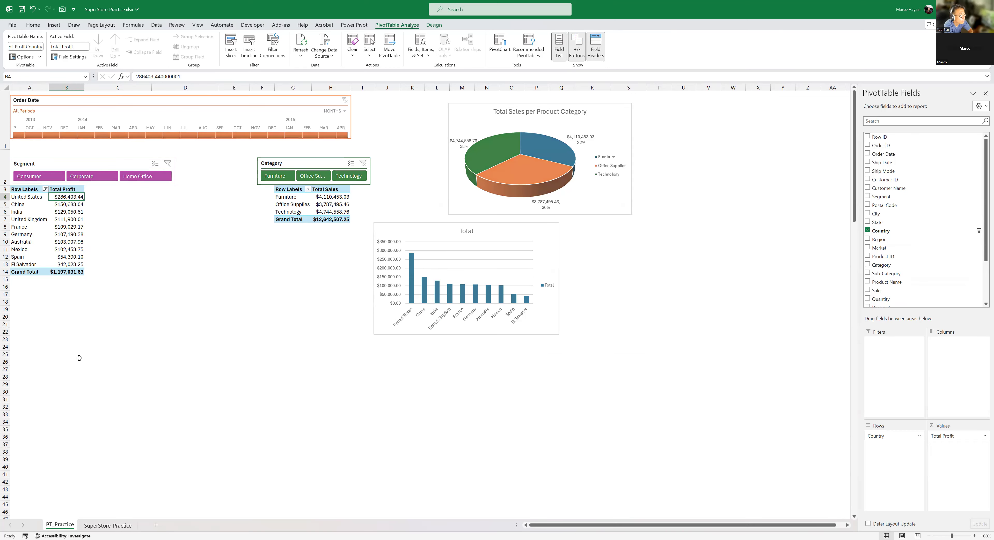
pyautogui.click(257, 379)
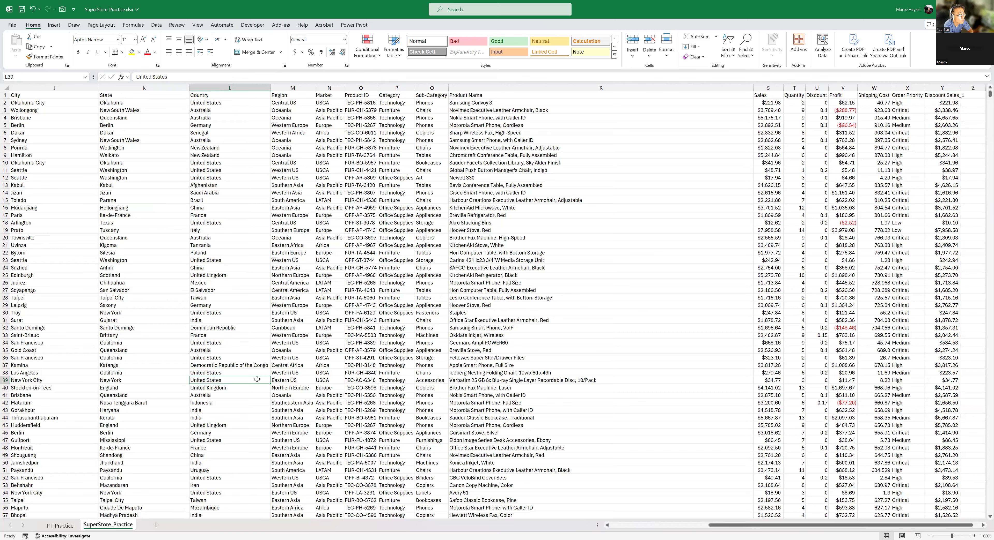
pyautogui.hotkey('ctrl', 'Home')
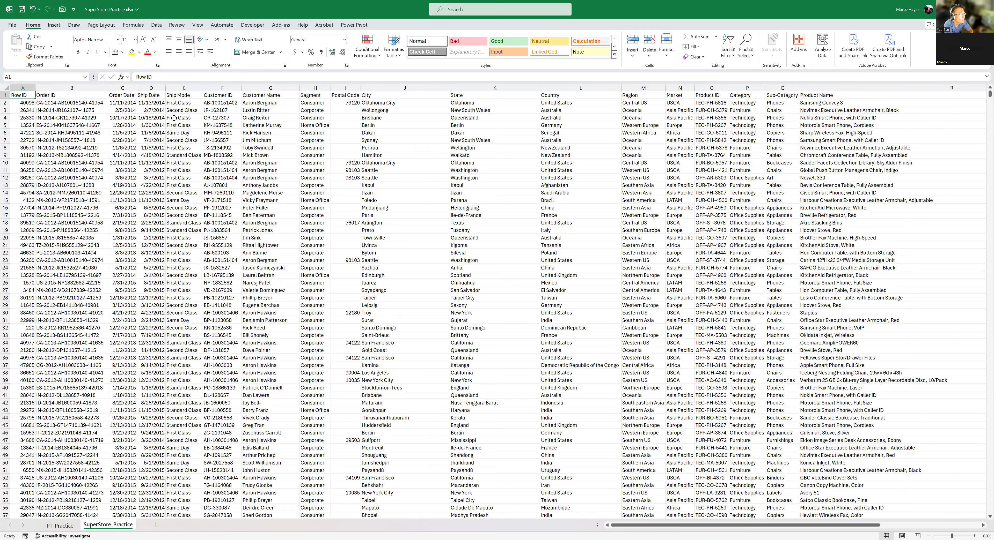
pyautogui.click(75, 106)
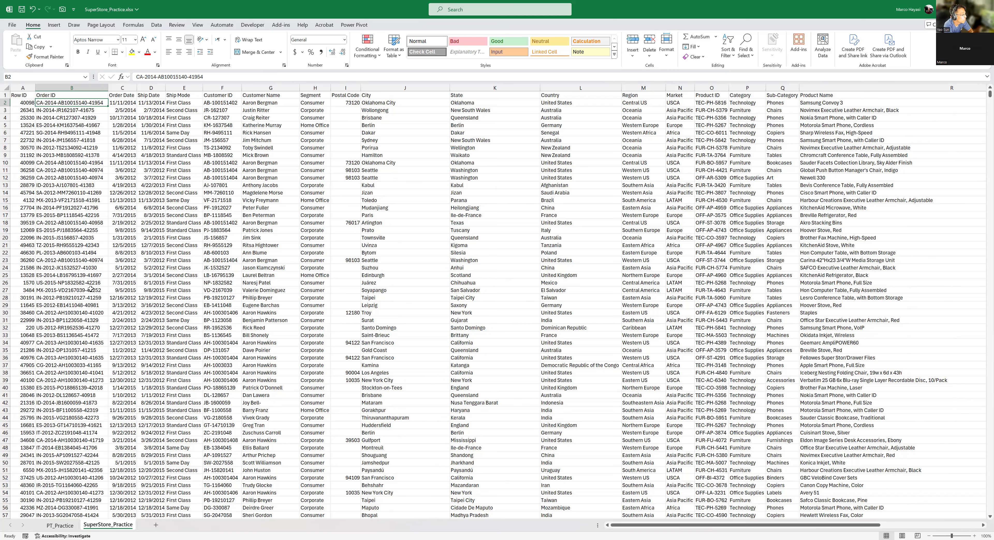
# - Add a count of Order ID to the Total Profit PivotTable on PT_Practice and compare the United States values with the column chart
pyautogui.click(60, 526)
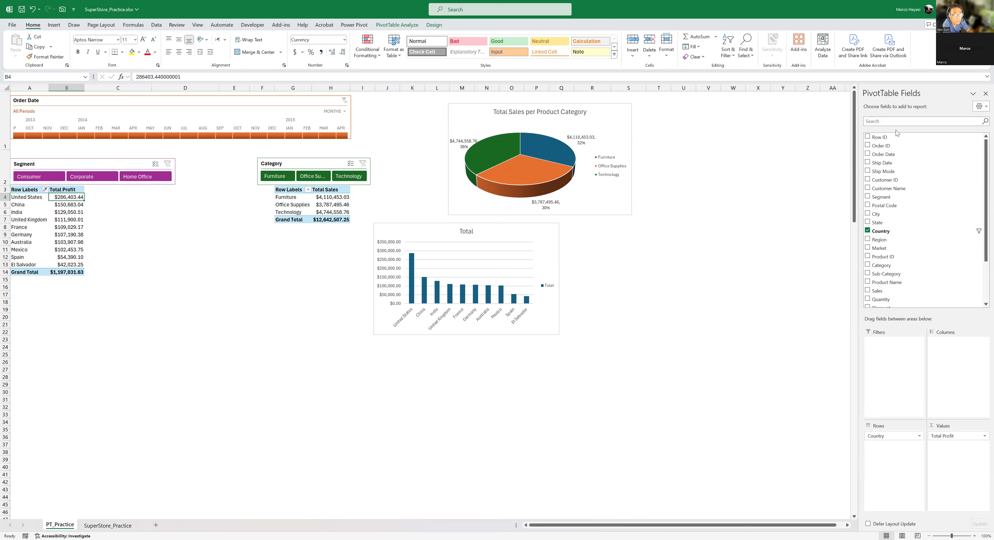
pyautogui.moveTo(904, 149); pyautogui.dragTo(957, 450)
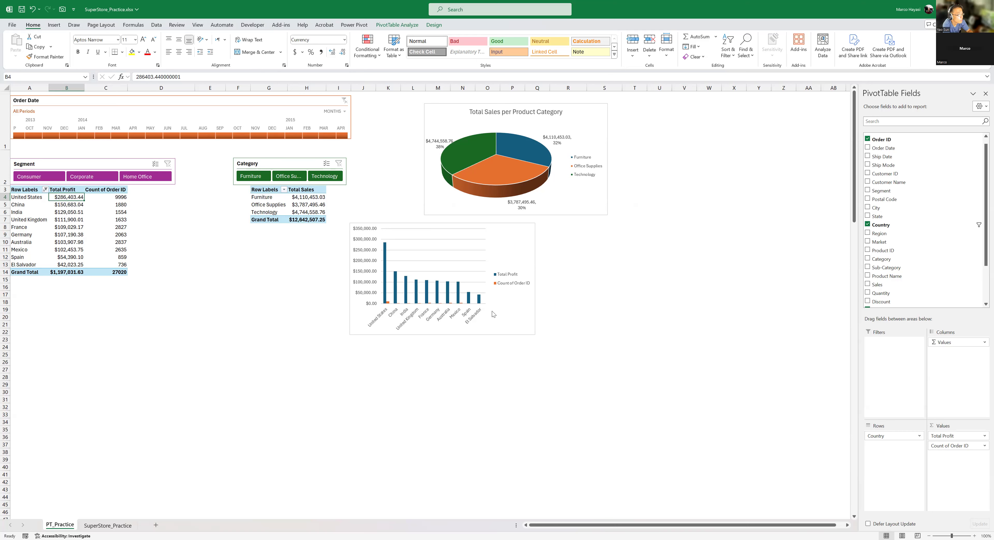
pyautogui.click(527, 233)
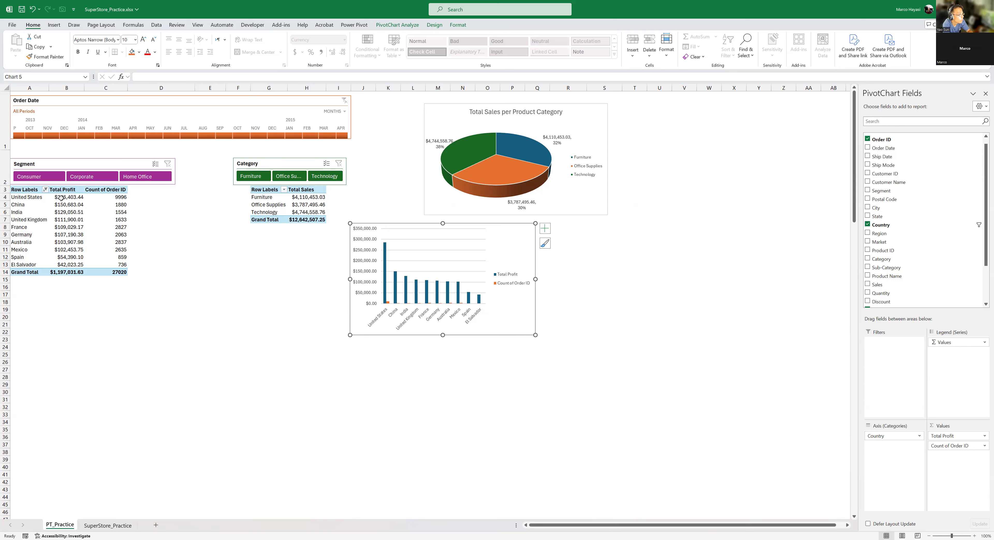
pyautogui.moveTo(73, 199)
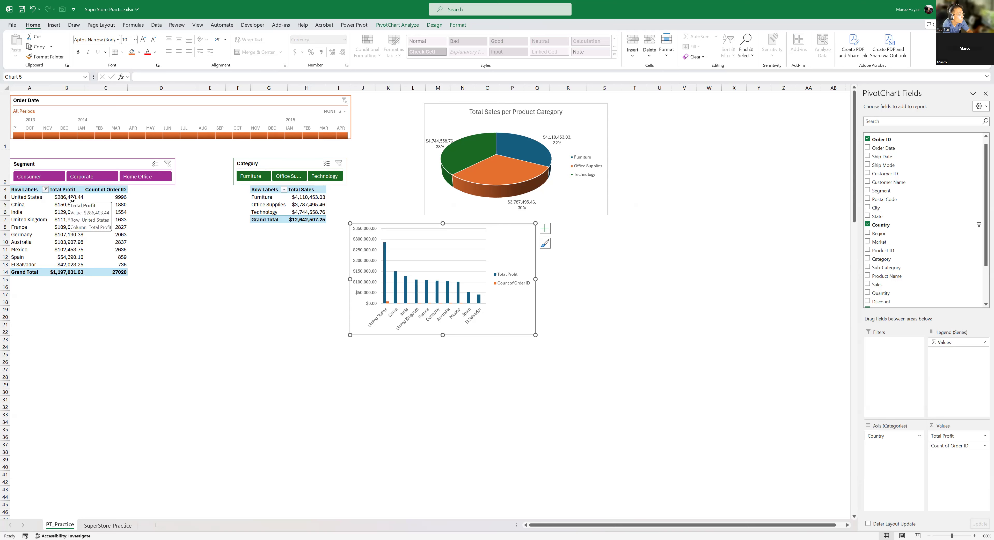
pyautogui.click(118, 197)
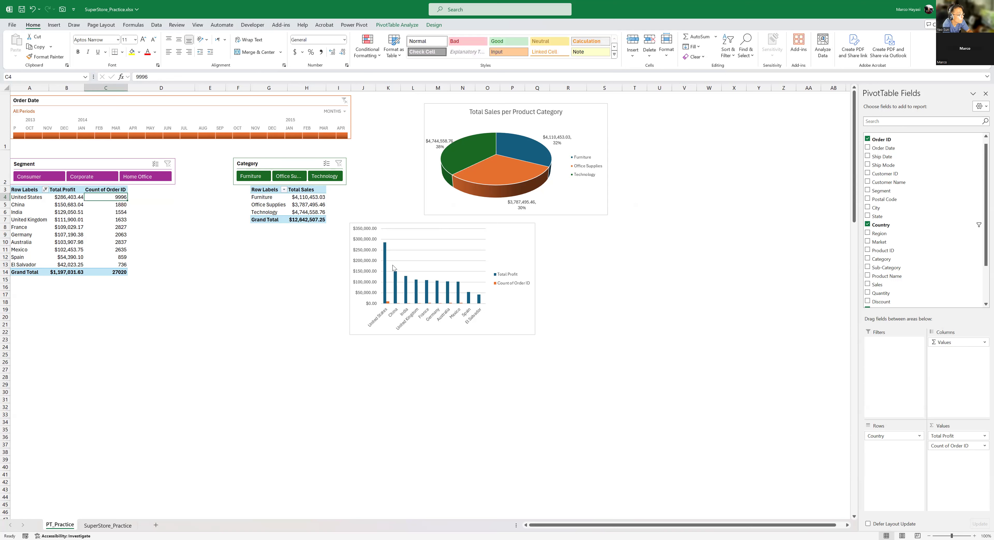
pyautogui.moveTo(384, 251)
pyautogui.click(525, 237)
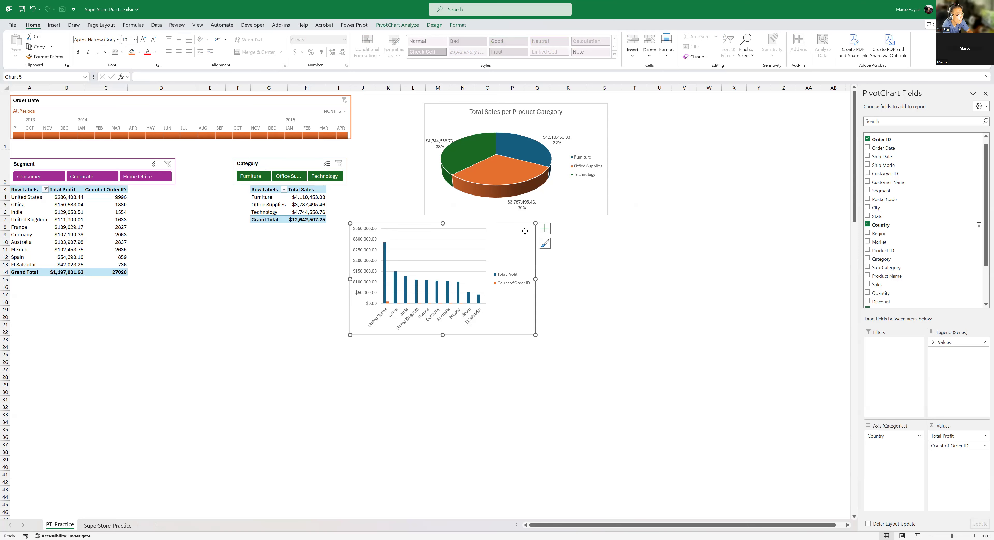
pyautogui.rightClick(525, 231)
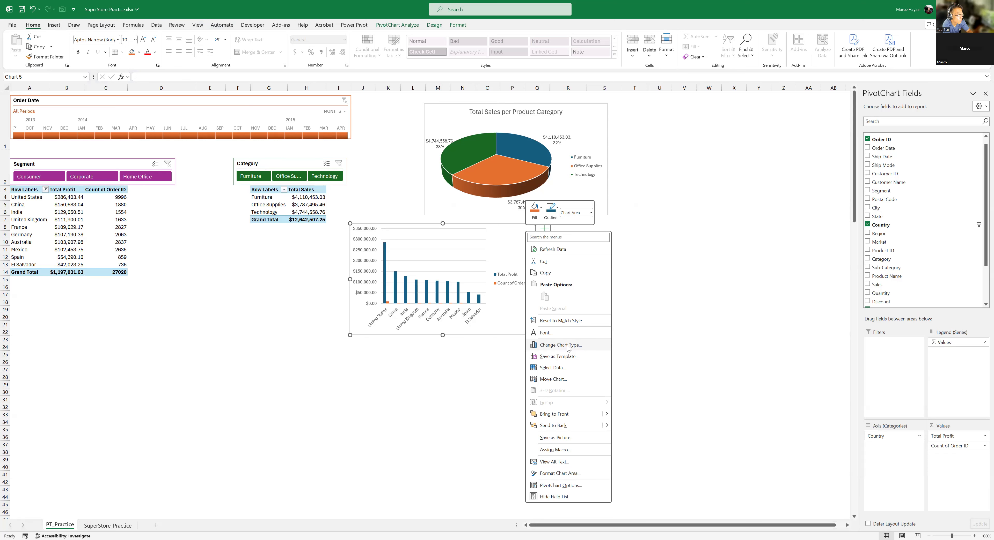
pyautogui.click(568, 347)
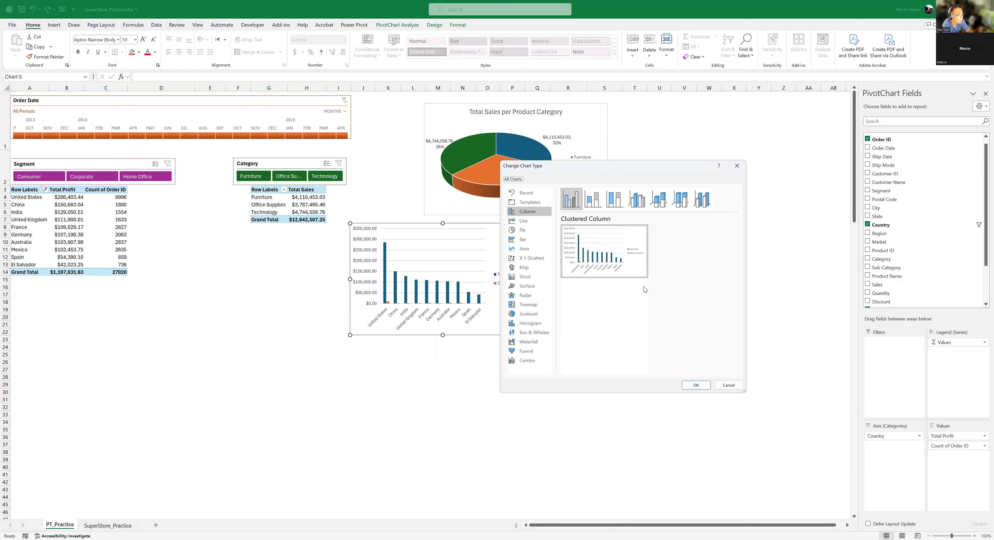
pyautogui.click(731, 388)
pyautogui.click(416, 285)
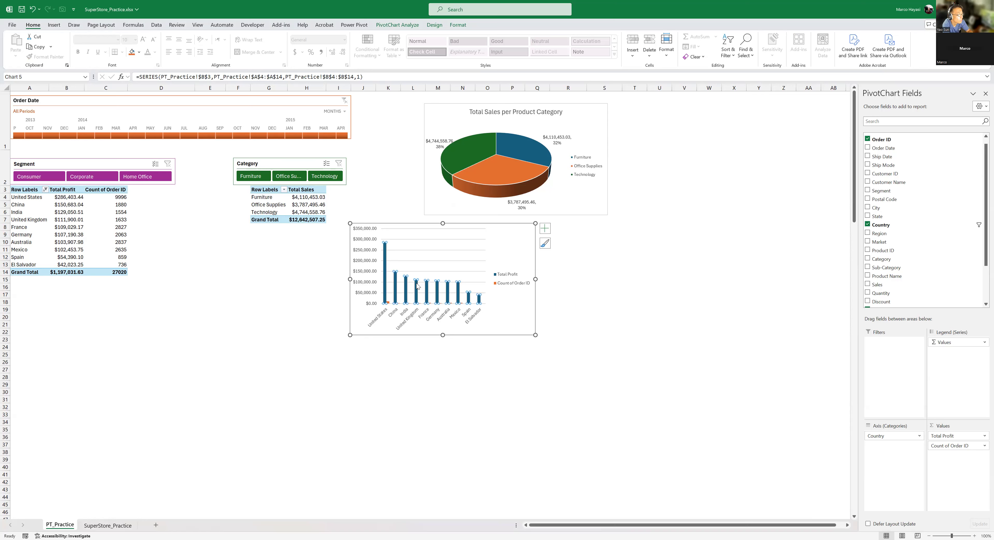
pyautogui.rightClick(418, 286)
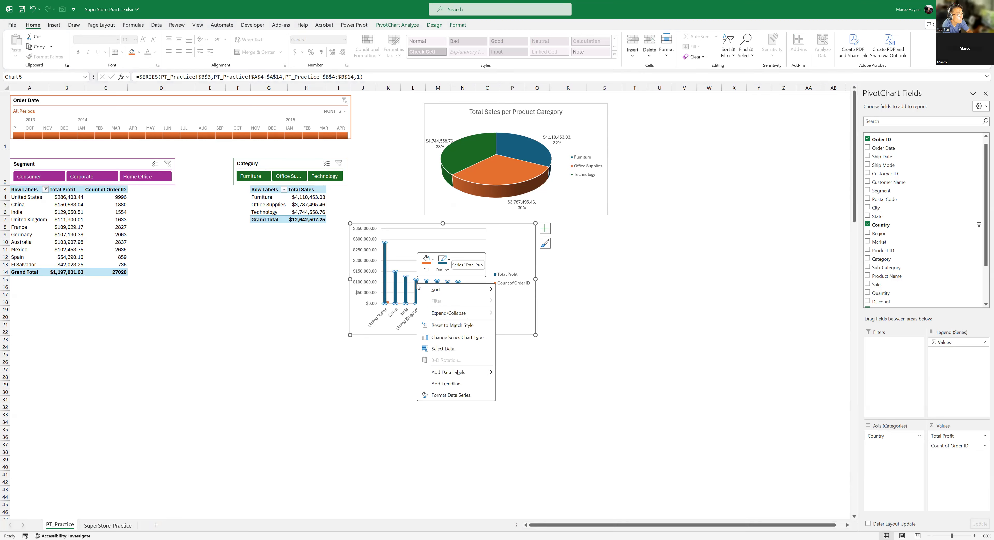
pyautogui.rightClick(511, 229)
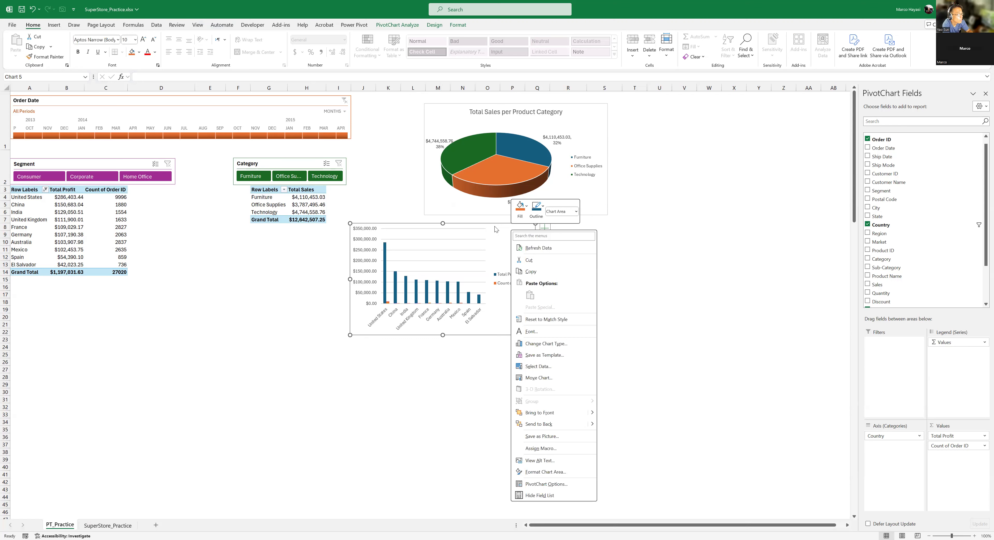
# - Convert the profit column chart to a combo chart with Count of Order ID as a Line on the secondary axis
pyautogui.click(408, 287)
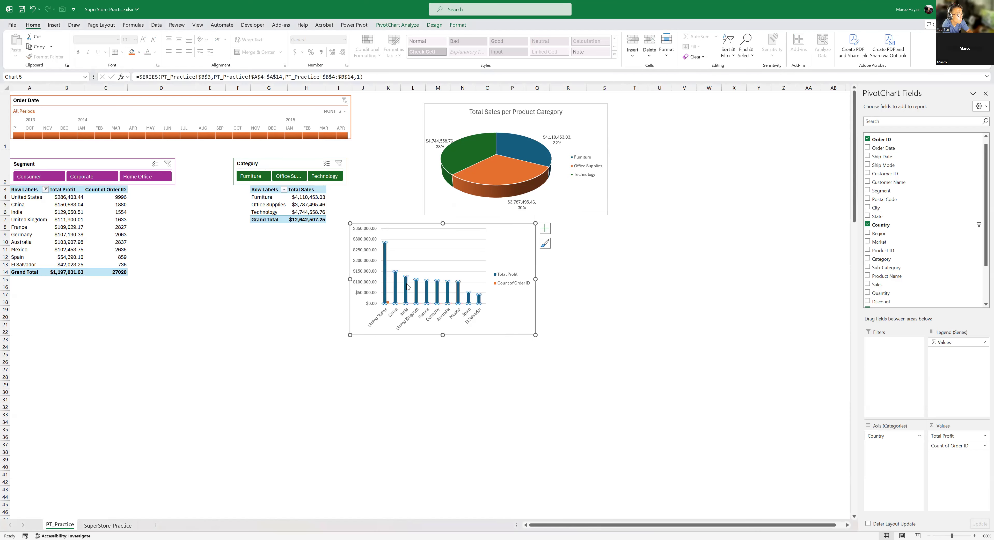
pyautogui.rightClick(408, 287)
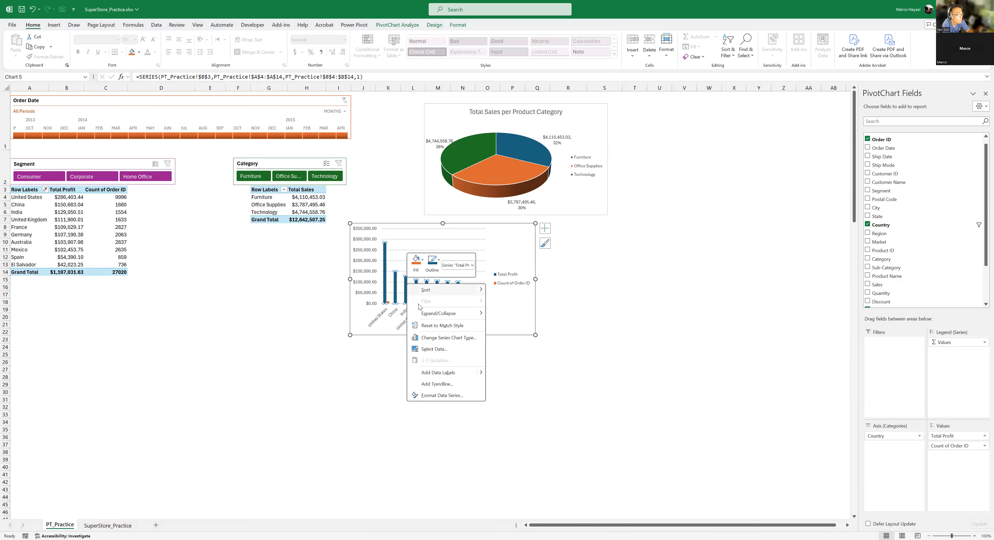
pyautogui.click(445, 338)
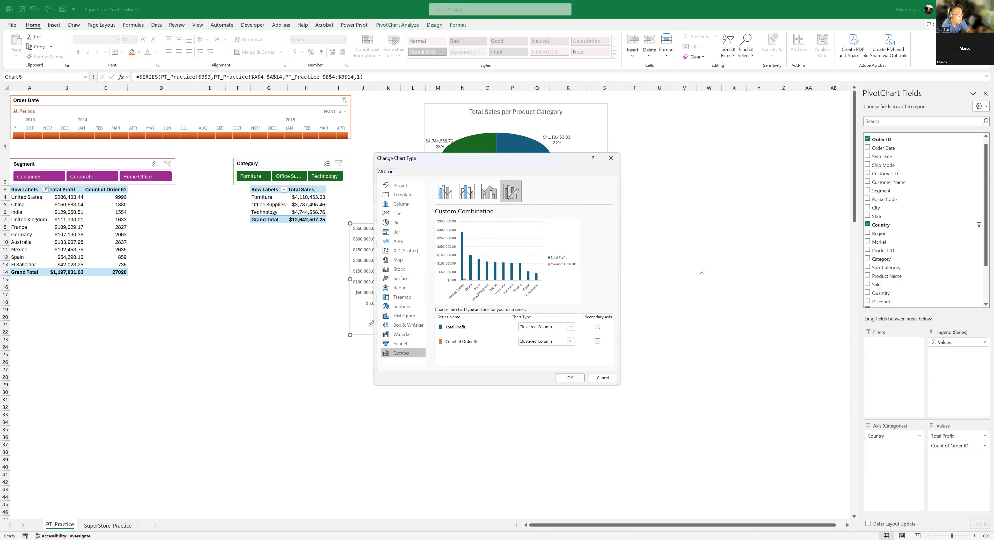
pyautogui.moveTo(532, 163); pyautogui.dragTo(715, 170)
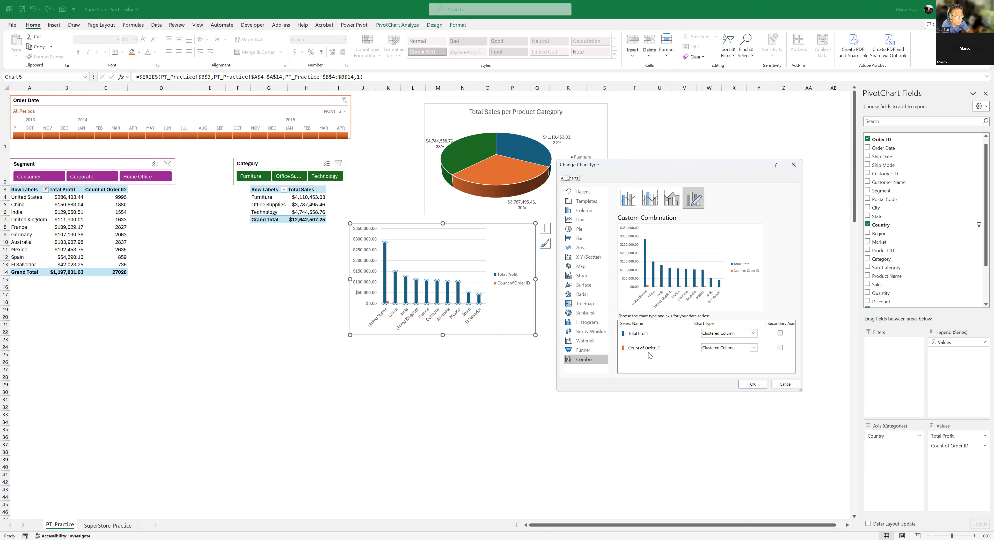
pyautogui.click(751, 350)
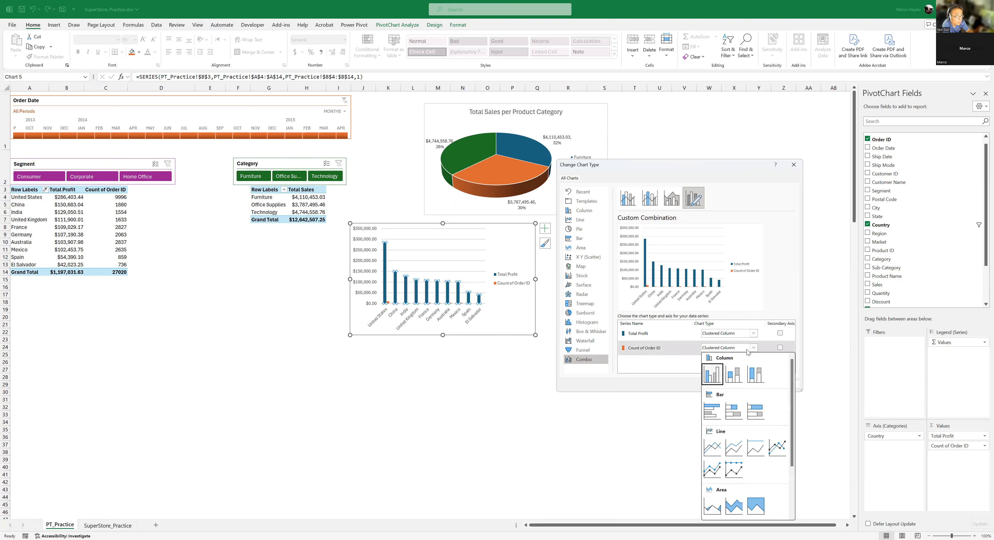
pyautogui.click(712, 450)
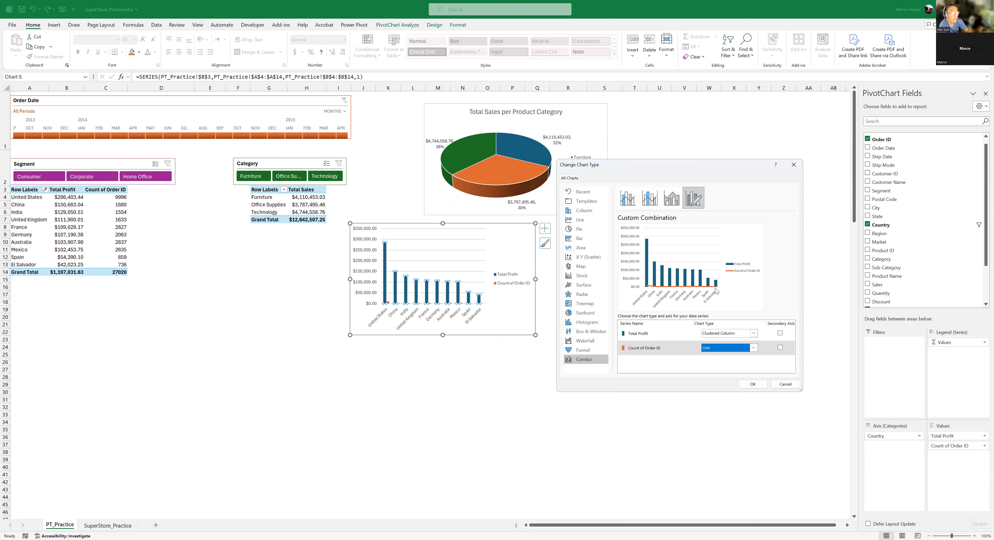
pyautogui.click(780, 348)
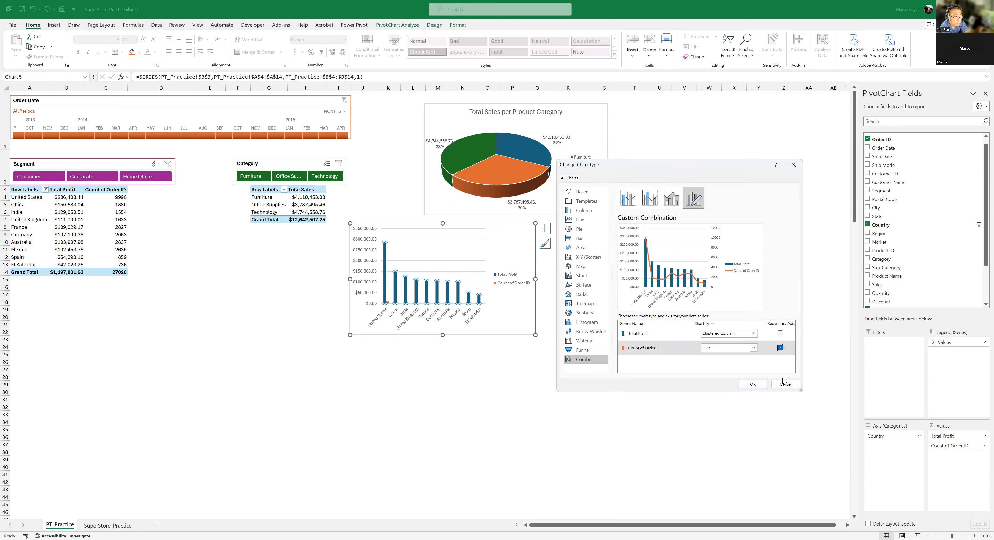
pyautogui.click(744, 386)
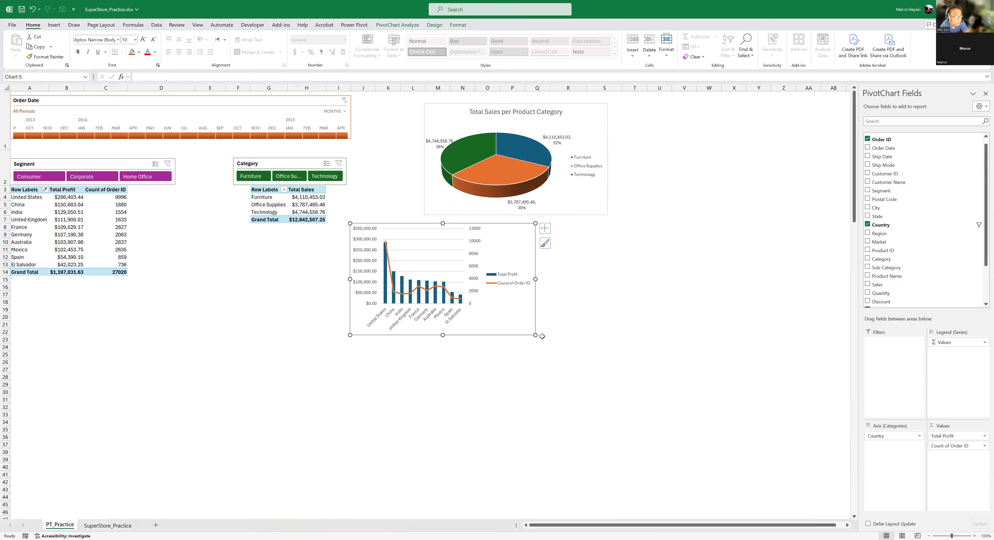
# - Enlarge the combo chart and compare the Count of Order ID line with the Total Profit columns across countries
pyautogui.moveTo(556, 338); pyautogui.dragTo(735, 409)
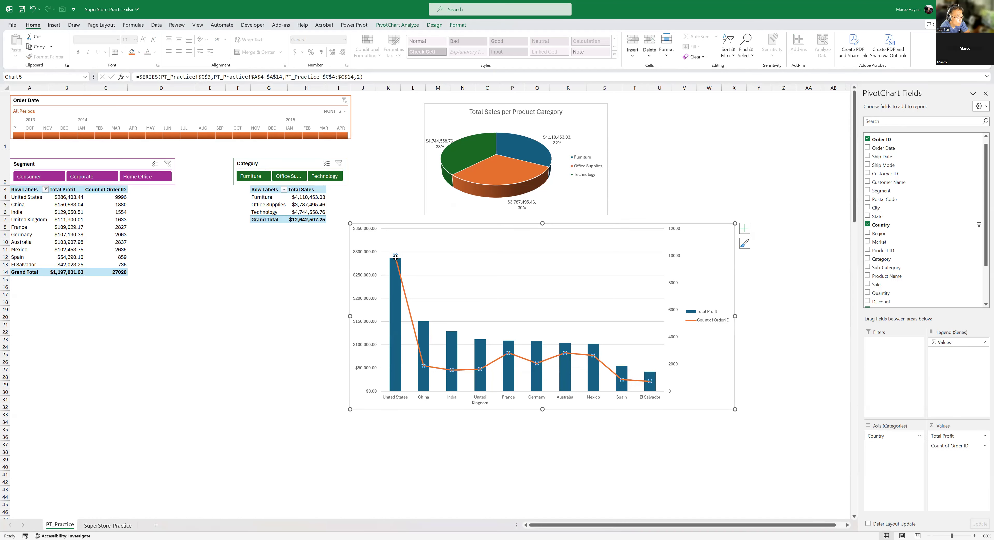
pyautogui.moveTo(396, 257)
pyautogui.click(719, 229)
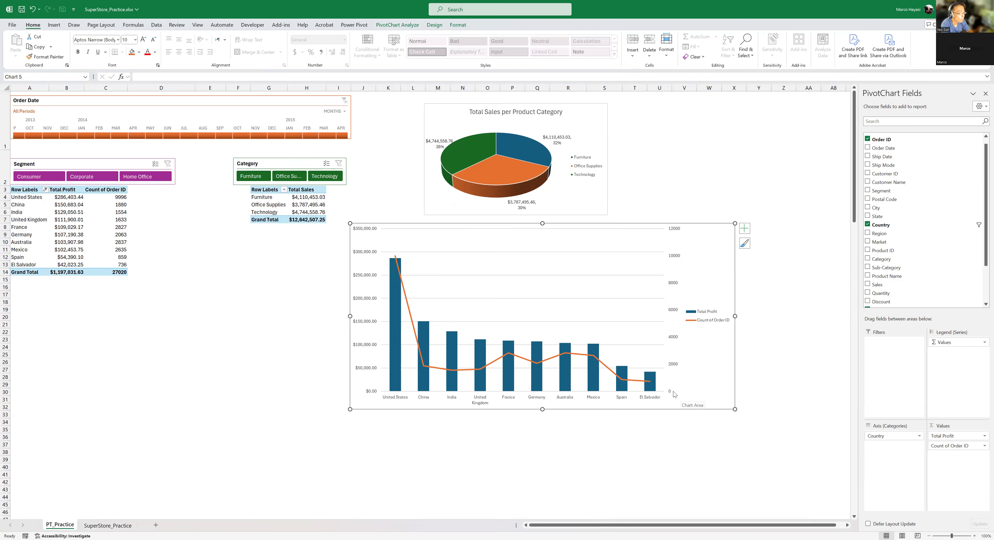
# - Add Sales to the values of the Total Profit PivotTable and summarize it by Average
pyautogui.moveTo(459, 373)
pyautogui.click(119, 198)
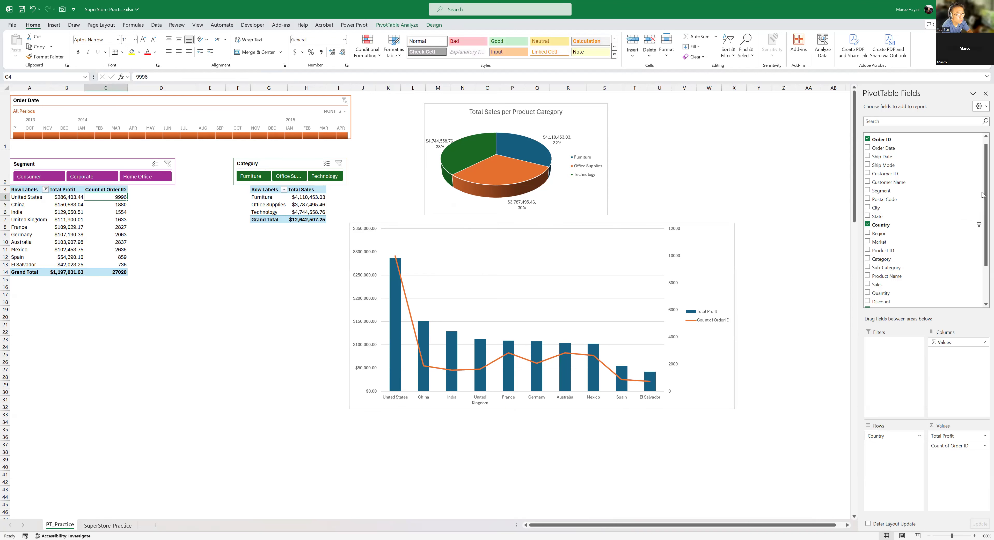
pyautogui.scroll(-3, 982, 181)
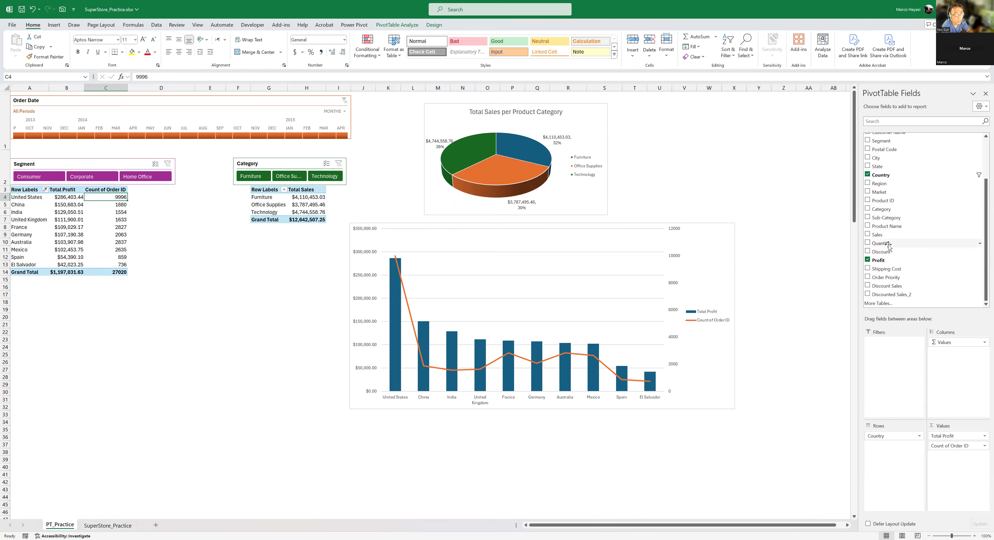
pyautogui.moveTo(887, 236); pyautogui.dragTo(952, 469)
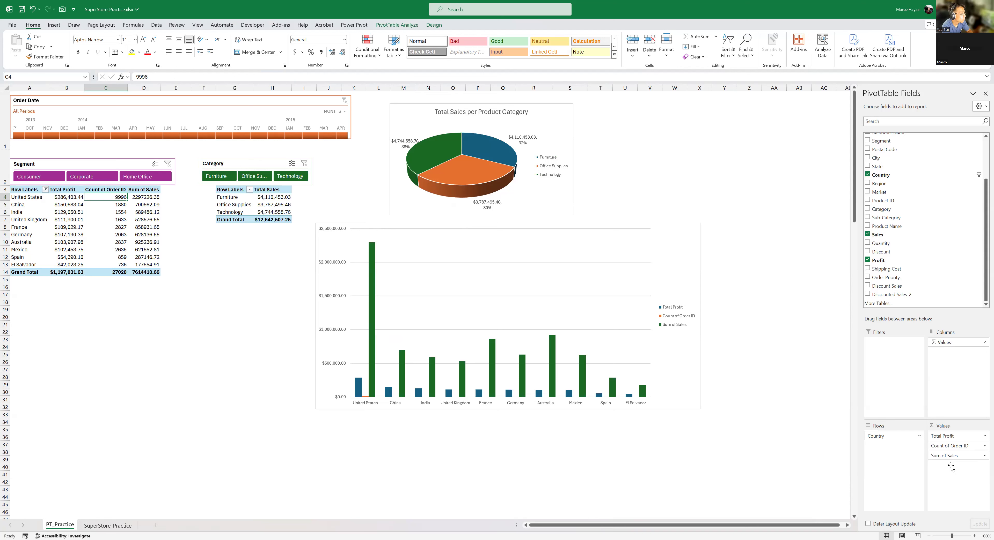
pyautogui.click(984, 456)
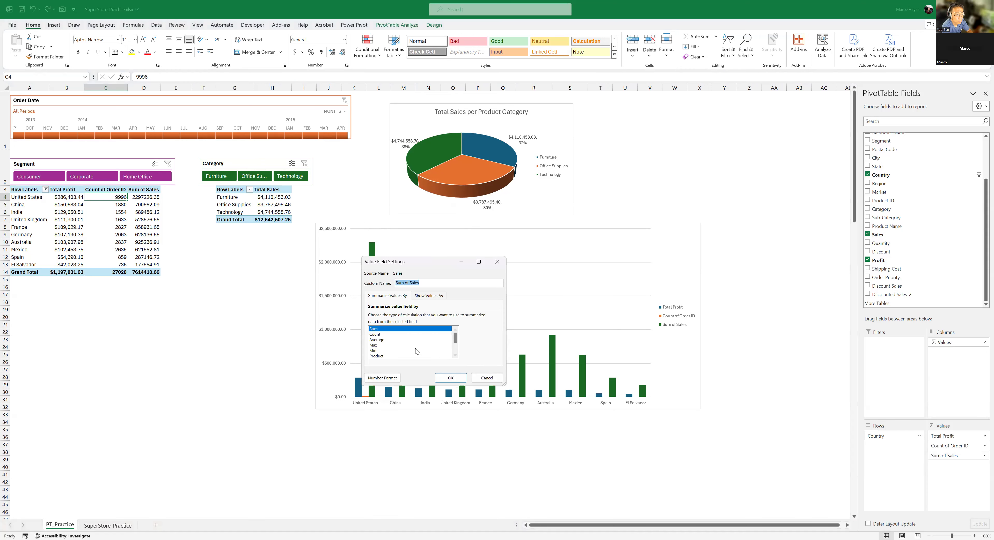
pyautogui.click(376, 340)
pyautogui.click(448, 379)
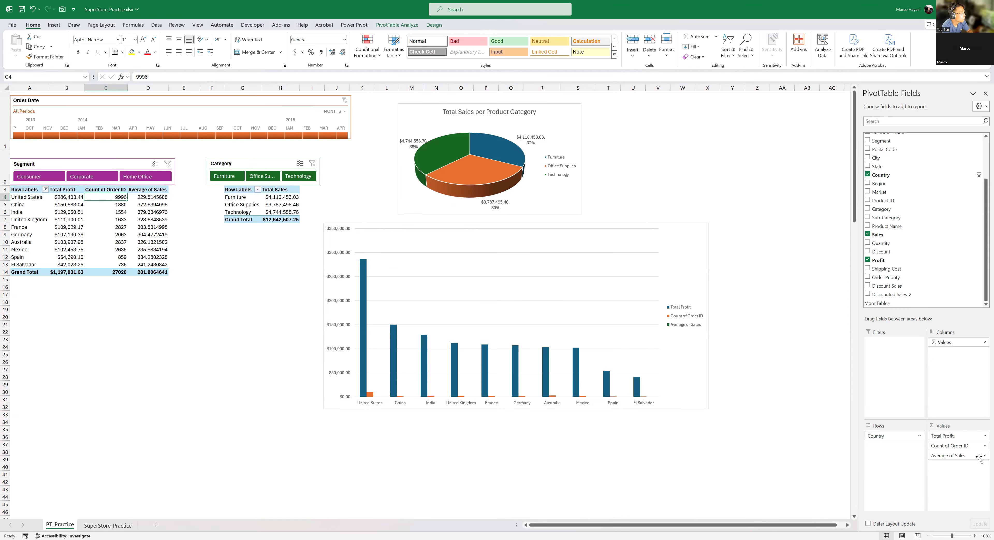
# - Format Average of Sales in the PivotTable as Accounting with the $ symbol and two decimal places
pyautogui.click(969, 457)
pyautogui.click(920, 447)
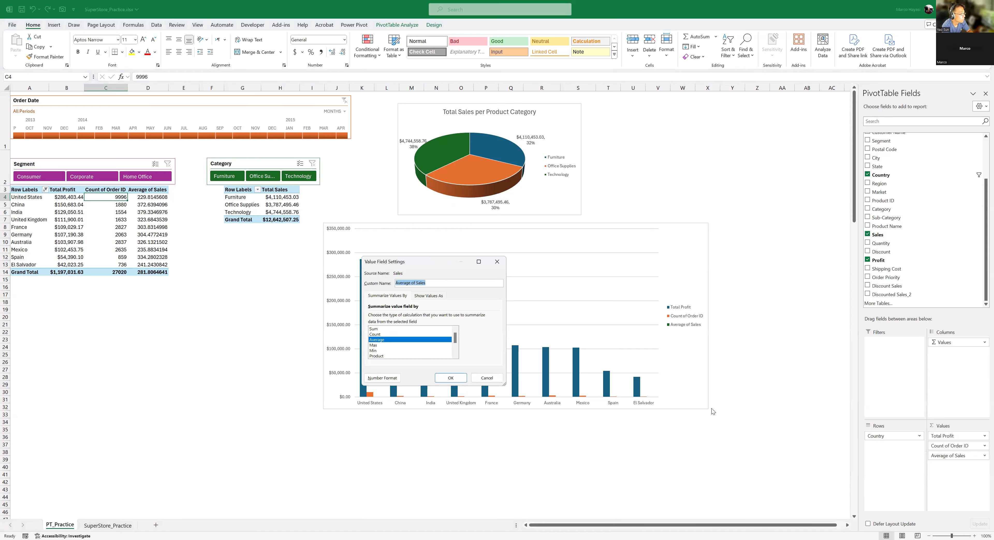
pyautogui.click(383, 378)
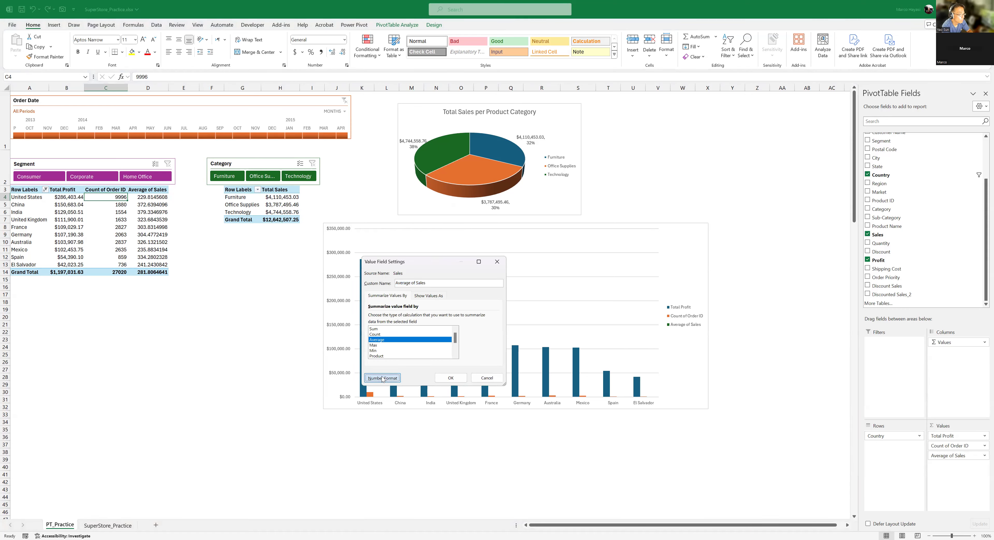
pyautogui.click(351, 275)
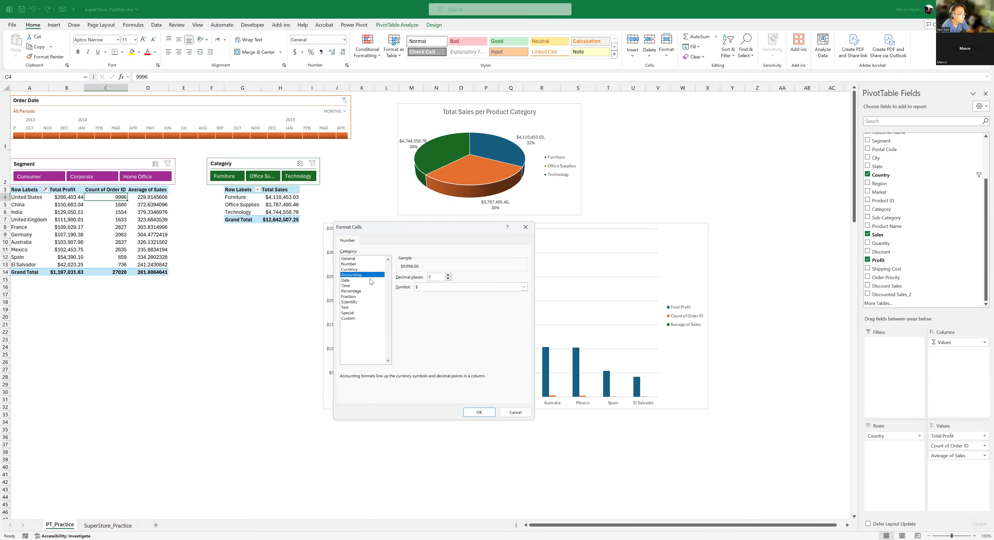
pyautogui.click(448, 276)
pyautogui.click(479, 413)
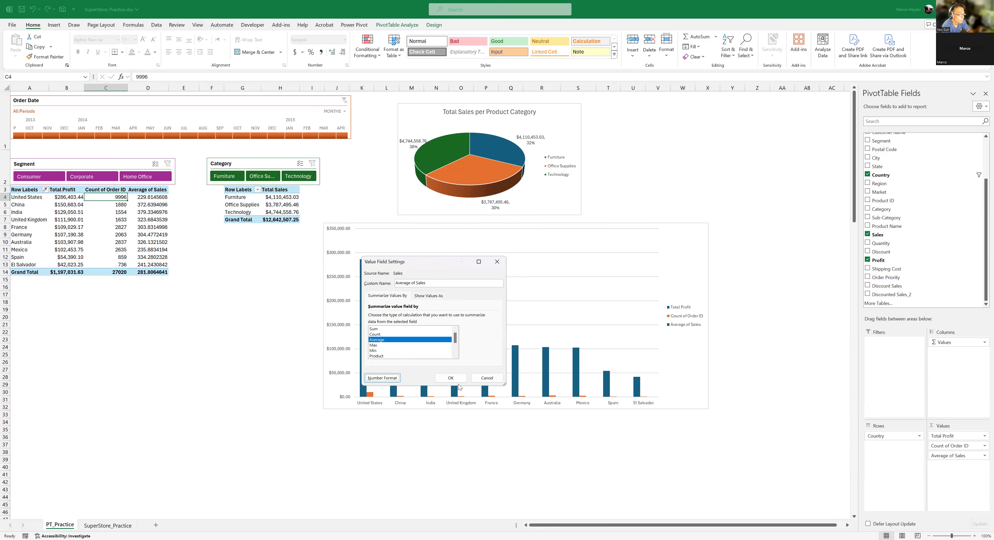
pyautogui.press('Return')
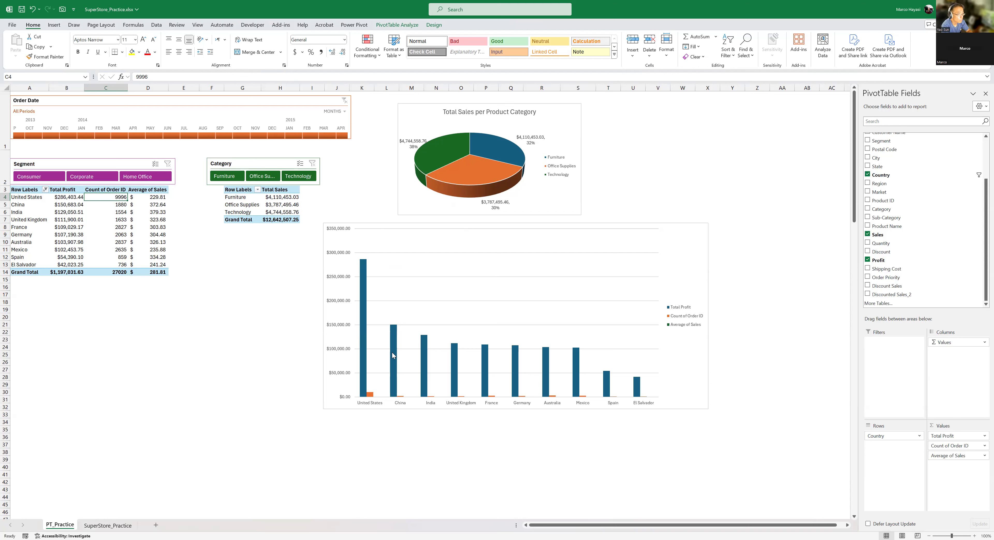
# - Edit the series chart types of the country chart and set Count of Order ID to Line
pyautogui.moveTo(392, 353)
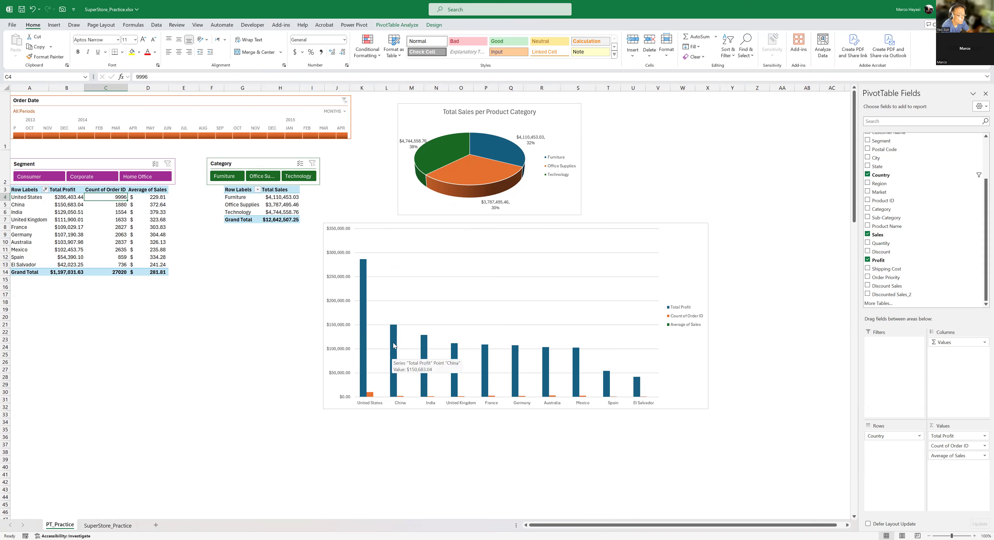
pyautogui.rightClick(392, 342)
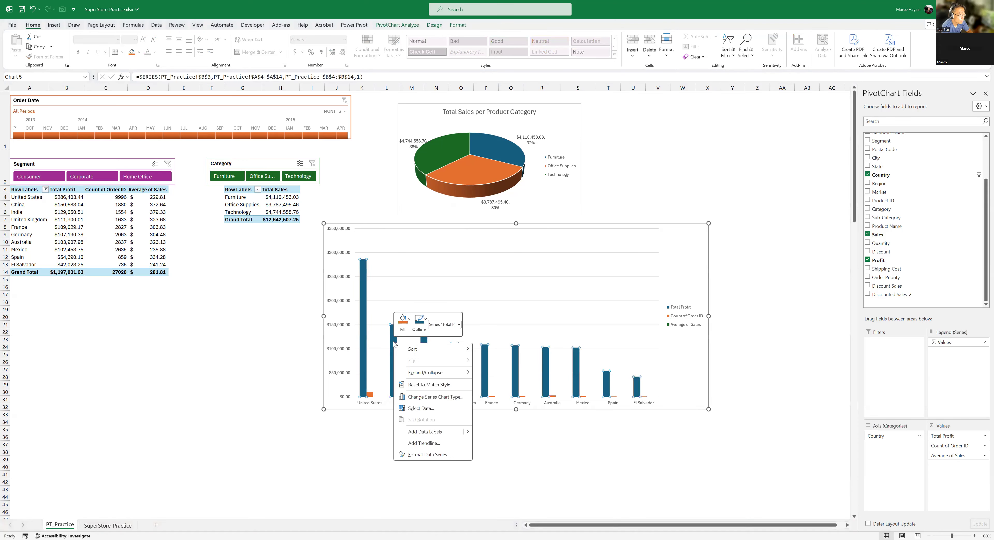
pyautogui.press('Escape')
pyautogui.rightClick(394, 344)
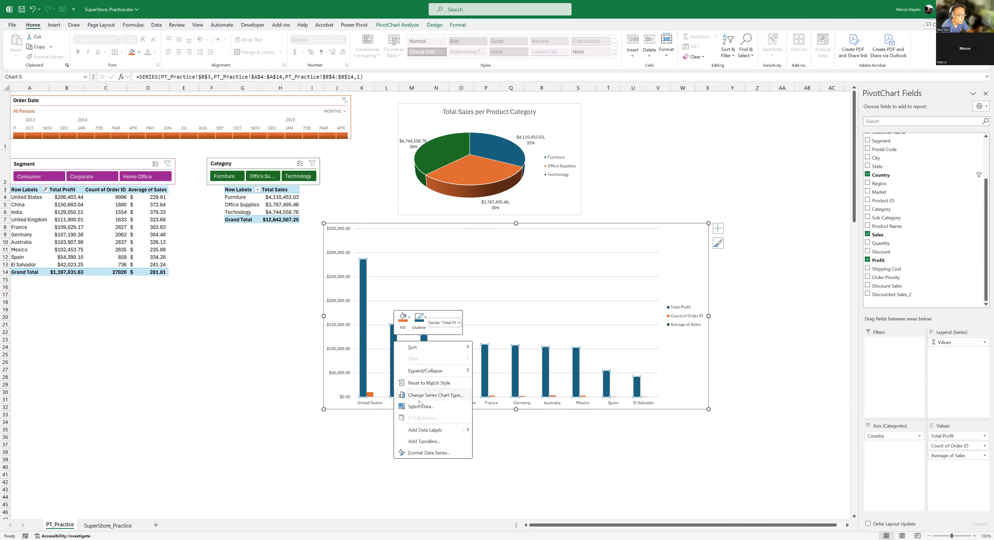
pyautogui.click(435, 395)
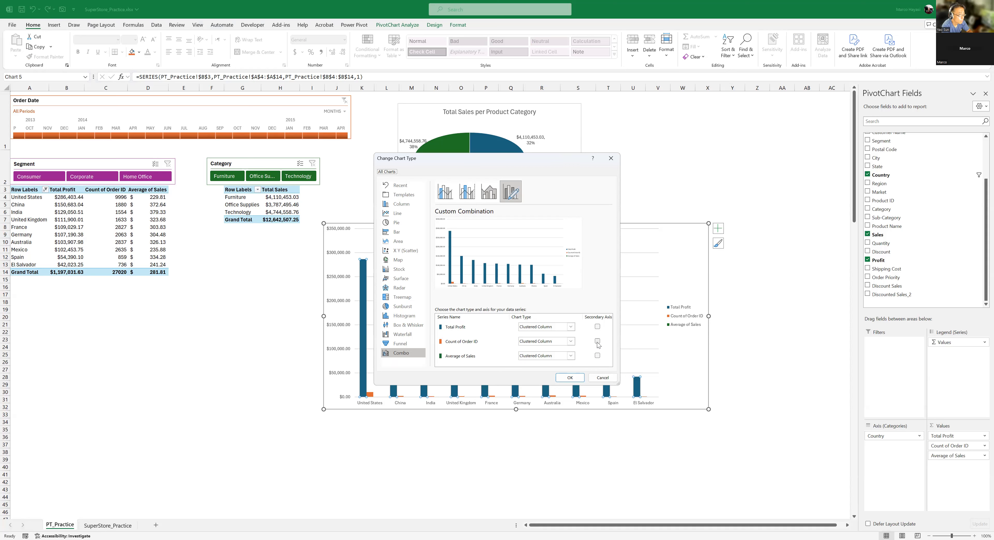
pyautogui.click(553, 343)
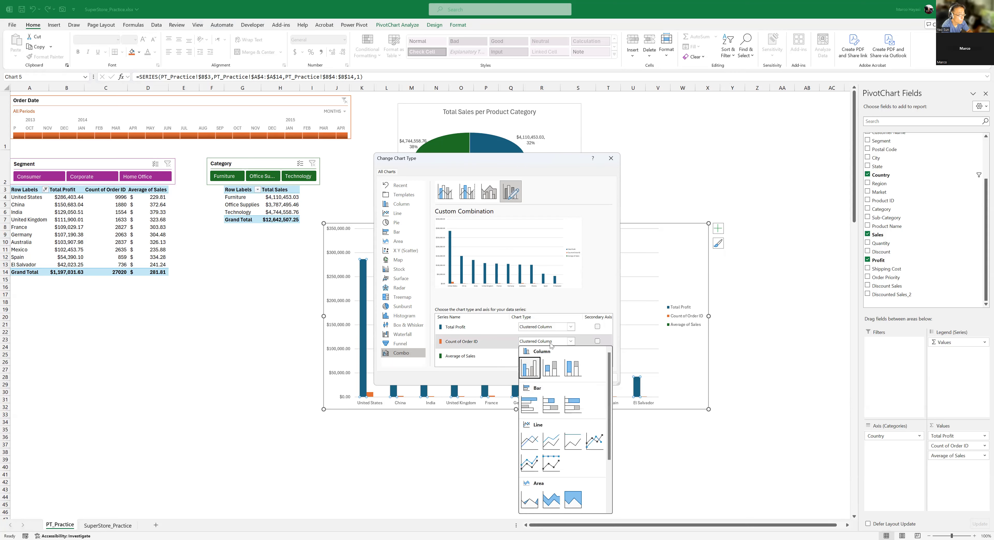
pyautogui.click(534, 441)
# - Set Average of Sales to Area and plot both it and Count of Order ID on the secondary axis
pyautogui.click(571, 356)
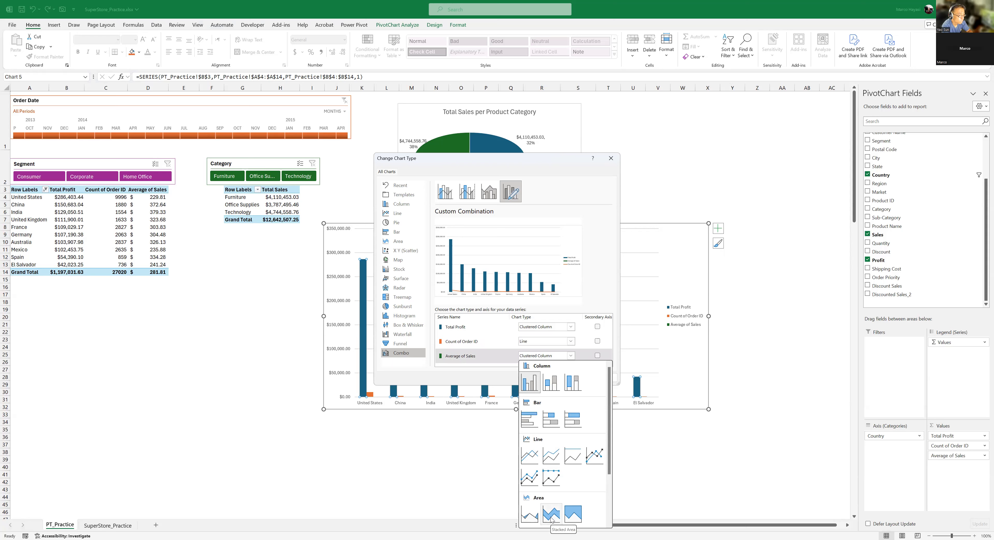
pyautogui.click(528, 518)
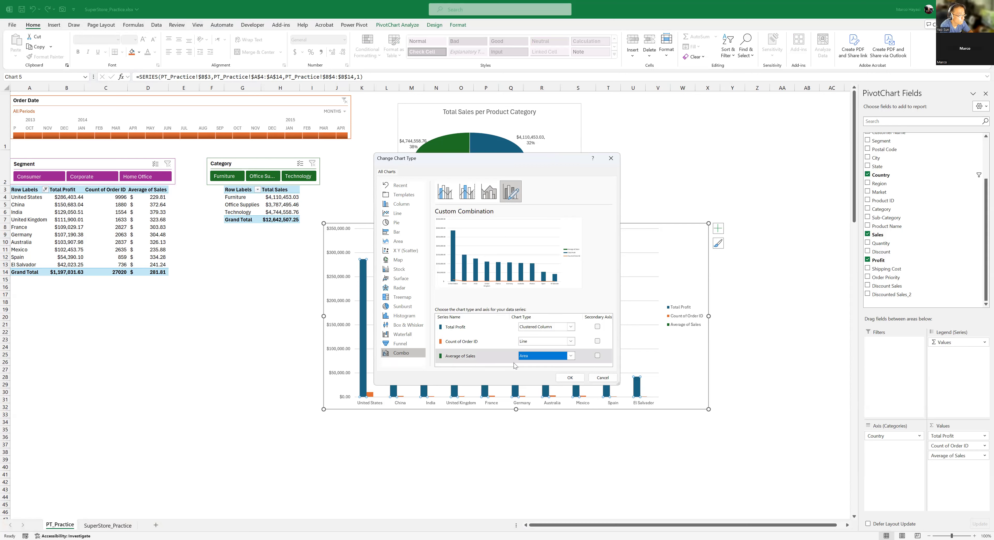
pyautogui.click(597, 356)
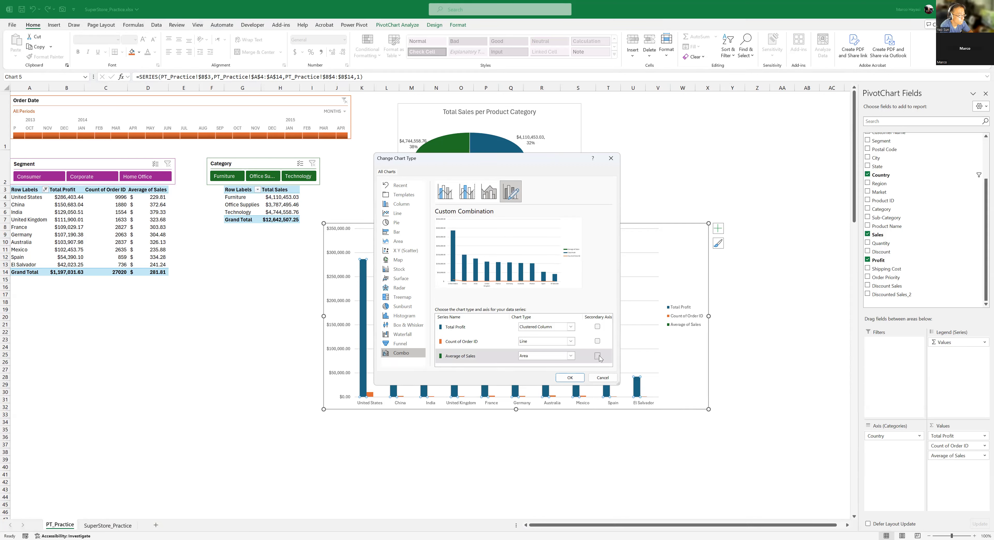
pyautogui.click(598, 342)
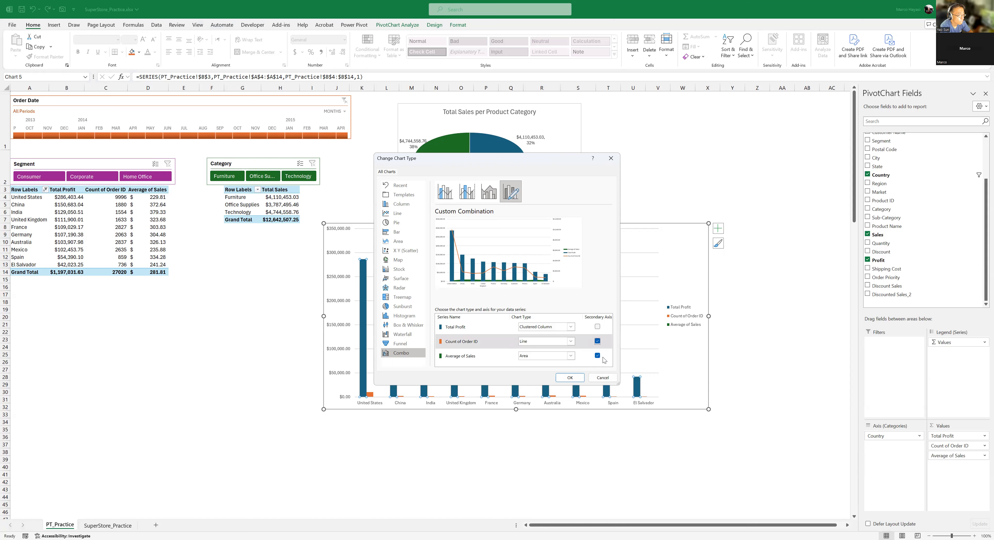
pyautogui.click(573, 381)
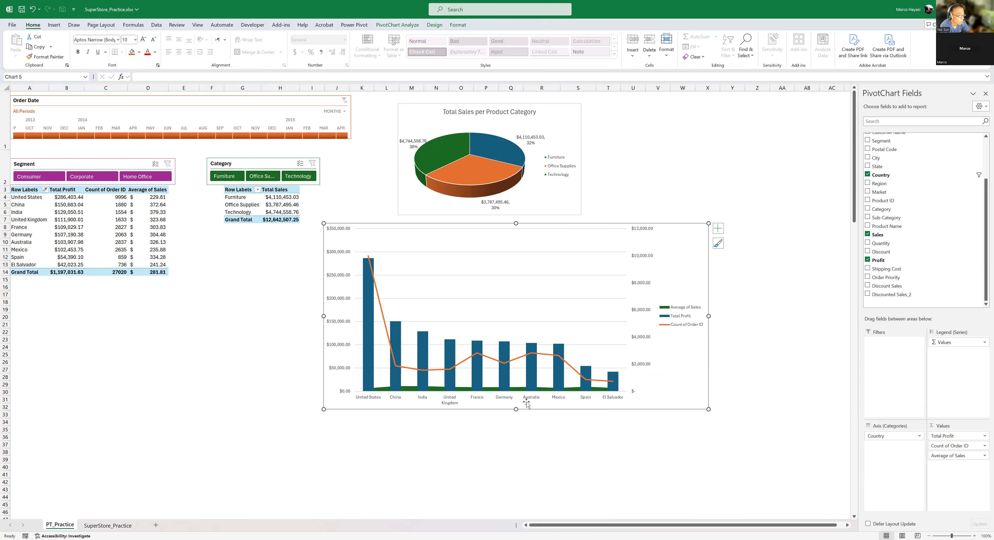
pyautogui.rightClick(558, 378)
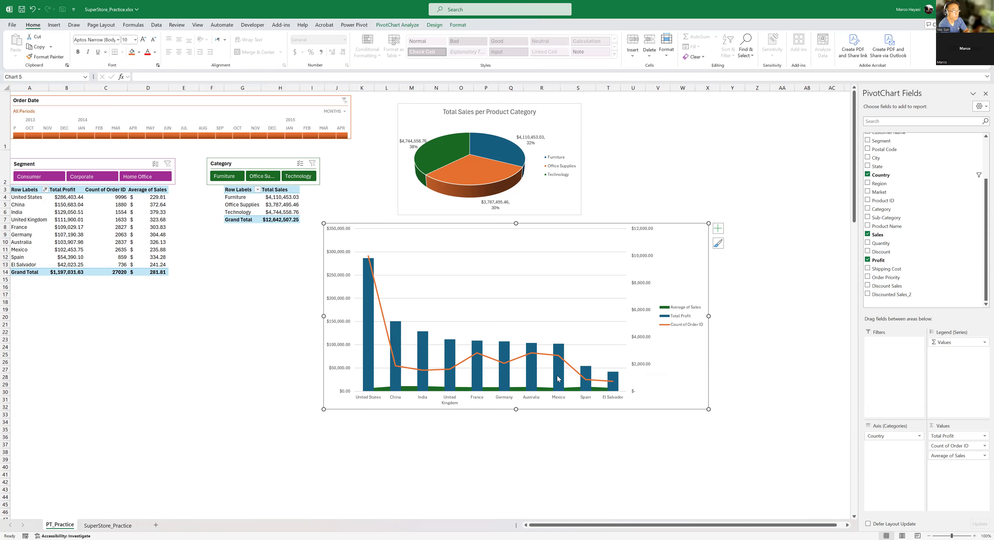
pyautogui.click(595, 431)
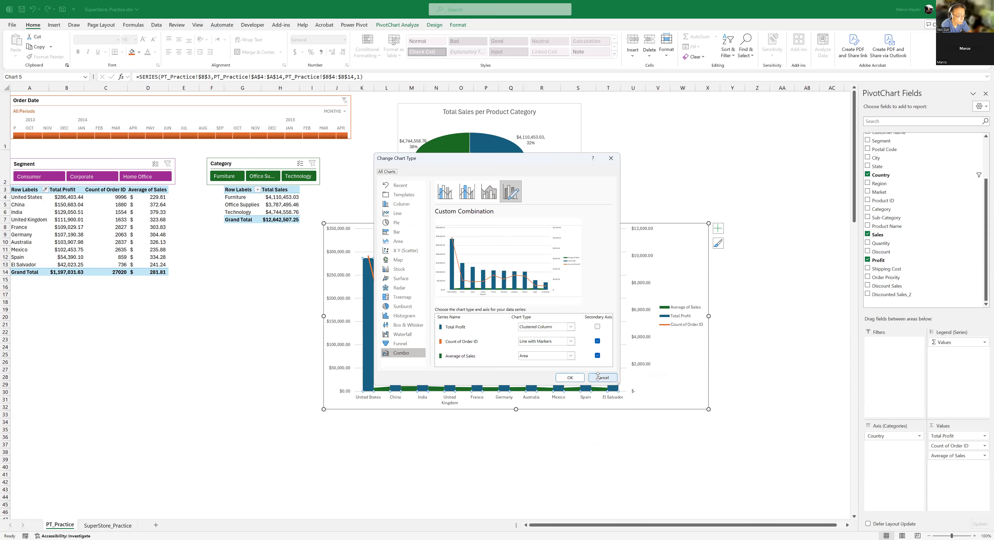
pyautogui.click(606, 378)
# - Remove Count of Order ID from the values of the Total Profit PivotTable
pyautogui.click(108, 203)
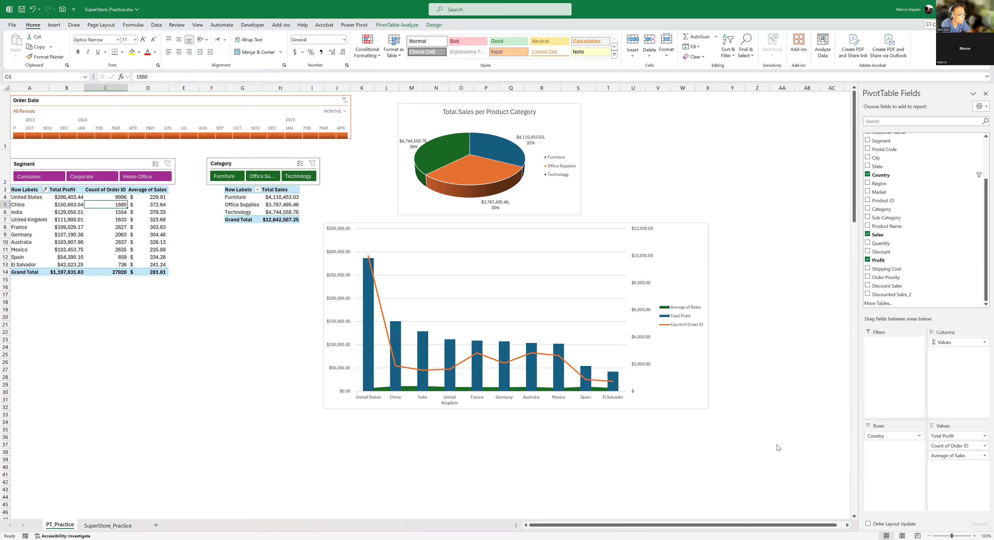
pyautogui.moveTo(954, 447); pyautogui.dragTo(737, 314)
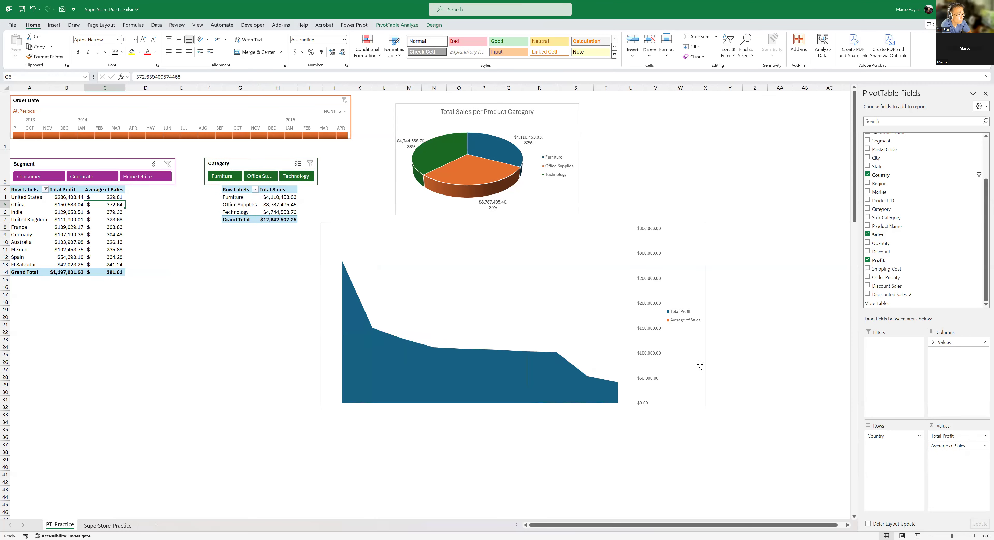
# - Change the country chart's Total Profit series to Clustered Column and take it off the secondary axis, keeping Average of Sales as Area
pyautogui.rightClick(562, 365)
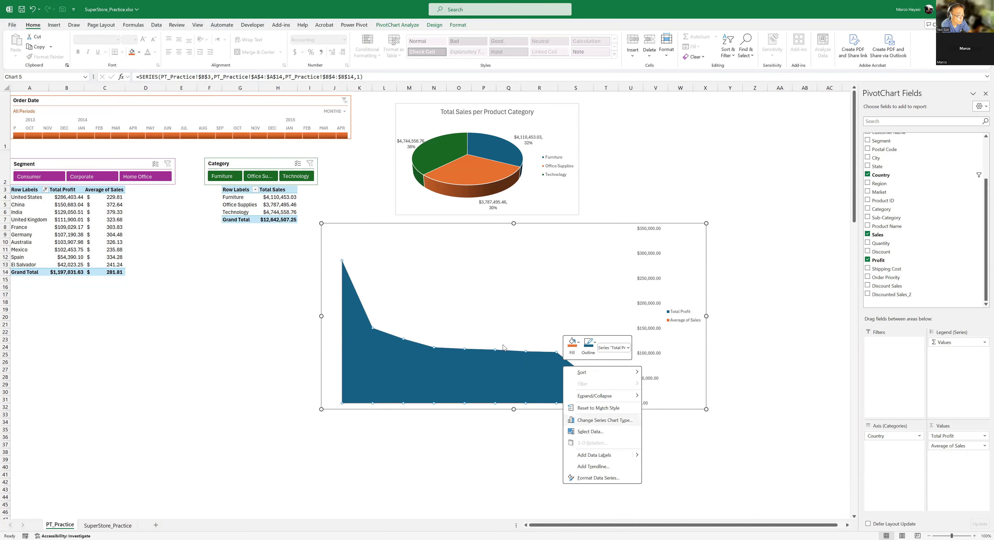
pyautogui.click(601, 421)
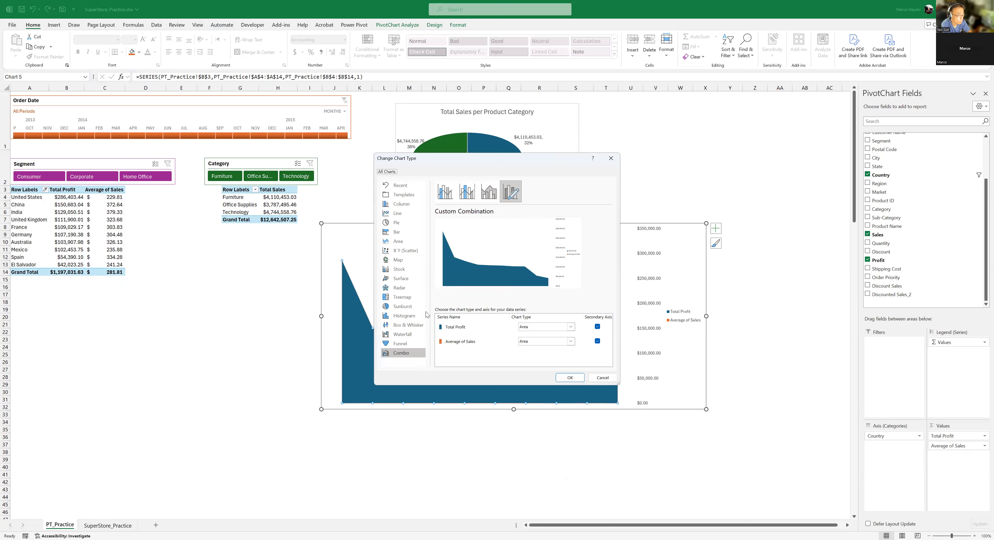
pyautogui.click(571, 327)
pyautogui.click(530, 355)
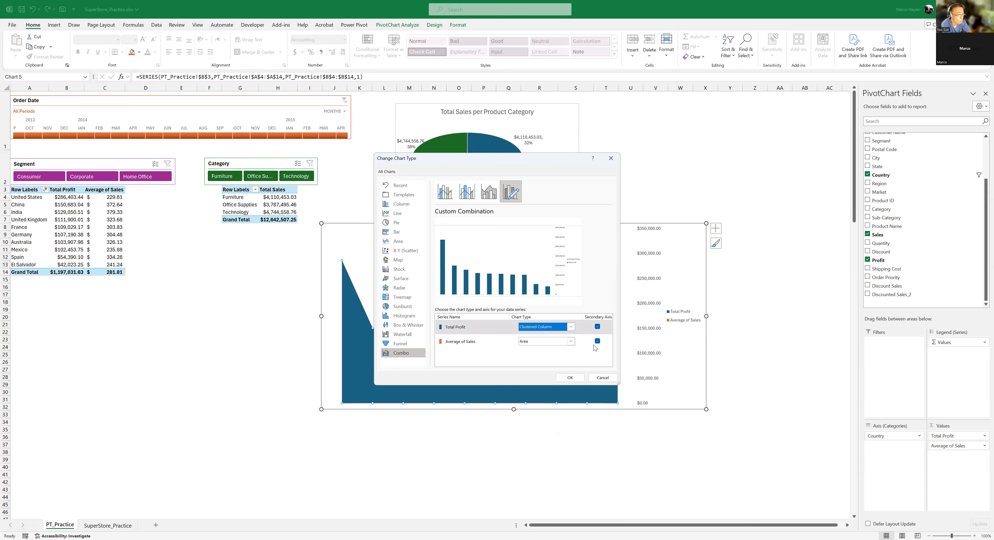
pyautogui.click(597, 327)
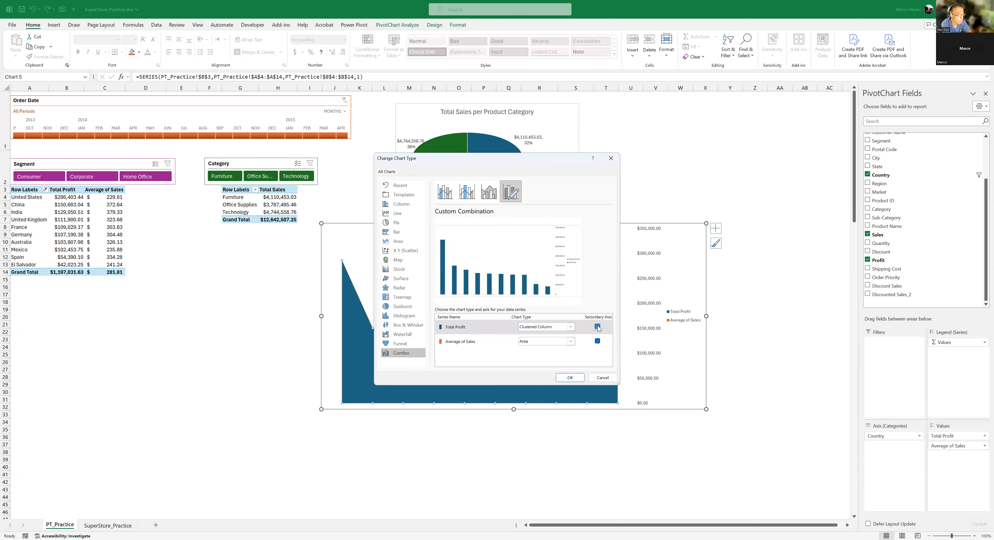
pyautogui.click(598, 327)
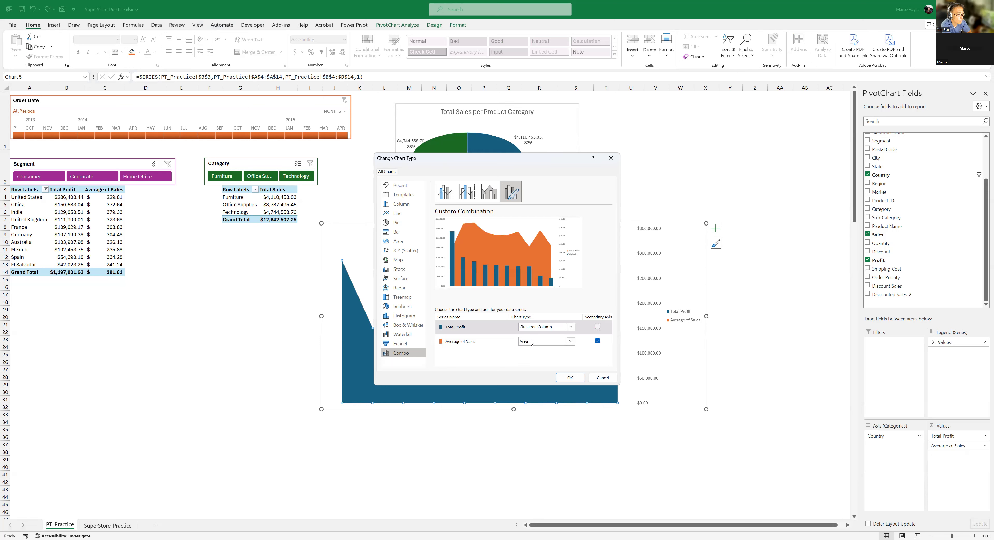
pyautogui.click(569, 378)
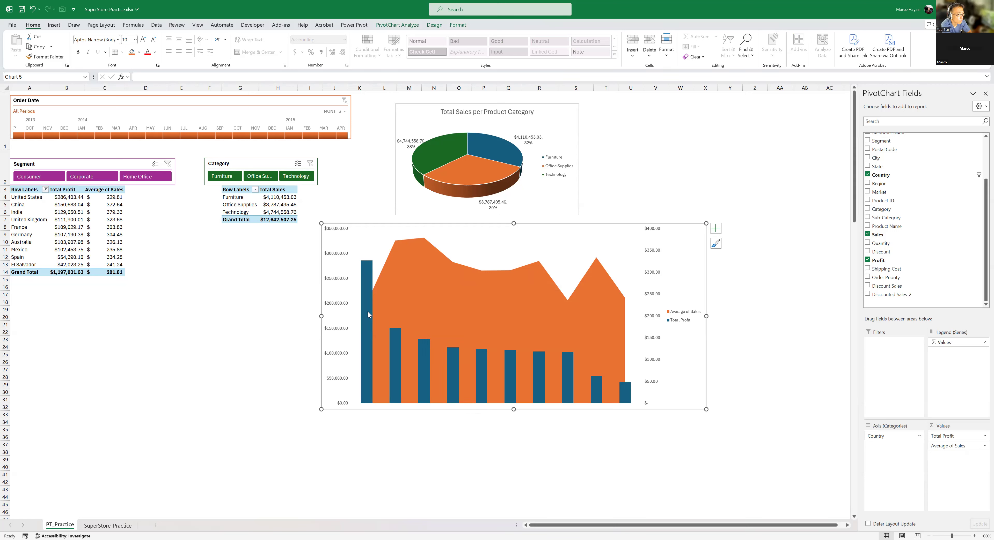
# - Move the country combo chart down beneath the Total Sales PivotTable
pyautogui.moveTo(369, 307)
pyautogui.moveTo(693, 231); pyautogui.dragTo(436, 271)
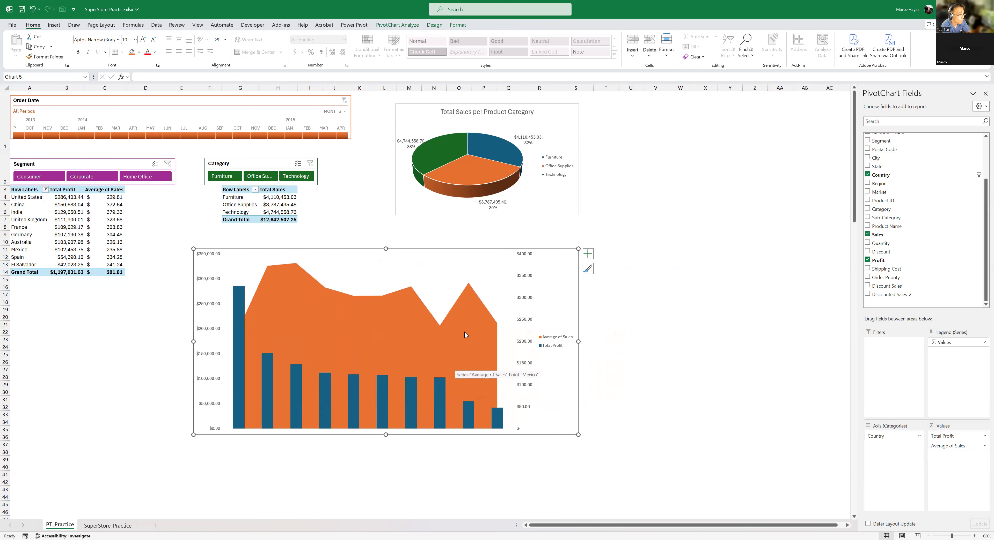
pyautogui.click(49, 222)
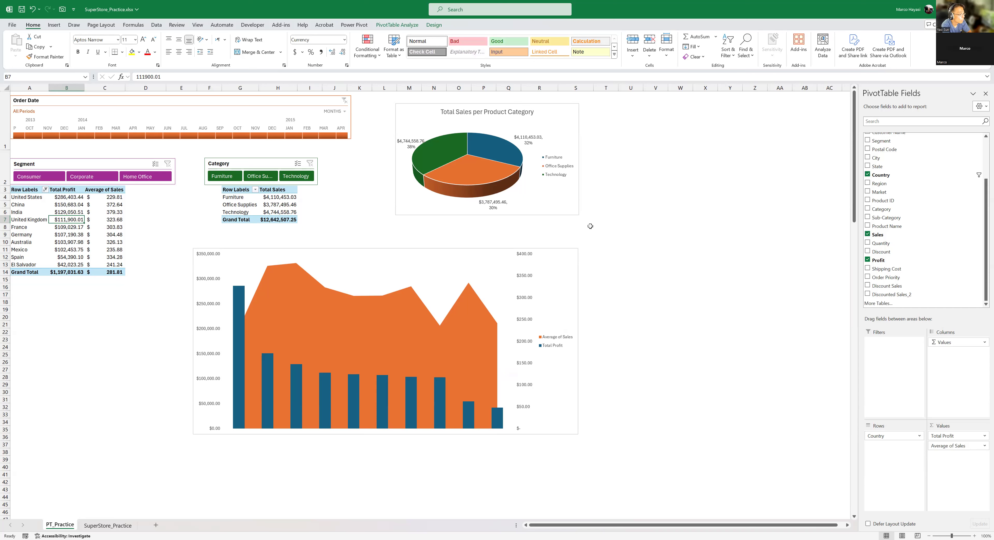
pyautogui.click(396, 25)
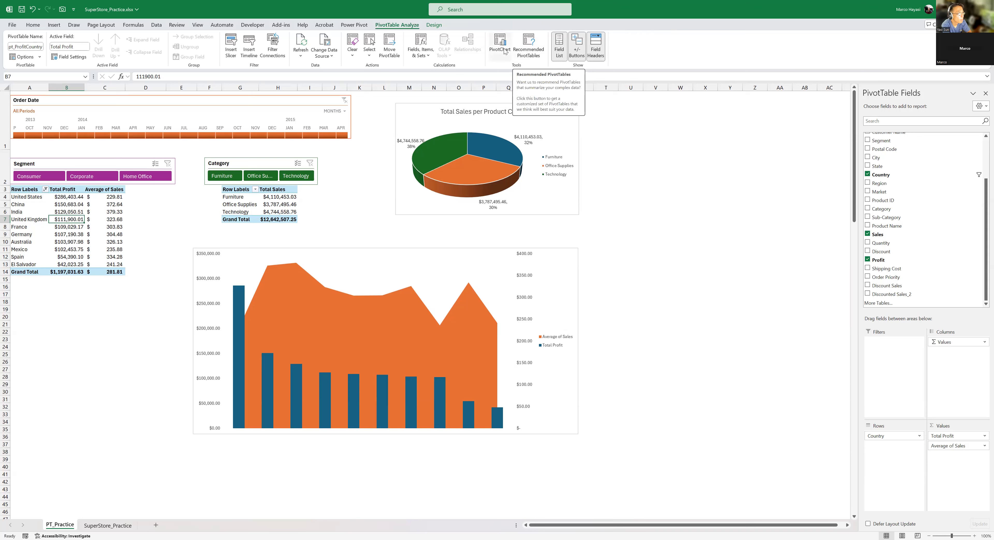
pyautogui.click(80, 246)
pyautogui.click(68, 213)
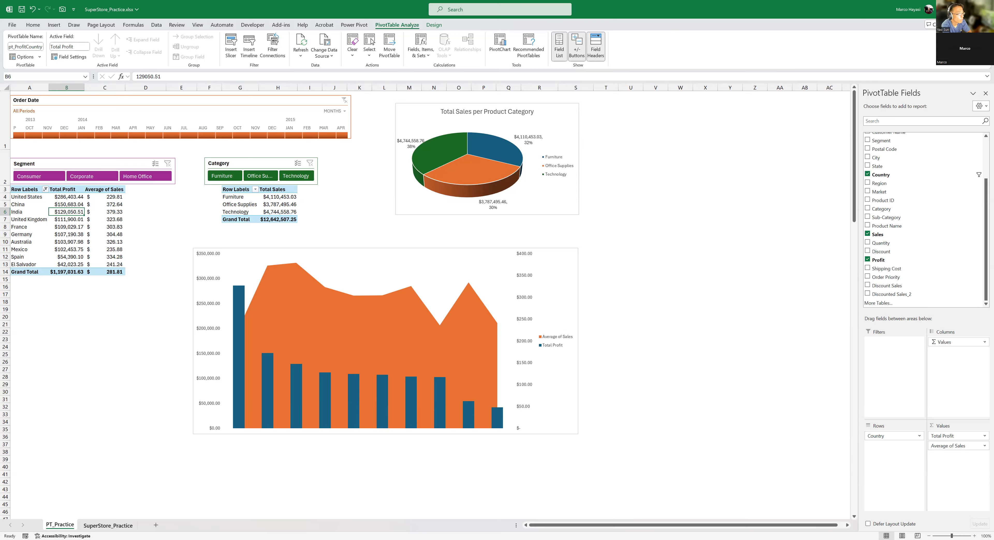
# - Check the source data columns on the SuperStore_Practice sheet and return to PT_Practice
pyautogui.hotkey('ctrl', 'pagedown')
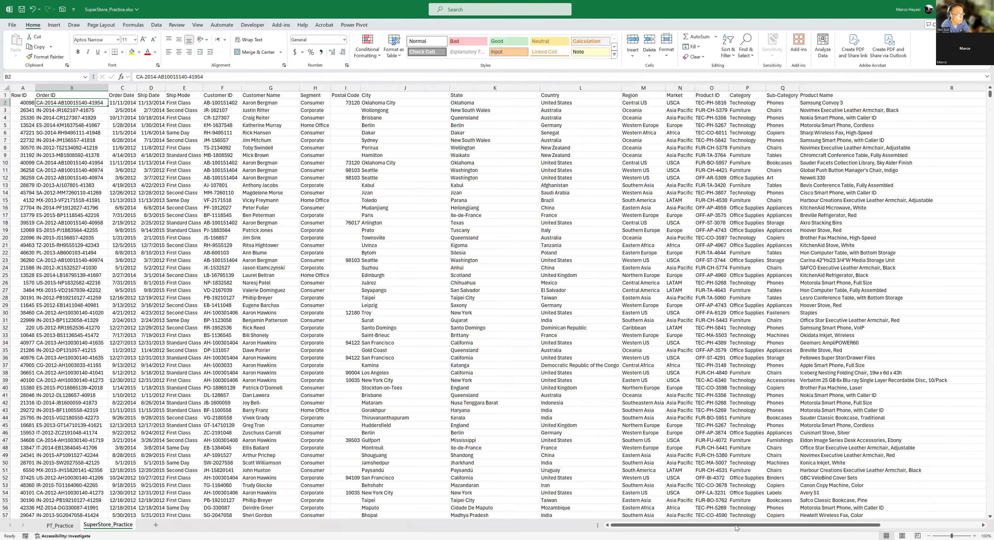
pyautogui.moveTo(732, 525); pyautogui.dragTo(794, 525)
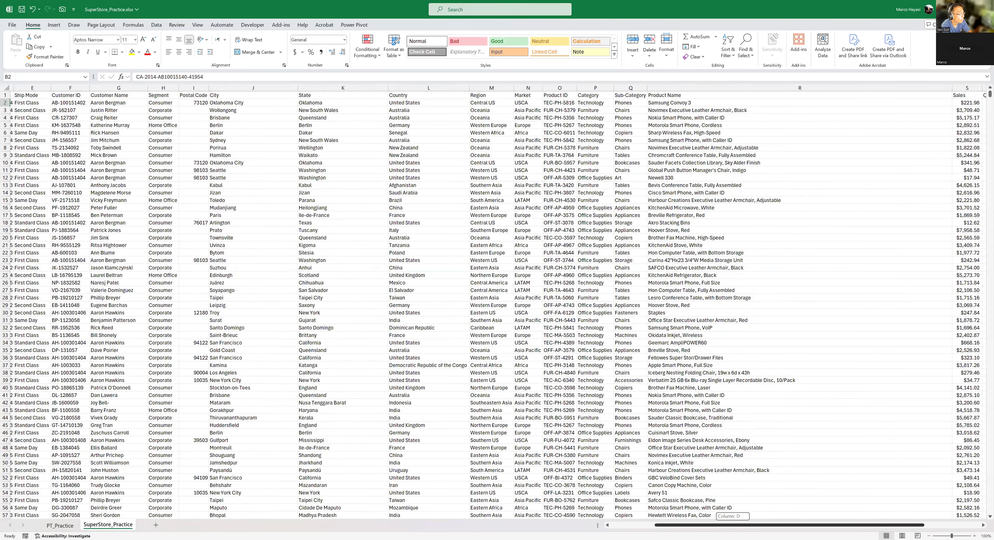
pyautogui.hotkey('ctrl', 'pageup')
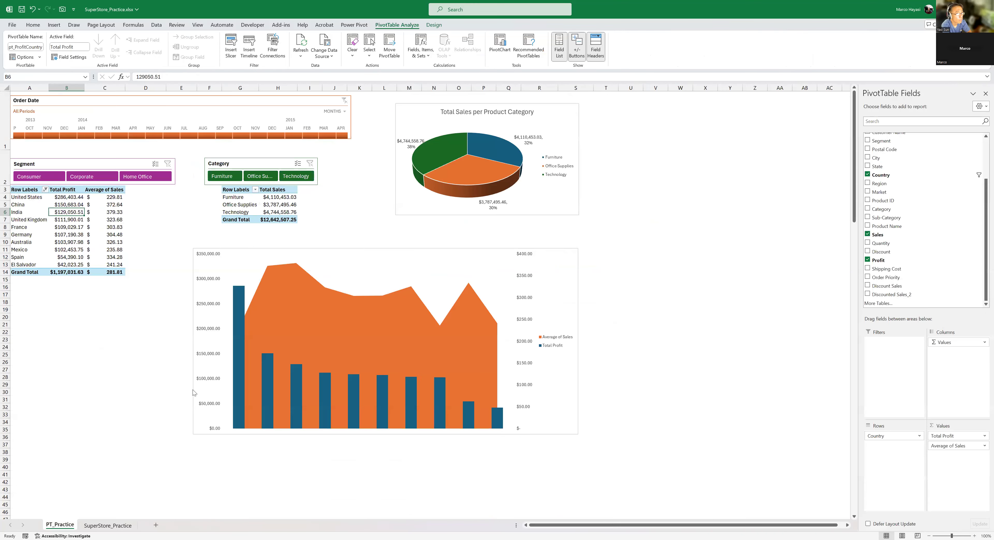
# - Shift the combo chart's plot area rightward and move the chart below the category pie chart, clear of the cells under the PivotTables
pyautogui.click(471, 258)
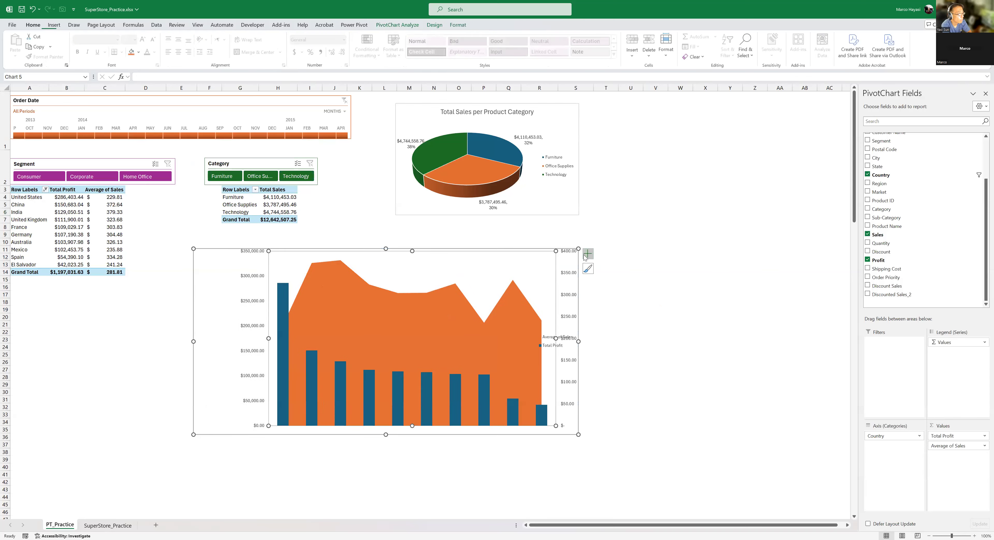
pyautogui.moveTo(197, 267); pyautogui.dragTo(385, 247)
pyautogui.click(147, 333)
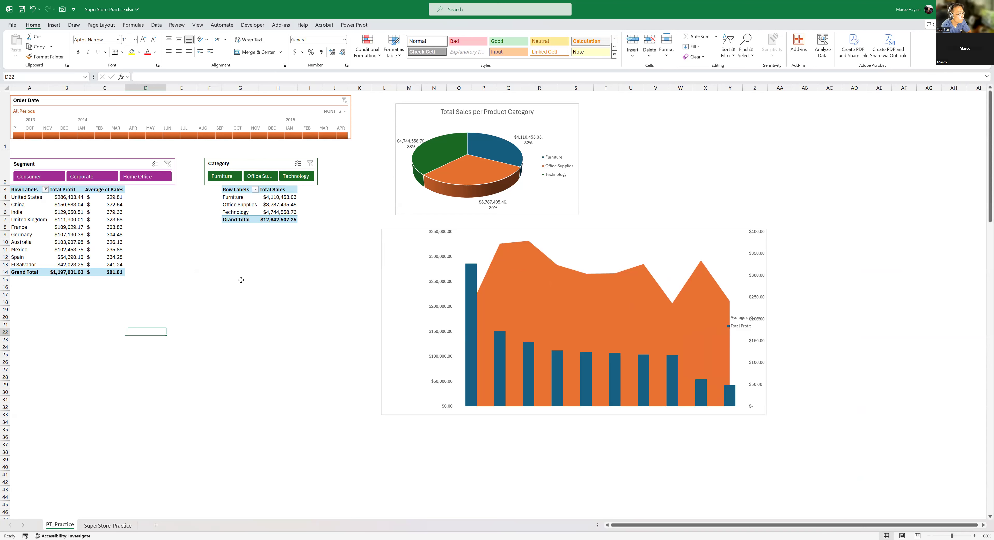
# - Insert a PivotTable at cell F15 of PT_Practice, using SuperStore_Practice range A1:Y51296 as its source
pyautogui.click(212, 280)
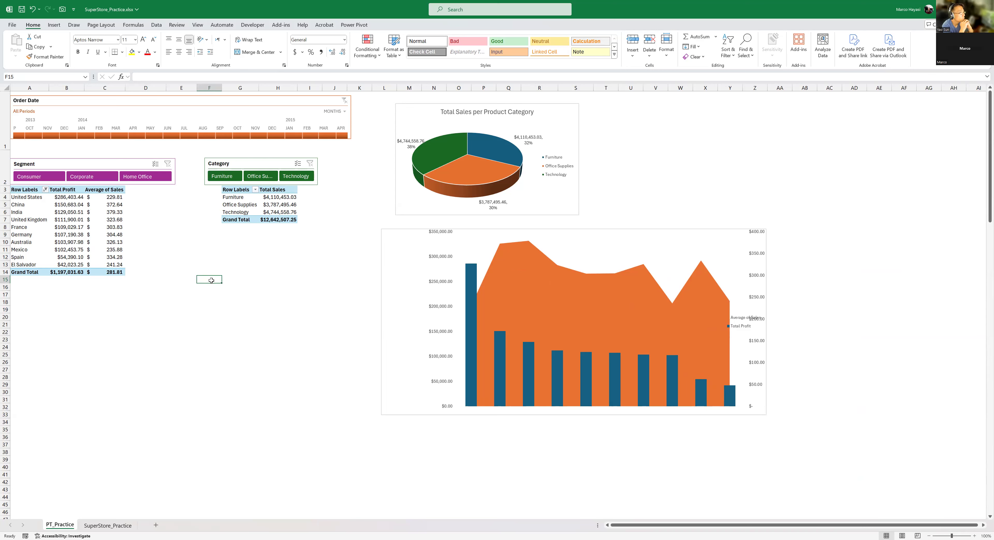
pyautogui.click(57, 26)
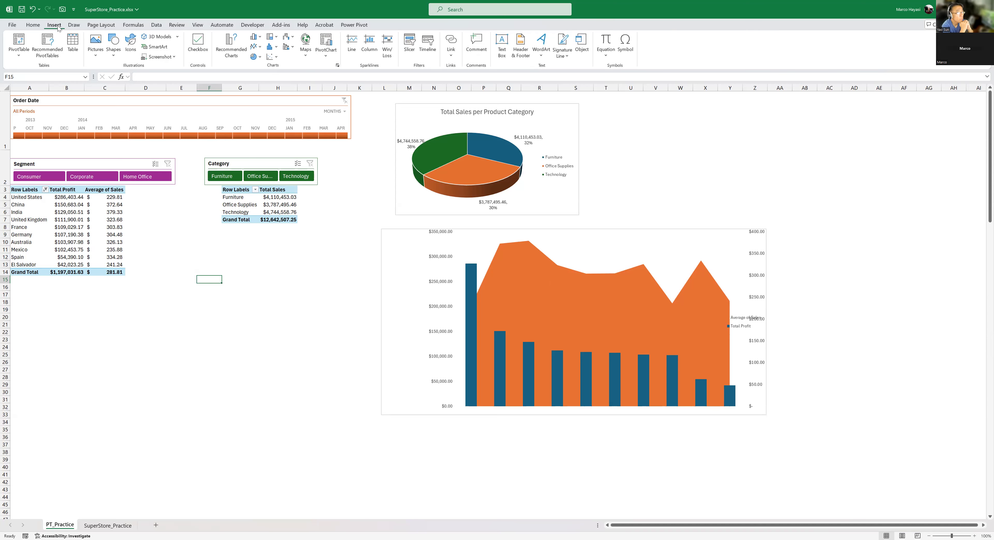
pyautogui.click(18, 54)
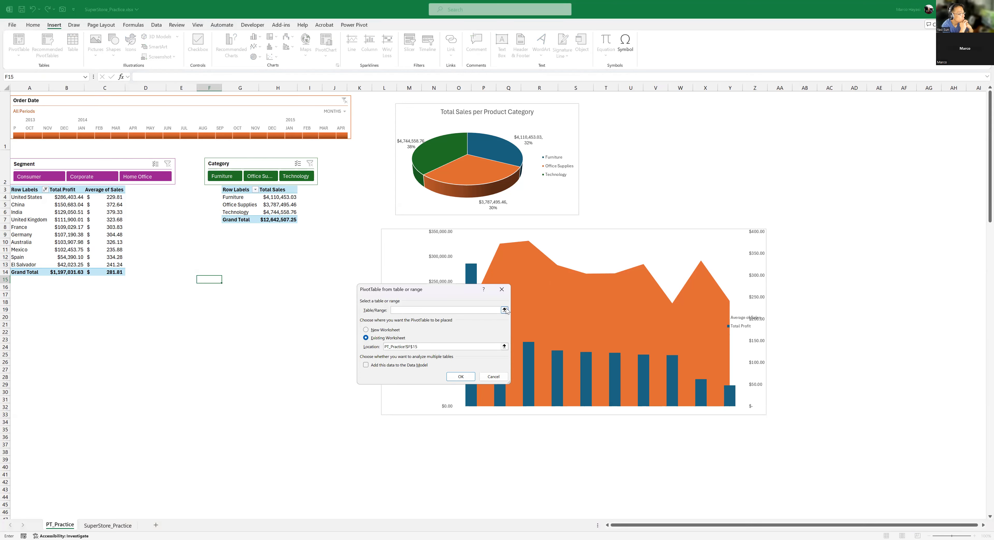
pyautogui.click(504, 310)
pyautogui.click(108, 526)
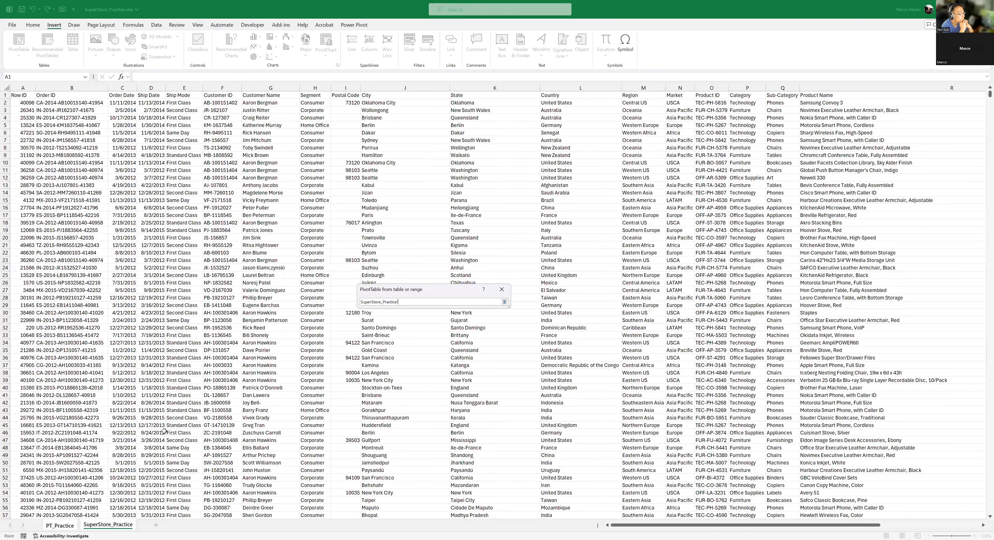
pyautogui.click(169, 423)
pyautogui.hotkey('ctrl', 'Home')
pyautogui.hotkey('ctrl', 'shift', 'Right')
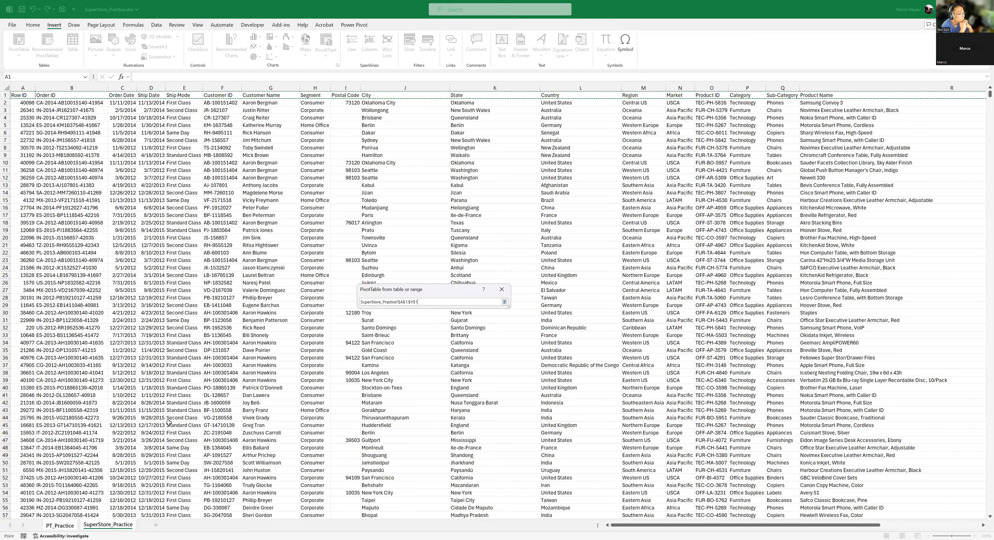
pyautogui.hotkey('ctrl', 'shift', 'Down')
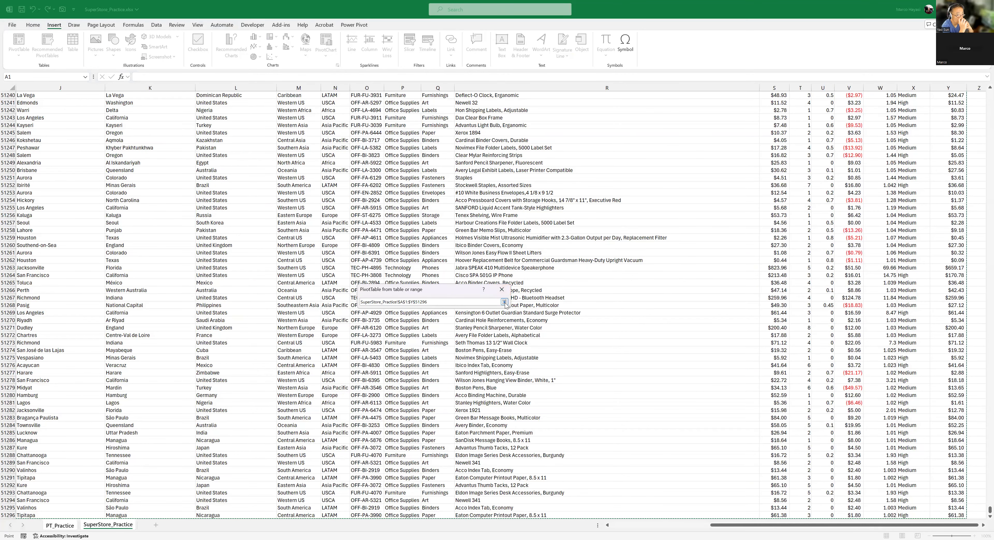
pyautogui.click(504, 302)
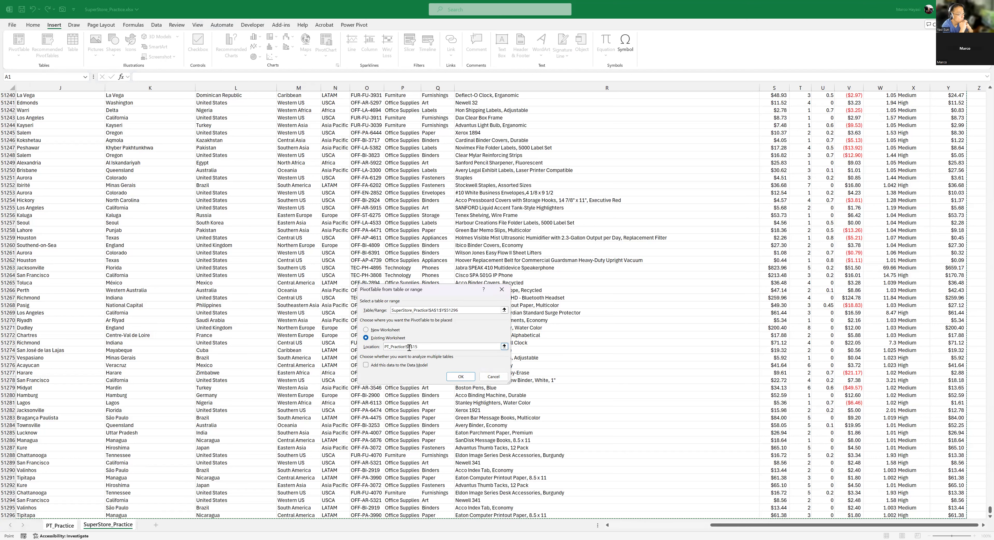
pyautogui.click(460, 377)
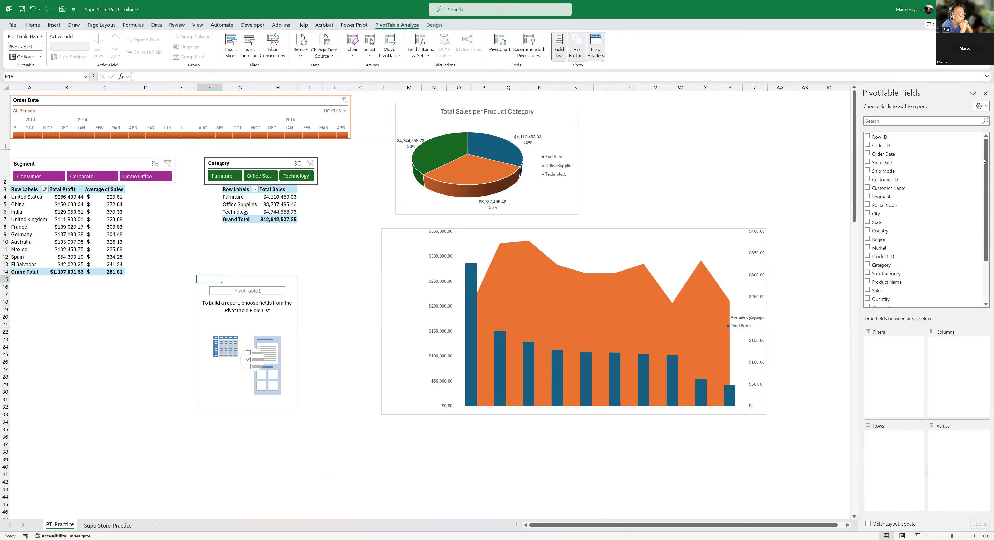
# - Add State to the rows and Sales to the values of the new PivotTable
pyautogui.moveTo(982, 166)
pyautogui.mouseDown()
pyautogui.moveTo(983, 246)
pyautogui.moveTo(982, 172)
pyautogui.mouseUp()
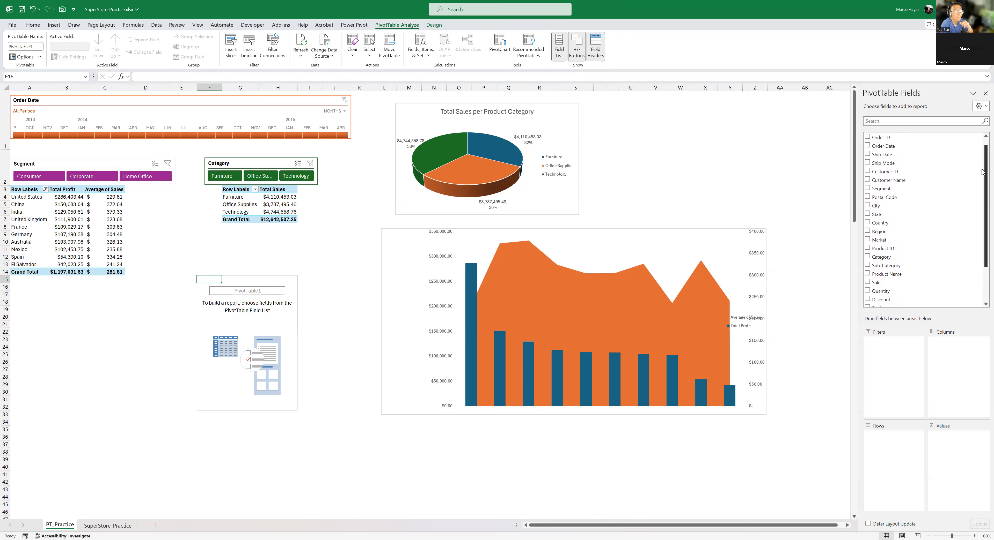
pyautogui.moveTo(882, 215); pyautogui.dragTo(882, 444)
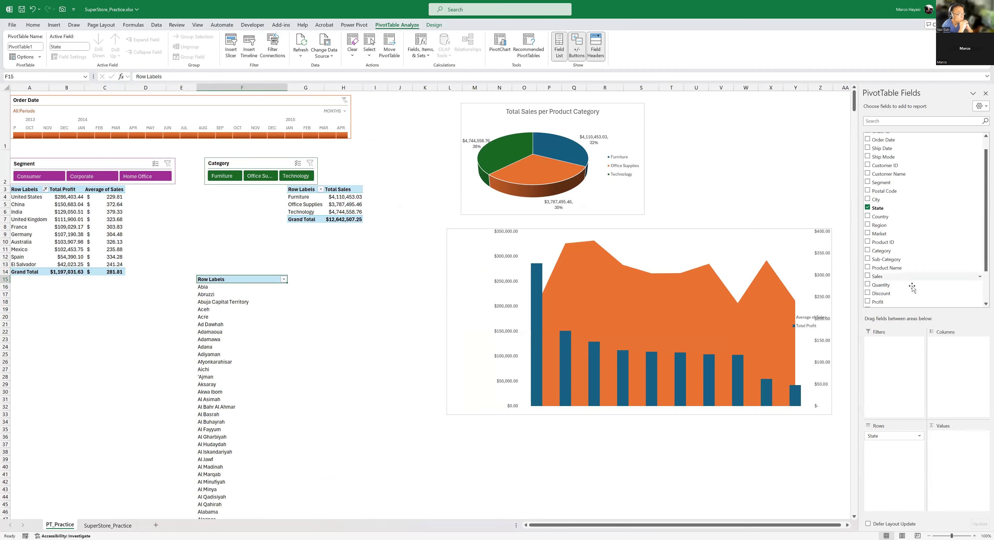
pyautogui.scroll(-3, 982, 214)
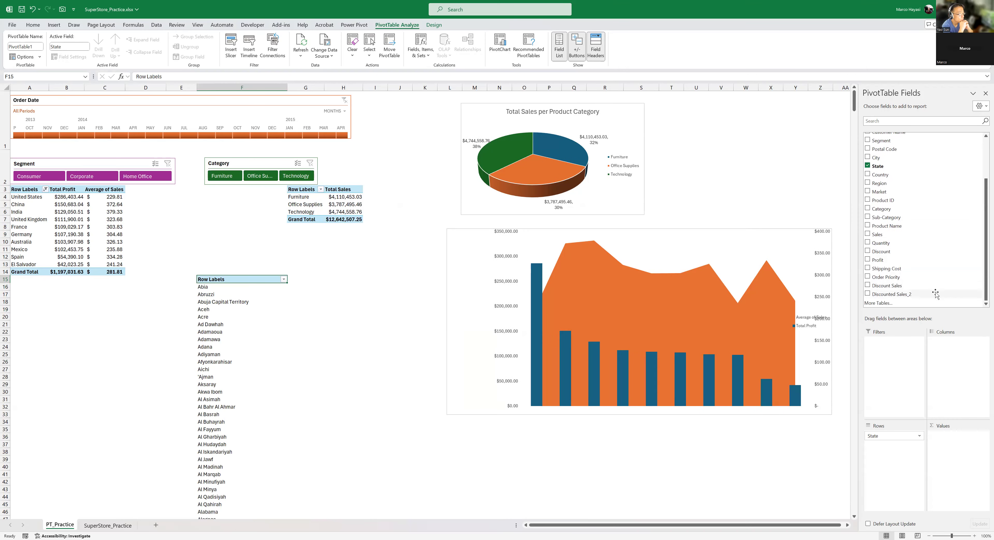
pyautogui.moveTo(883, 234); pyautogui.dragTo(957, 438)
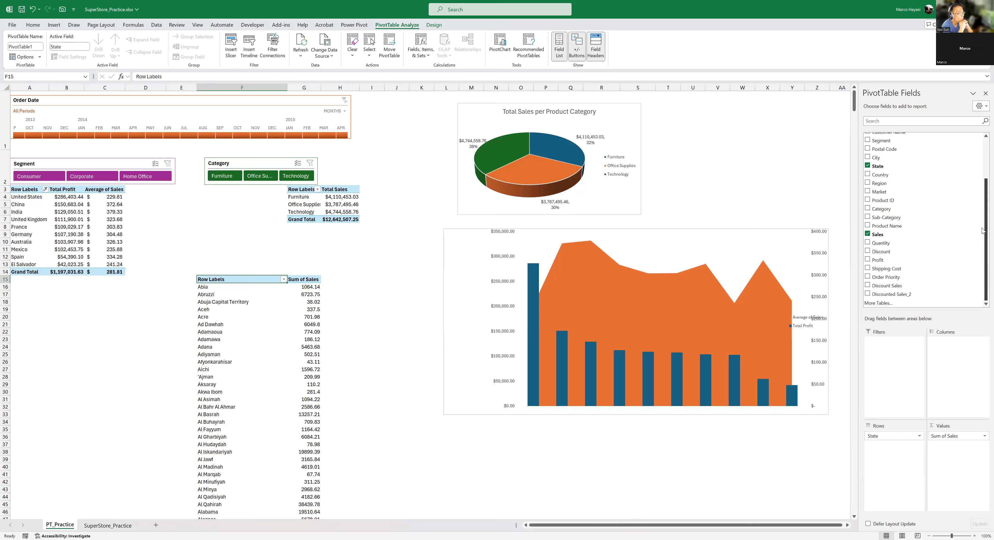
# - Add Category to the columns of the new State PivotTable
pyautogui.scroll(1, 982, 212)
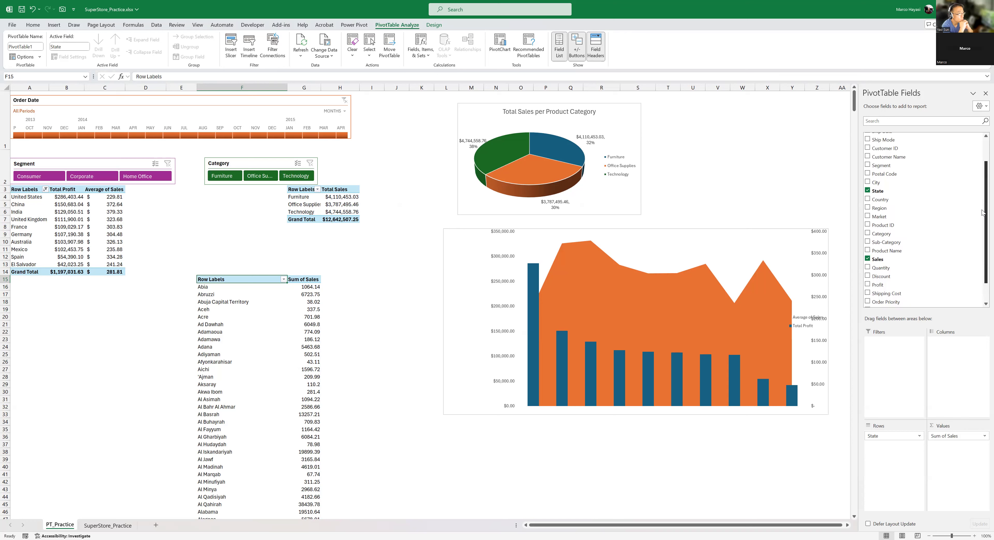
pyautogui.scroll(1, 982, 212)
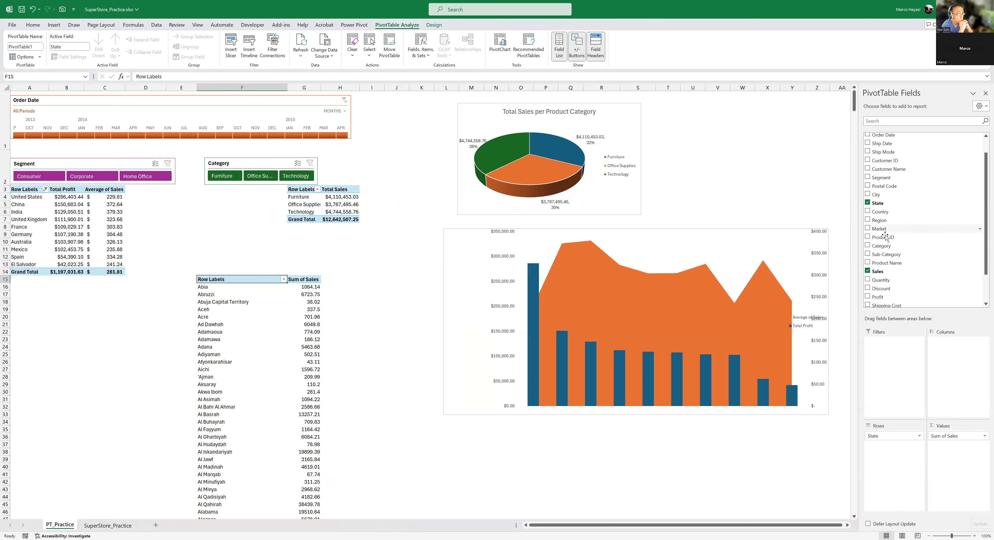
pyautogui.moveTo(887, 249); pyautogui.dragTo(957, 361)
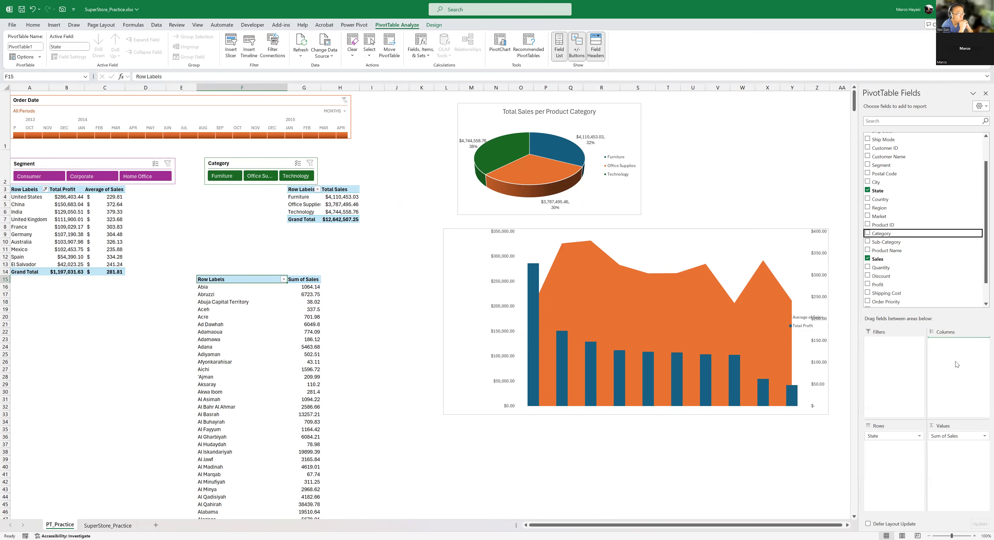
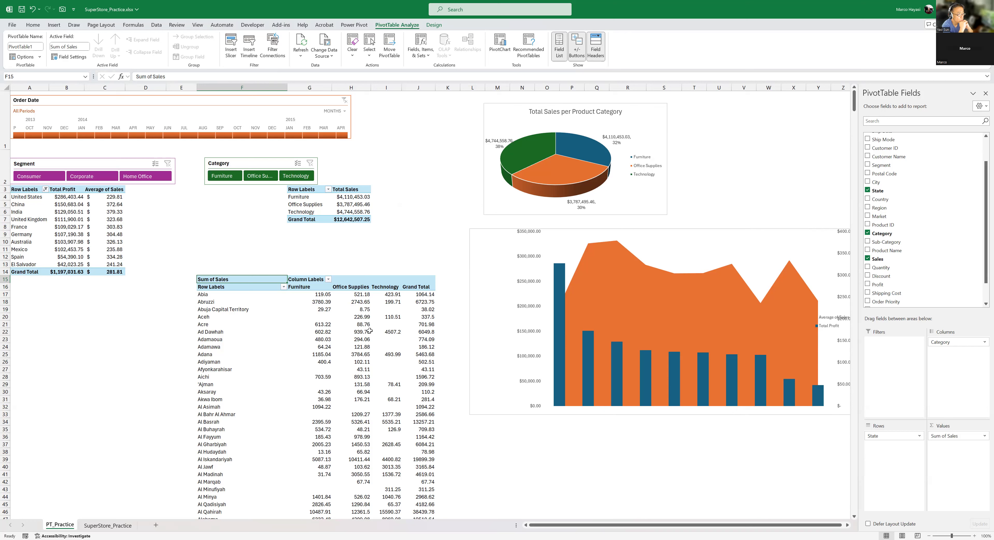
# - Format the Sum of Sales values in the State PivotTable as Currency with two decimals and the $ symbol
pyautogui.click(366, 297)
pyautogui.click(360, 317)
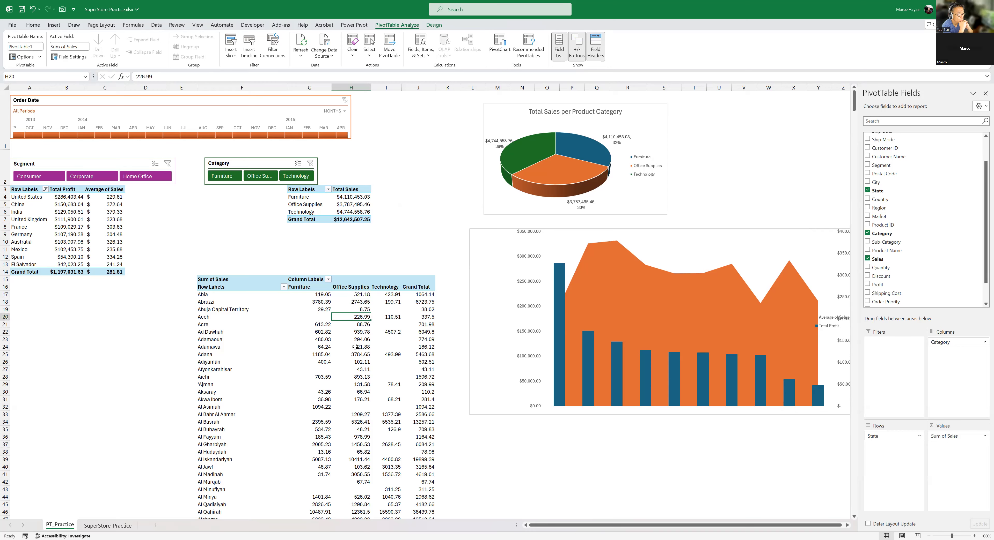
pyautogui.scroll(-1, 356, 347)
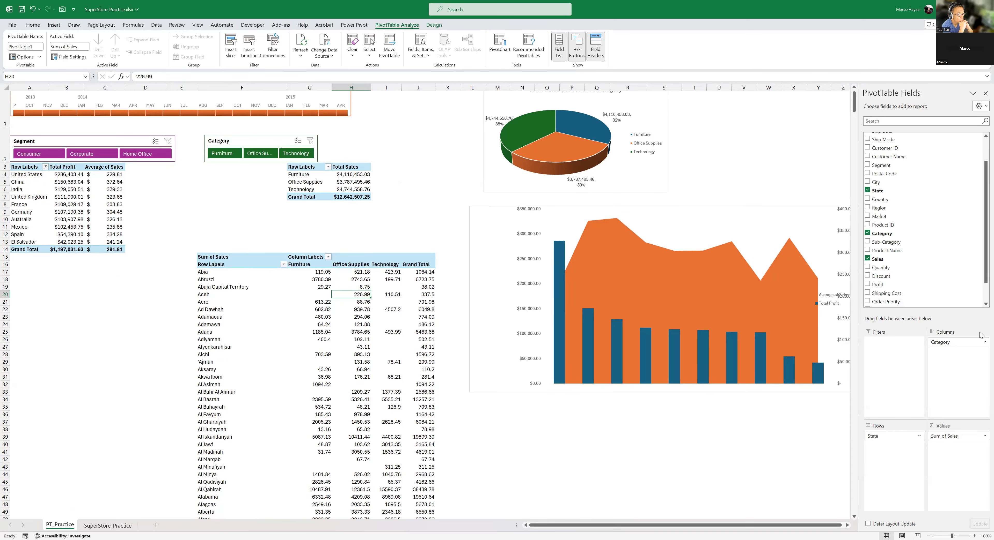
pyautogui.click(971, 436)
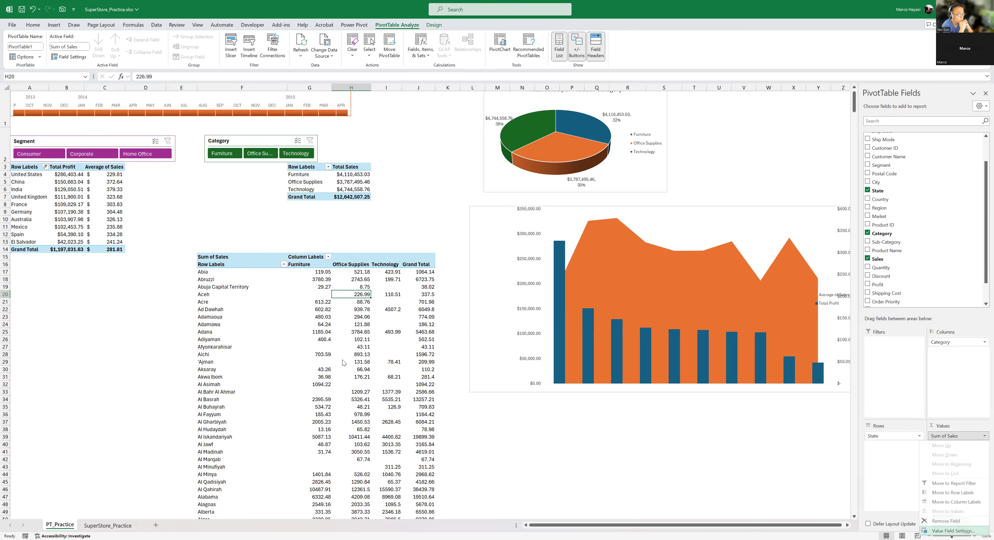
pyautogui.click(394, 381)
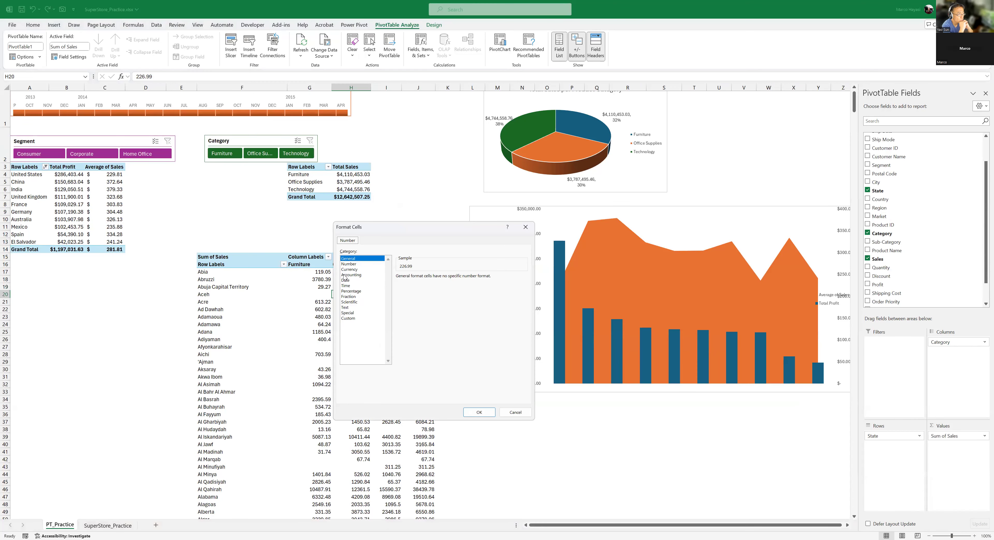
pyautogui.click(349, 269)
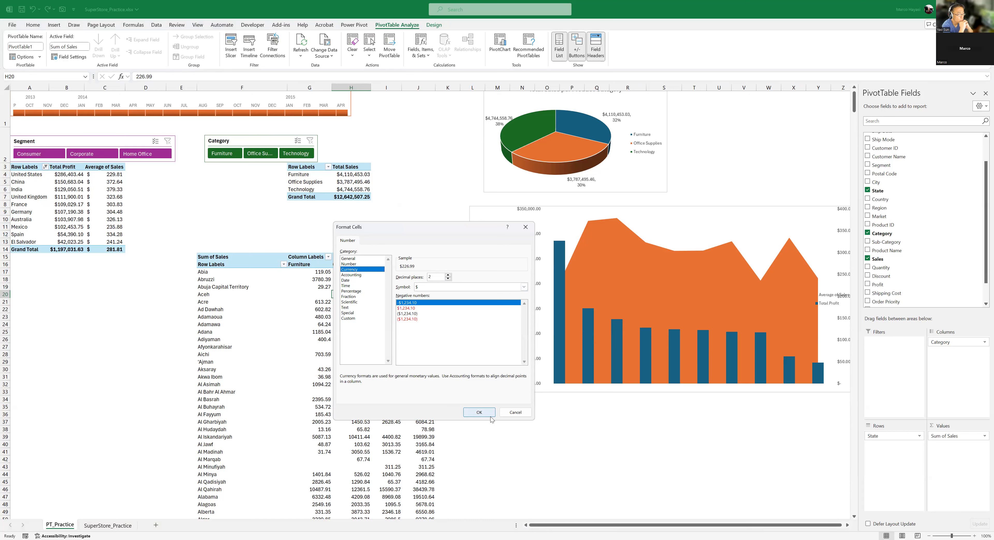
pyautogui.press('Return')
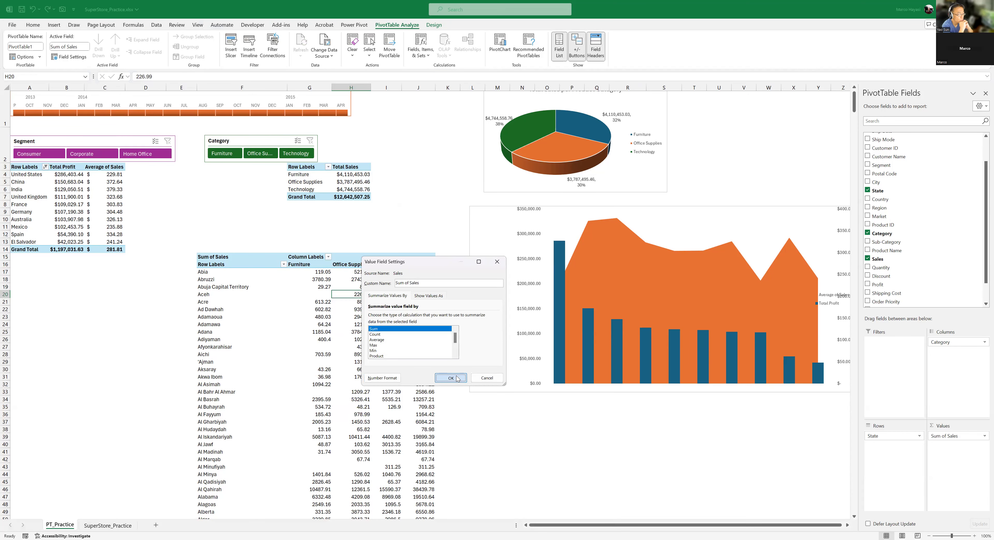
pyautogui.click(451, 379)
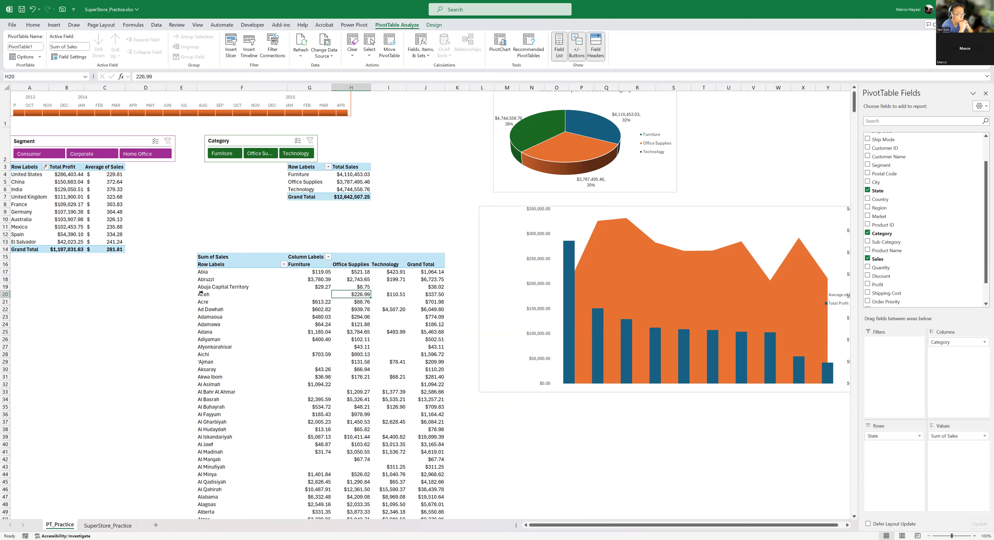
pyautogui.click(346, 303)
pyautogui.click(338, 317)
pyautogui.click(318, 346)
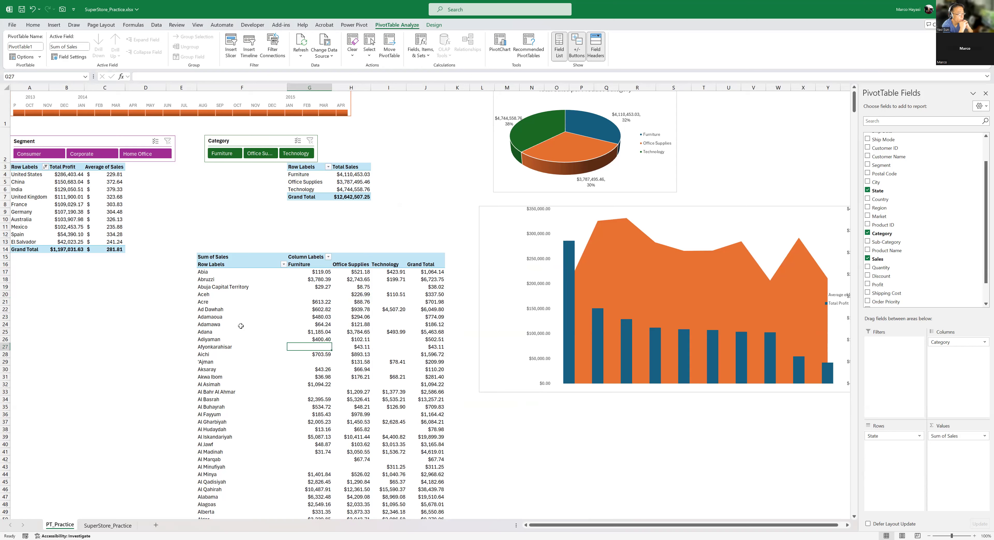
pyautogui.click(230, 348)
pyautogui.click(239, 308)
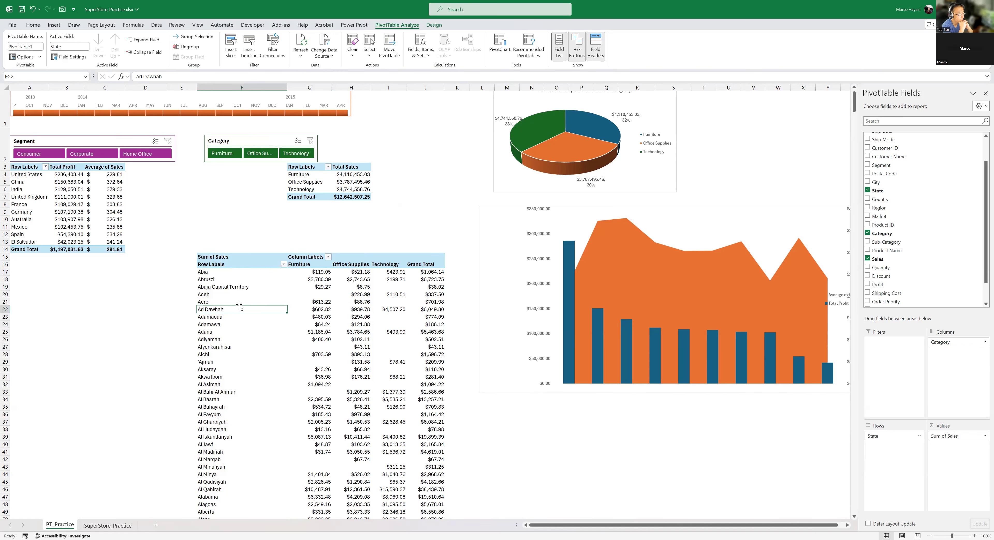
# - Filter the State rows of the new PivotTable to the Top 5 items by Sum of Sales
pyautogui.scroll(-1, 251, 301)
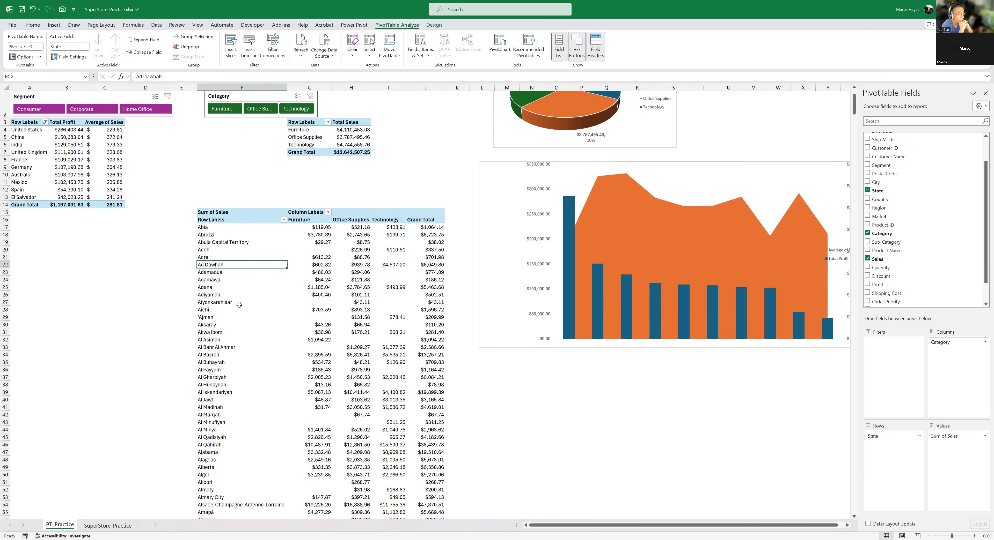
pyautogui.click(223, 235)
pyautogui.click(284, 220)
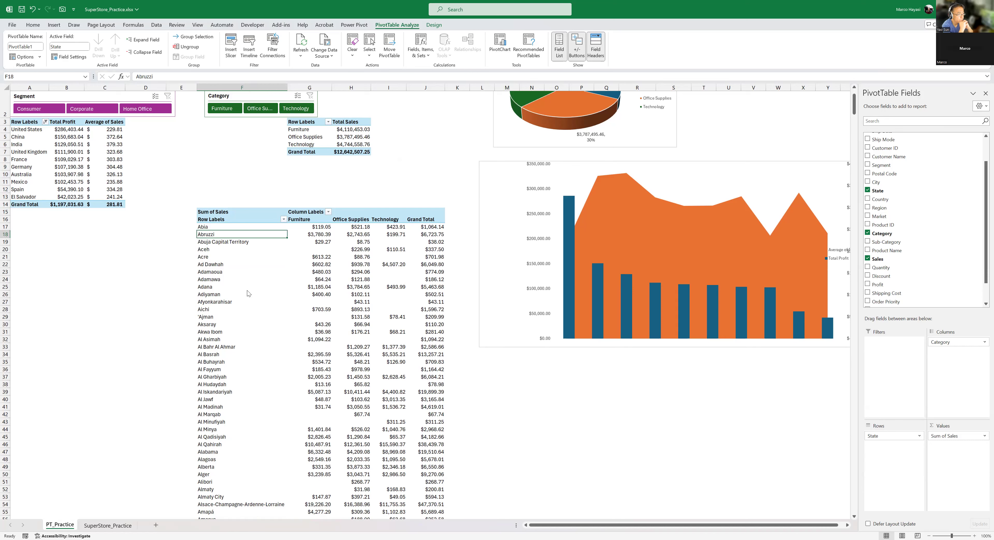
pyautogui.moveTo(269, 289)
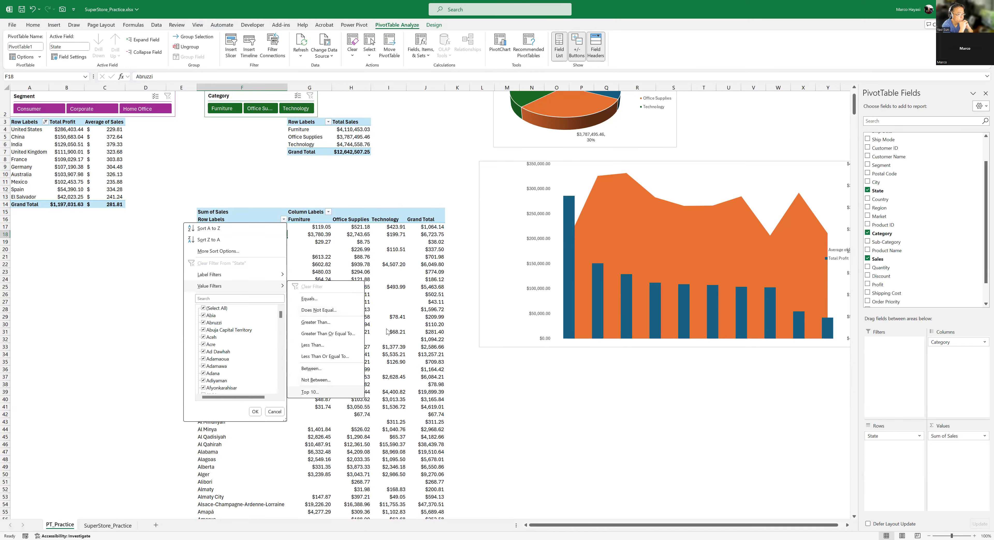
pyautogui.click(309, 392)
pyautogui.write('5')
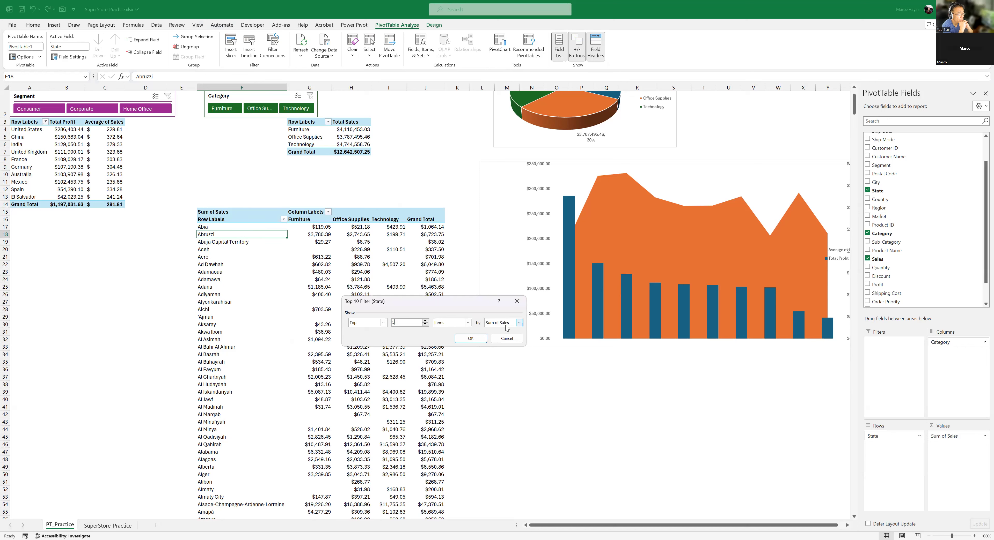
pyautogui.click(474, 340)
# - Insert a Stacked Column PivotChart based on the State and Category PivotTable
pyautogui.click(334, 237)
pyautogui.click(266, 236)
pyautogui.click(269, 227)
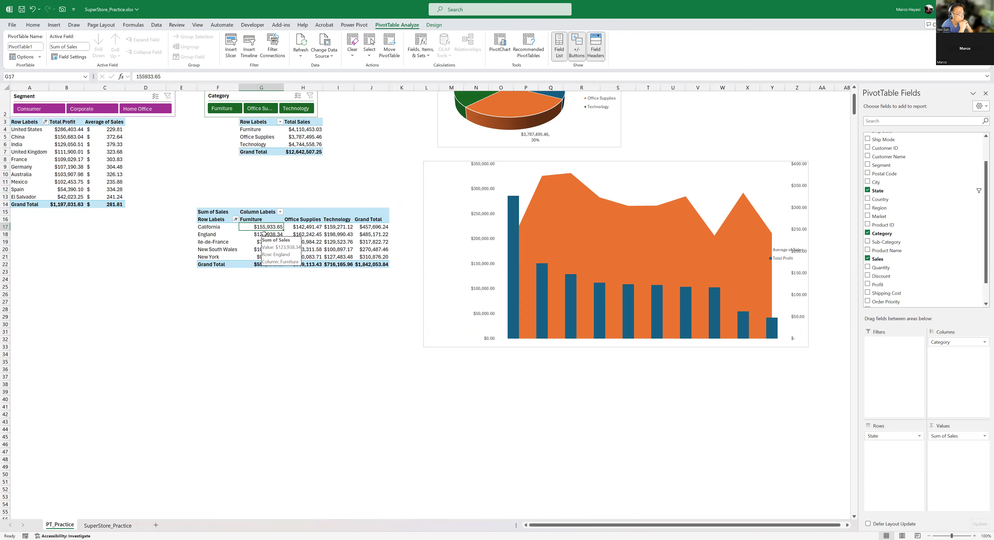
pyautogui.click(535, 54)
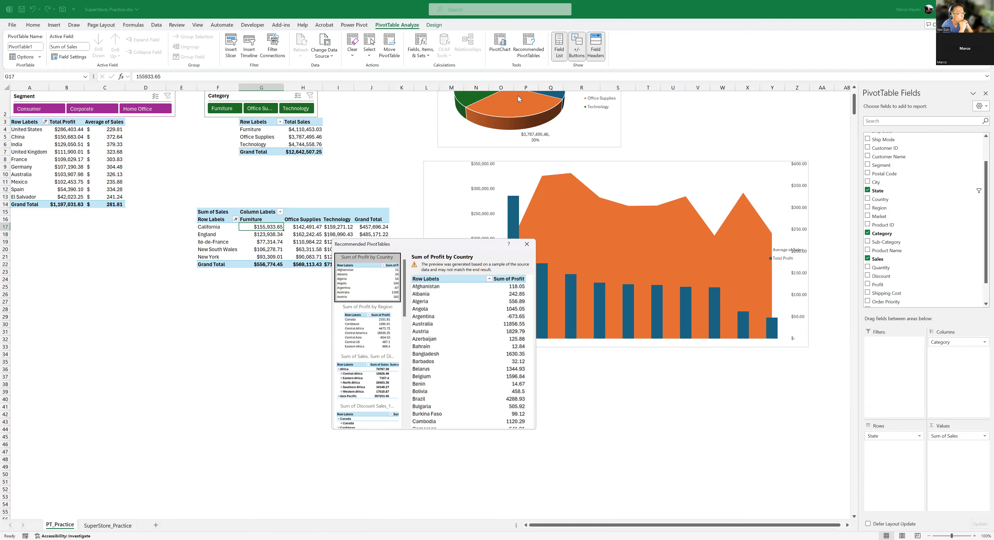
pyautogui.click(532, 246)
pyautogui.click(498, 45)
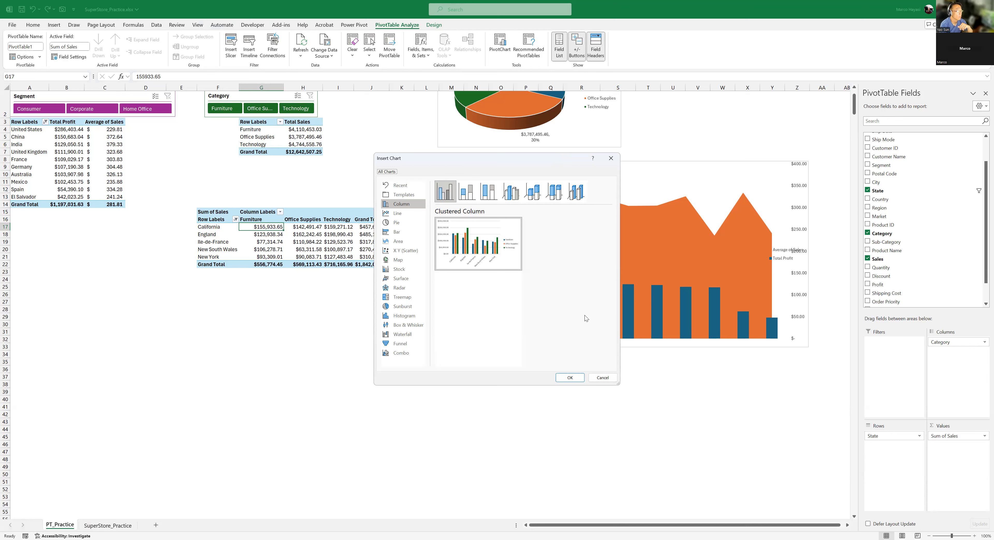
pyautogui.moveTo(468, 270)
pyautogui.click(396, 216)
pyautogui.click(395, 223)
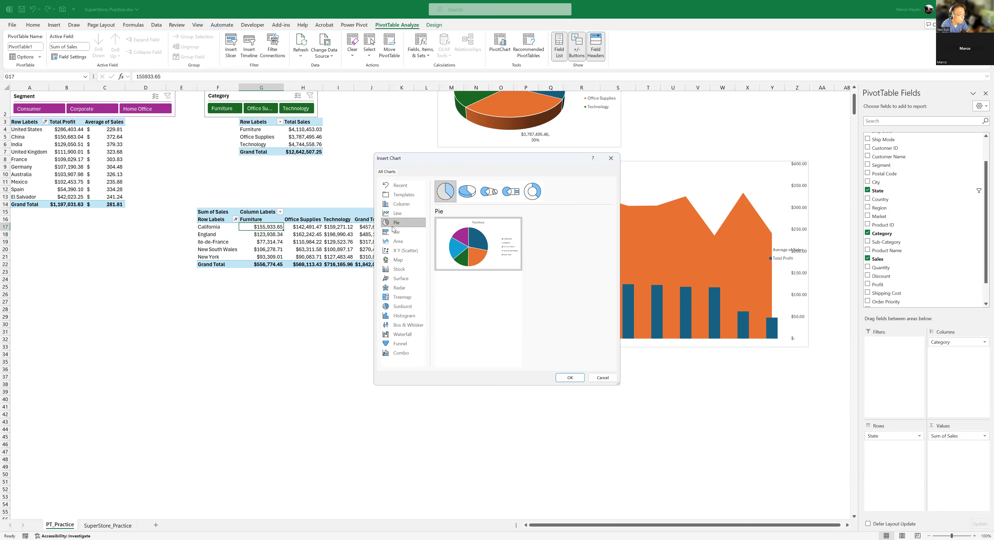
pyautogui.click(398, 205)
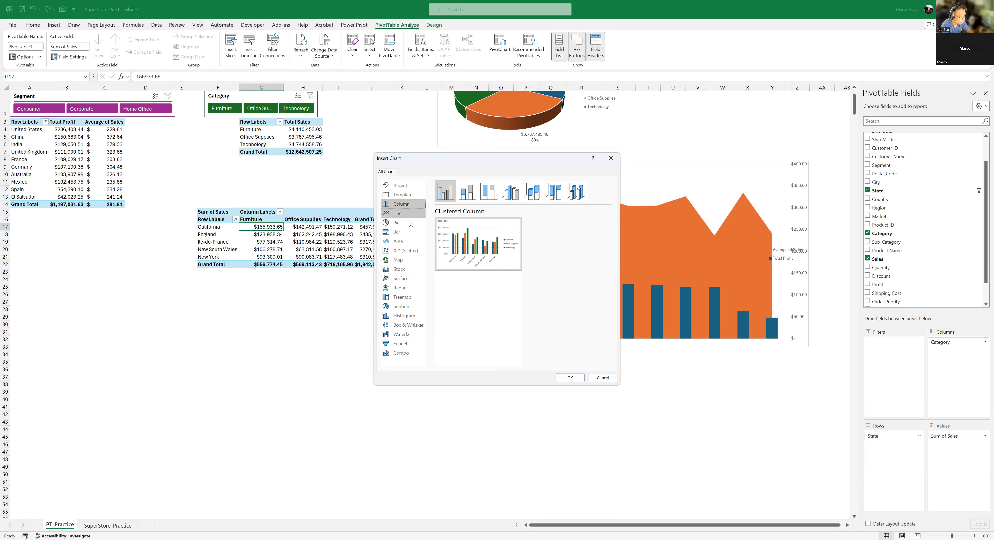
pyautogui.click(402, 242)
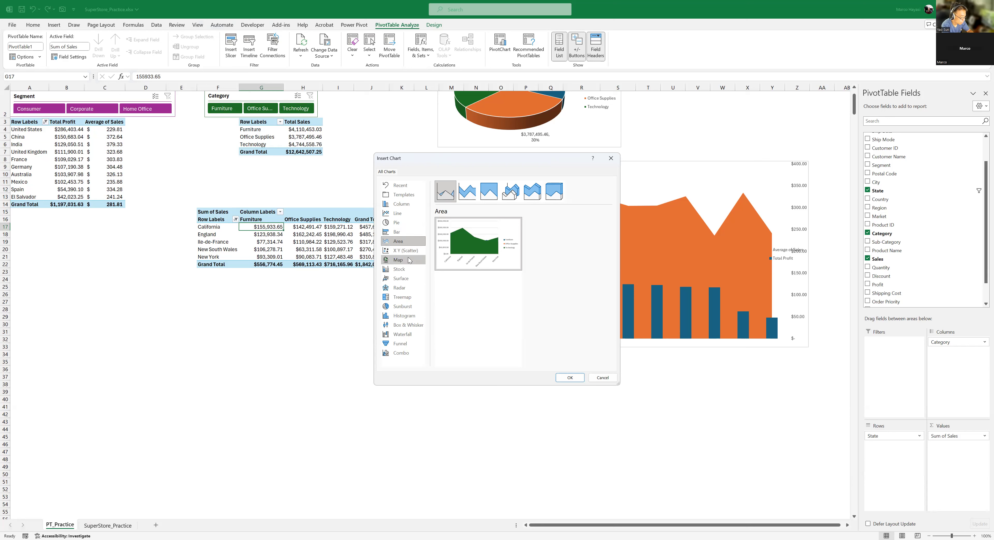
pyautogui.click(400, 206)
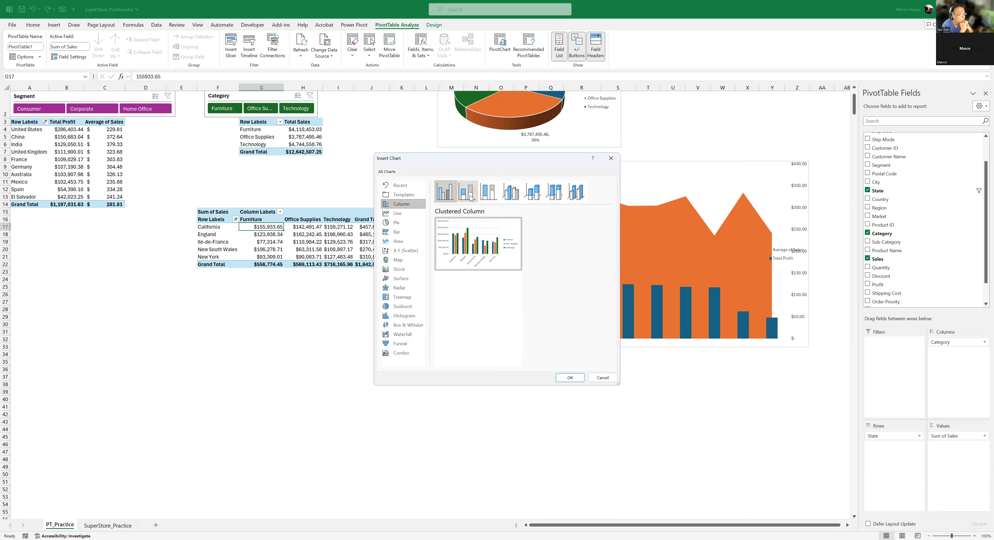
pyautogui.click(471, 197)
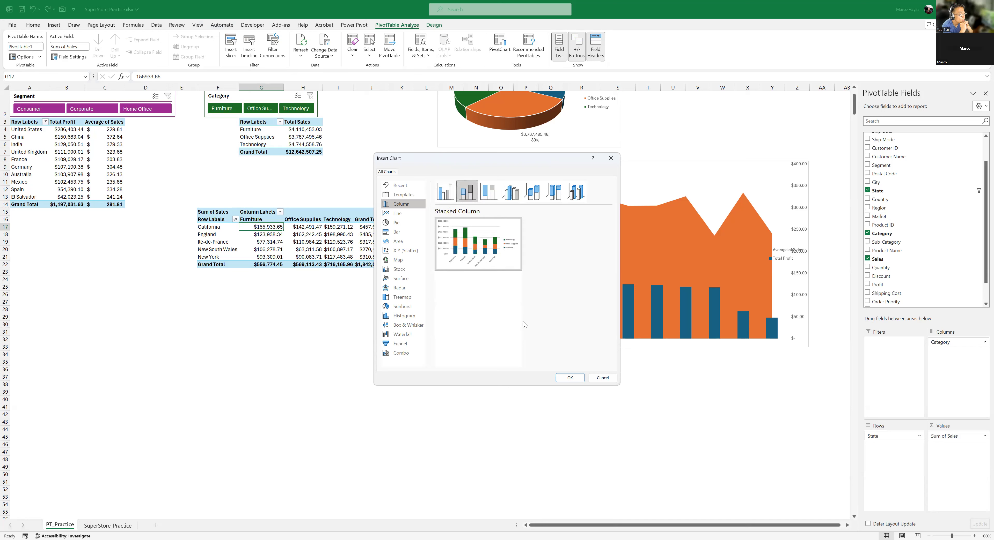
pyautogui.moveTo(438, 258)
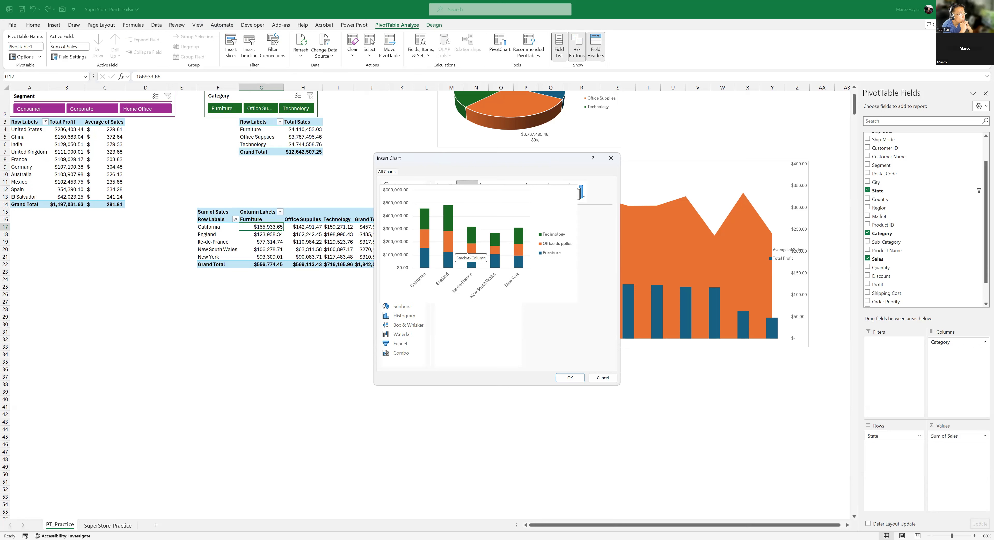
pyautogui.click(577, 378)
# - Place the new chart beneath the State PivotTable and hide all of its field buttons
pyautogui.moveTo(496, 255); pyautogui.dragTo(359, 295)
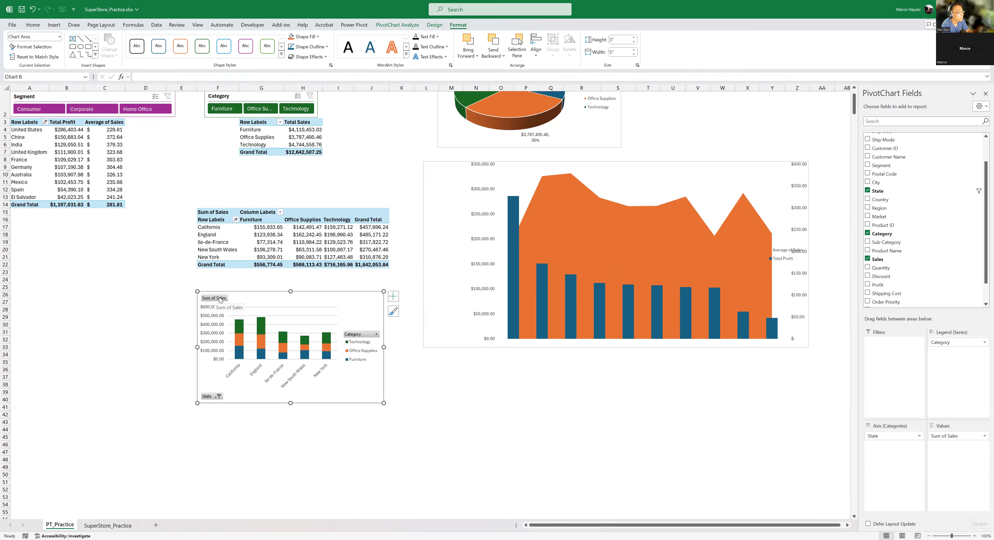
pyautogui.rightClick(219, 297)
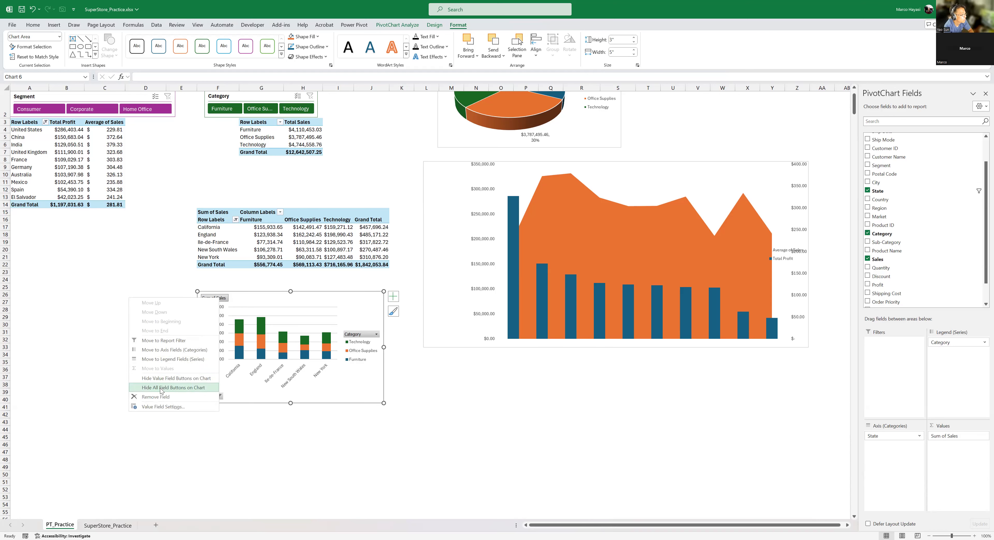
pyautogui.click(175, 390)
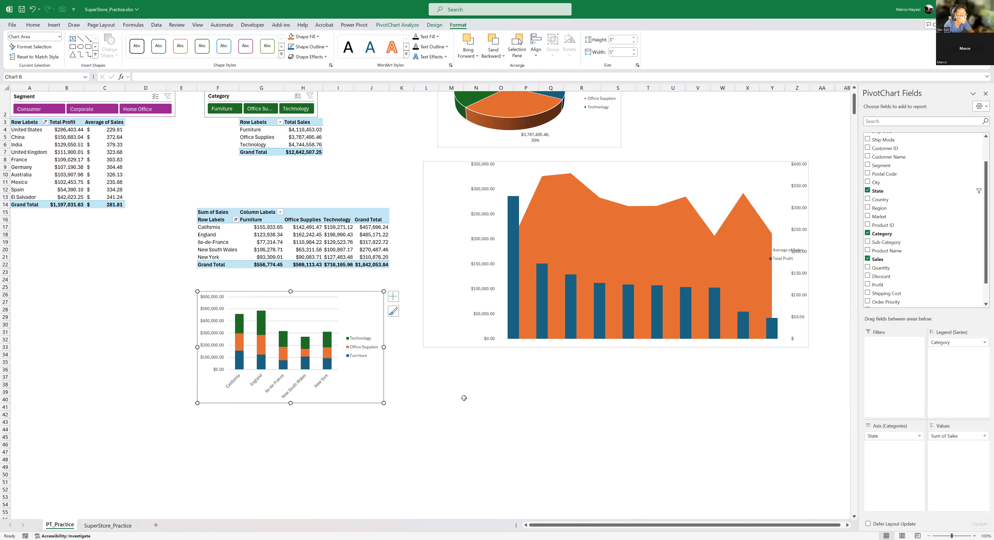
# - Widen the stacked column chart to about 5.4 inches and position its legend at the bottom
pyautogui.moveTo(383, 347); pyautogui.dragTo(399, 347)
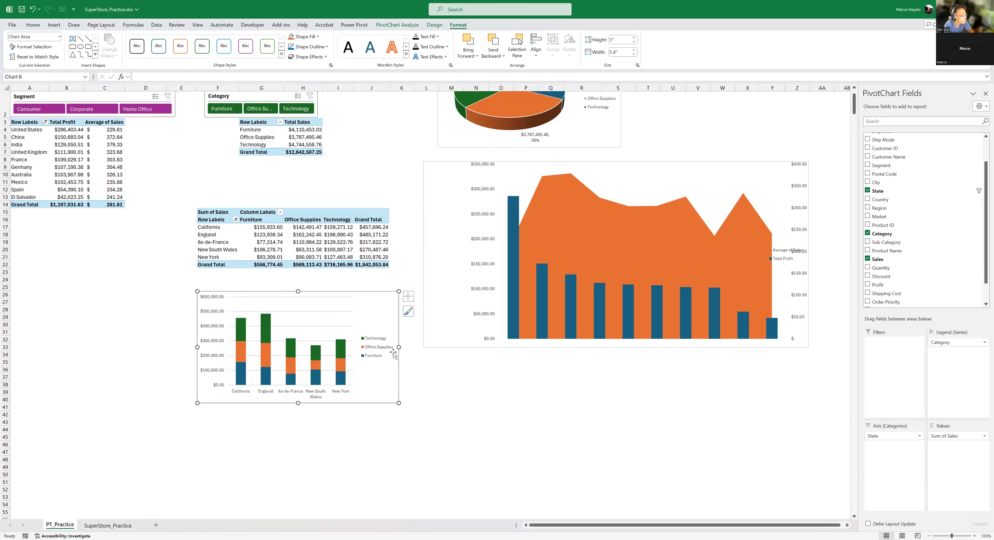
pyautogui.click(380, 343)
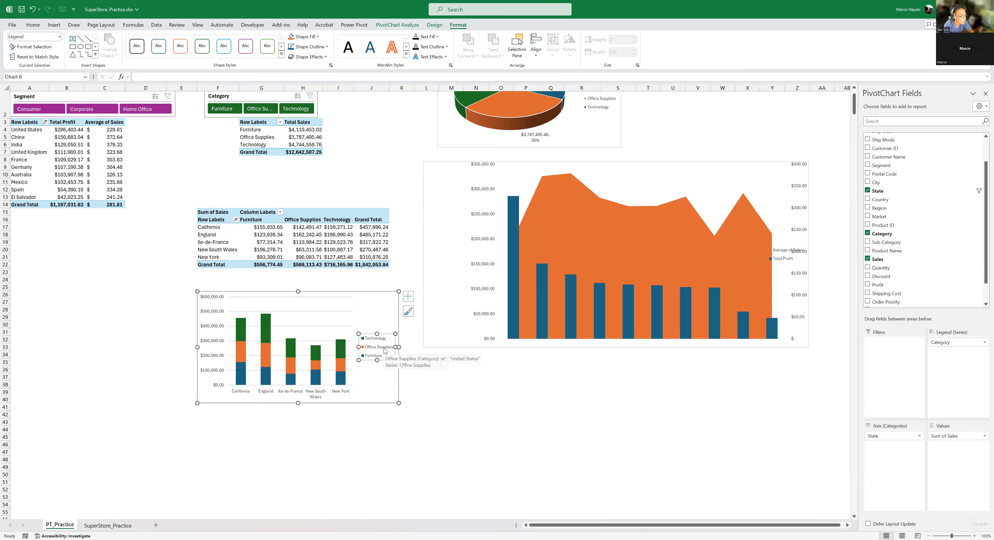
pyautogui.click(408, 297)
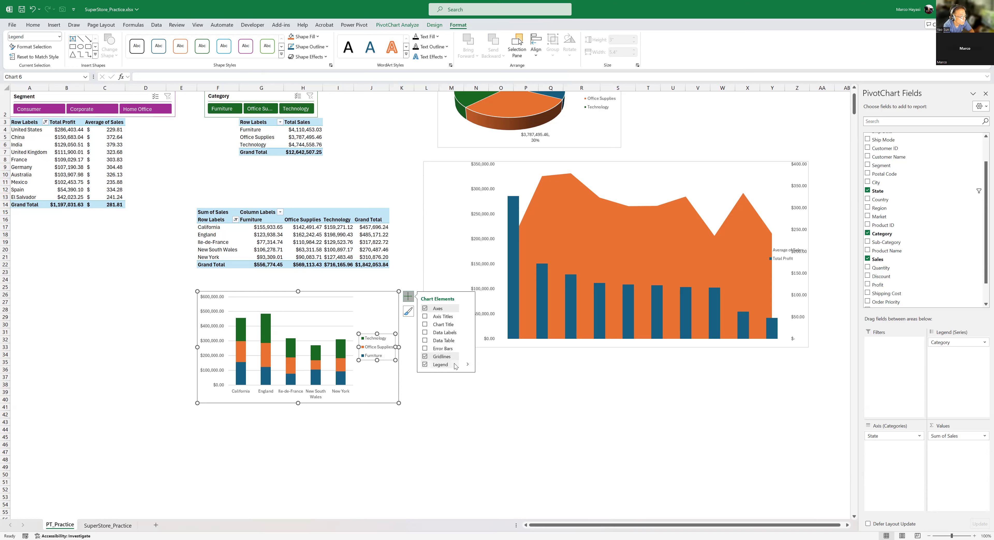
pyautogui.click(469, 365)
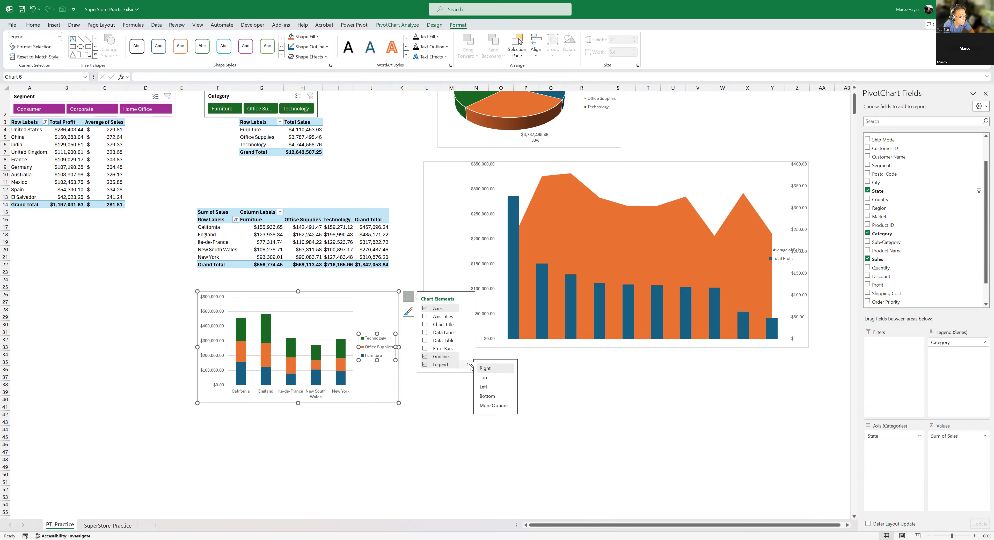
pyautogui.click(488, 397)
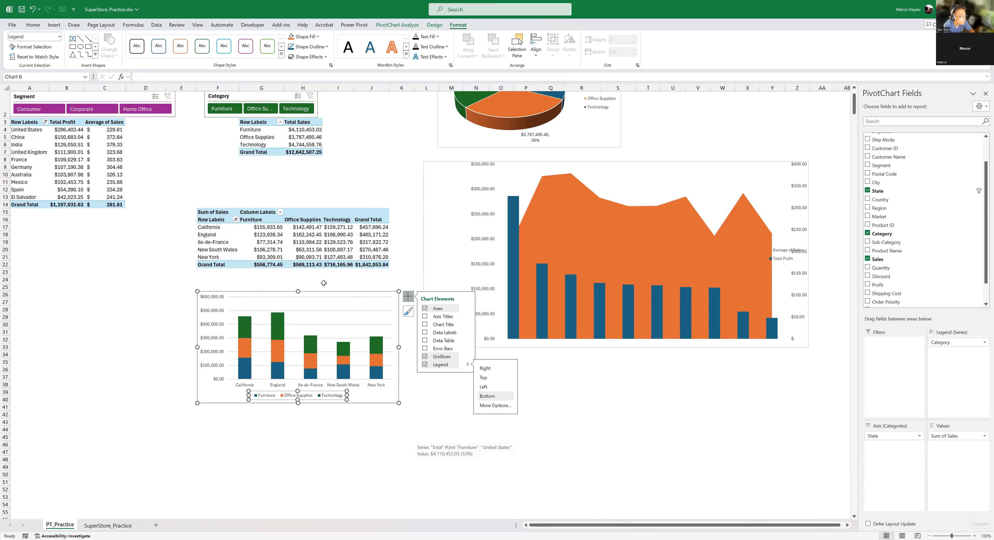
# - Move the stacked column chart down to about row 34, widened to about 7.92 inches, and delete its horizontal gridlines
pyautogui.moveTo(362, 293); pyautogui.dragTo(349, 357)
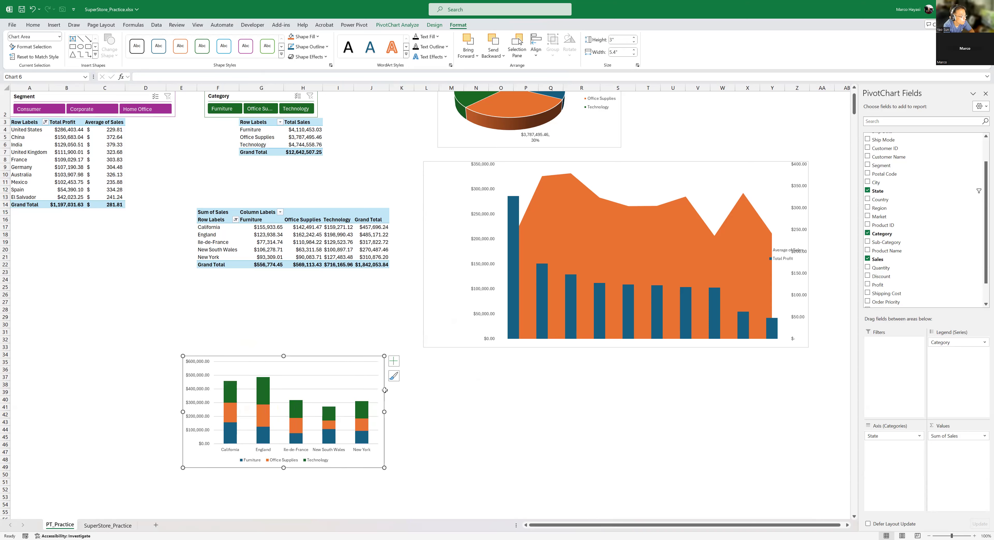
pyautogui.moveTo(384, 412); pyautogui.dragTo(479, 412)
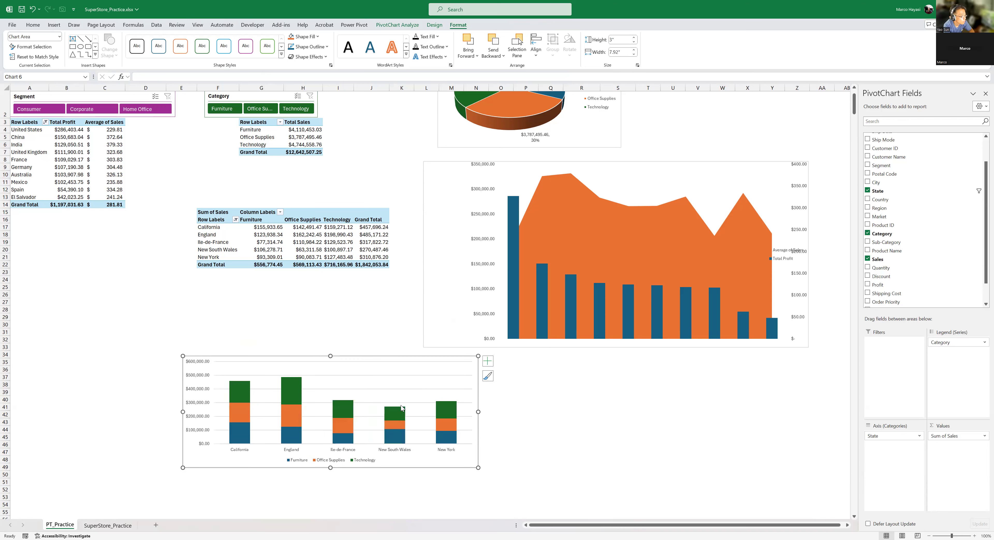
pyautogui.click(401, 376)
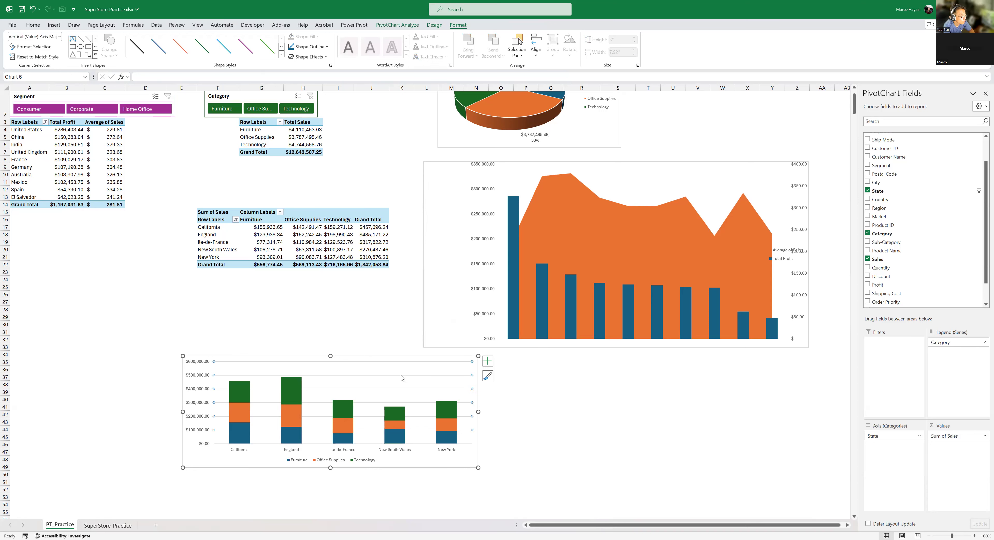
pyautogui.press('Delete')
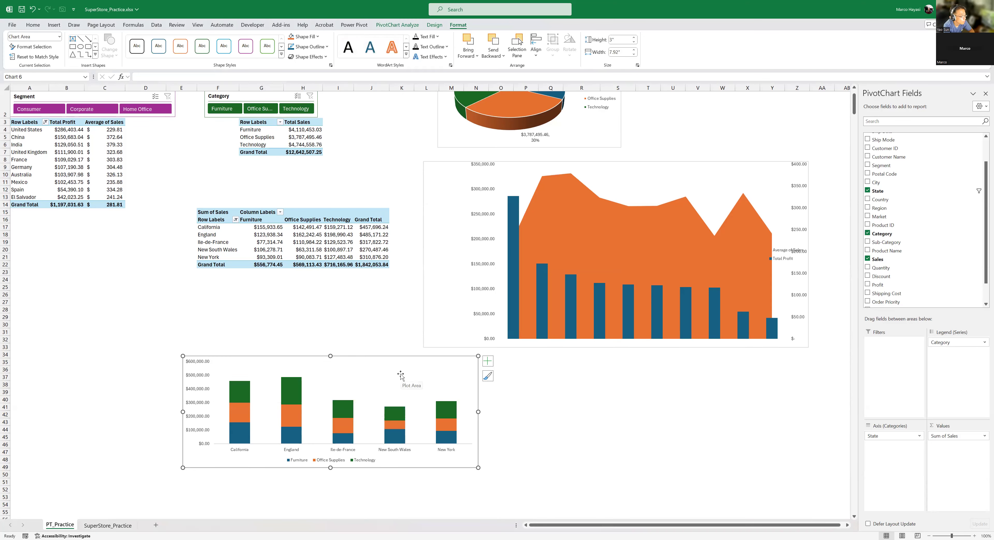
# - Increase the stacked column chart's height to about 3.24 inches and open its chart elements options
pyautogui.moveTo(331, 468); pyautogui.dragTo(330, 477)
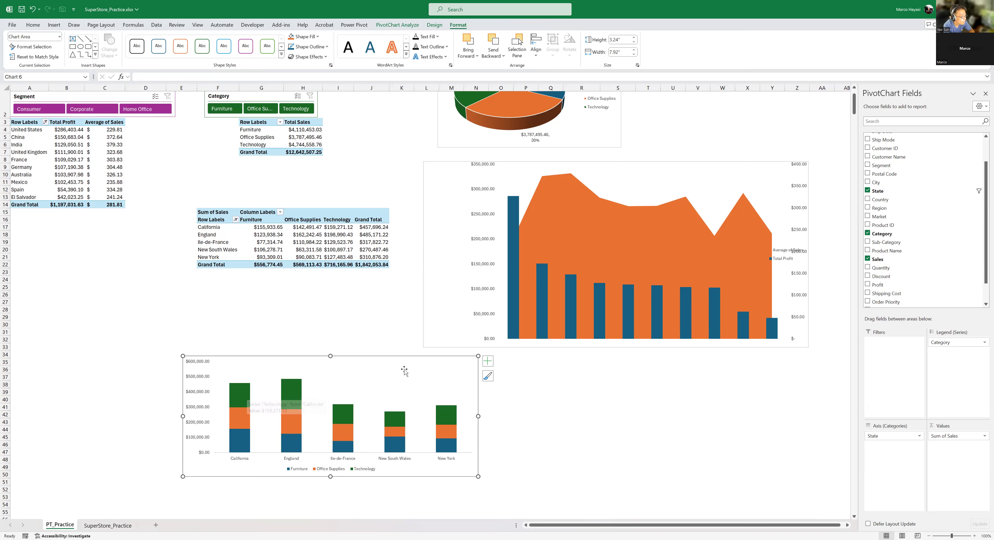
pyautogui.click(488, 362)
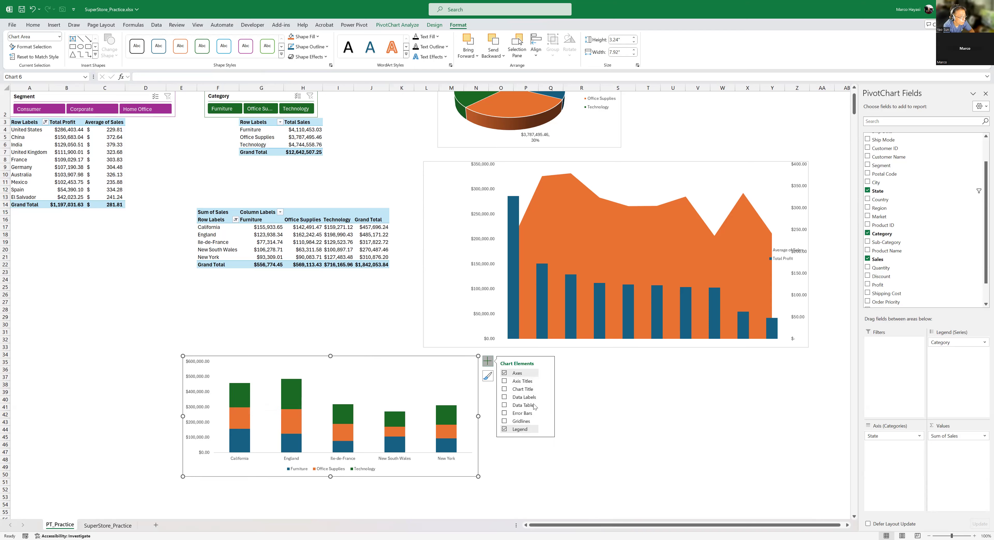
# - Try centred data labels on the stacked columns and remove them again
pyautogui.click(547, 398)
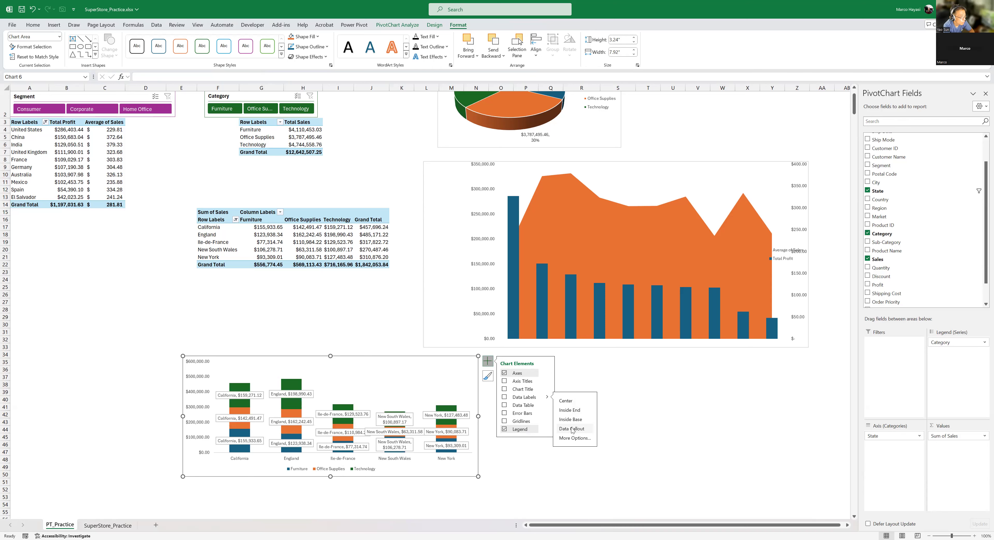
pyautogui.click(569, 400)
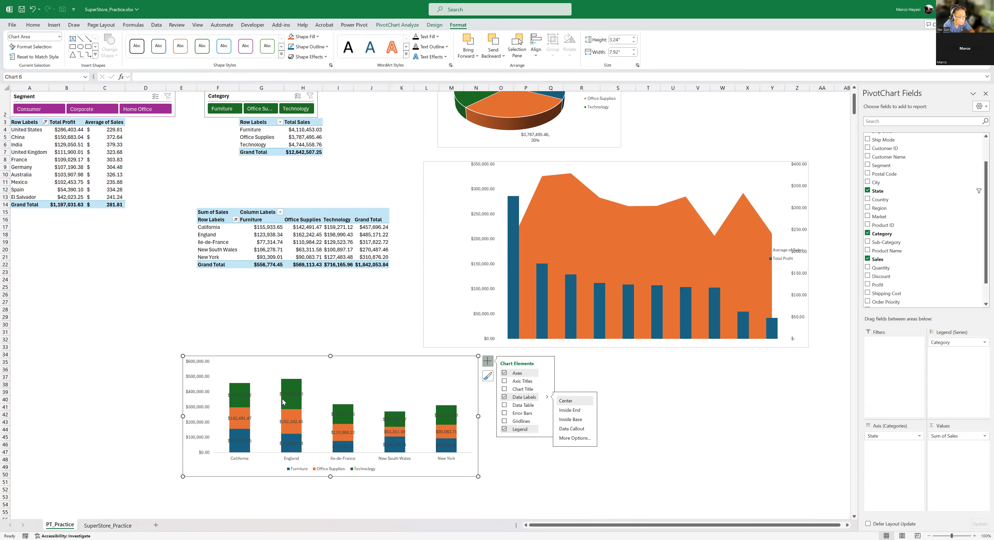
pyautogui.click(519, 398)
# - Add a data table to the stacked column chart and move the chart up to about row 30
pyautogui.click(516, 407)
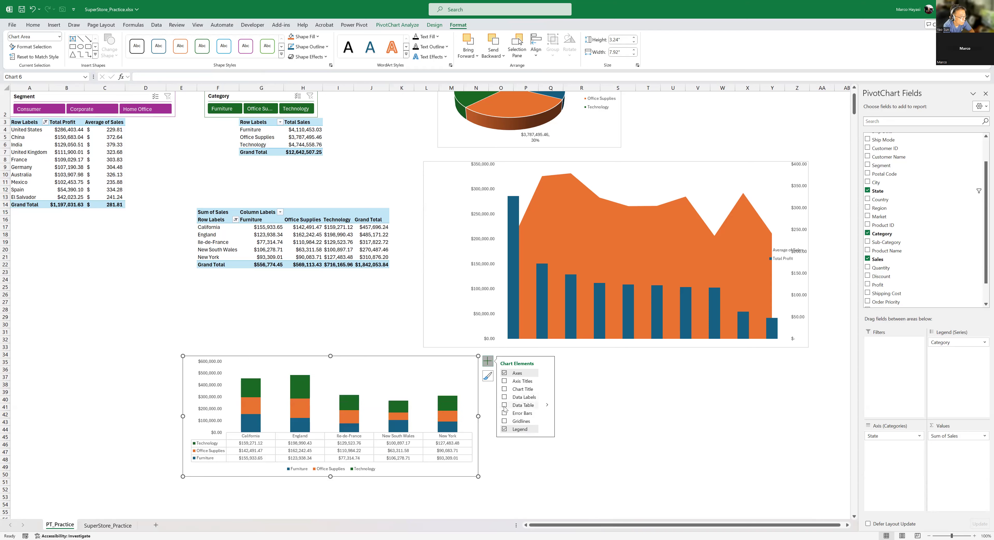
pyautogui.click(505, 405)
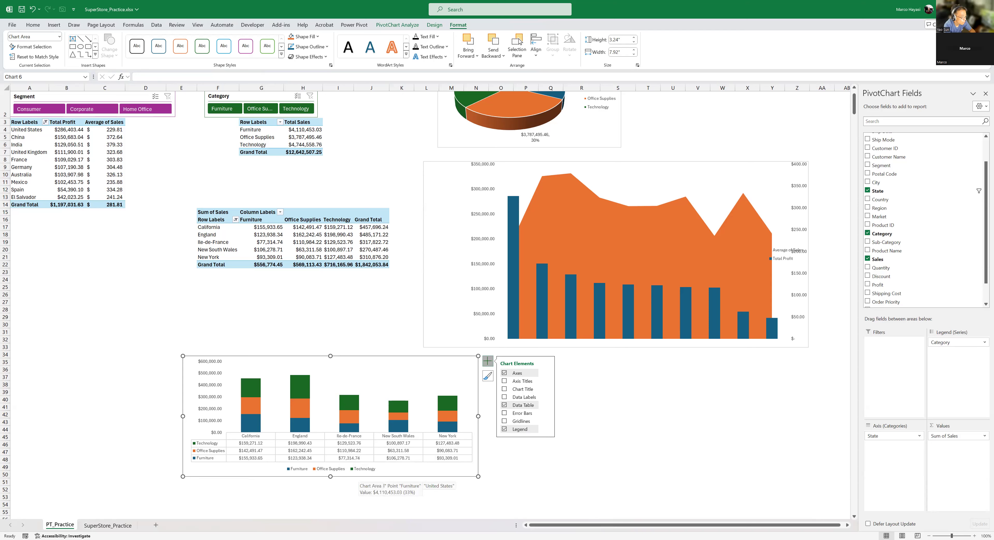
pyautogui.moveTo(396, 357); pyautogui.dragTo(327, 327)
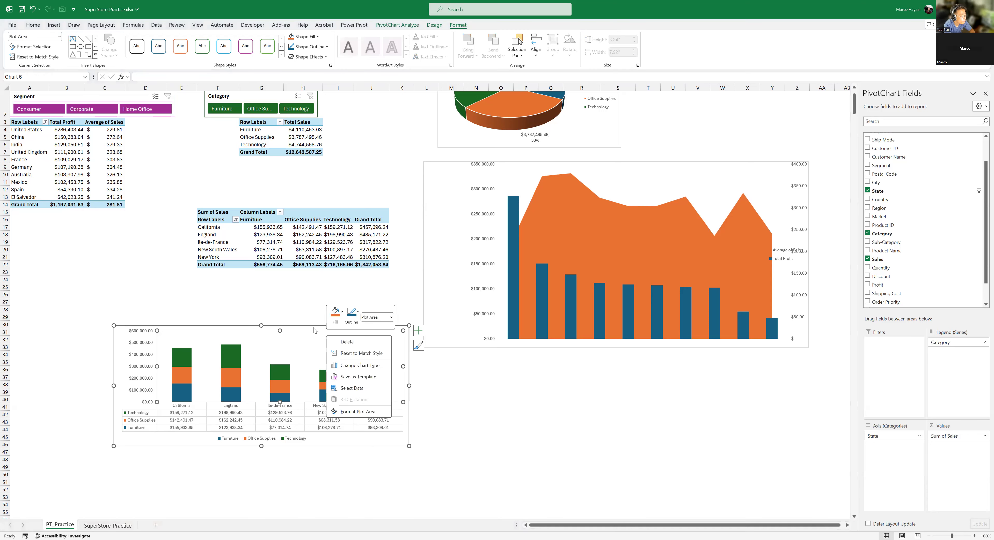
# - Switch the chart's rows and columns so categories form the axis, and move the chart up to about row 22
pyautogui.rightClick(314, 329)
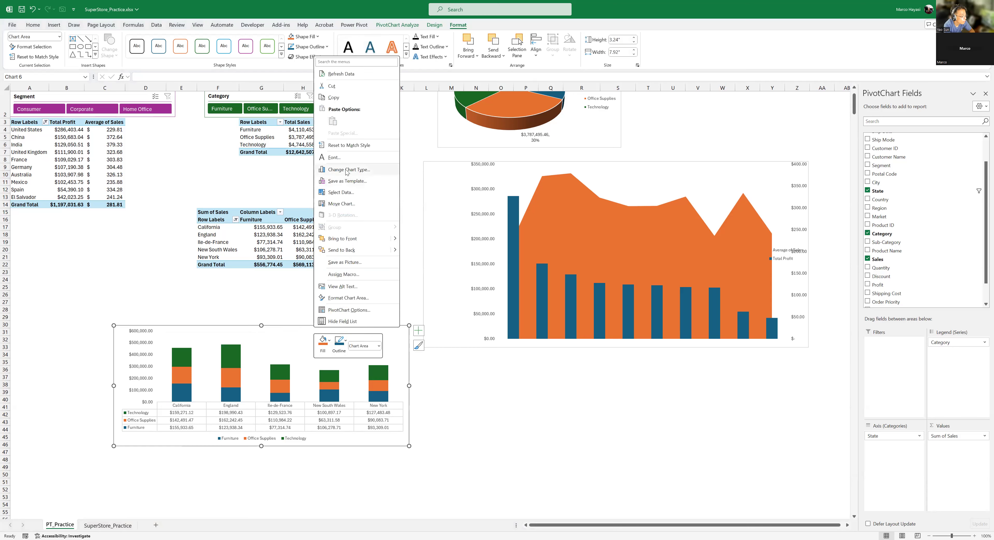
pyautogui.click(341, 192)
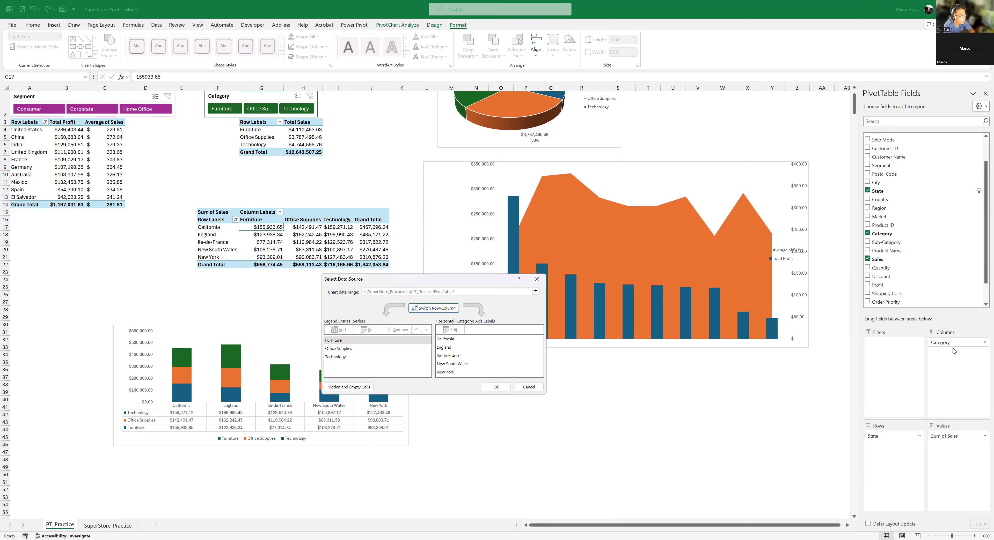
pyautogui.click(434, 309)
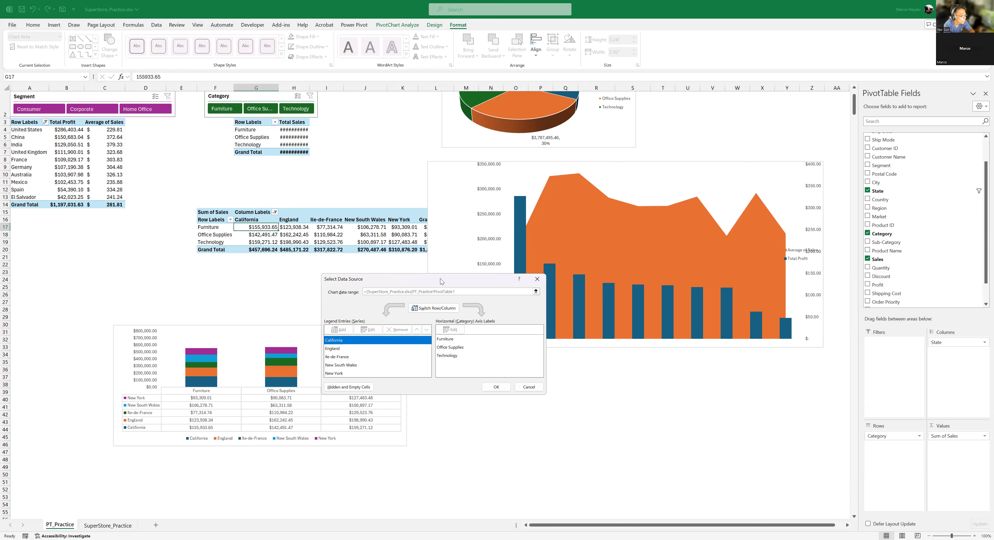
pyautogui.moveTo(440, 278); pyautogui.dragTo(611, 376)
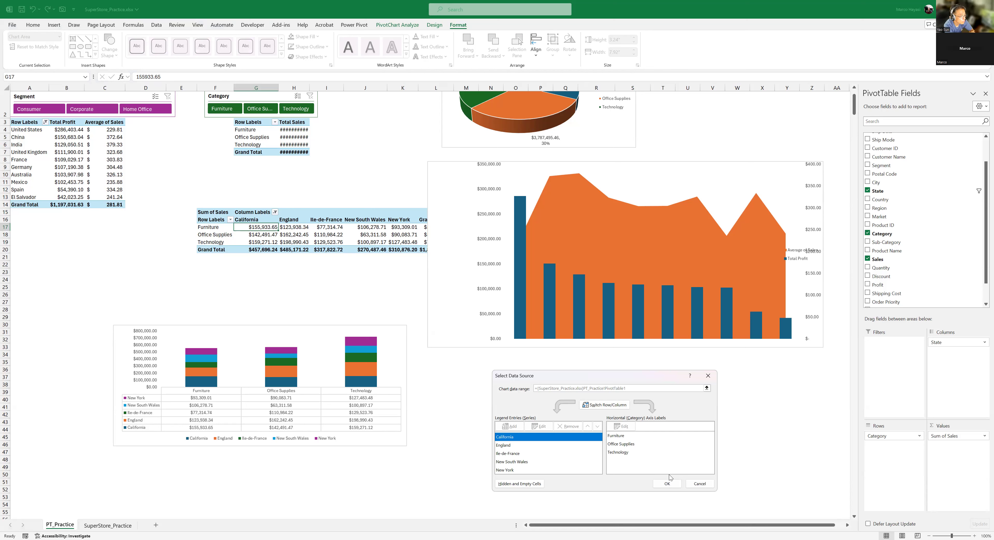
pyautogui.click(667, 485)
pyautogui.moveTo(313, 327); pyautogui.dragTo(323, 269)
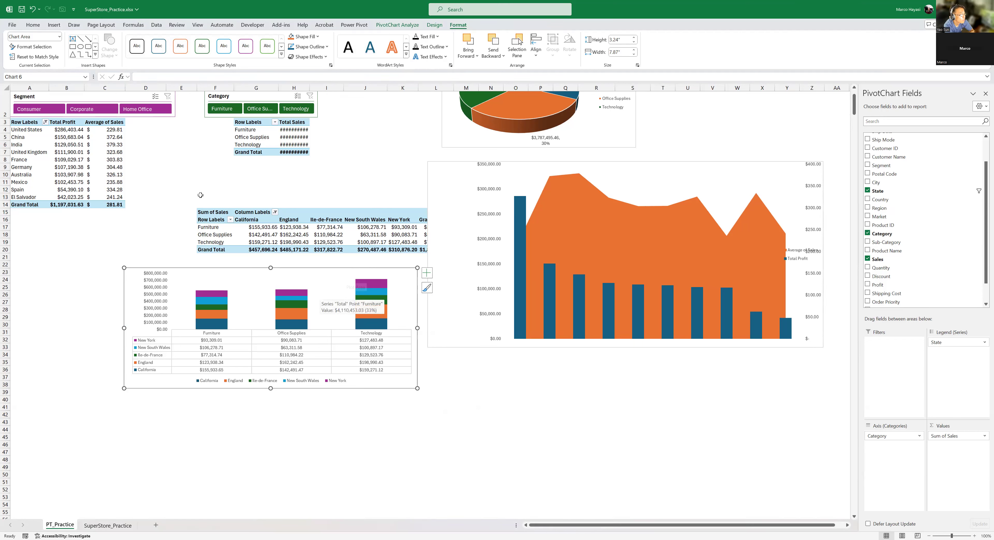
pyautogui.click(112, 153)
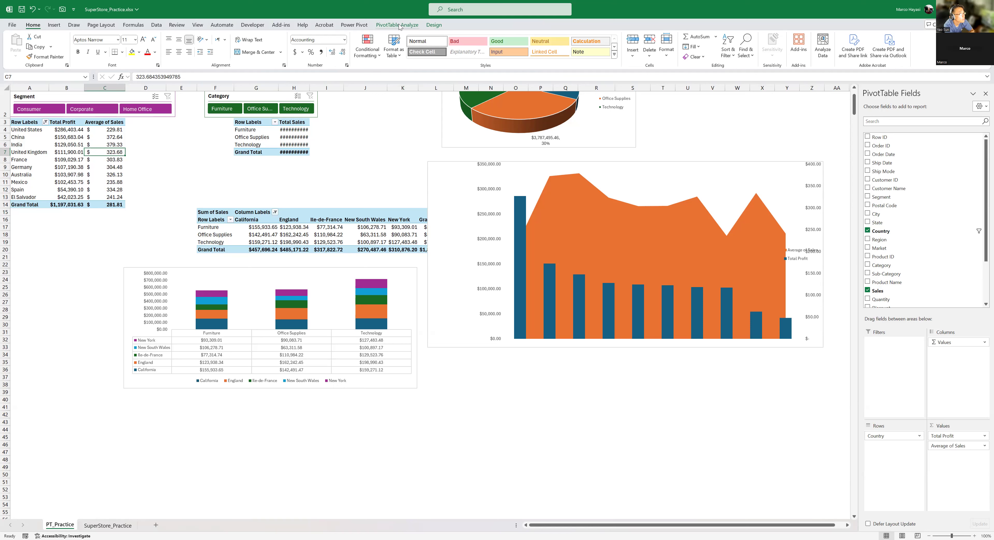
pyautogui.click(438, 26)
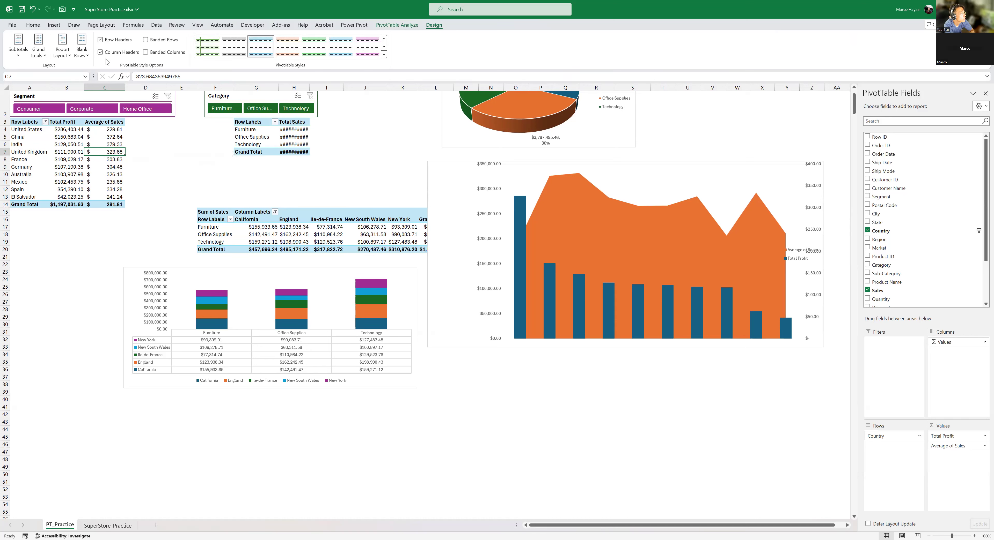
pyautogui.click(100, 40)
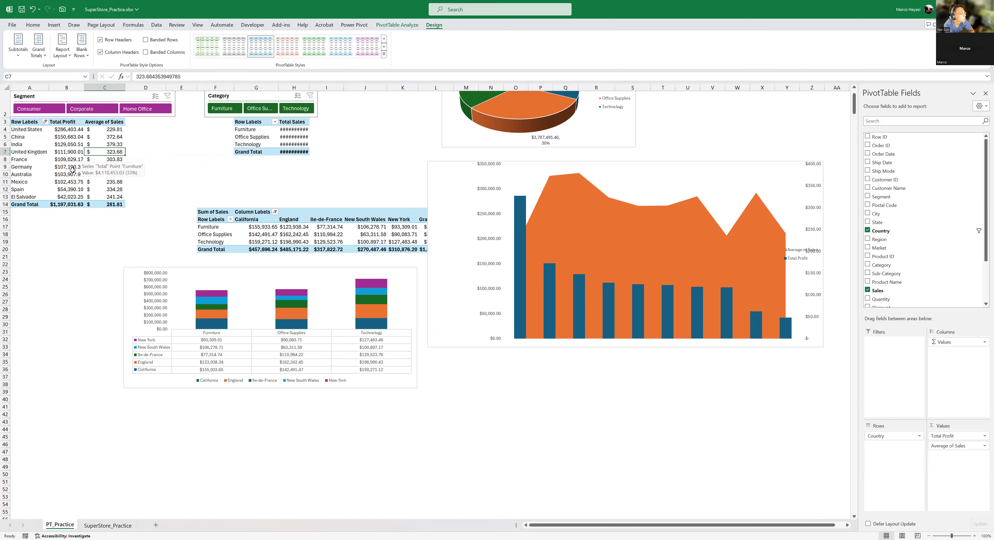
# - Move the stacked column chart beneath the combo chart at about row 34 and relocate its PivotTable to cell F45
pyautogui.moveTo(331, 272); pyautogui.dragTo(644, 355)
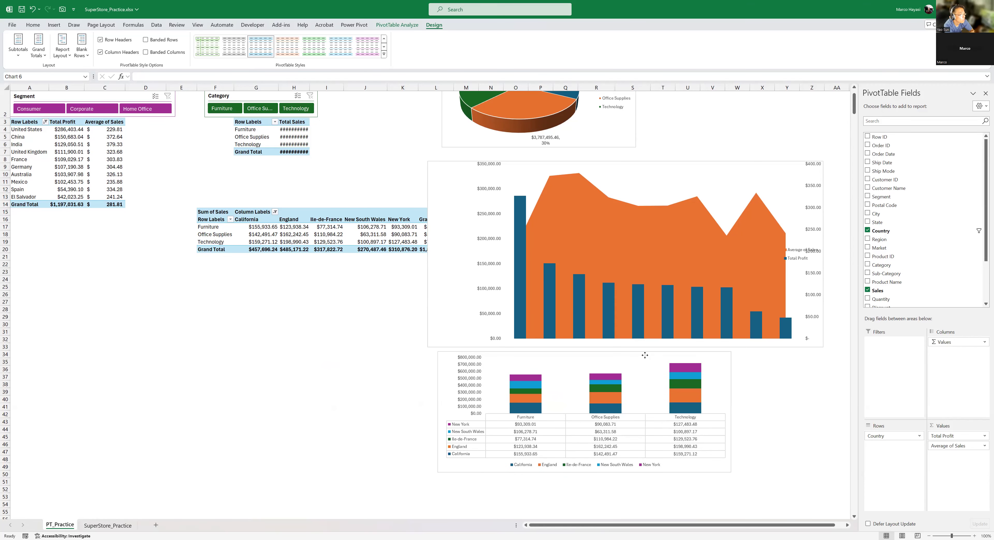
pyautogui.click(215, 212)
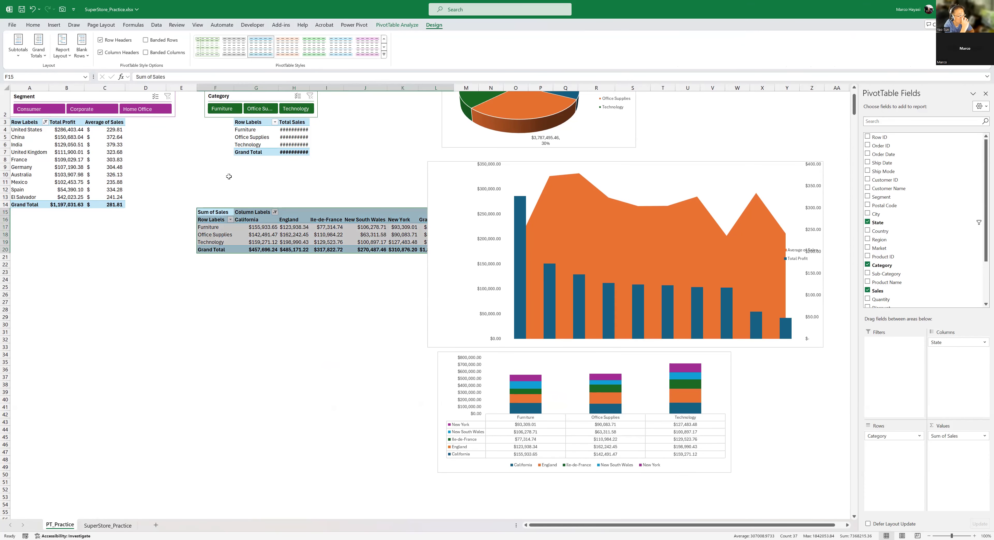
pyautogui.click(396, 26)
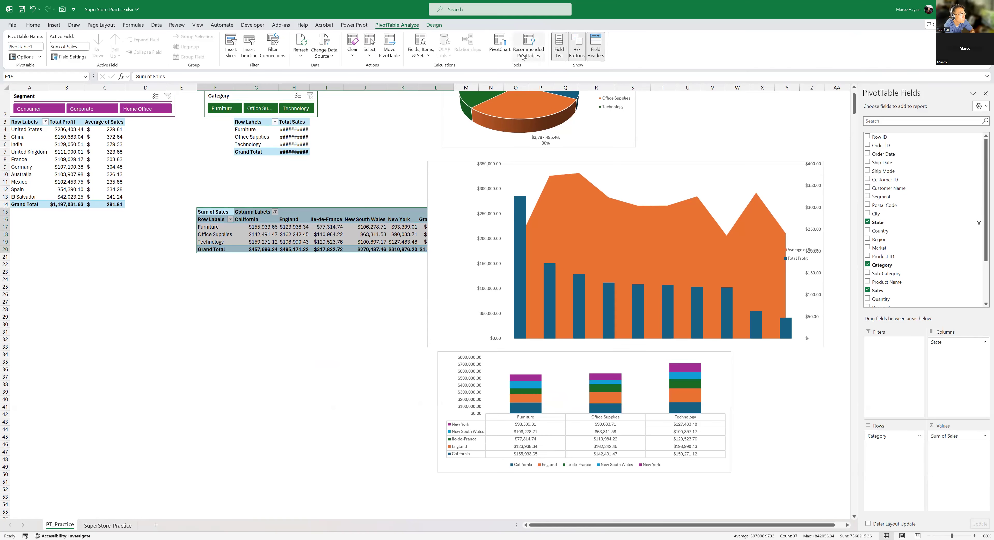
pyautogui.click(385, 59)
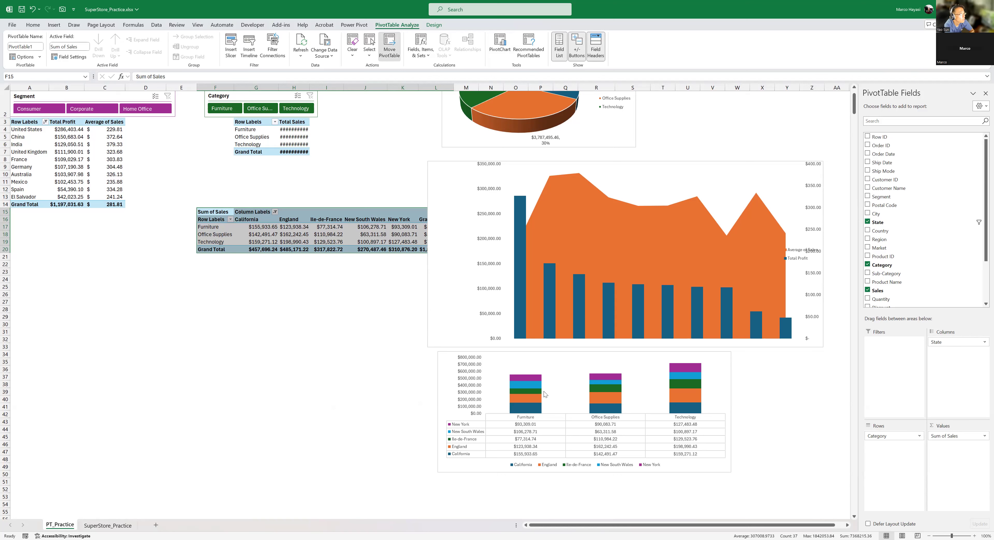
pyautogui.click(673, 430)
pyautogui.click(228, 438)
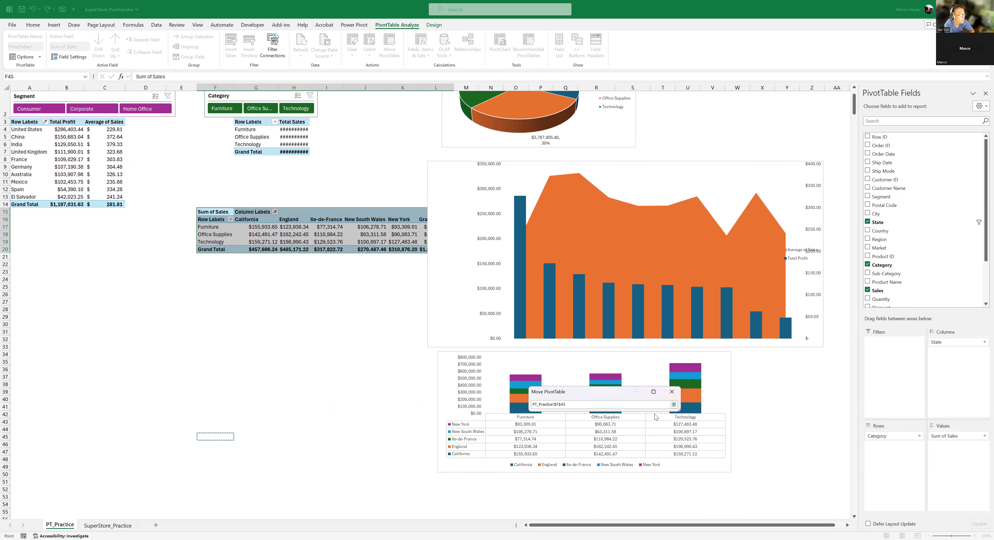
pyautogui.click(673, 404)
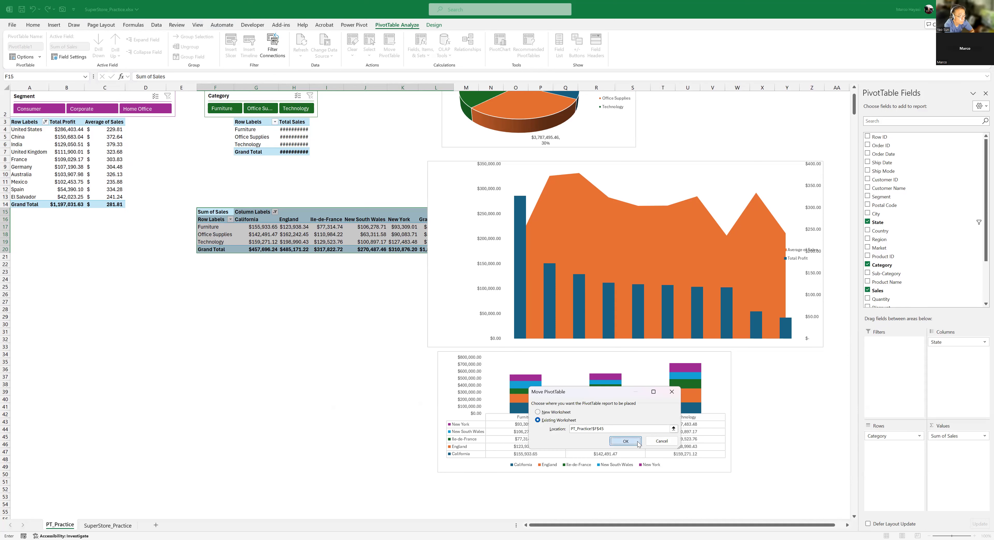
pyautogui.click(637, 443)
# - Add Sub-Category to the rows of the Country profit PivotTable, nested below Country
pyautogui.click(204, 189)
pyautogui.click(58, 138)
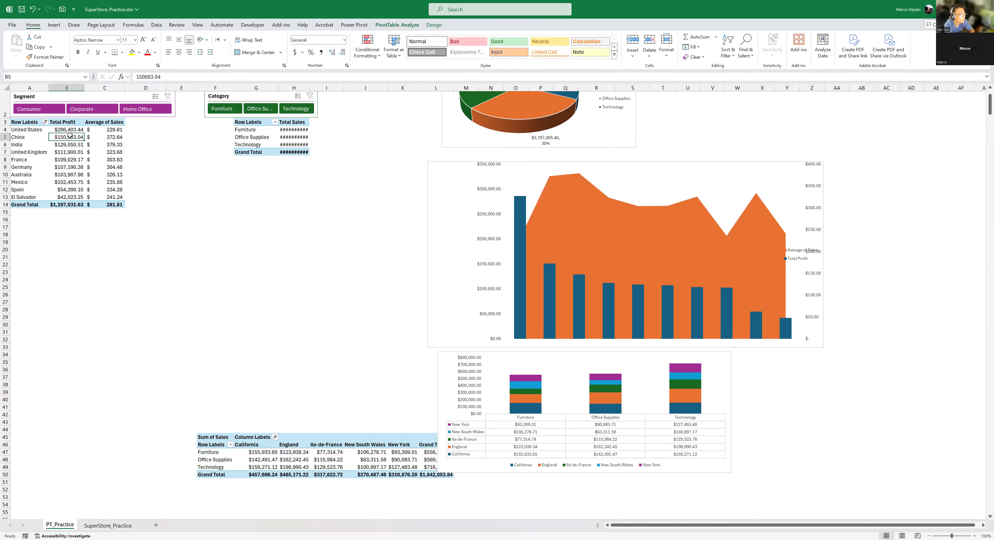
pyautogui.click(109, 131)
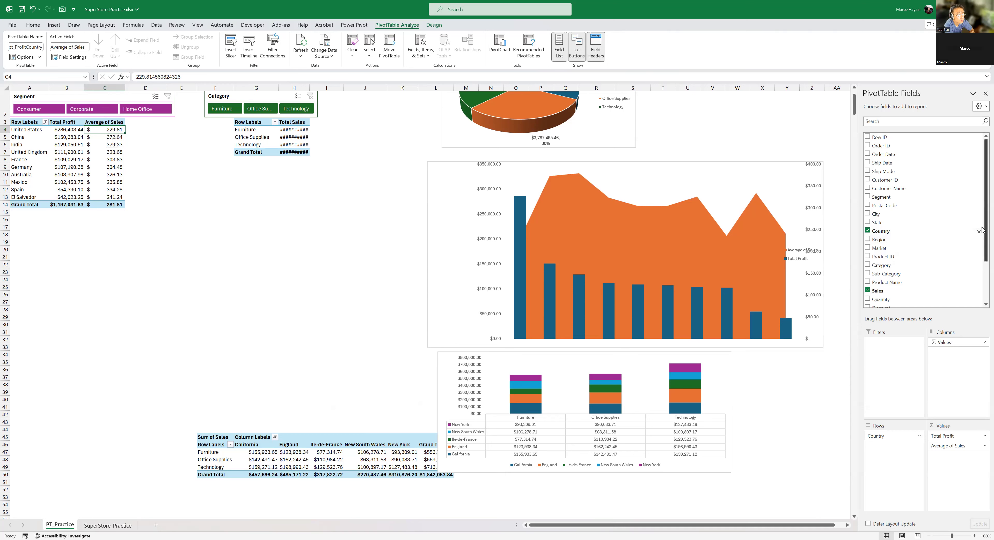
pyautogui.scroll(-2, 982, 220)
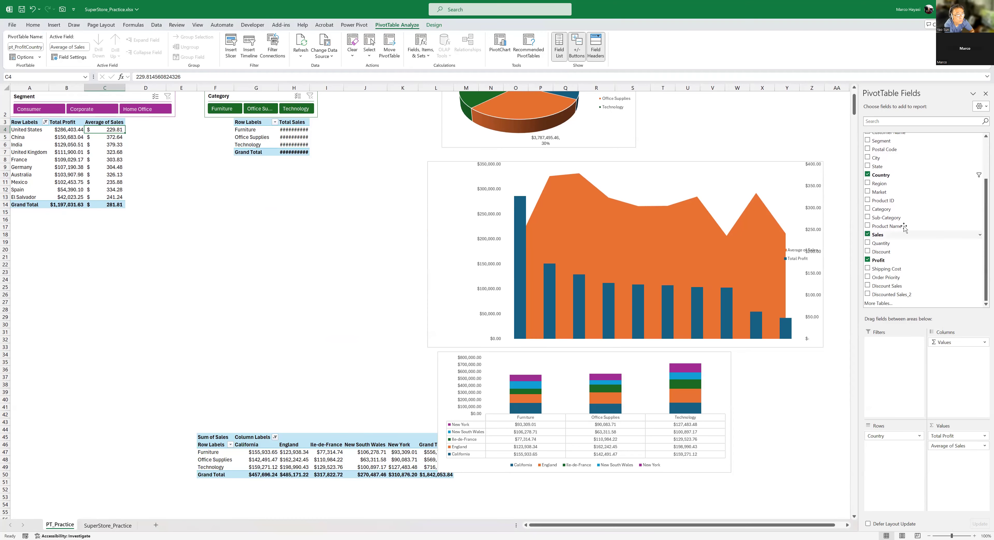
pyautogui.moveTo(907, 220); pyautogui.dragTo(905, 444)
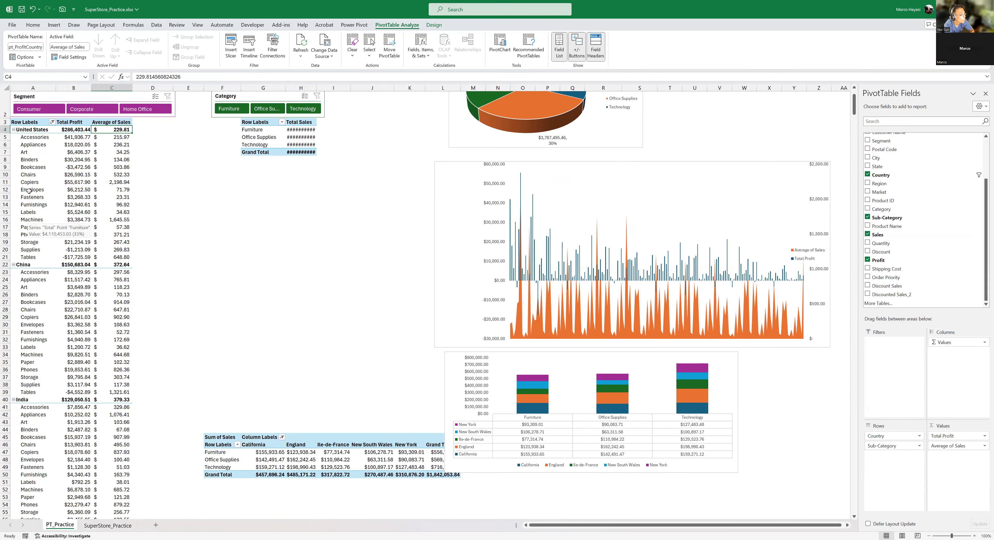
# - Show the Country and Sub-Category PivotTable in Tabular Form and repeat all item labels
pyautogui.click(33, 139)
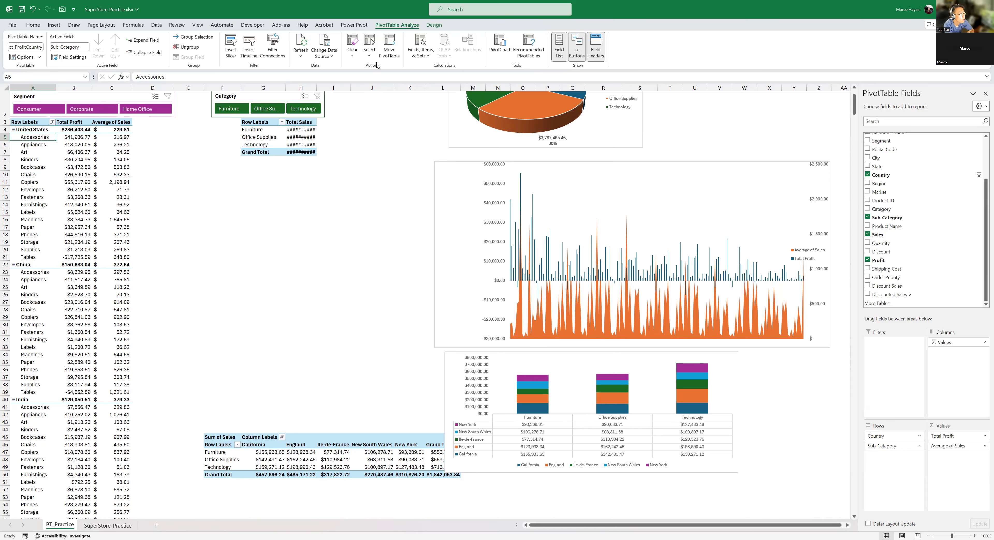
pyautogui.click(434, 25)
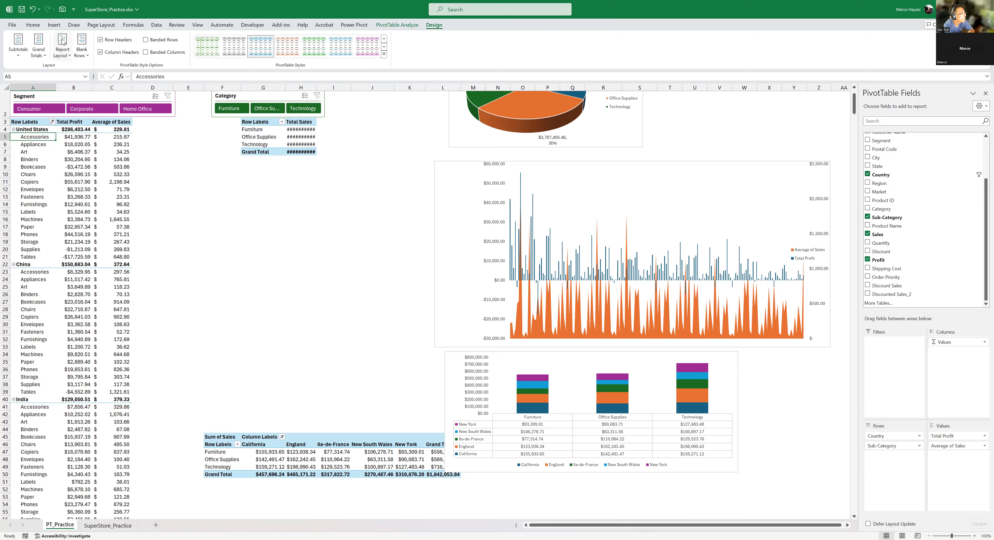
pyautogui.click(66, 56)
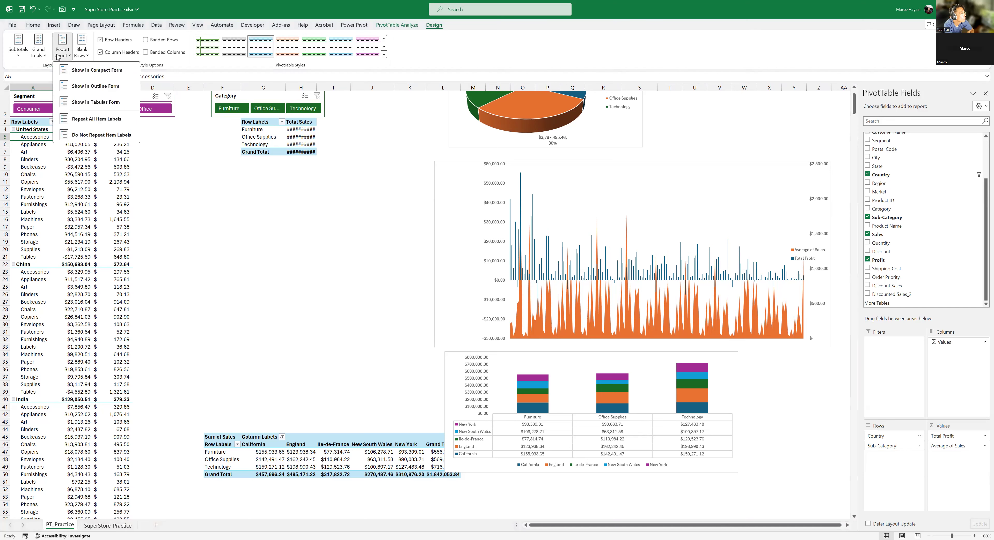
pyautogui.click(90, 104)
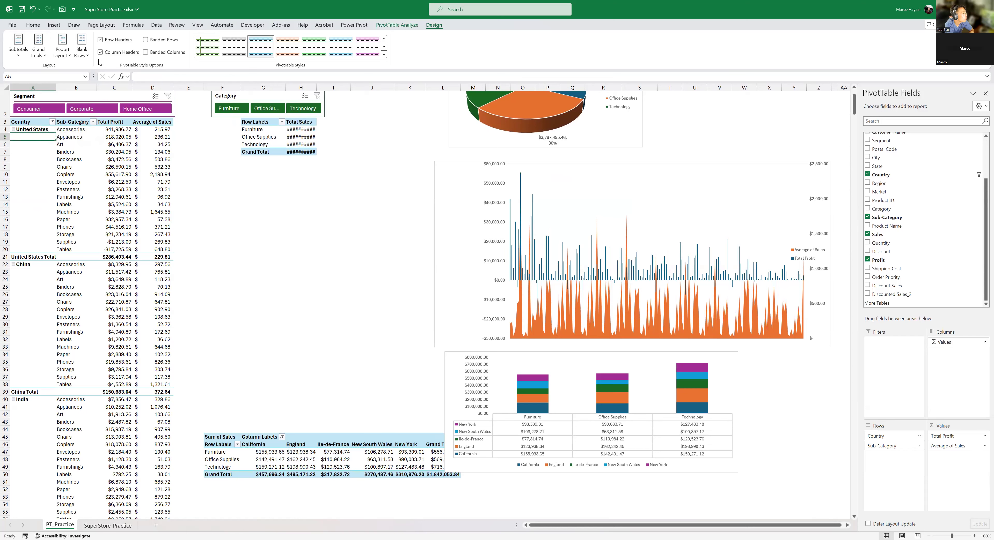
pyautogui.click(62, 48)
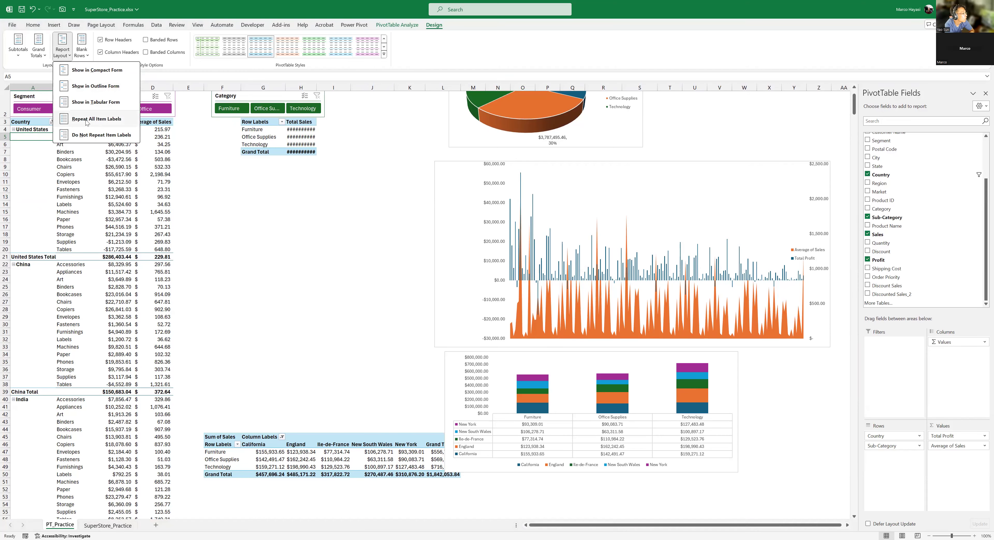
pyautogui.click(85, 119)
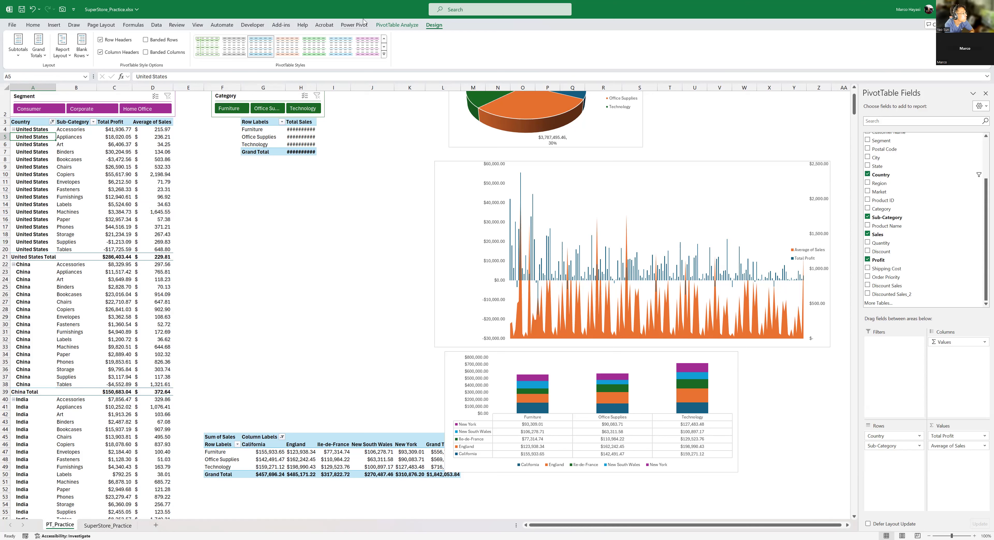
# - Hide the +/- buttons of the Country and Sub-Category PivotTable and look over the United States rows
pyautogui.click(411, 26)
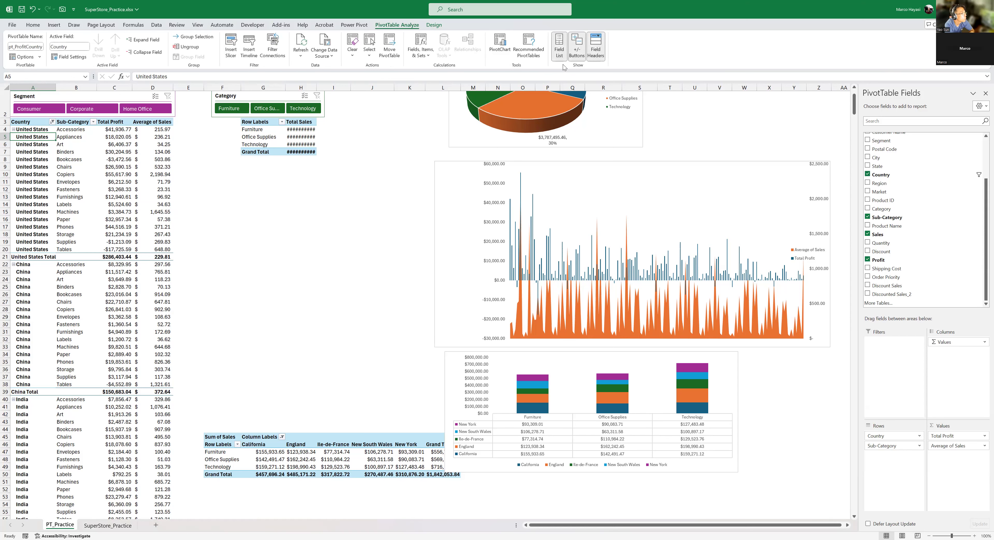
pyautogui.click(582, 51)
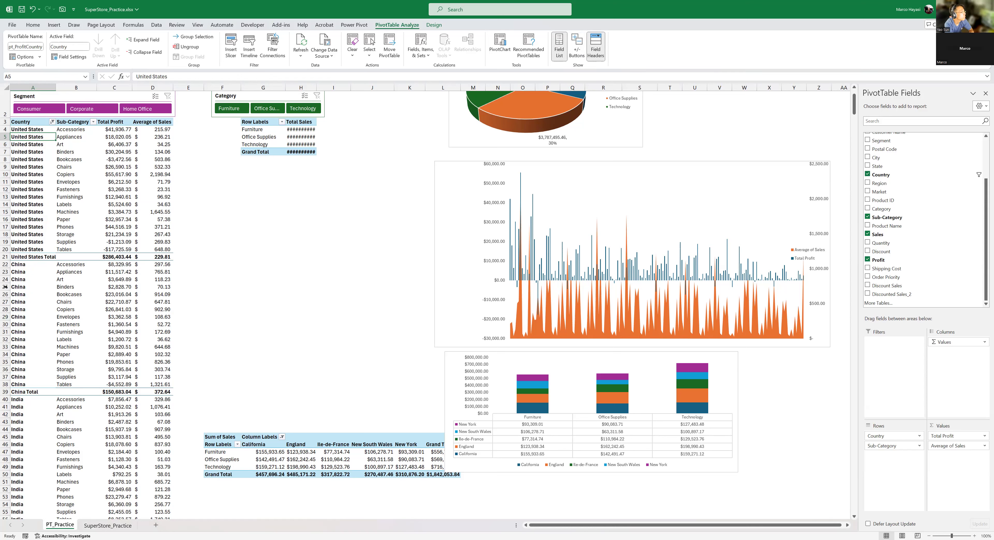
pyautogui.moveTo(39, 130); pyautogui.dragTo(40, 245)
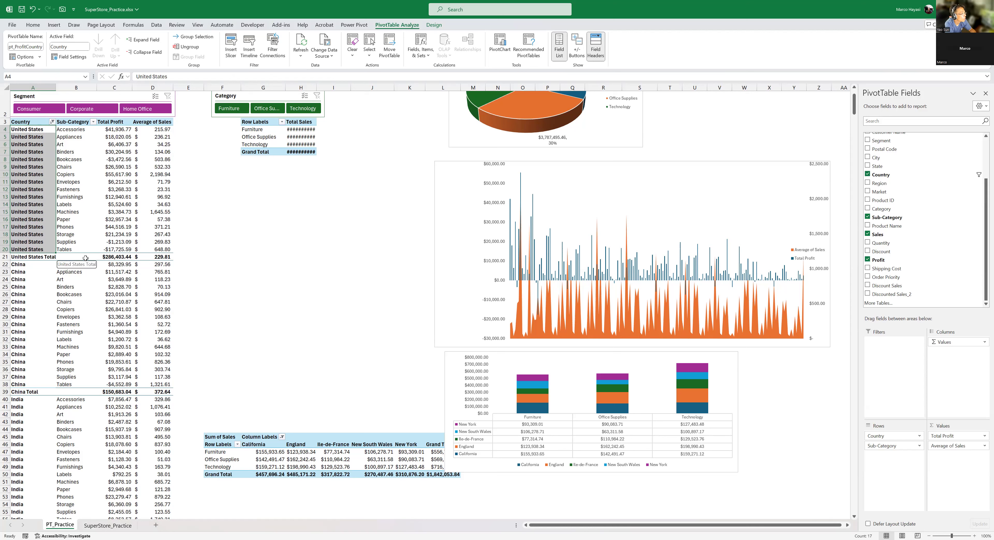
pyautogui.click(166, 260)
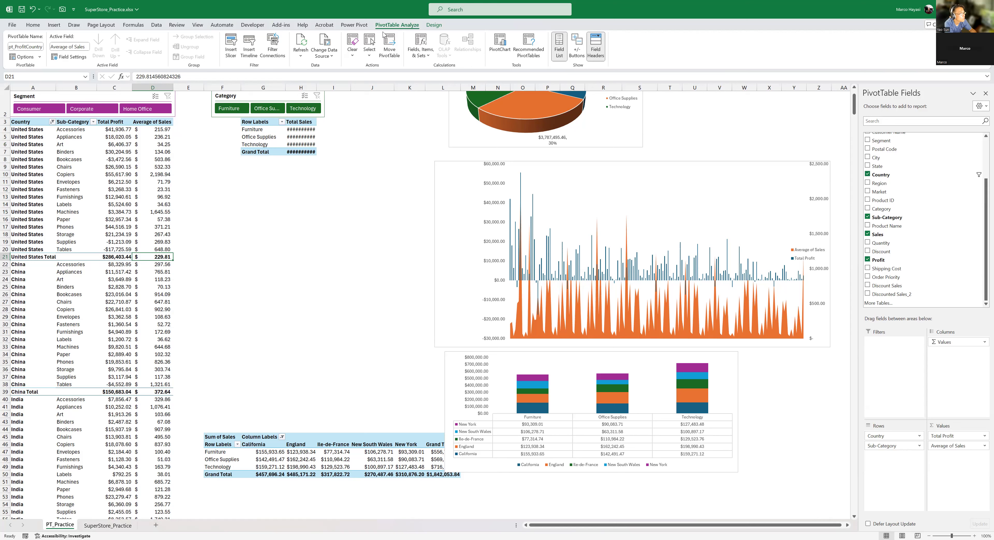
# - Turn off the subtotals of the Country and Sub-Category PivotTable and show them again at the bottom of each group
pyautogui.click(436, 26)
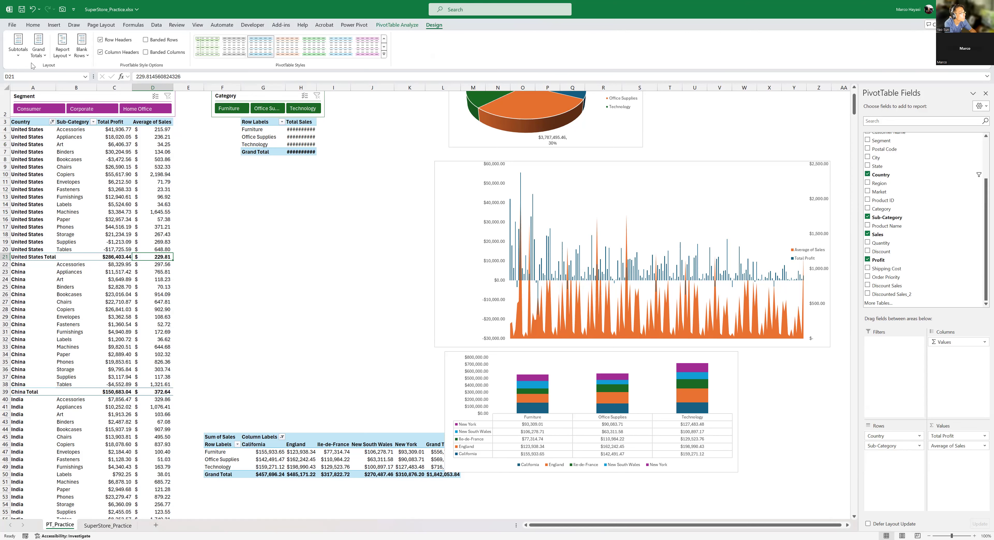
pyautogui.click(18, 54)
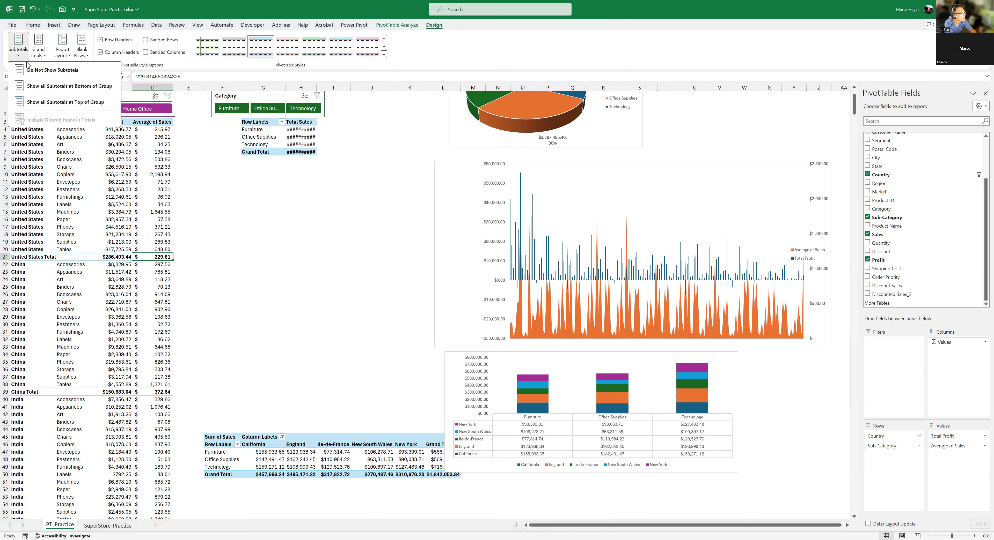
pyautogui.click(41, 70)
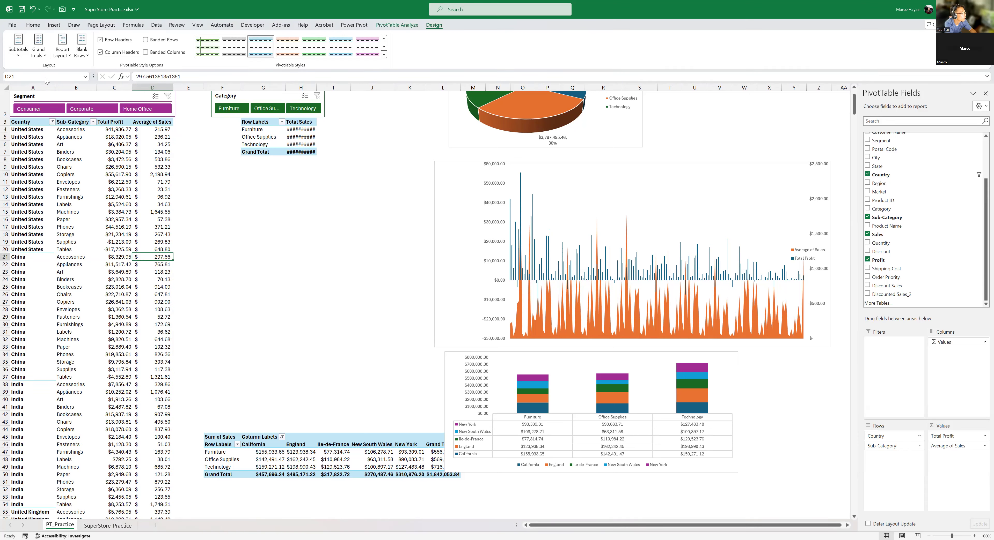
pyautogui.click(19, 54)
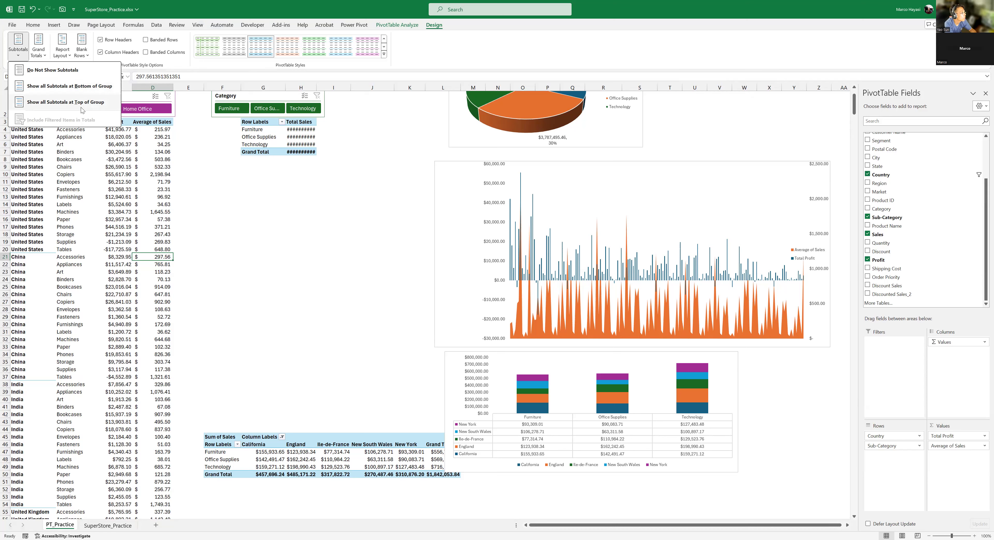
pyautogui.click(80, 87)
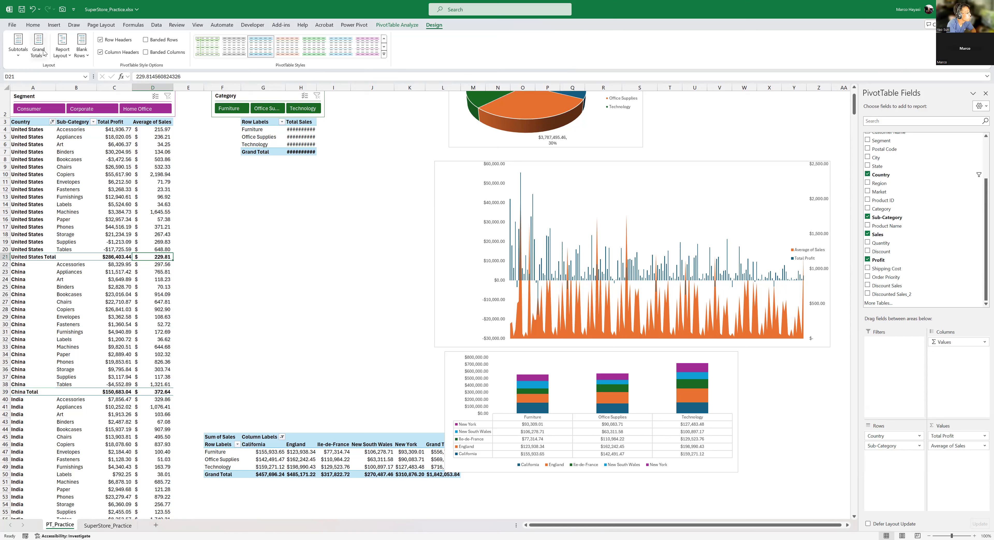
# - Try to show all subtotals at the top of each group in the Country and Sub-Category PivotTable
pyautogui.click(18, 55)
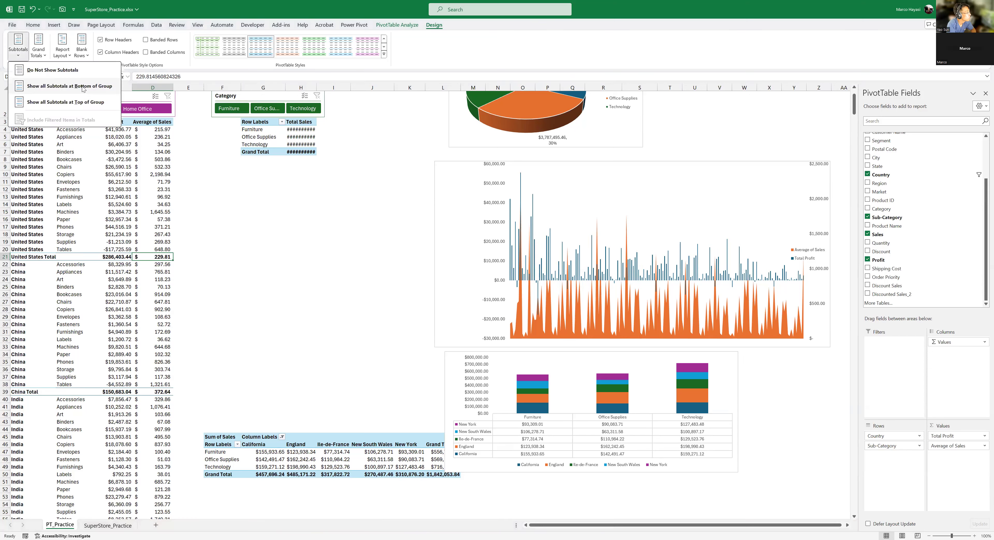
pyautogui.click(81, 102)
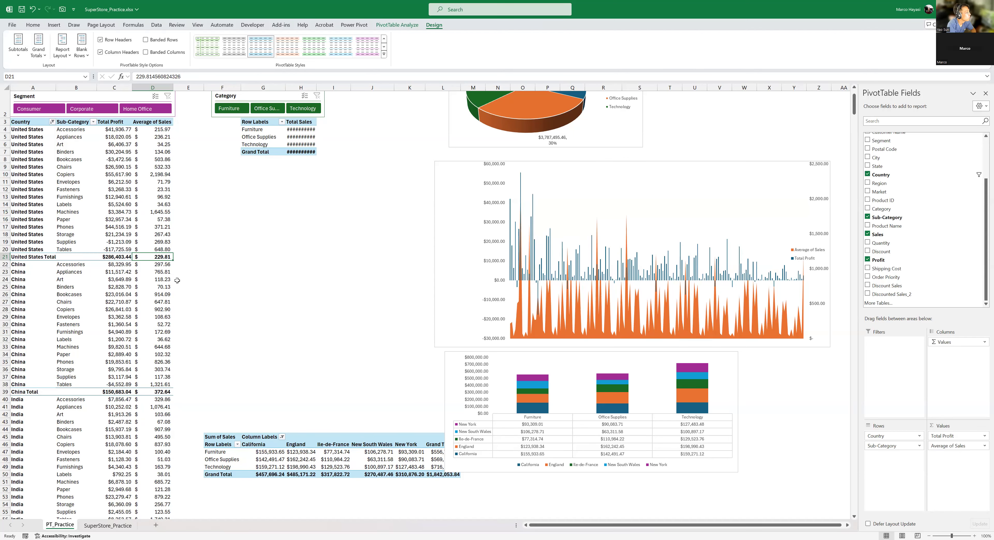
pyautogui.scroll(-1, 177, 281)
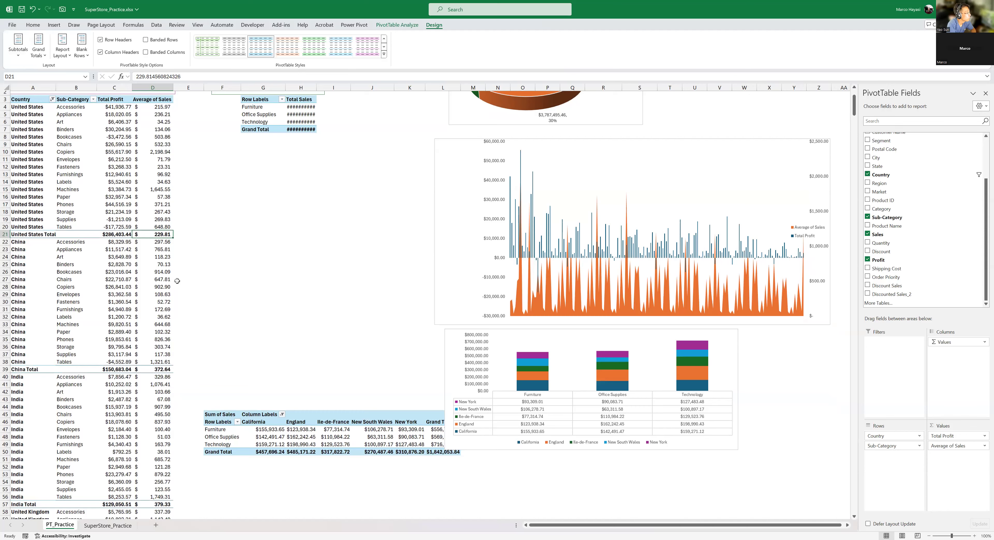
pyautogui.scroll(1, 177, 281)
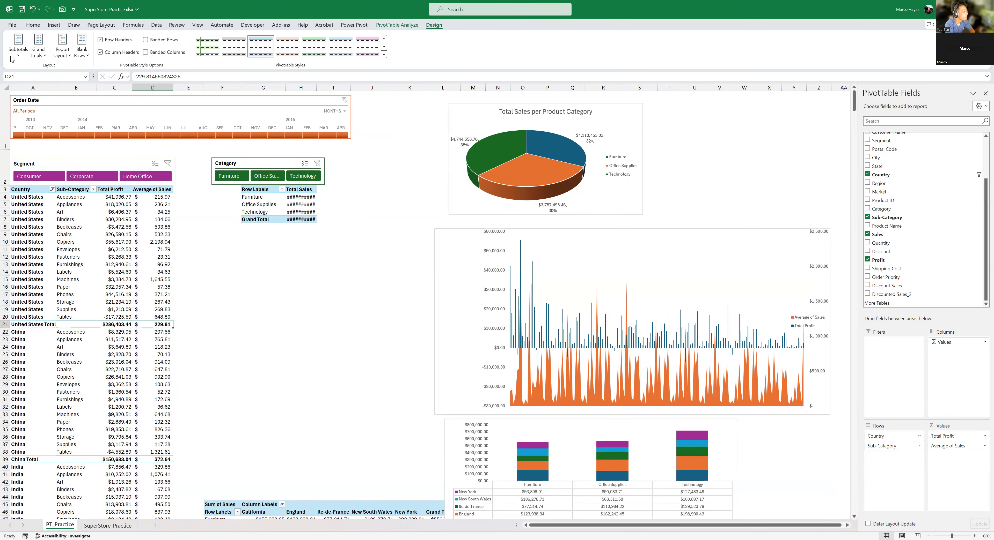
pyautogui.click(18, 57)
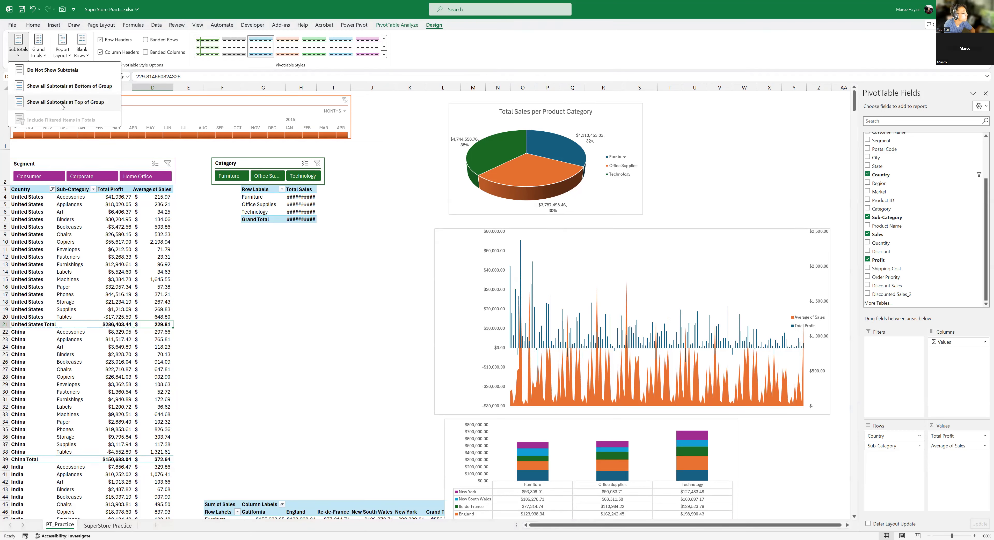
pyautogui.click(62, 103)
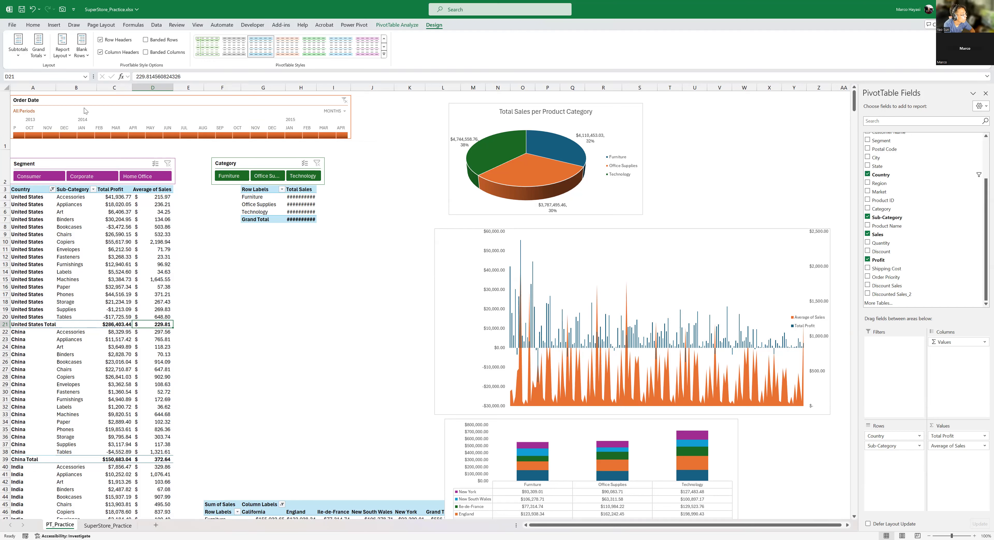
pyautogui.click(21, 57)
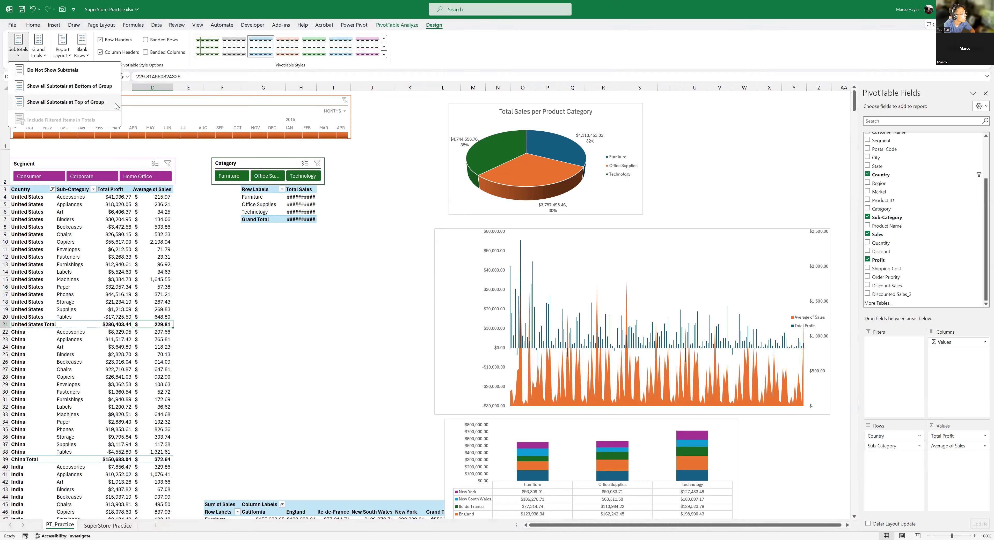
pyautogui.click(93, 103)
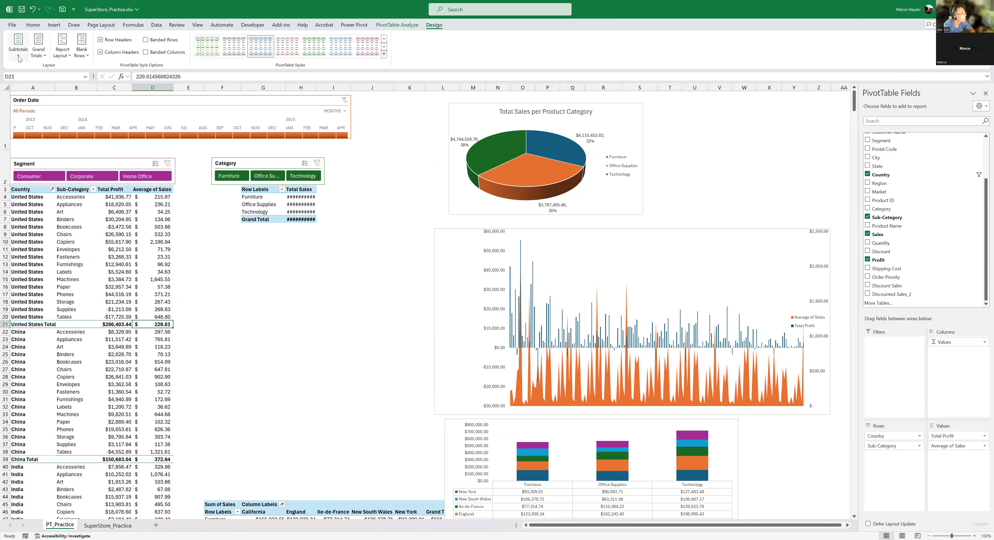
# - Set the Country and Sub-Category PivotTable to show all subtotals at the bottom of the group
pyautogui.click(19, 46)
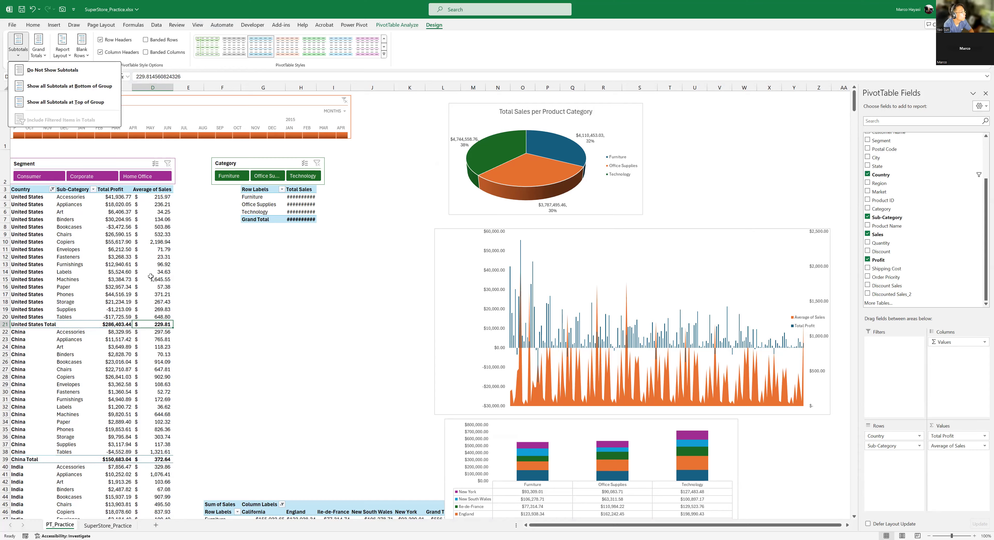
pyautogui.click(115, 89)
pyautogui.scroll(-1, 150, 277)
pyautogui.scroll(-20, 151, 277)
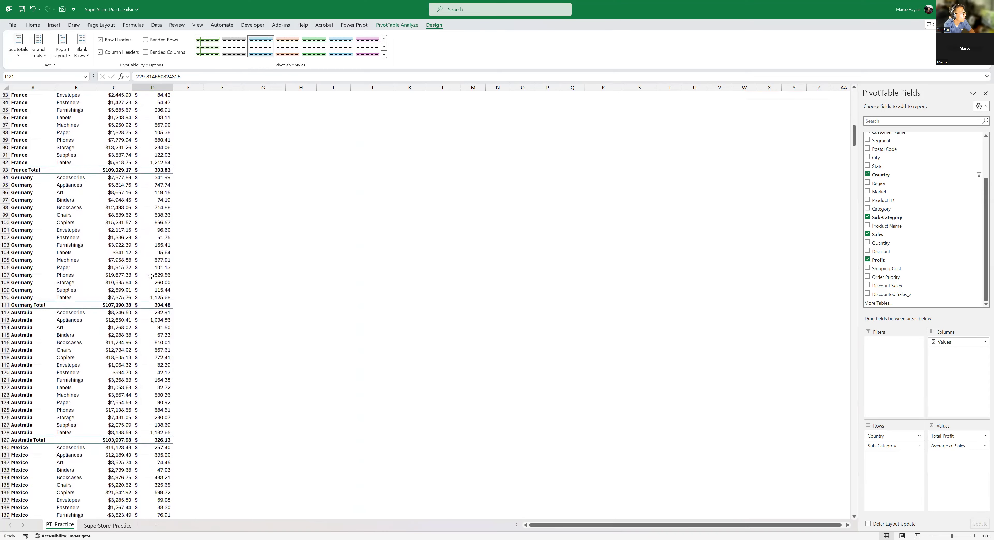
pyautogui.scroll(17, 151, 276)
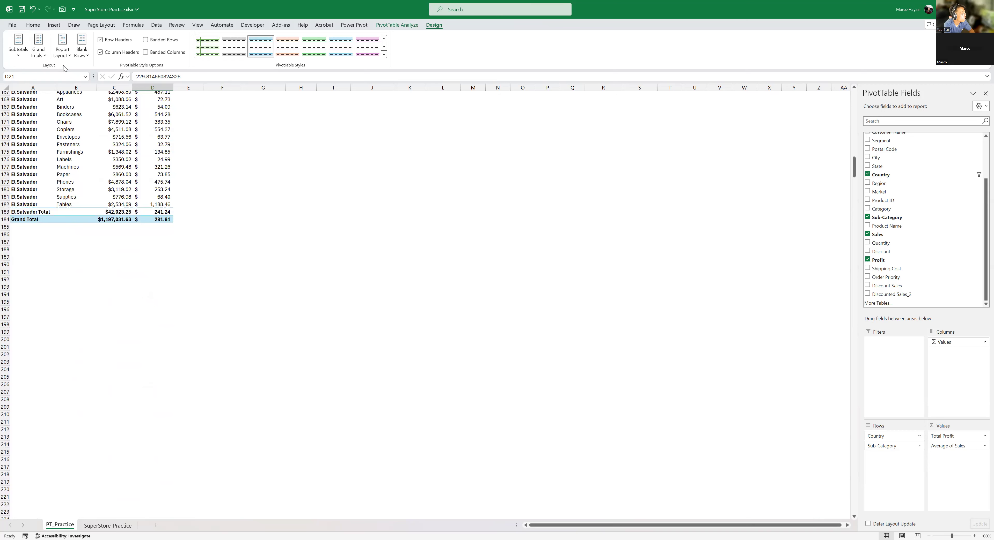
# - Turn off the grand totals for rows and columns in the Country and Sub-Category PivotTable
pyautogui.click(38, 49)
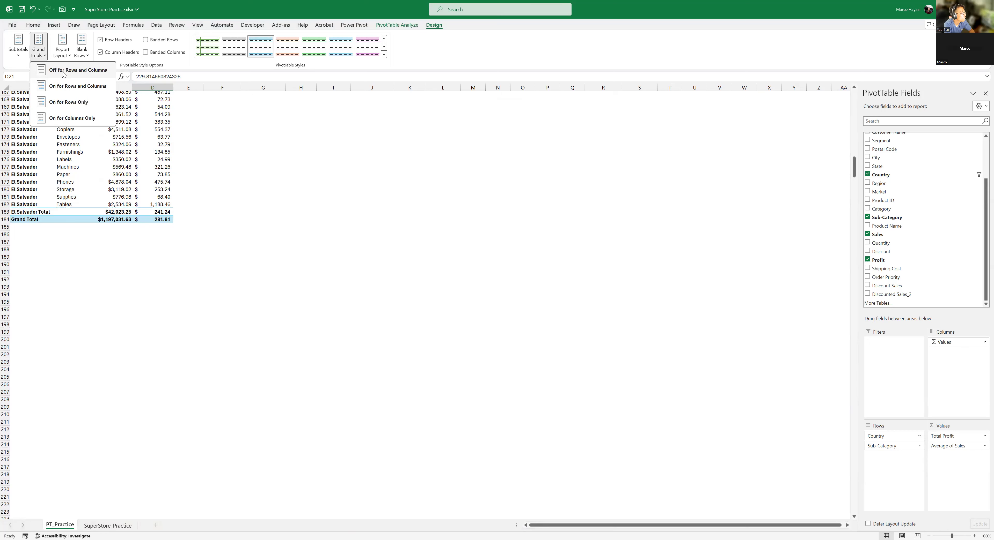
pyautogui.click(64, 71)
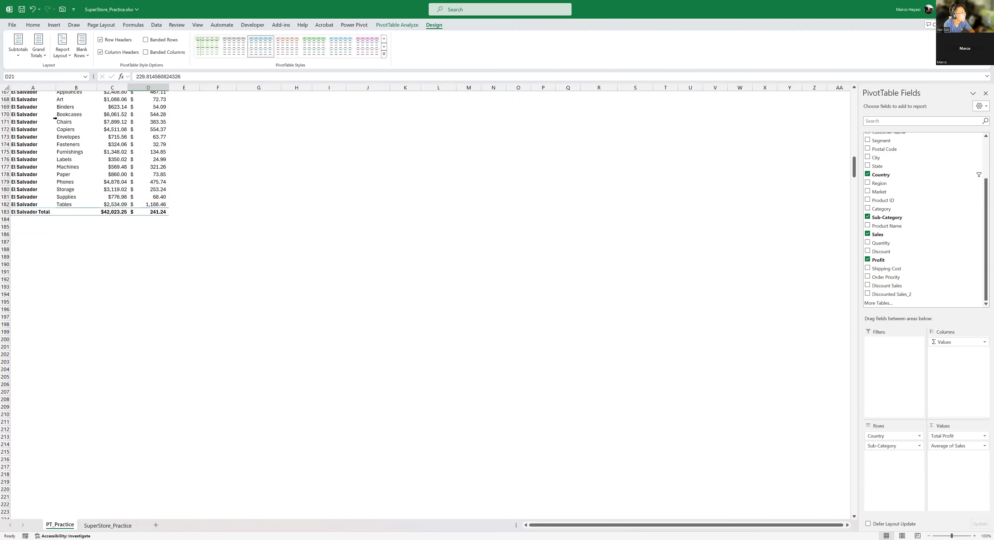
pyautogui.click(41, 56)
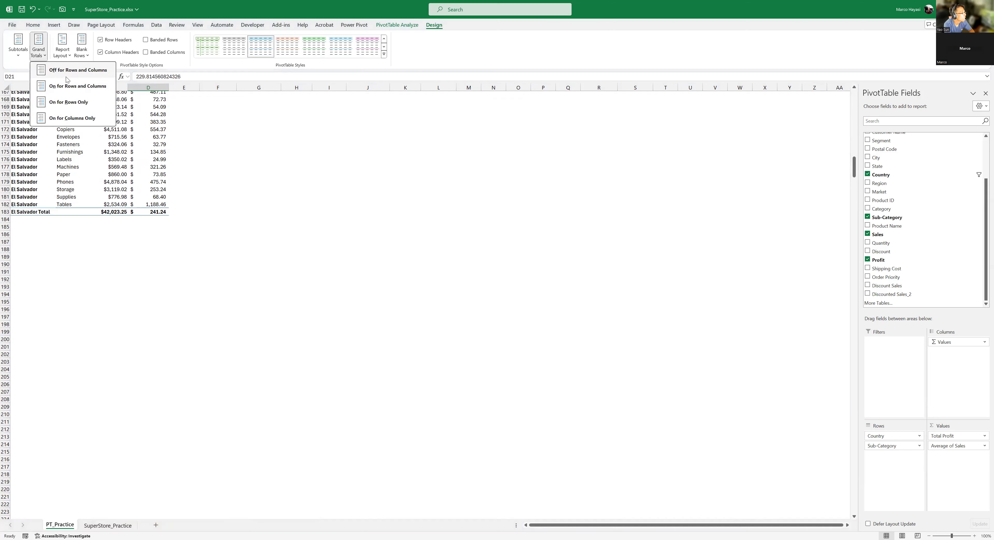
pyautogui.click(523, 57)
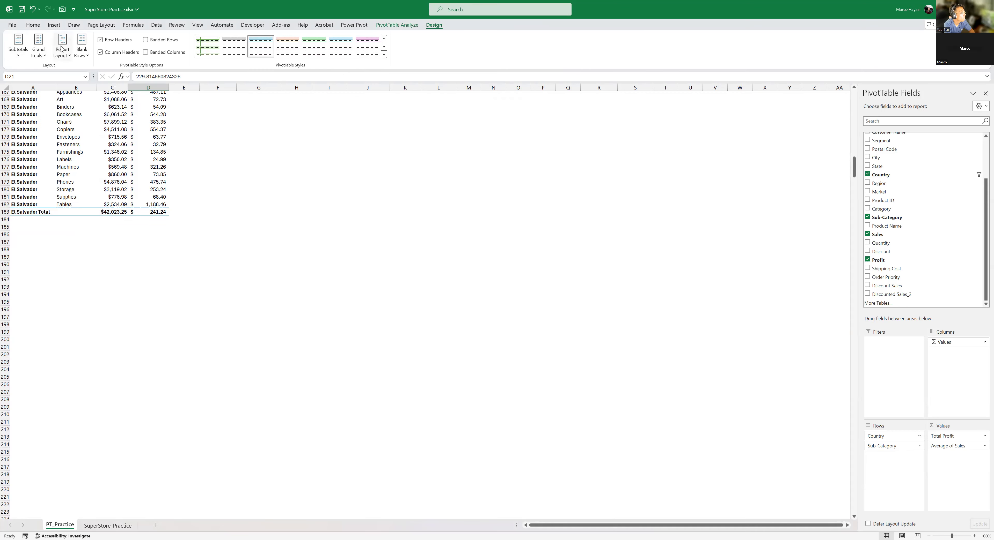
pyautogui.click(87, 57)
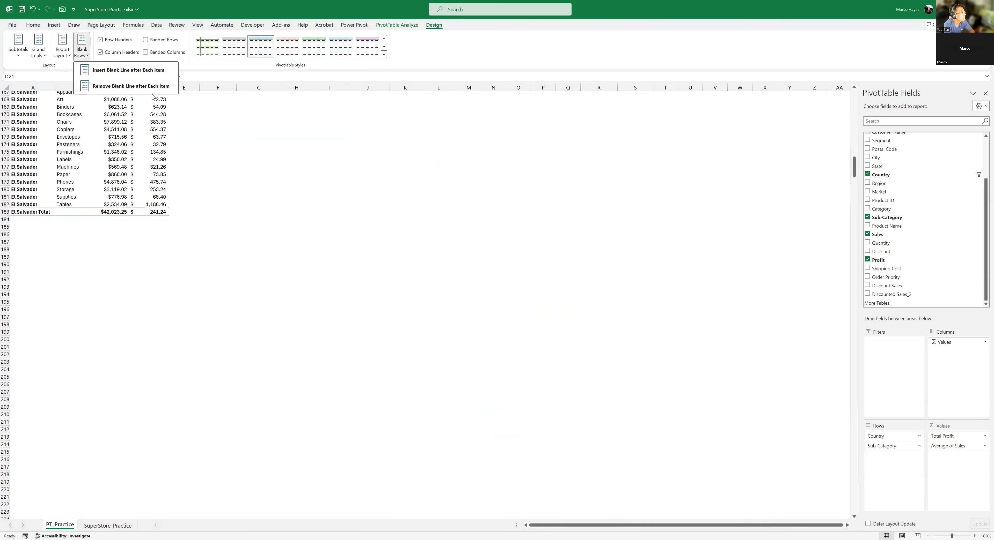
pyautogui.click(118, 201)
pyautogui.click(92, 191)
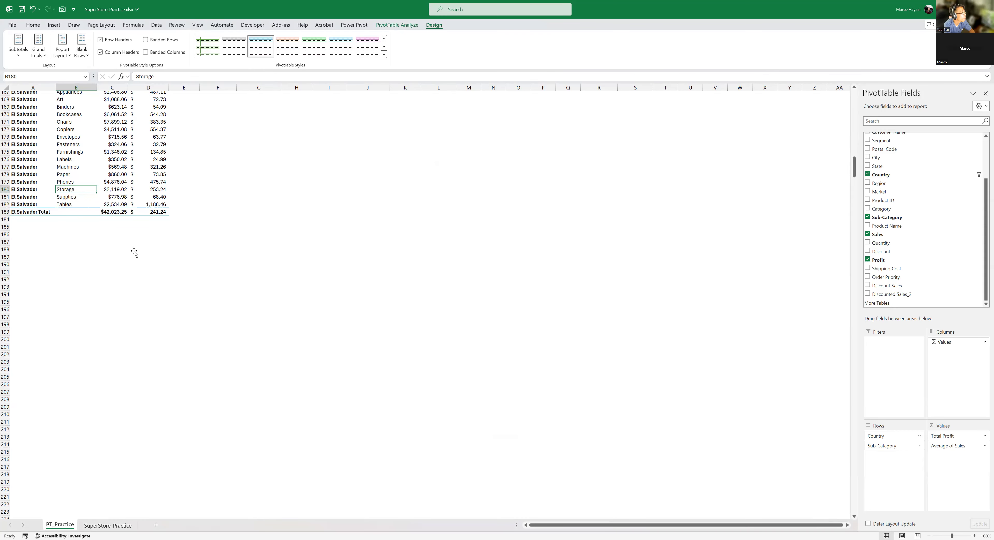
# - Remove Sub-Category from the rows of the Country profit PivotTable, leaving only Country
pyautogui.hotkey('ctrl', 'Home')
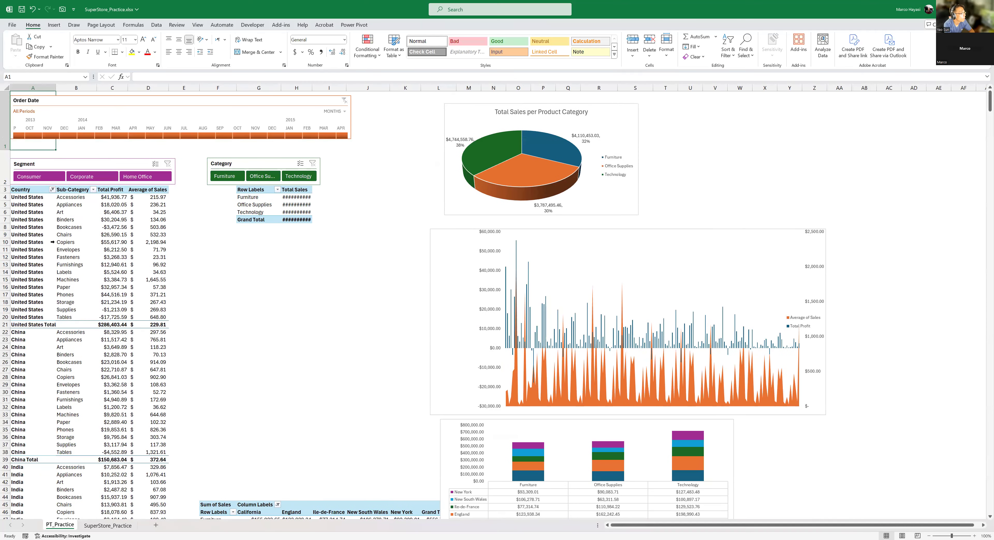
pyautogui.click(31, 257)
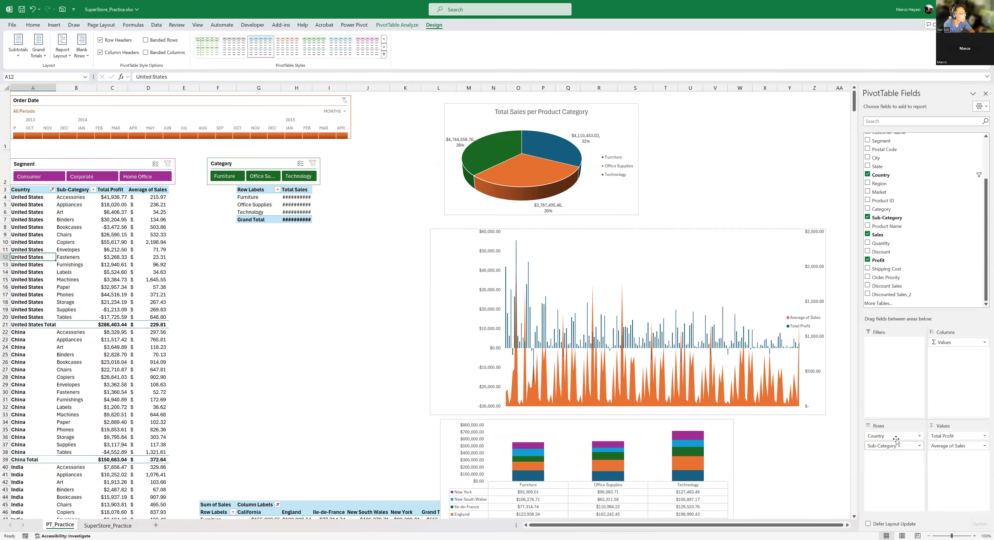
pyautogui.moveTo(892, 449); pyautogui.dragTo(381, 268)
pyautogui.click(53, 226)
pyautogui.click(33, 207)
pyautogui.click(78, 248)
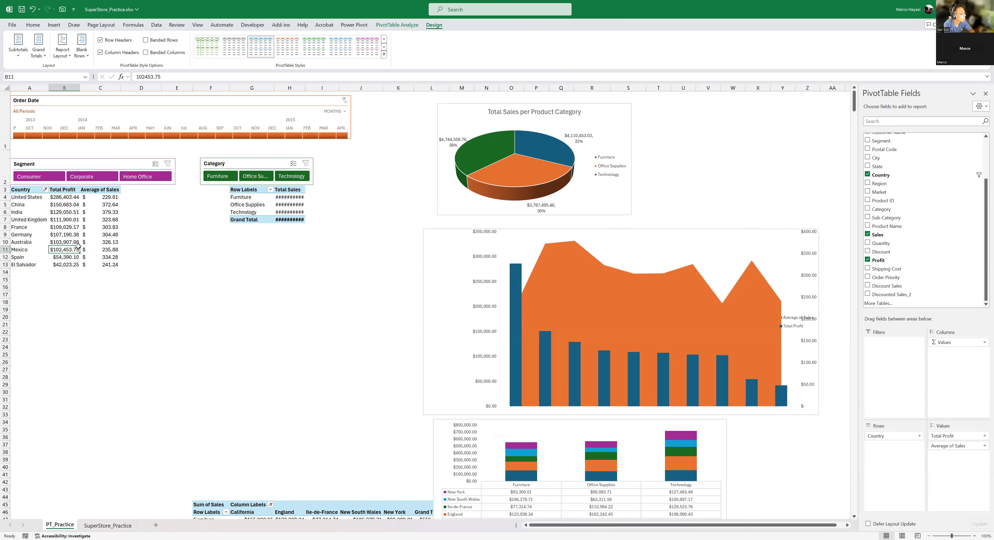
pyautogui.click(114, 228)
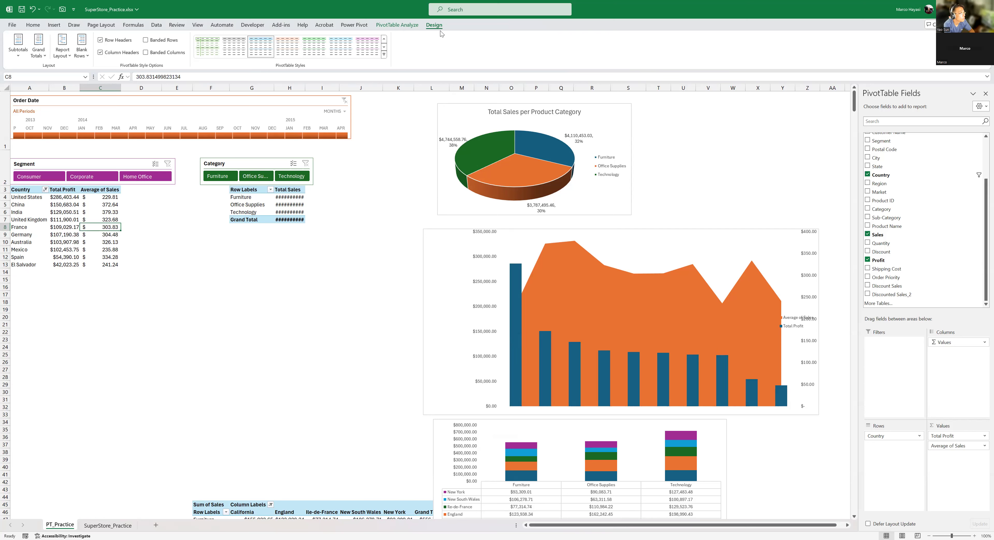
pyautogui.click(400, 25)
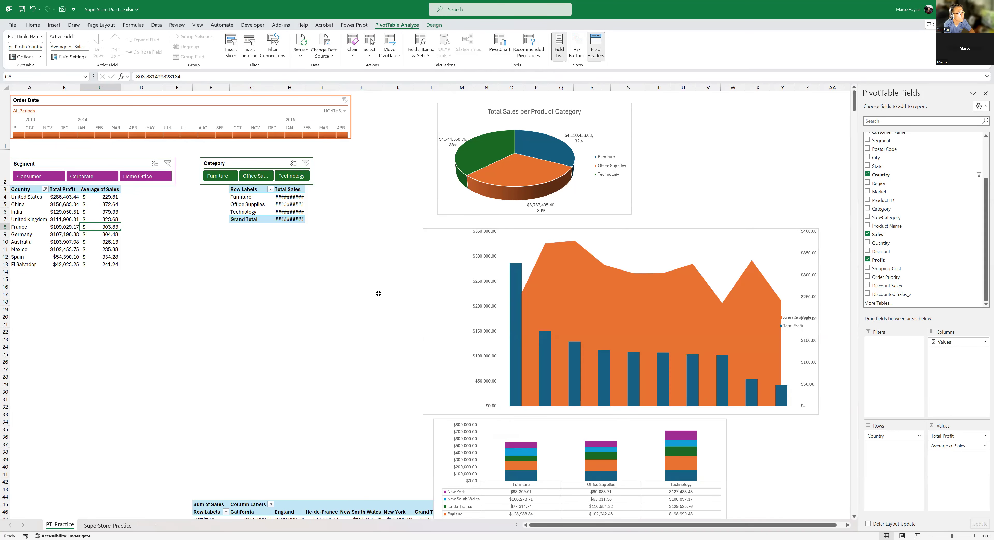
pyautogui.scroll(-1, 377, 293)
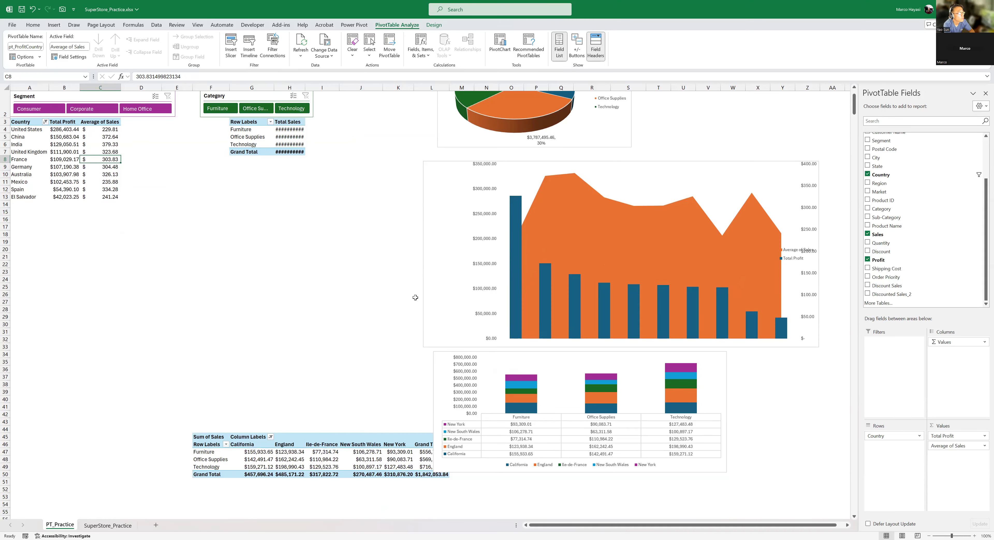
pyautogui.scroll(1, 414, 295)
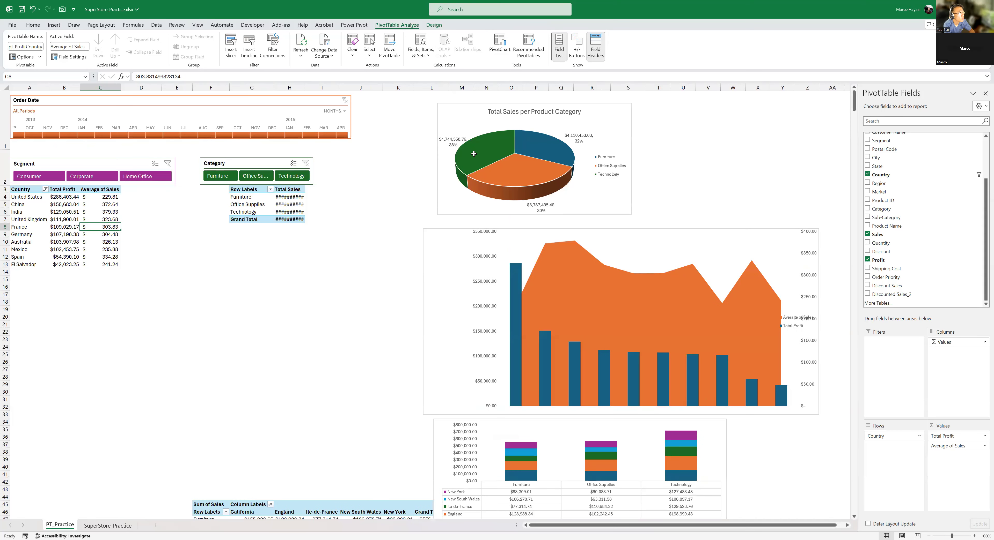
pyautogui.scroll(-2, 474, 154)
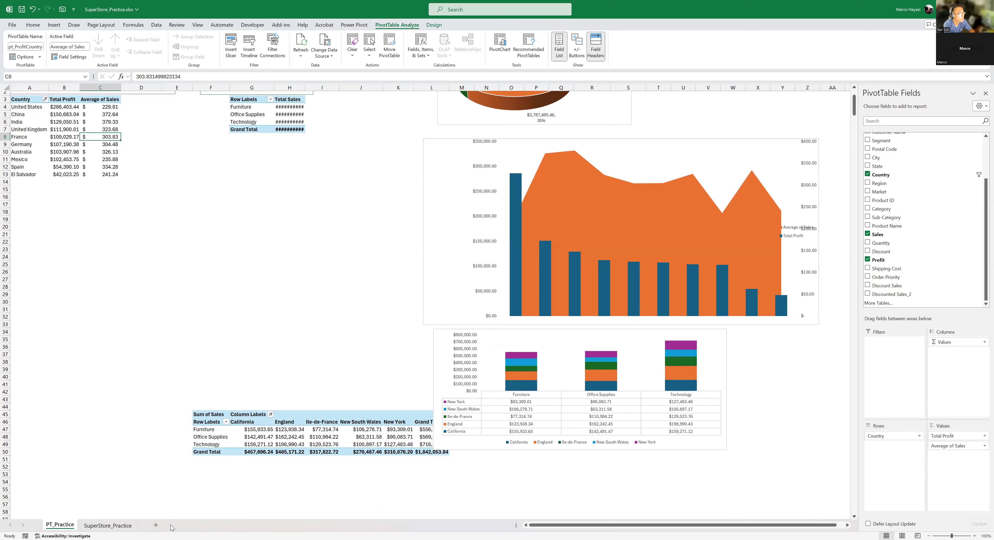
# - Add a new worksheet after SuperStore_Practice and name it Dashboard
pyautogui.click(156, 526)
pyautogui.moveTo(91, 525); pyautogui.dragTo(191, 526)
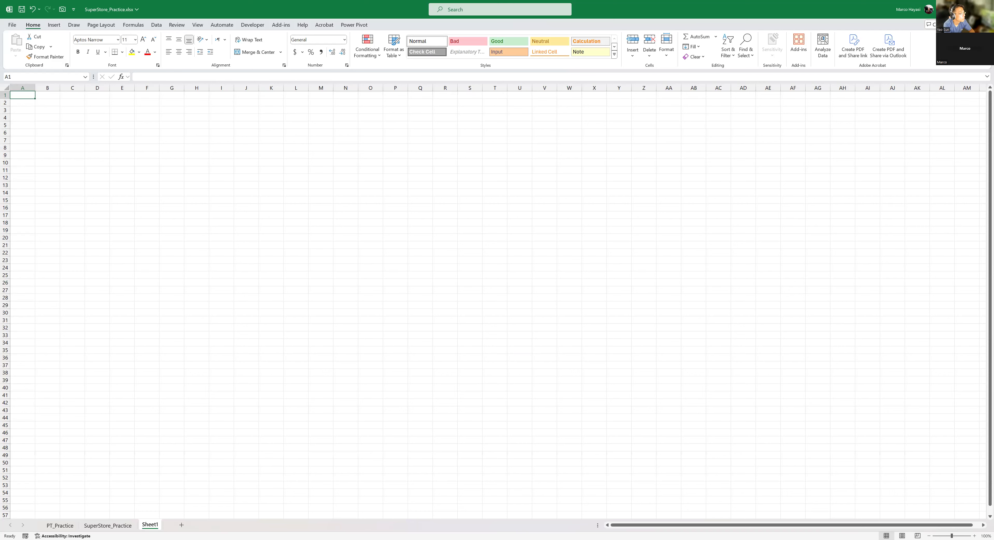
pyautogui.doubleClick(150, 525)
pyautogui.write('Da')
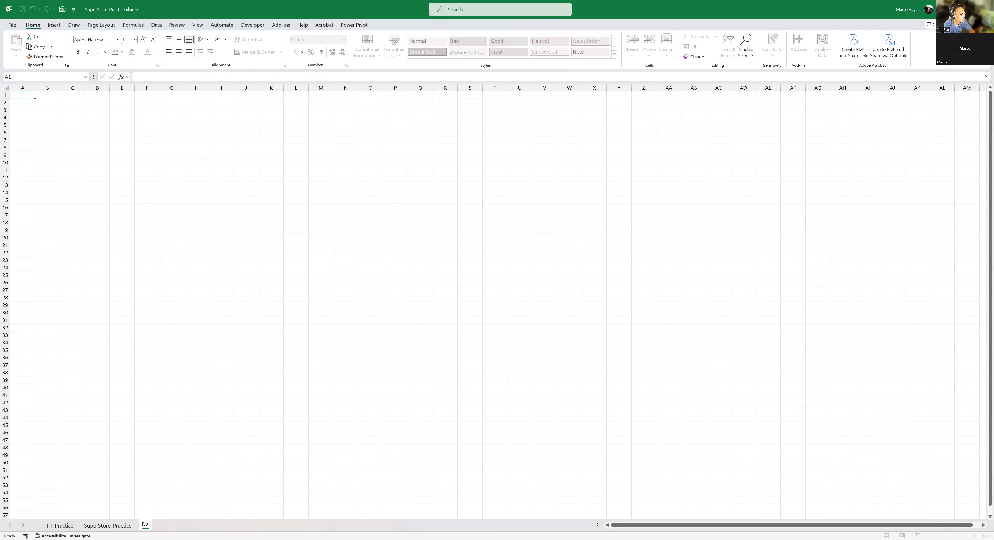
pyautogui.write('shboard')
pyautogui.press('Return')
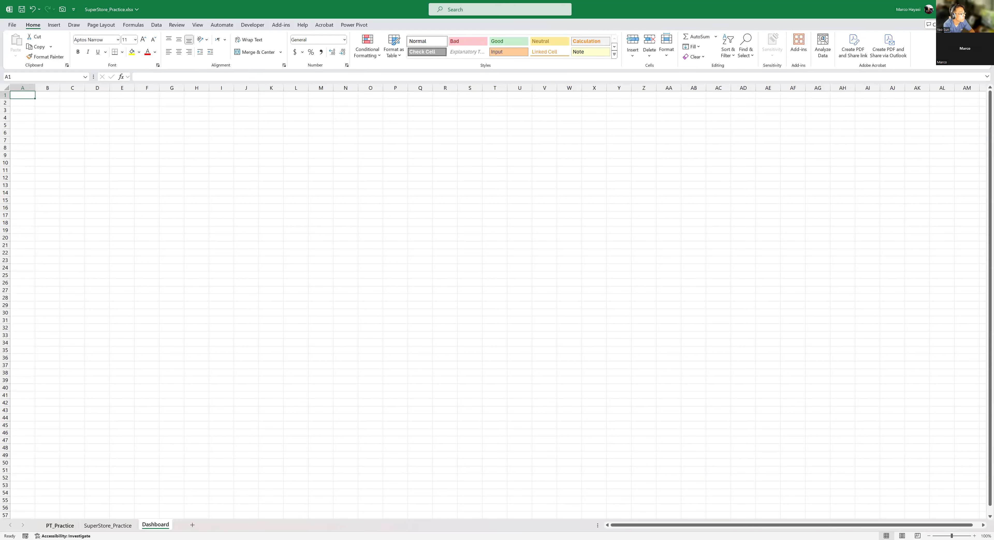
pyautogui.click(60, 526)
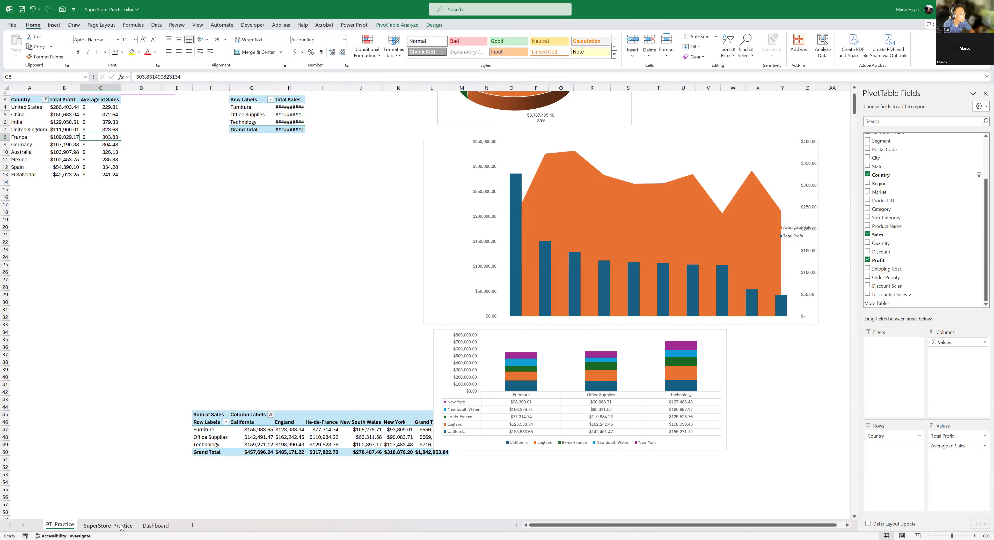
pyautogui.keyDown('ctrl'); pyautogui.click(108, 525); pyautogui.keyUp('ctrl')
pyautogui.rightClick(121, 527)
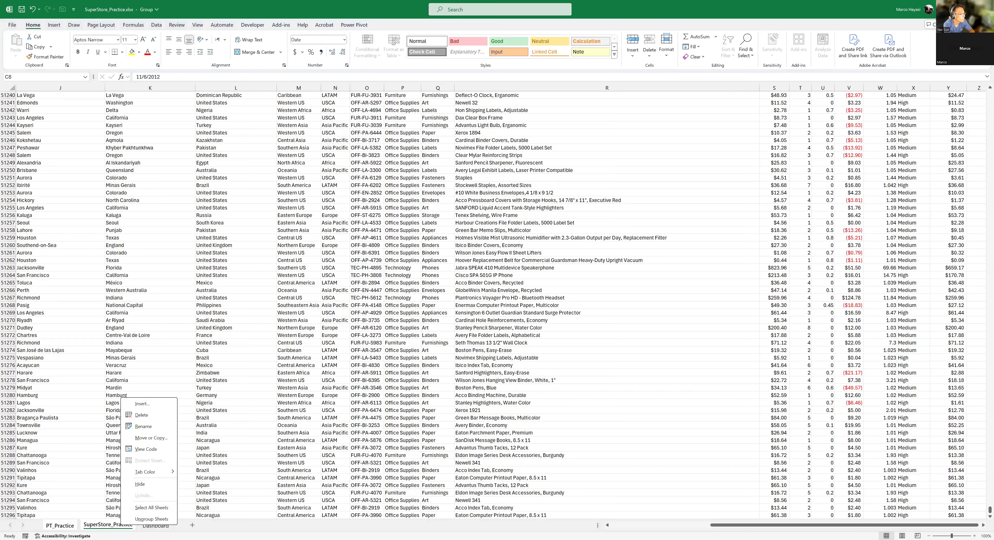
pyautogui.click(156, 527)
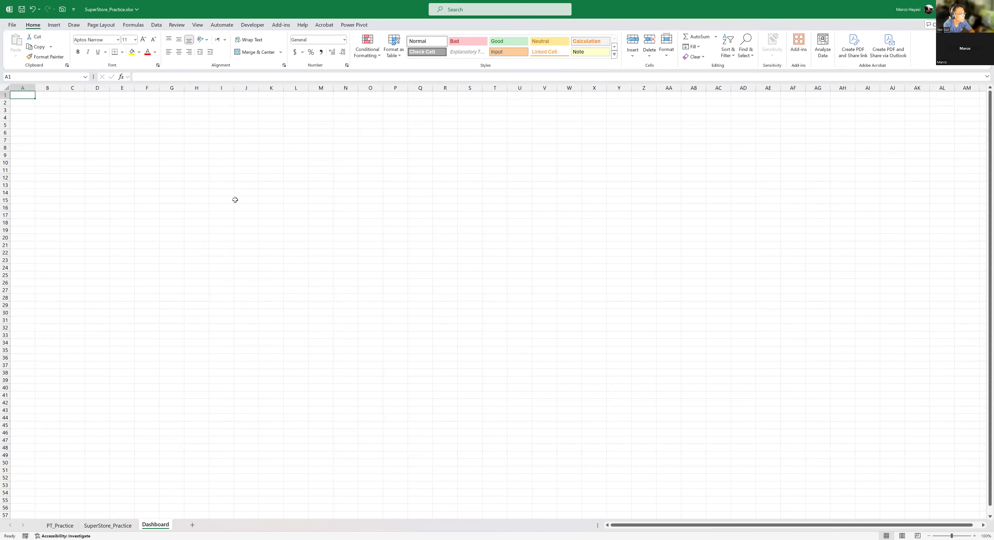
# - Turn off the gridlines on the Dashboard sheet
pyautogui.click(197, 25)
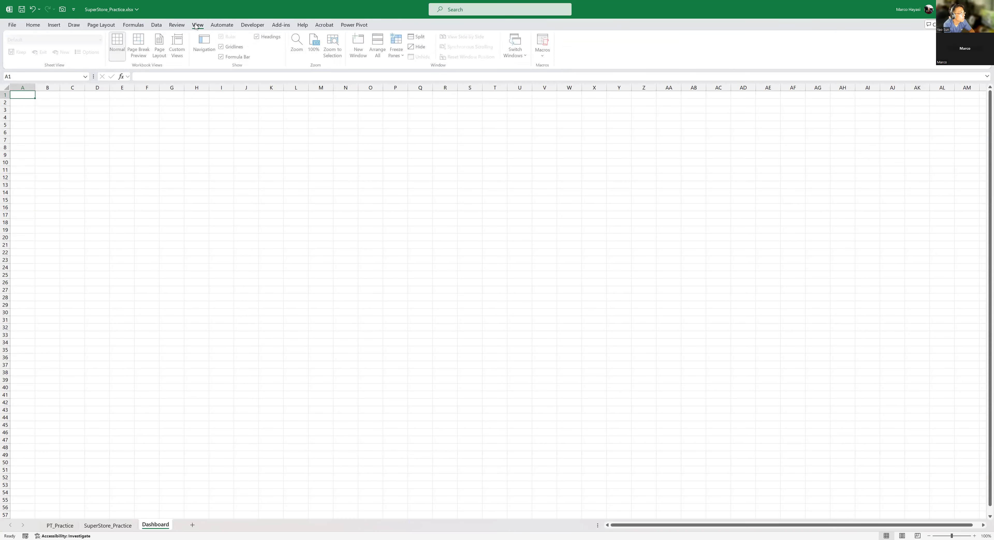
pyautogui.click(223, 48)
pyautogui.click(97, 118)
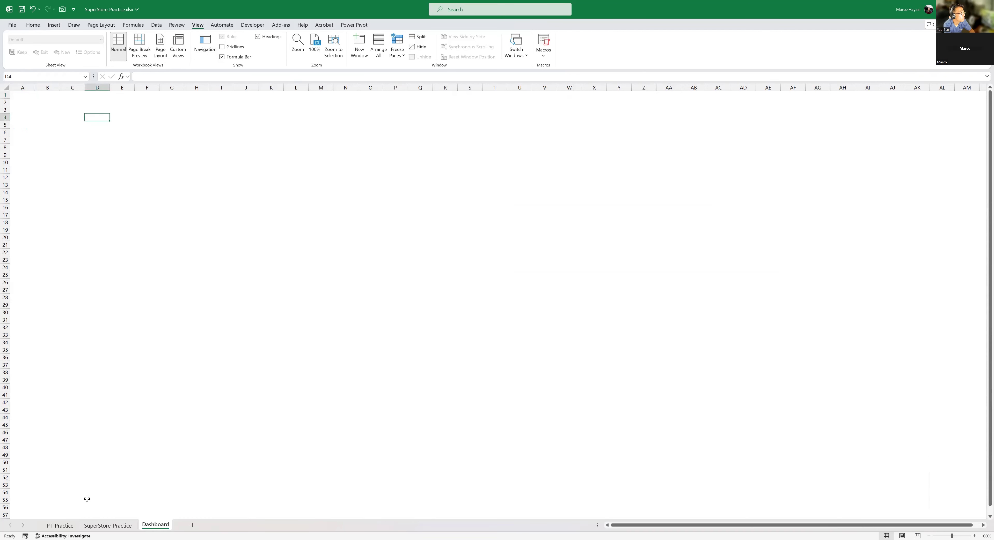
# - Cut the Order Date timeline, the Segment and Category slicers, and all three charts together from the PT_Practice sheet
pyautogui.click(60, 525)
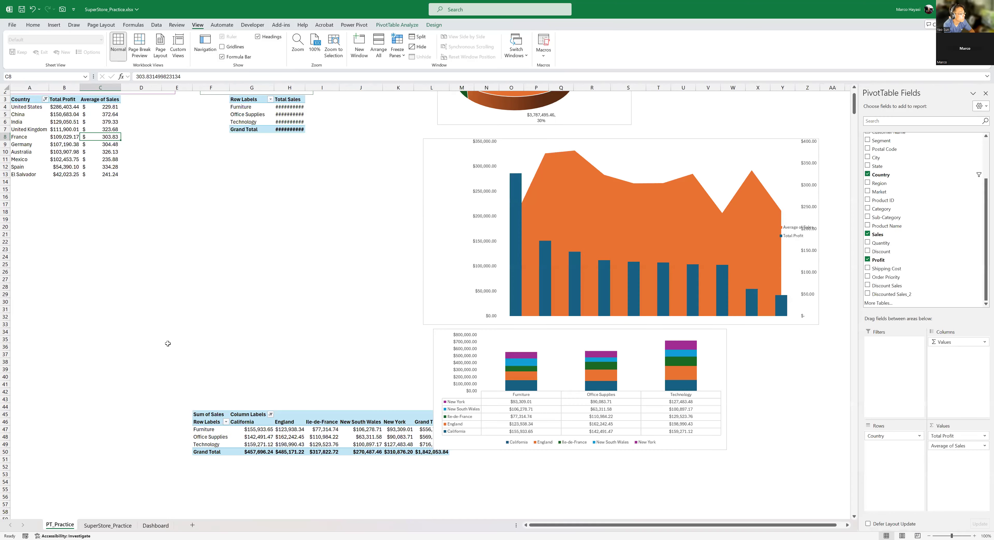
pyautogui.scroll(2, 655, 392)
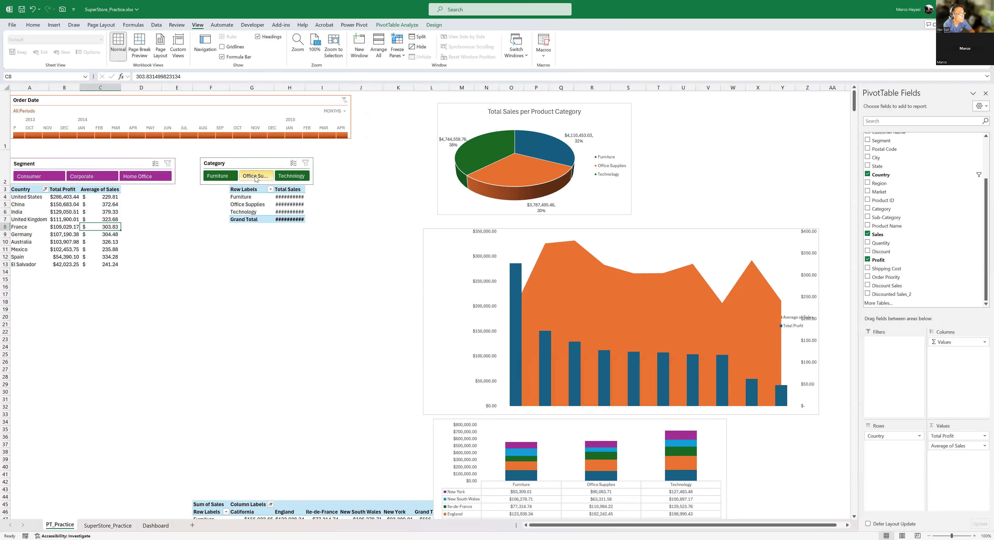
pyautogui.click(304, 100)
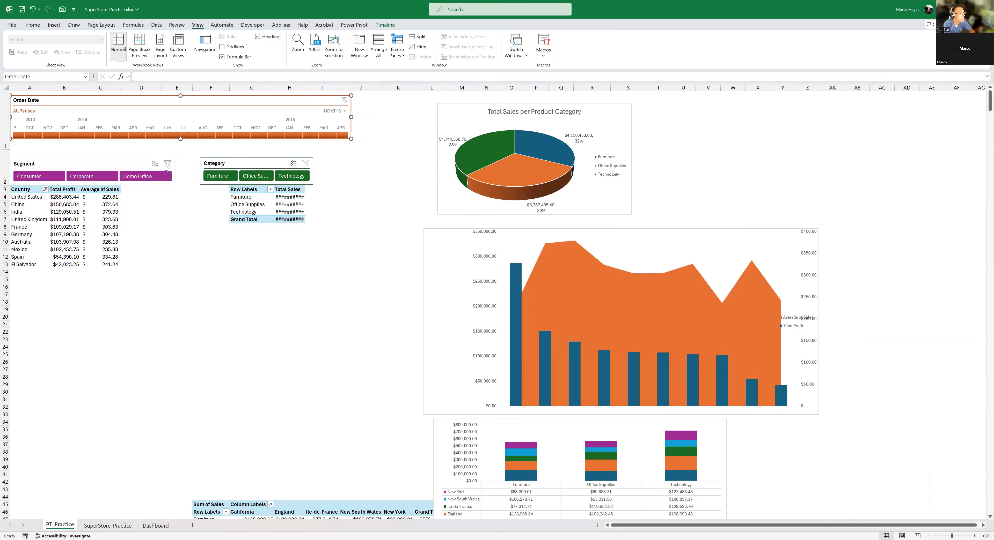
pyautogui.keyDown('ctrl'); pyautogui.click(131, 162); pyautogui.keyUp('ctrl')
pyautogui.keyDown('ctrl'); pyautogui.click(253, 165); pyautogui.keyUp('ctrl')
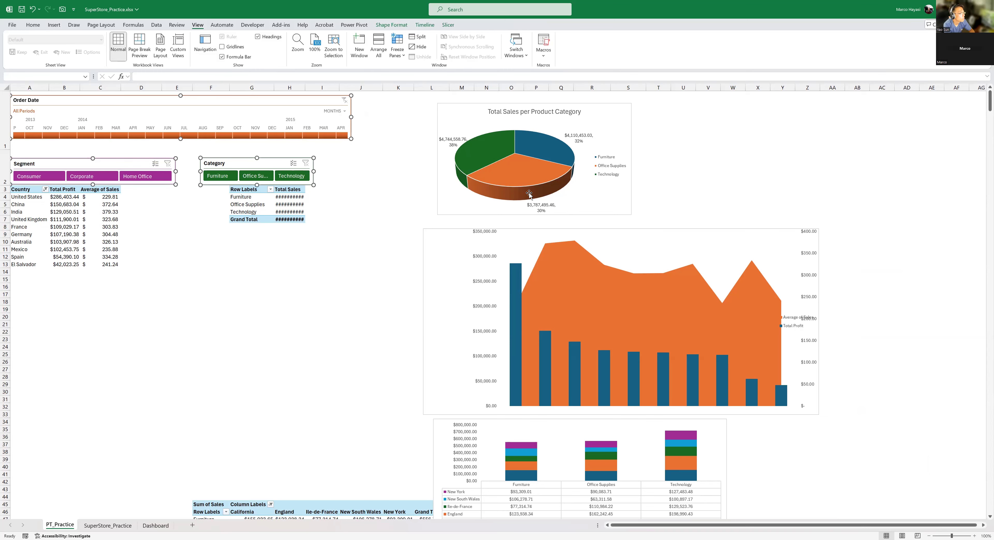
pyautogui.keyDown('ctrl'); pyautogui.click(640, 110); pyautogui.keyUp('ctrl')
pyautogui.keyDown('ctrl'); pyautogui.click(722, 230); pyautogui.keyUp('ctrl')
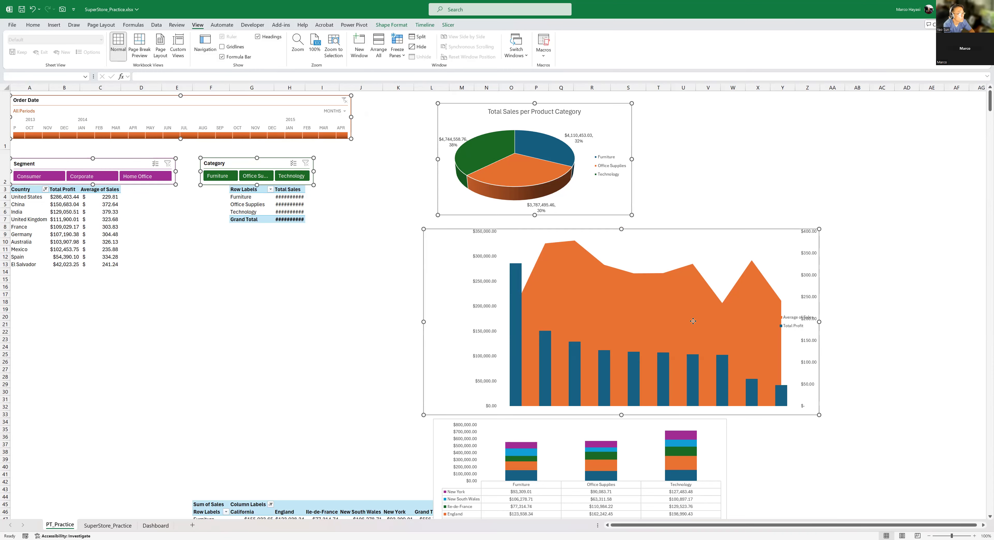
pyautogui.scroll(-2, 693, 321)
pyautogui.keyDown('ctrl'); pyautogui.click(723, 341); pyautogui.keyUp('ctrl')
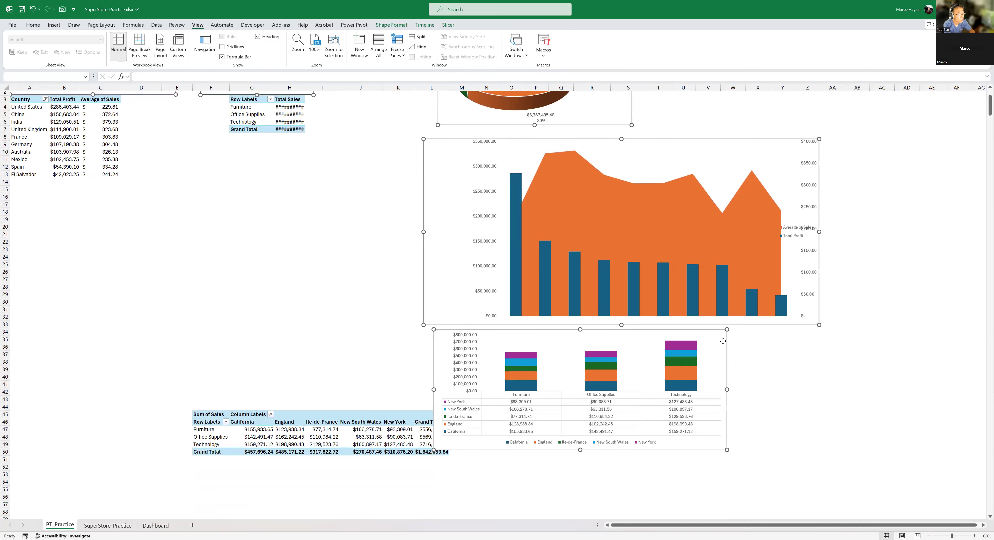
pyautogui.scroll(2, 723, 342)
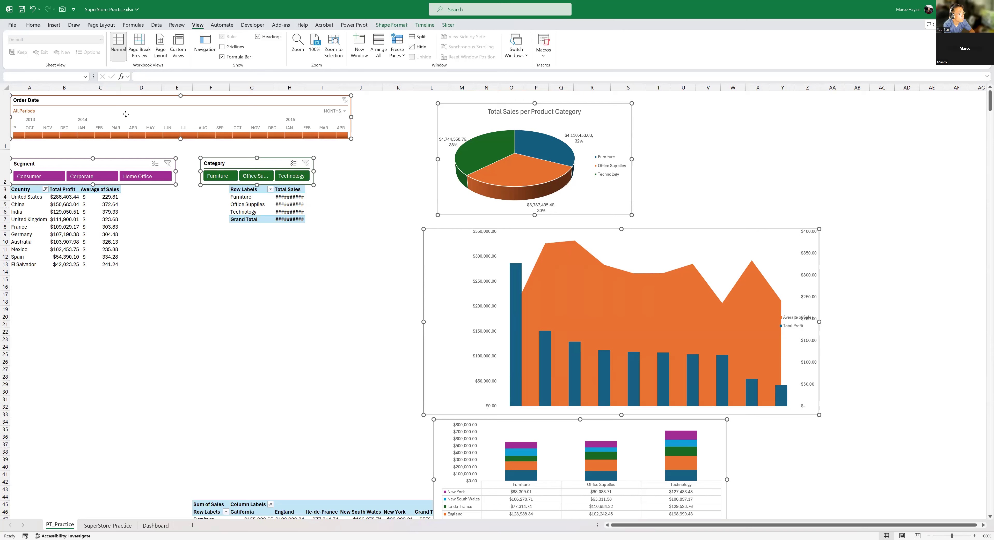
pyautogui.rightClick(623, 121)
pyautogui.click(644, 140)
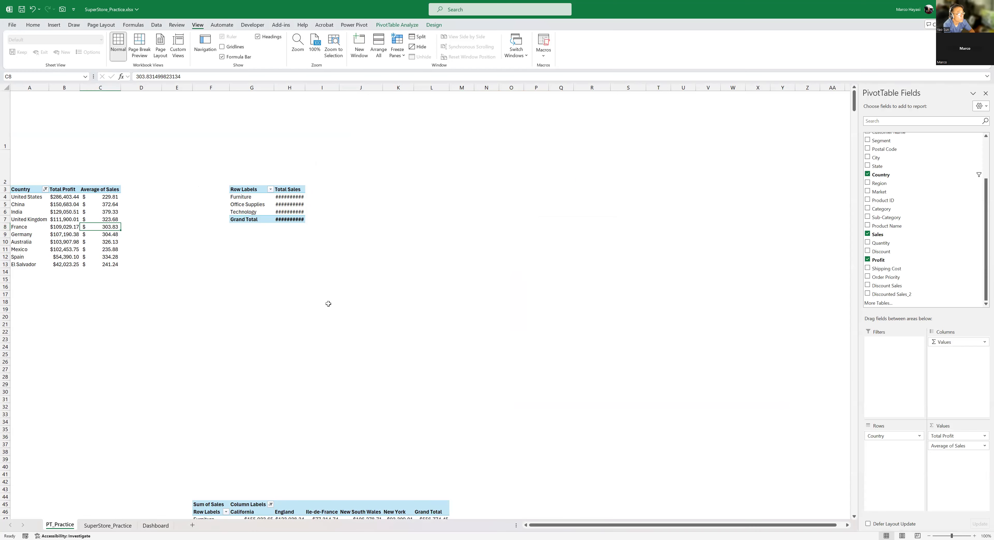
# - Paste the cut timeline, slicers and charts onto the Dashboard sheet at cell K11
pyautogui.scroll(-1, 328, 309)
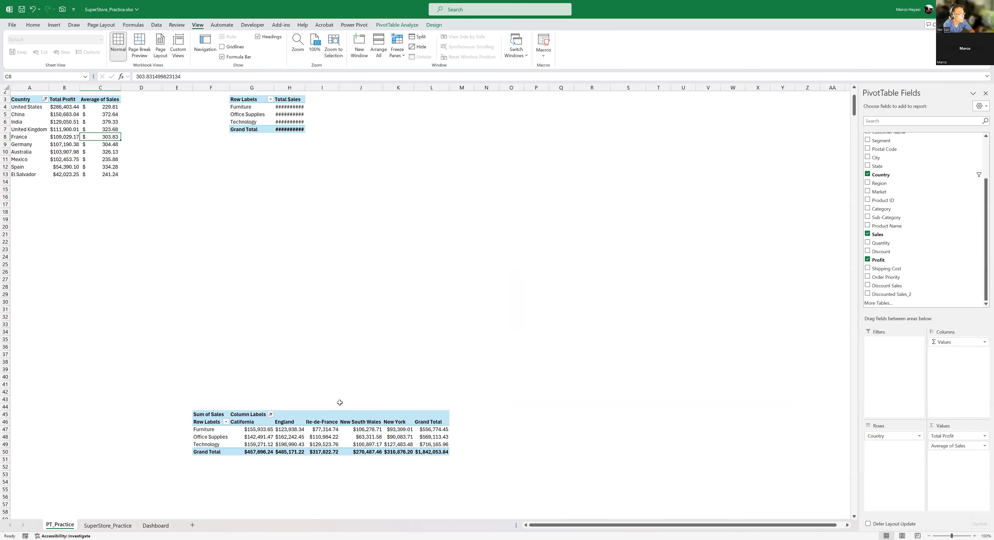
pyautogui.click(155, 526)
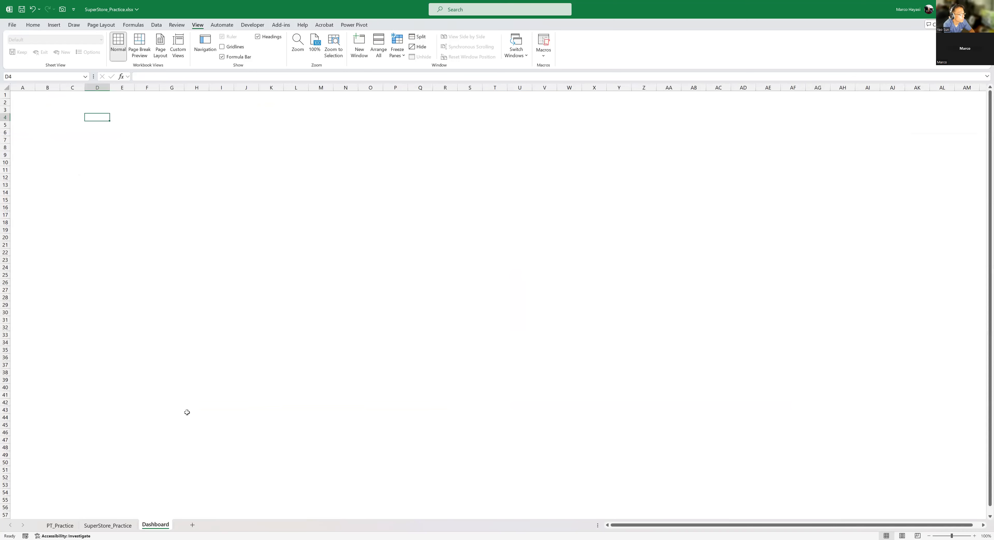
pyautogui.rightClick(265, 170)
pyautogui.click(284, 222)
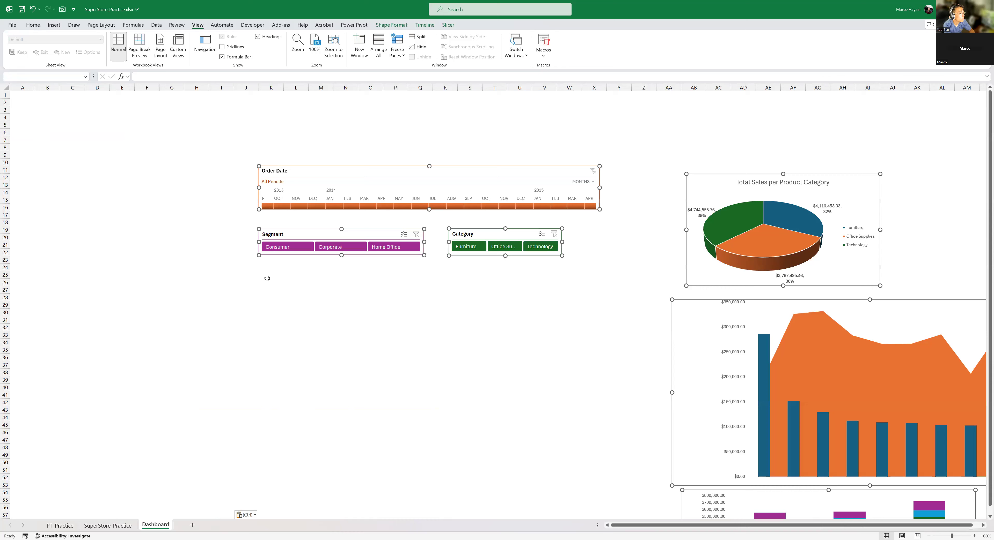
pyautogui.click(510, 329)
# - Move the Segment slicer directly beneath the Order Date timeline and place the Category slicer right beside it
pyautogui.click(322, 171)
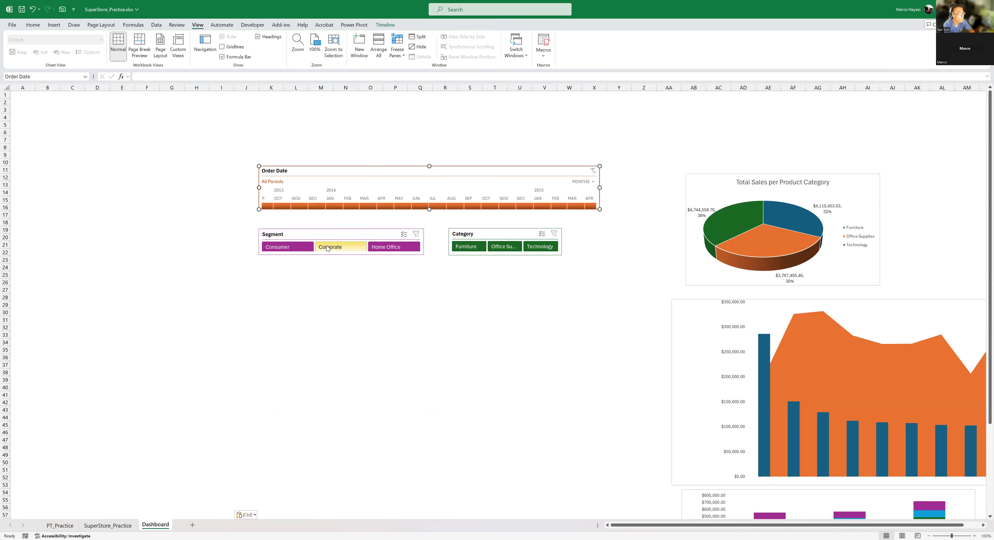
pyautogui.click(346, 234)
pyautogui.moveTo(346, 234); pyautogui.dragTo(345, 213)
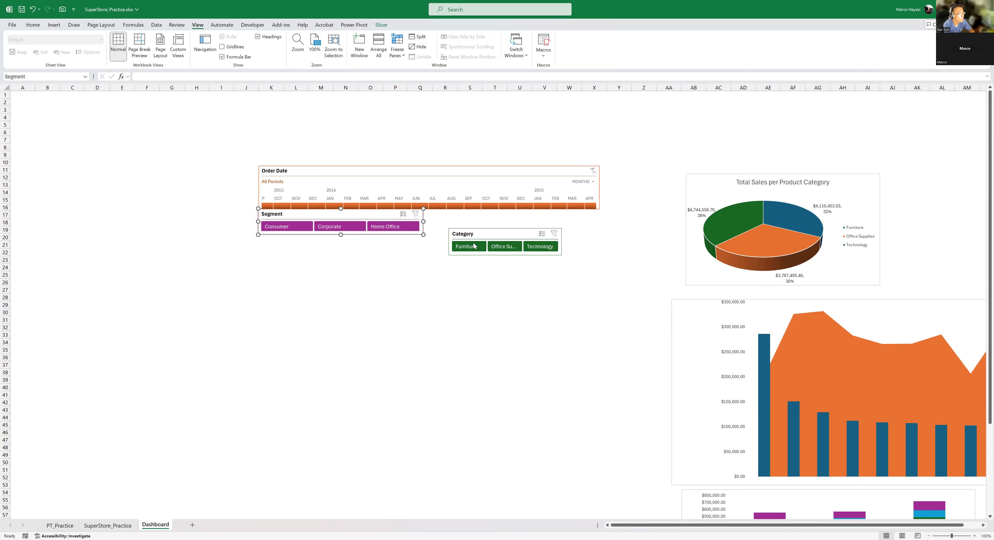
pyautogui.moveTo(486, 233); pyautogui.dragTo(462, 213)
pyautogui.click(448, 297)
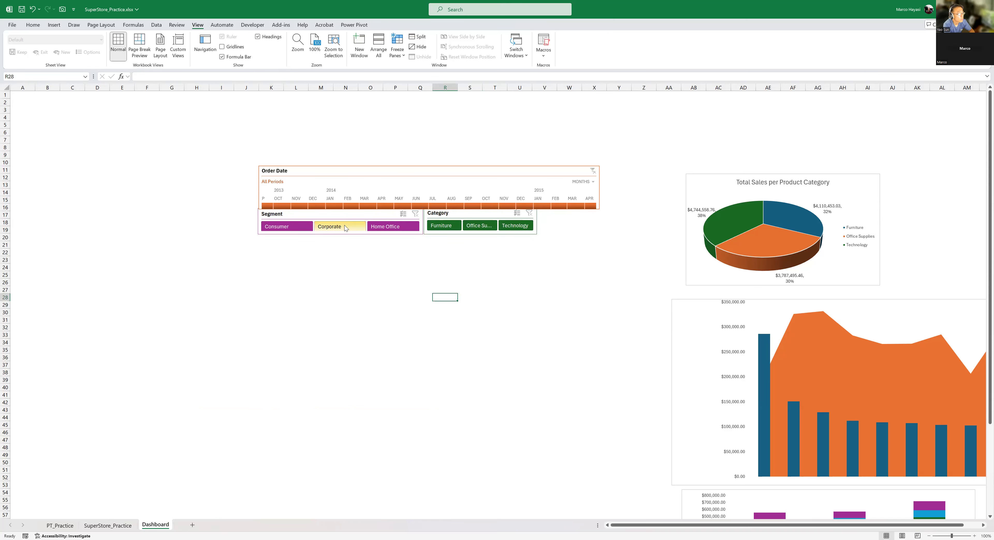
# - Group the Order Date timeline with the Segment and Category slicers into one object
pyautogui.click(354, 215)
pyautogui.keyDown('ctrl'); pyautogui.click(498, 214); pyautogui.keyUp('ctrl')
pyautogui.keyDown('ctrl'); pyautogui.click(517, 169); pyautogui.keyUp('ctrl')
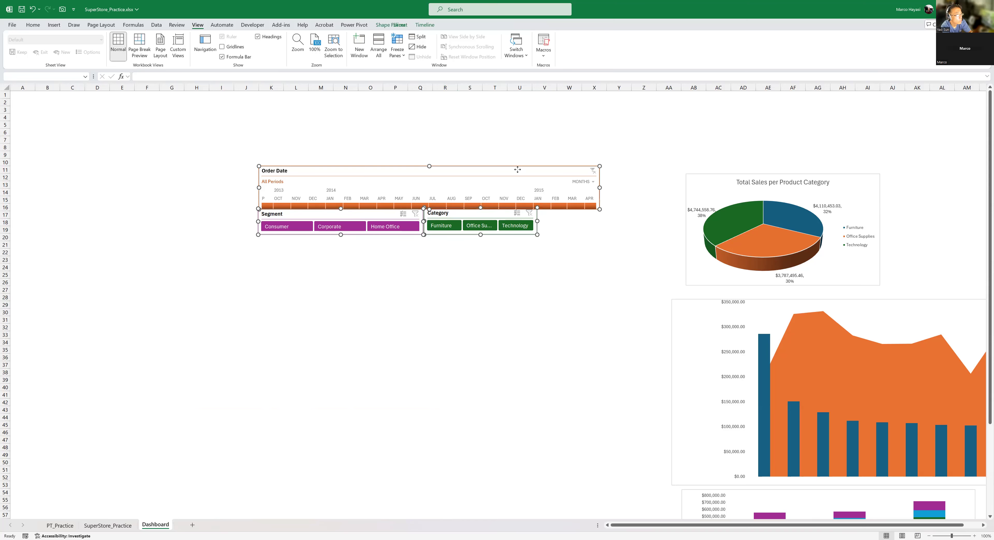
pyautogui.rightClick(517, 170)
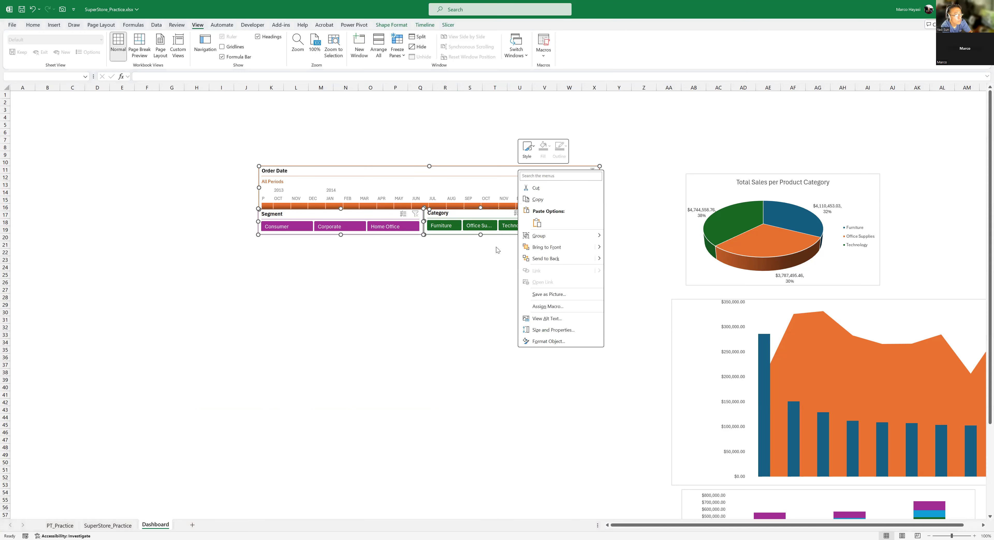
pyautogui.moveTo(554, 236)
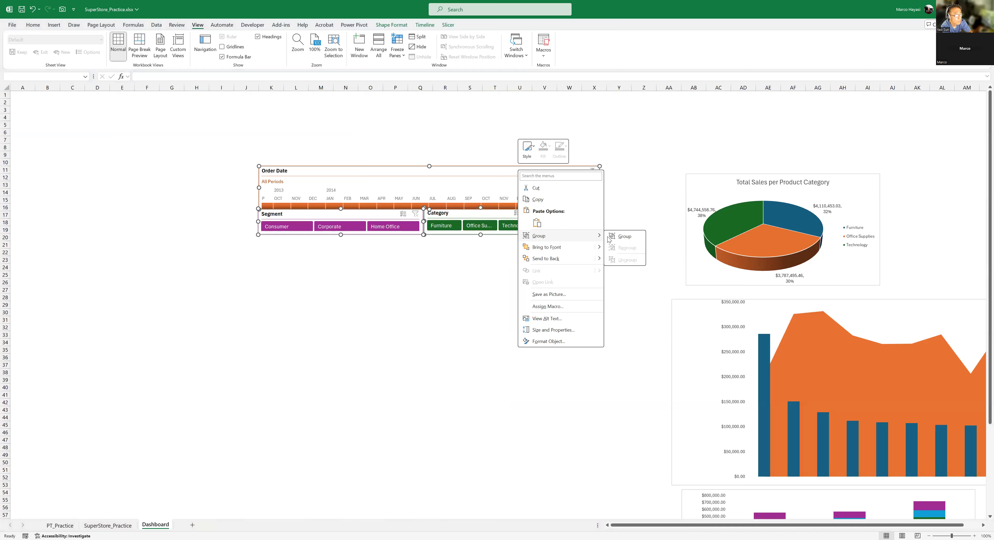
pyautogui.click(626, 237)
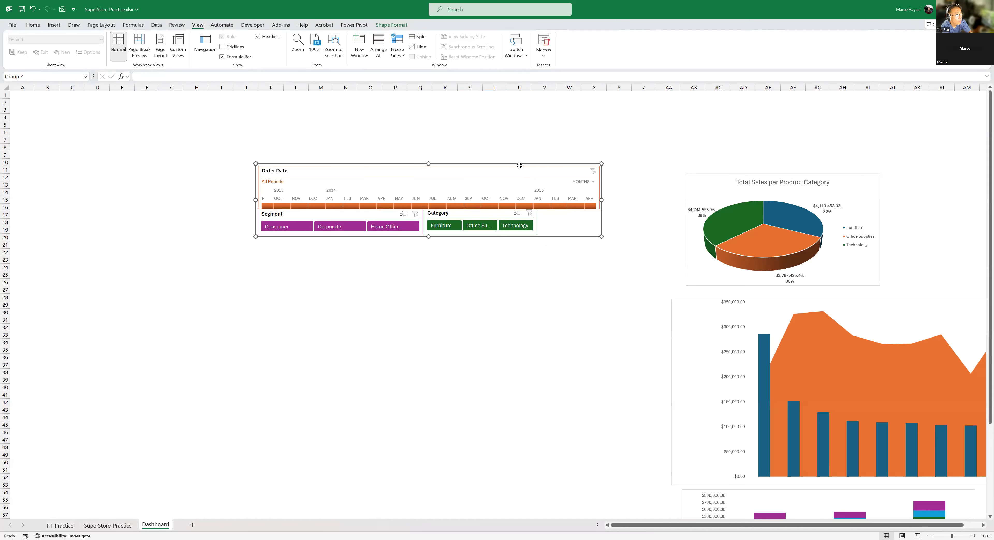
# - Shift the Order Date timeline left within the group so its right edge roughly lines up with the Category slicer's
pyautogui.moveTo(519, 162); pyautogui.dragTo(472, 250)
pyautogui.click(566, 165)
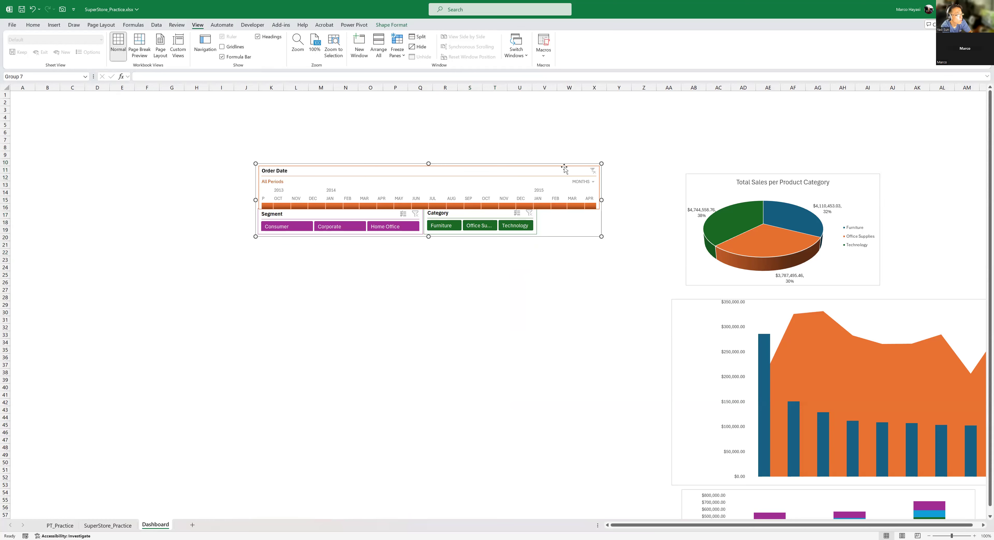
pyautogui.moveTo(566, 165); pyautogui.dragTo(153, 83)
pyautogui.moveTo(451, 170); pyautogui.dragTo(388, 168)
pyautogui.click(420, 305)
# - Move the grouped timeline and slicers to the Dashboard's top-left area, starting around row 2 near column B
pyautogui.click(515, 165)
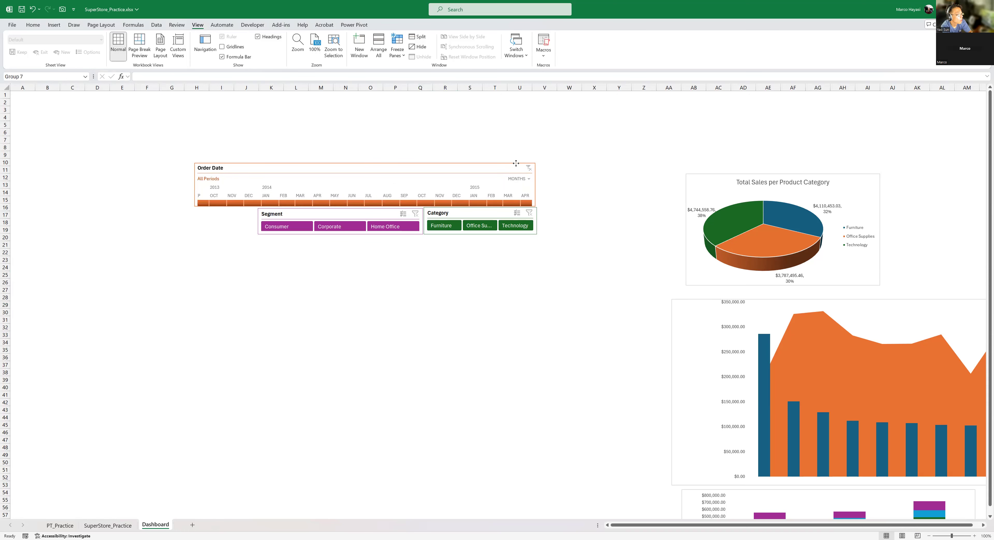
pyautogui.moveTo(508, 164); pyautogui.dragTo(339, 100)
pyautogui.click(497, 168)
pyautogui.click(595, 200)
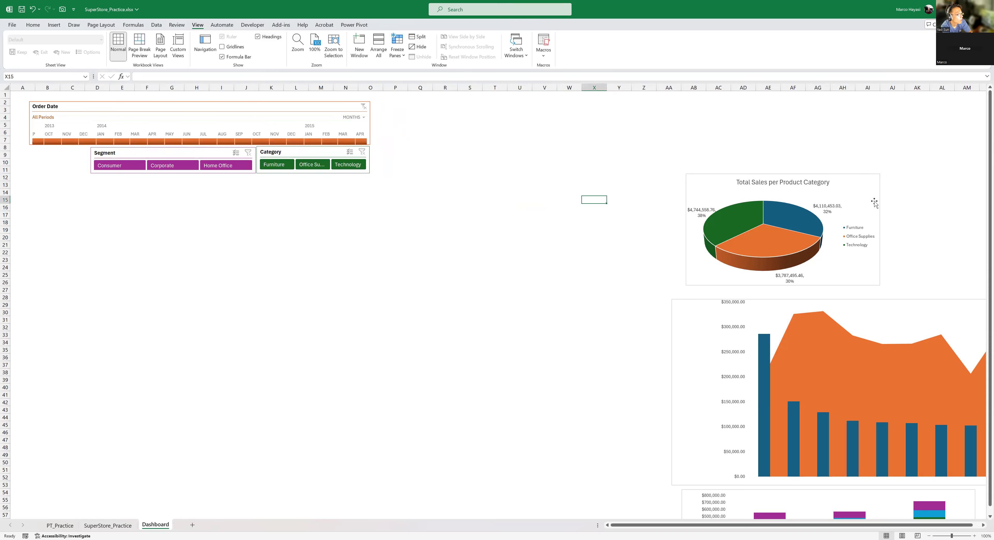
# - Group the pie chart, the profit and average sales combo chart, and the stacked column chart on the Dashboard
pyautogui.click(871, 187)
pyautogui.keyDown('ctrl'); pyautogui.click(787, 321); pyautogui.keyUp('ctrl')
pyautogui.scroll(-3, 769, 330)
pyautogui.keyDown('ctrl'); pyautogui.click(756, 430); pyautogui.keyUp('ctrl')
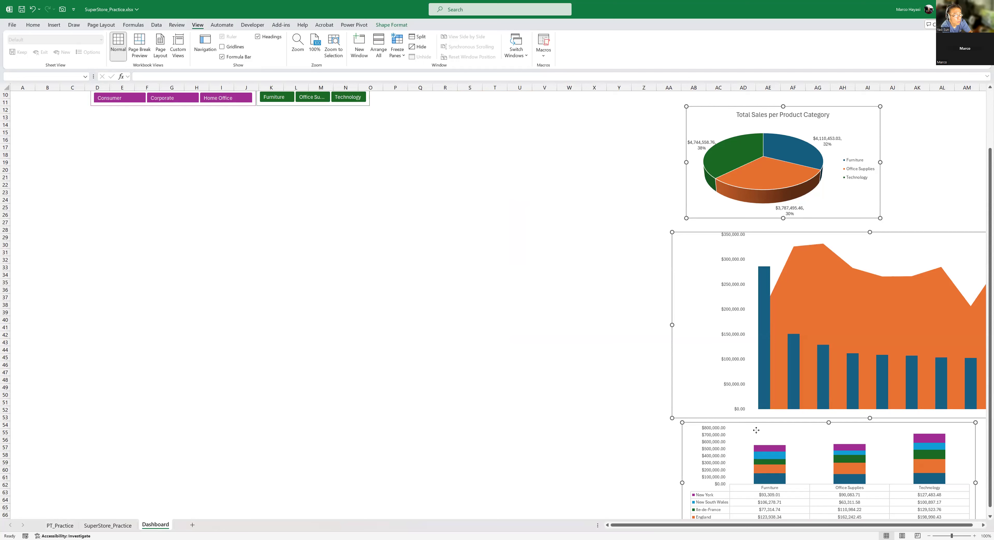
pyautogui.rightClick(770, 313)
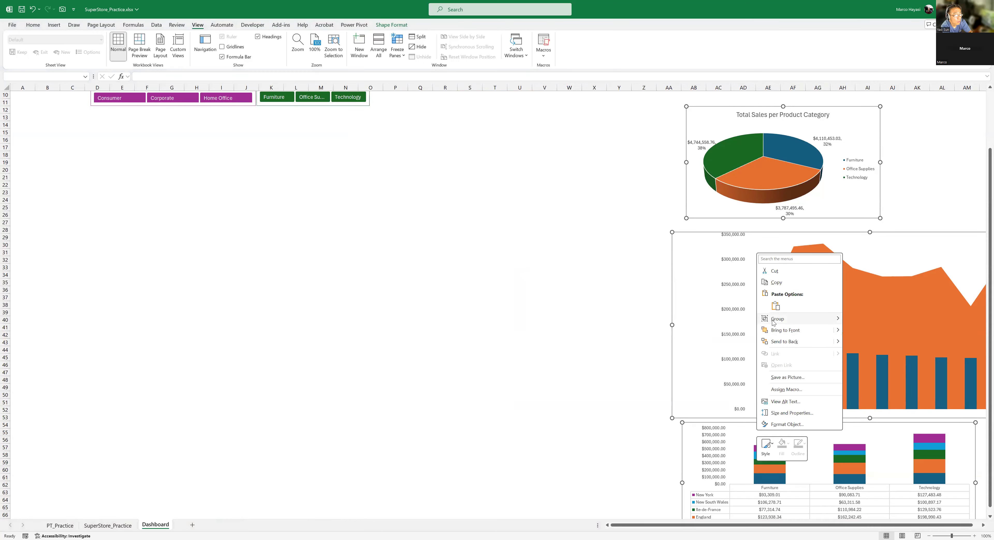
pyautogui.moveTo(773, 323)
pyautogui.click(864, 319)
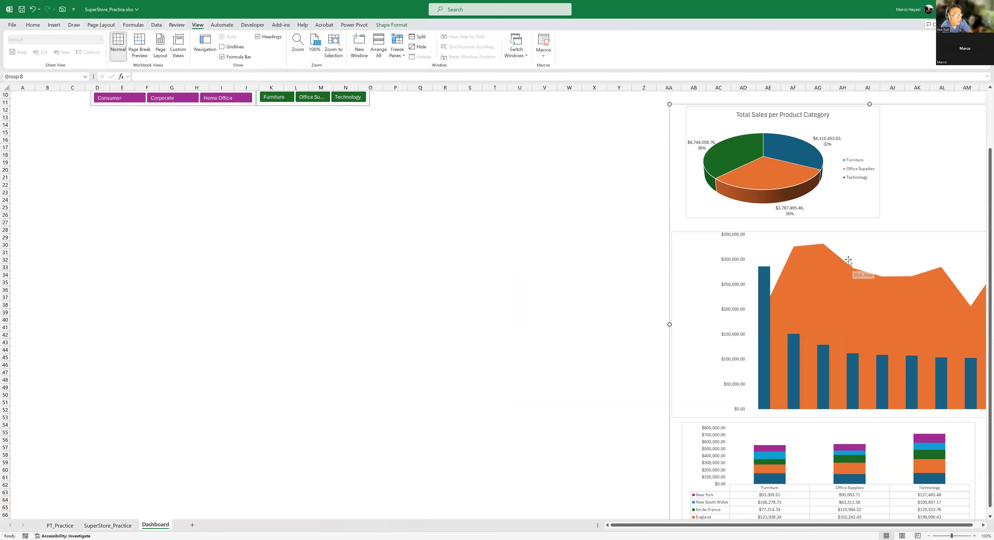
# - Move the grouped charts to the left side of the Dashboard below the slicers, starting around row 14 near column B
pyautogui.moveTo(858, 262); pyautogui.dragTo(848, 261)
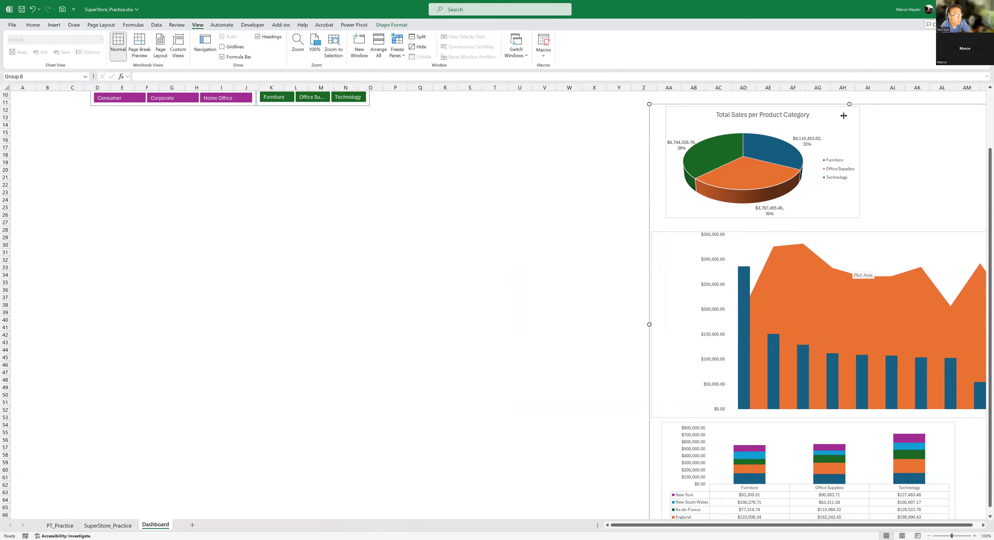
pyautogui.moveTo(953, 106); pyautogui.dragTo(332, 118)
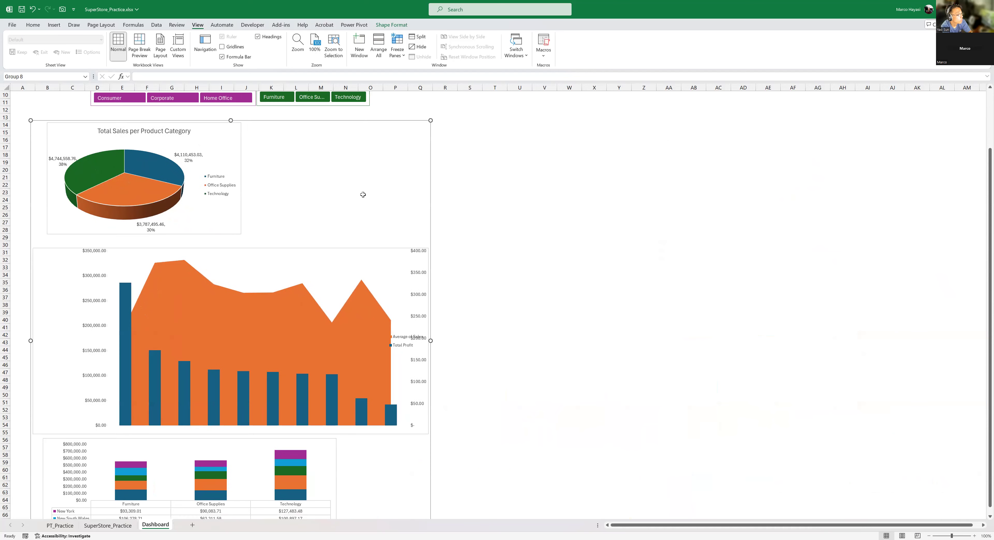
pyautogui.scroll(3, 361, 193)
pyautogui.click(519, 140)
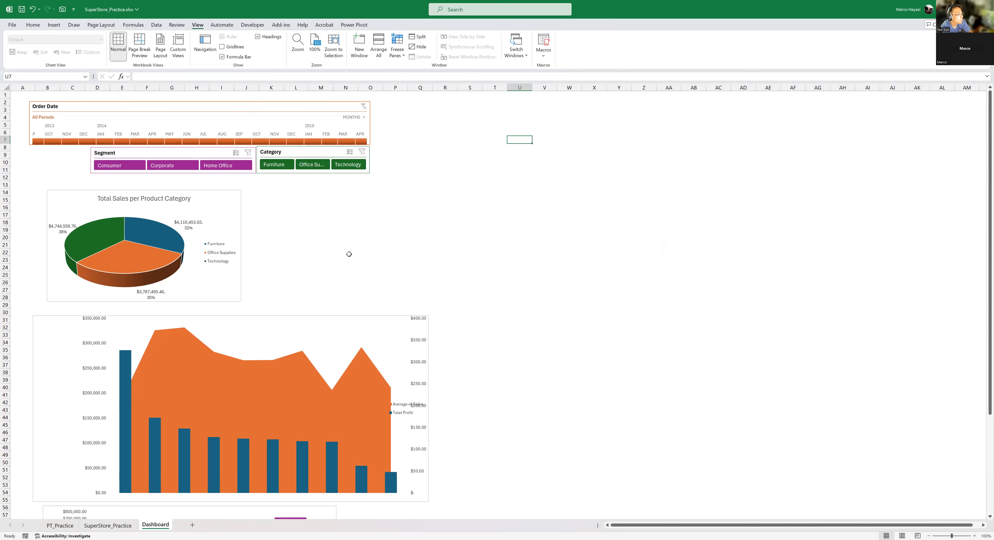
# - Insert a text box to the right of the Order Date timeline, spanning about P2 to W16
pyautogui.click(475, 155)
pyautogui.click(370, 215)
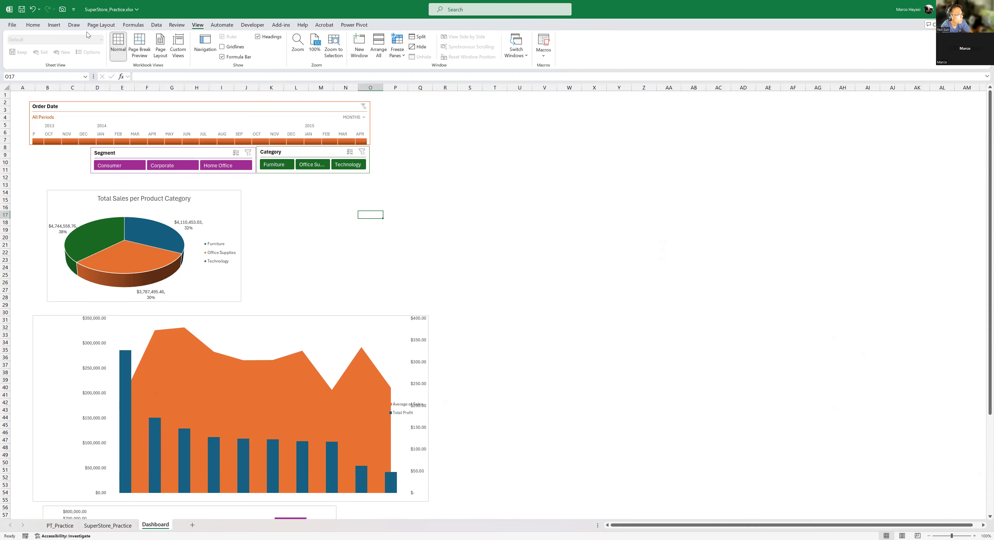
pyautogui.click(53, 24)
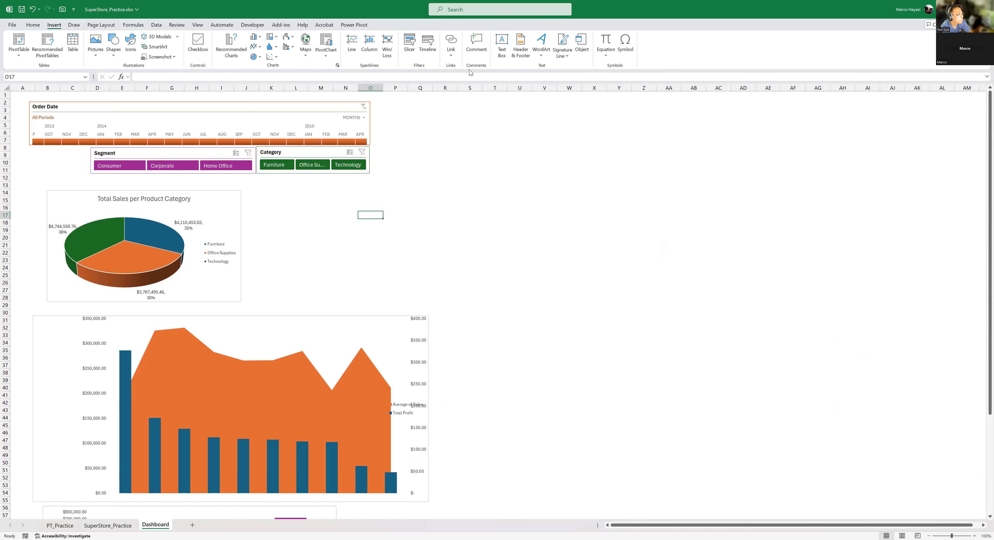
pyautogui.click(504, 39)
pyautogui.moveTo(387, 104); pyautogui.dragTo(566, 208)
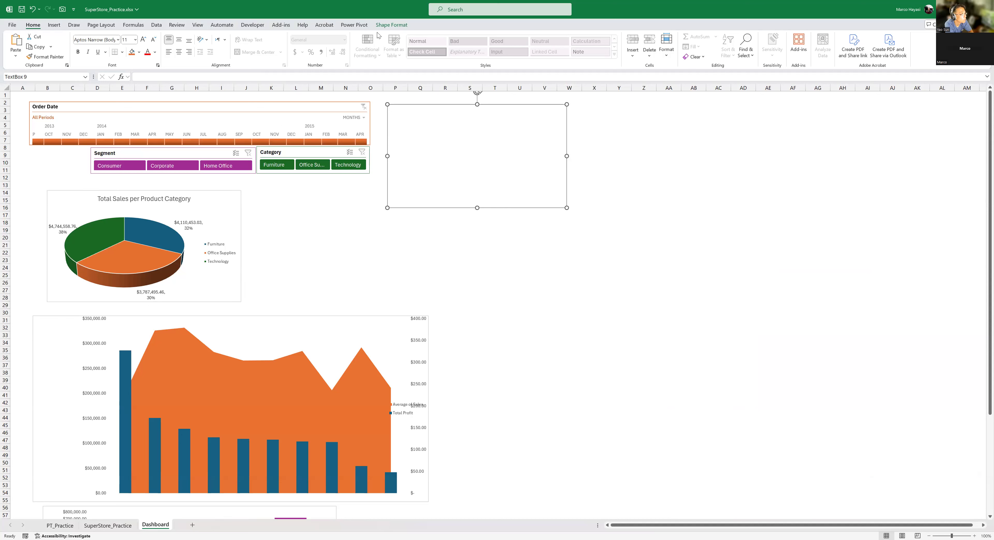
# - Fill the text box with grey and shift the grouped charts slightly to start around row 13 in column A
pyautogui.click(139, 52)
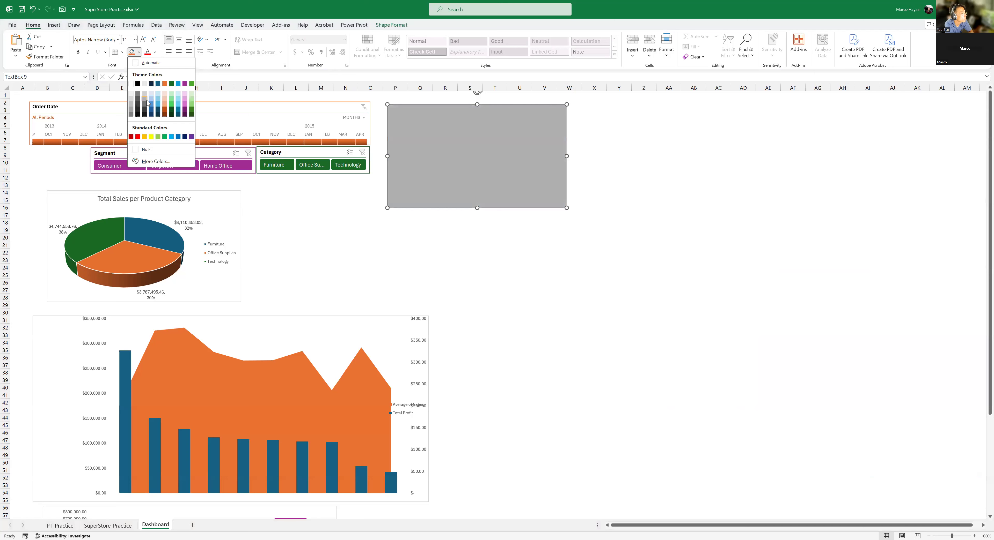
pyautogui.click(147, 102)
pyautogui.click(520, 268)
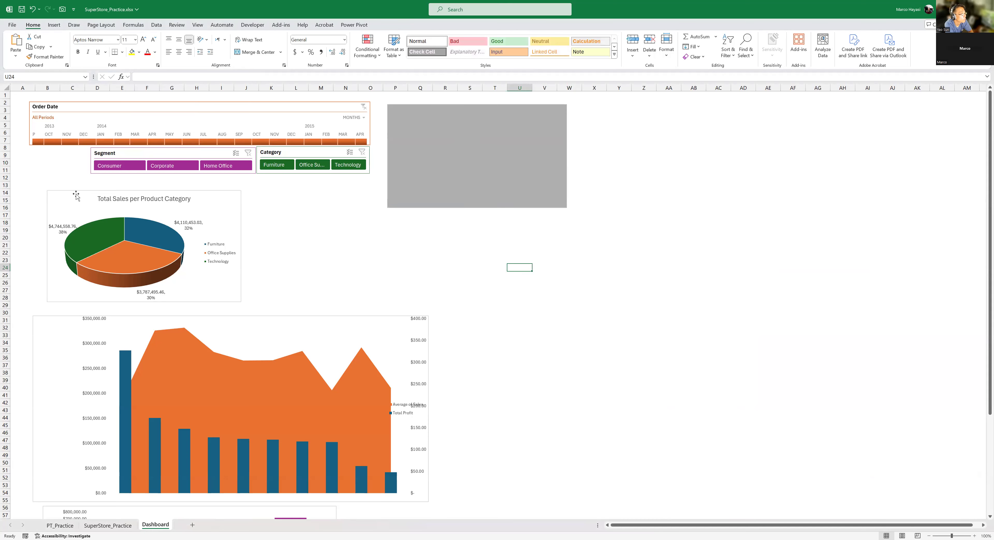
pyautogui.moveTo(219, 187); pyautogui.dragTo(204, 182)
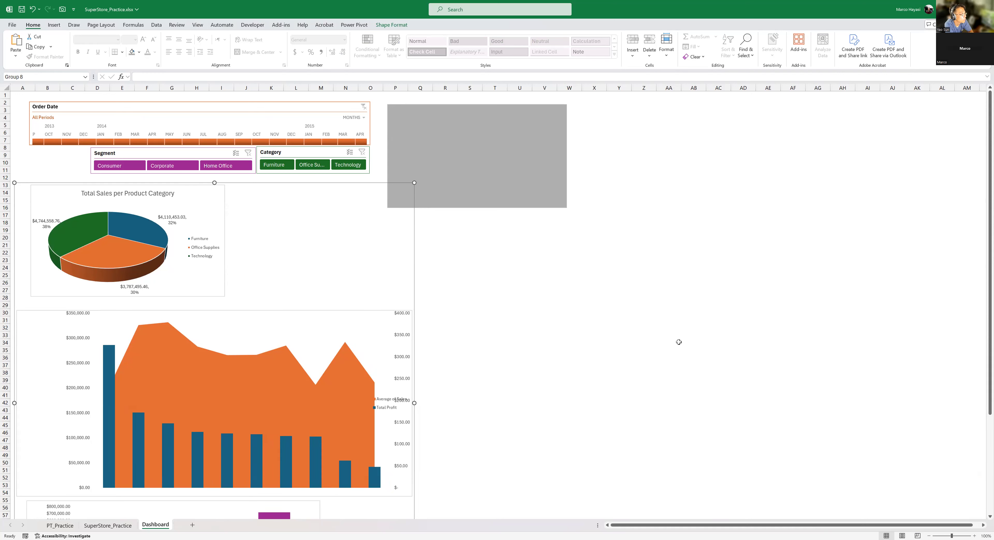
# - Examine the PT_Practice pivot tables and empty area and the SuperStore_Practice source data, returning to the Dashboard sheet
pyautogui.click(59, 526)
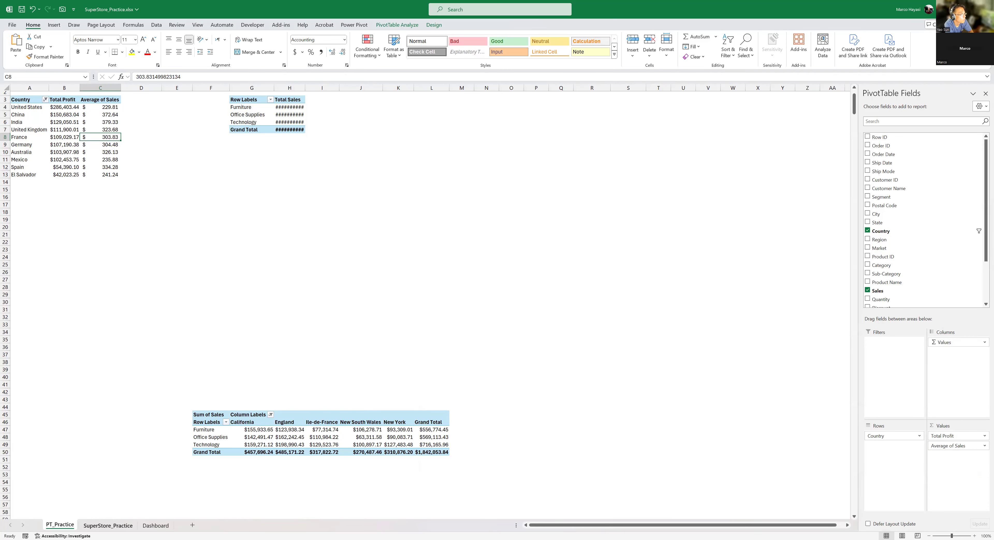
pyautogui.click(110, 525)
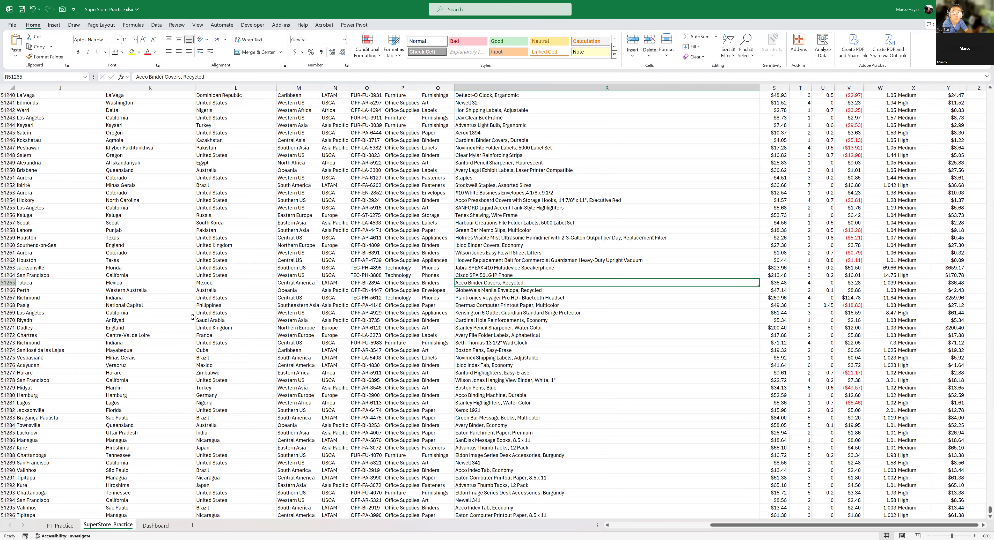
pyautogui.click(60, 526)
pyautogui.moveTo(503, 136); pyautogui.dragTo(799, 367)
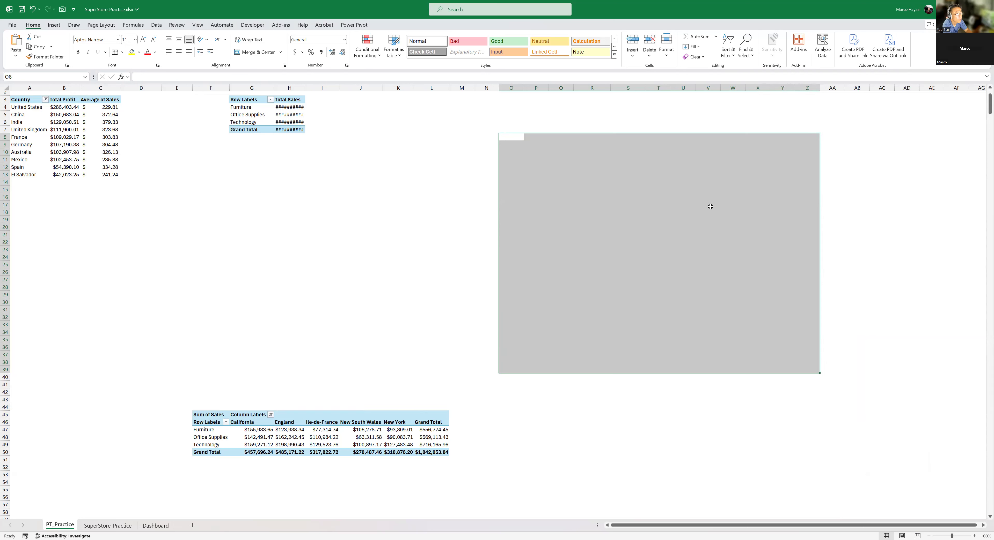
pyautogui.moveTo(515, 138); pyautogui.dragTo(758, 412)
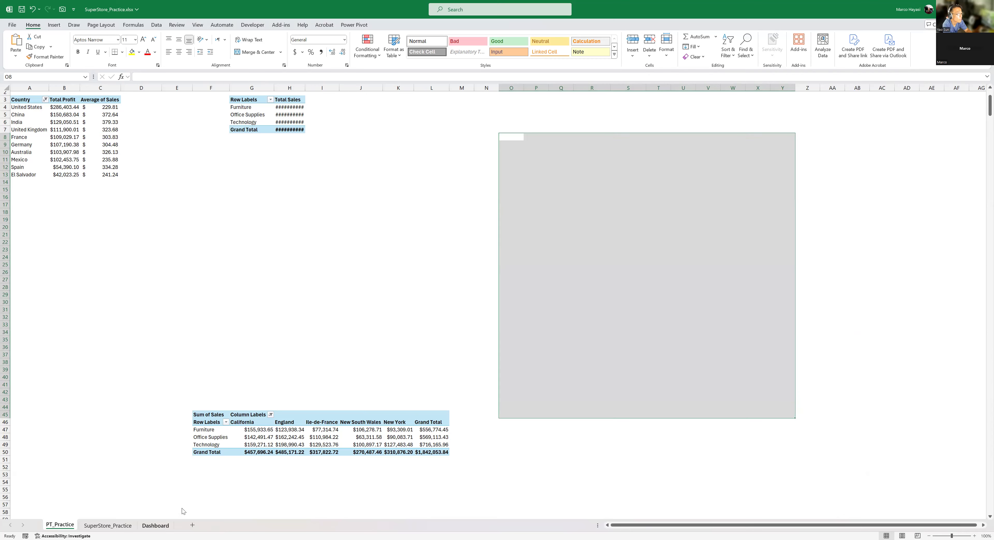
pyautogui.click(156, 526)
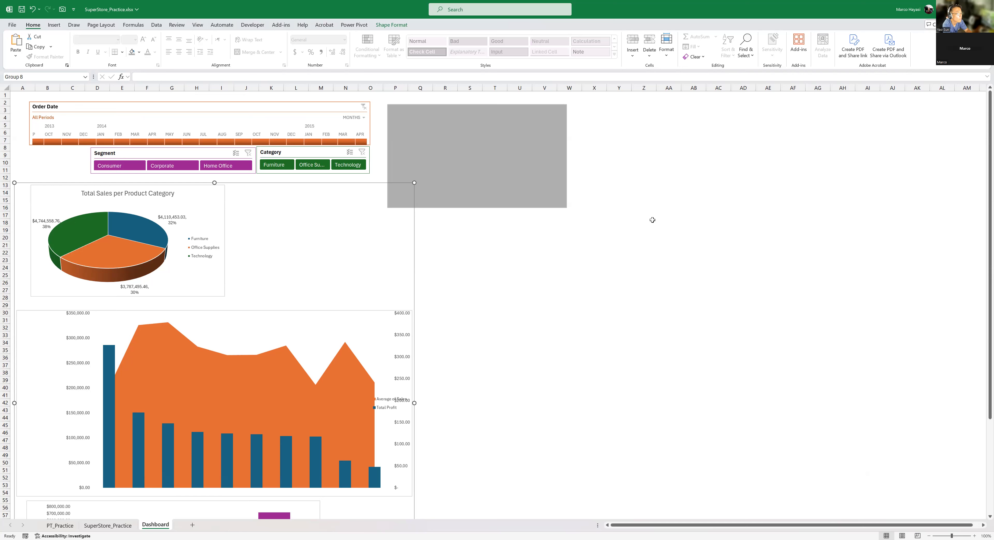
pyautogui.click(544, 245)
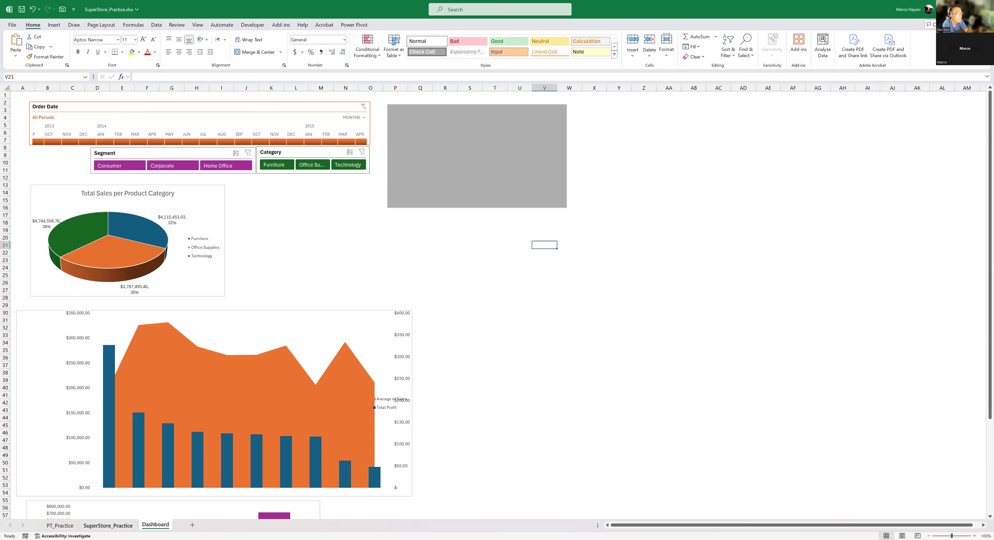
# - Hide the PT_Practice and SuperStore_Practice sheets together and check the Dashboard sheet's available commands
pyautogui.click(60, 526)
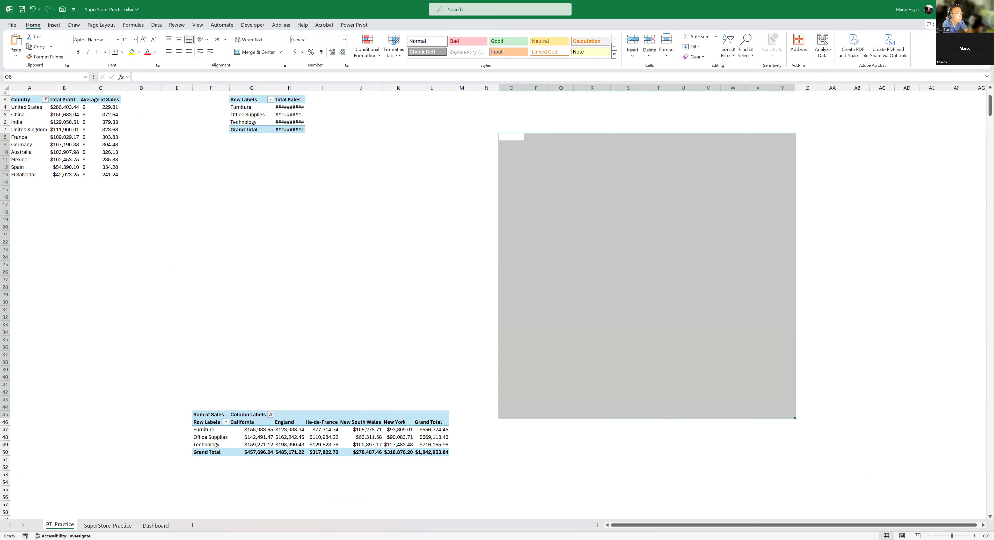
pyautogui.keyDown('ctrl'); pyautogui.click(104, 527); pyautogui.keyUp('ctrl')
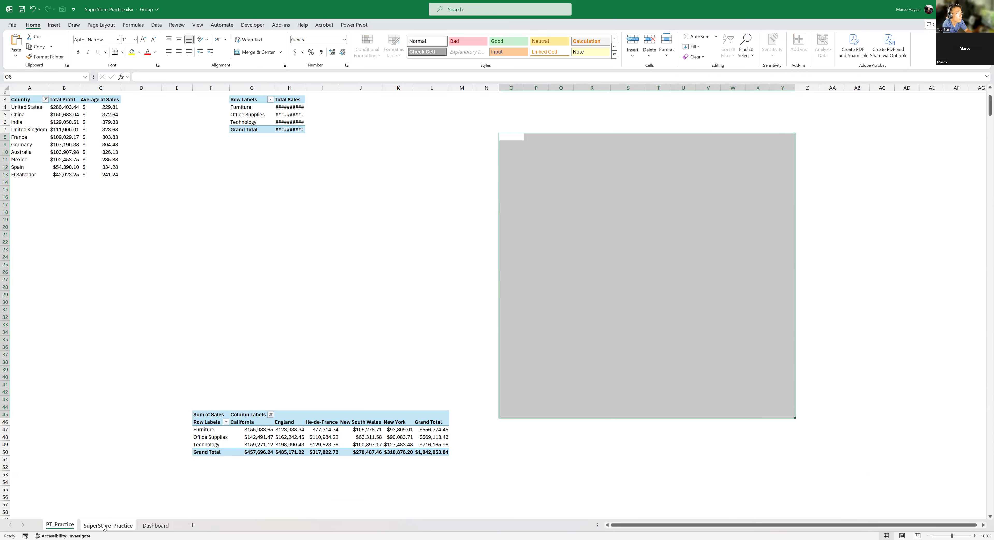
pyautogui.rightClick(105, 526)
pyautogui.click(125, 487)
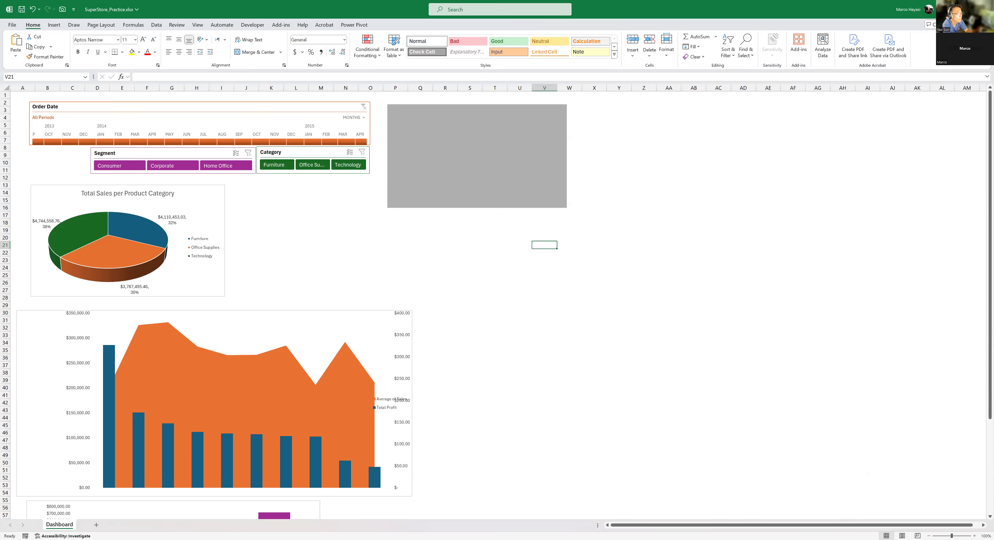
pyautogui.rightClick(63, 527)
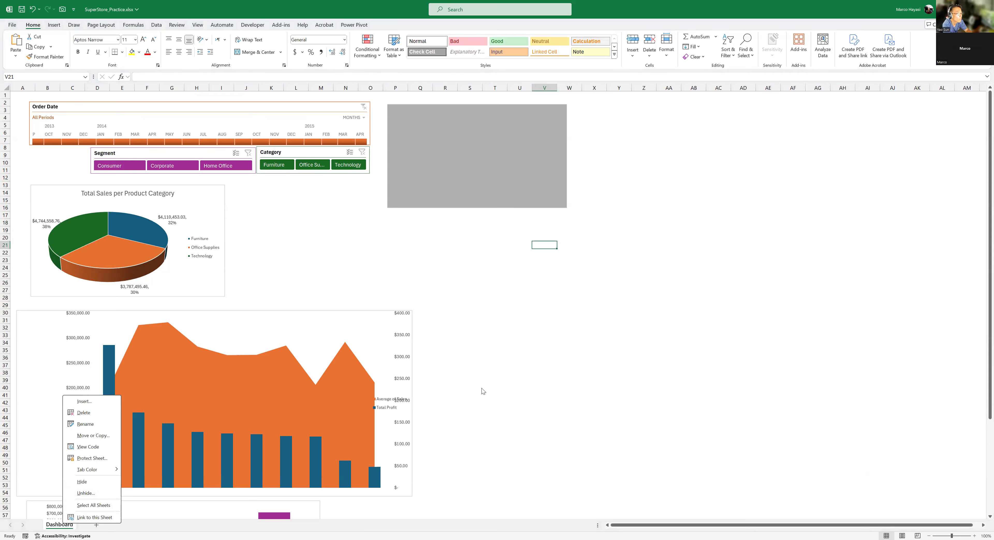
pyautogui.click(519, 305)
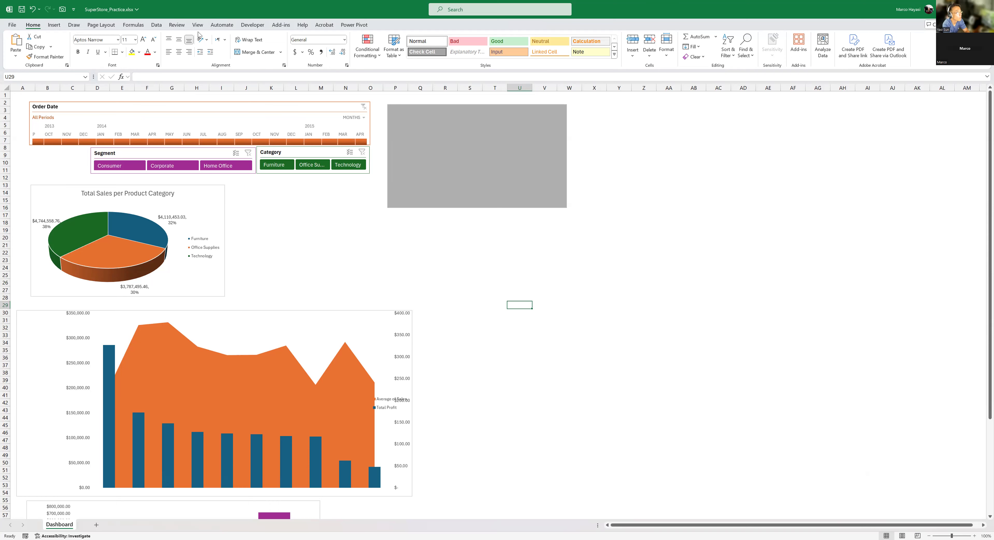
# - Protect the workbook structure, entering and confirming the protection password
pyautogui.click(177, 25)
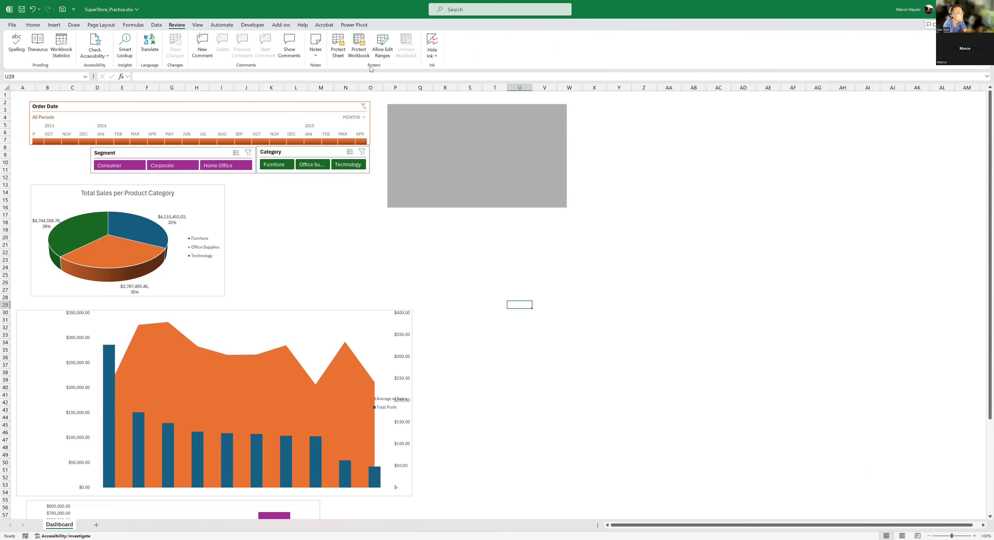
pyautogui.click(364, 57)
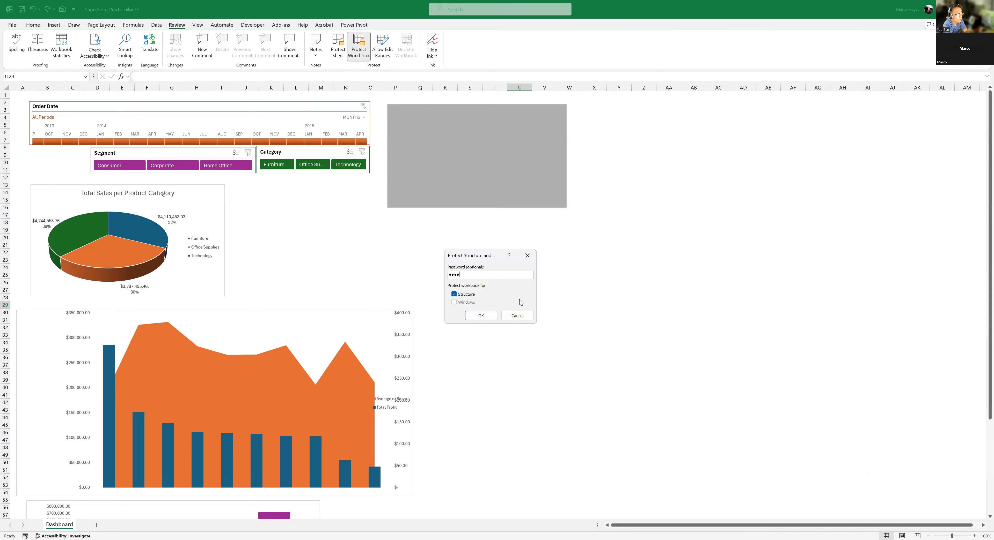
pyautogui.click(481, 316)
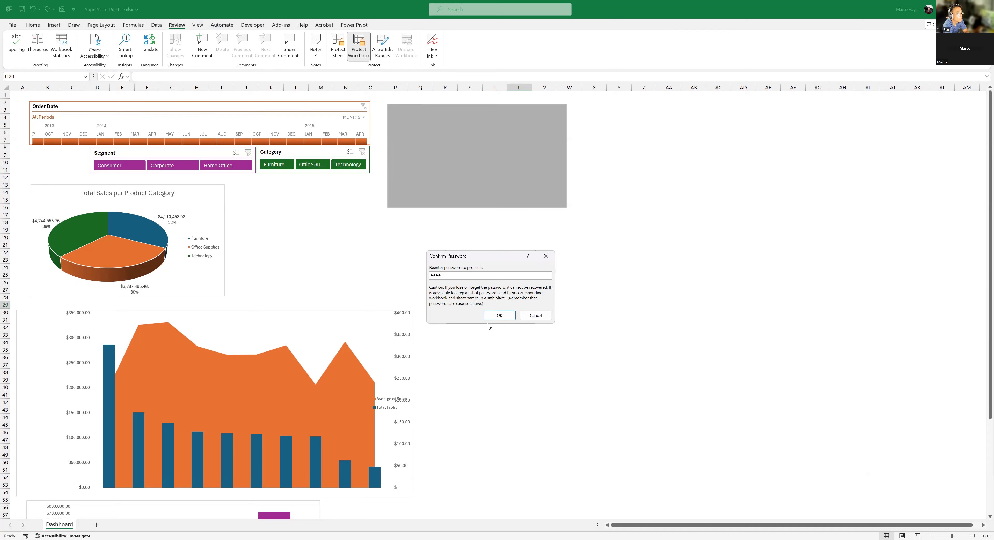
pyautogui.click(495, 316)
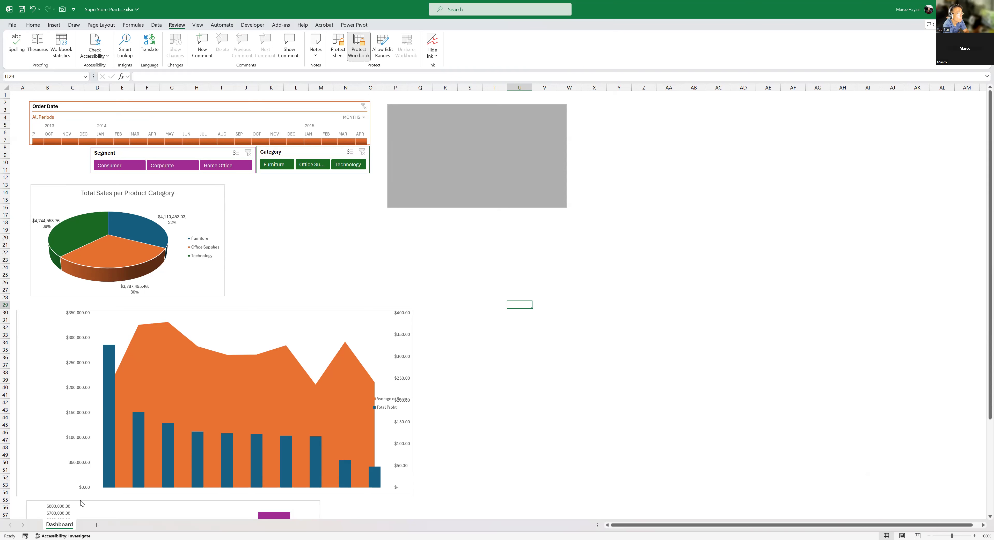
# - Check the Dashboard sheet's commands under protection and unprotect the workbook by entering the password
pyautogui.rightClick(65, 525)
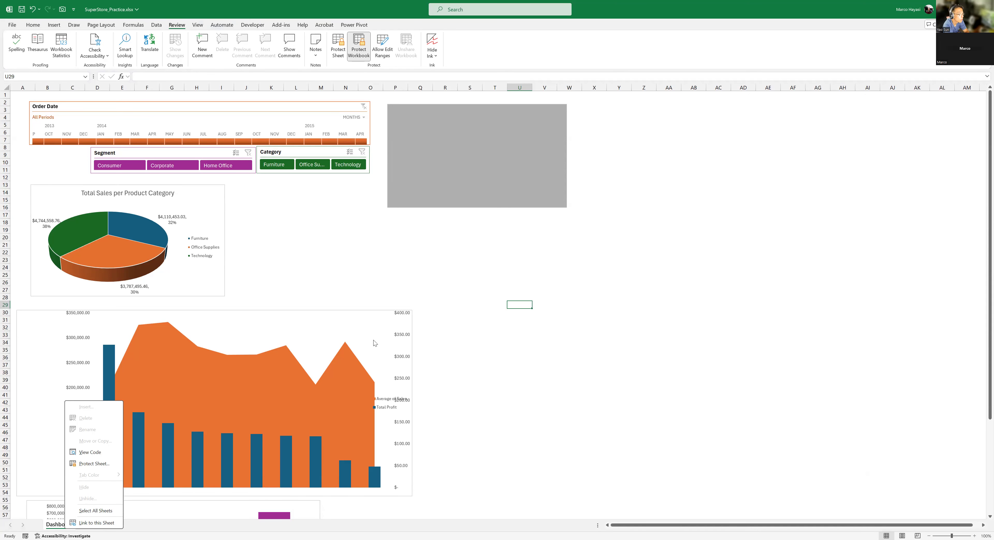
pyautogui.click(645, 228)
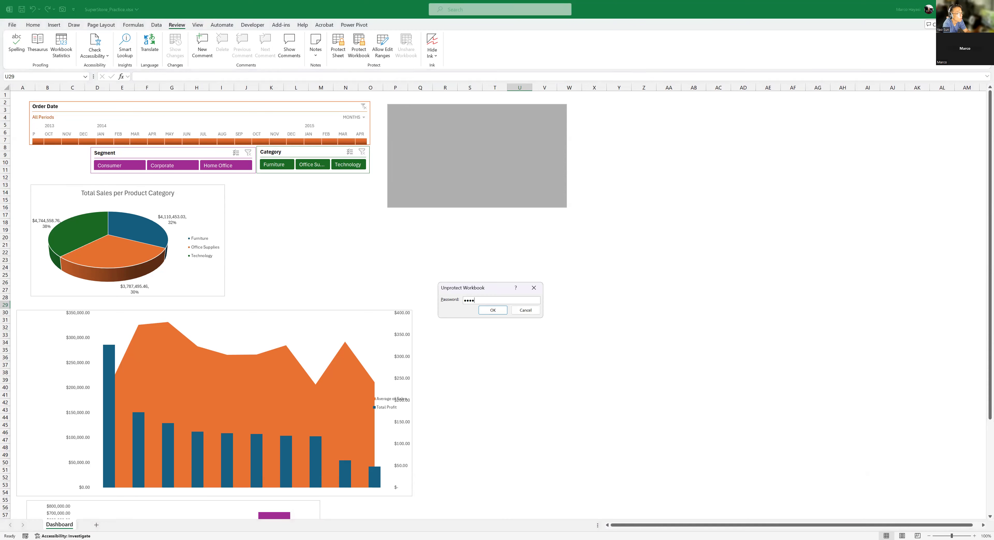
pyautogui.press('Return')
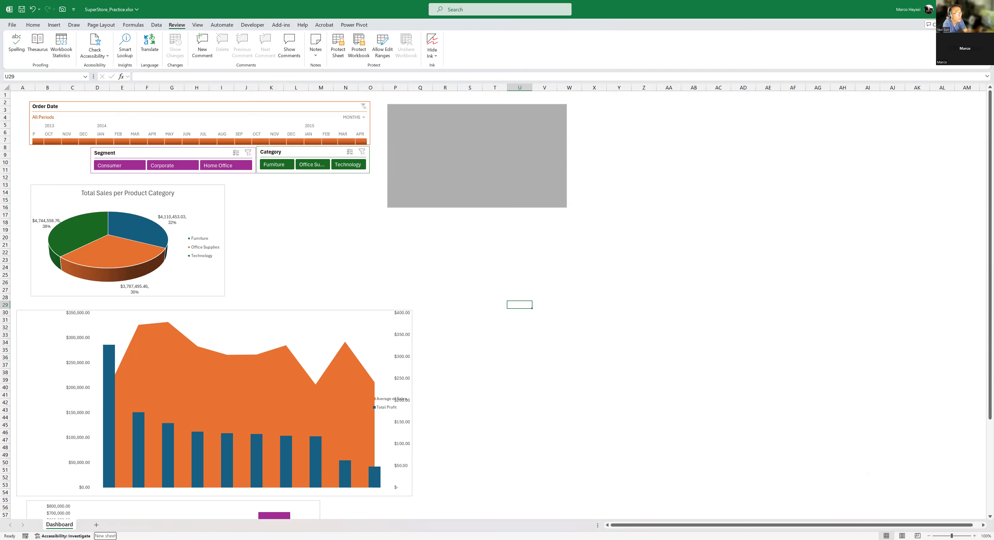
# - Unhide the PT_Practice and SuperStore_Practice sheets, check both, and return to the Dashboard sheet
pyautogui.rightClick(60, 525)
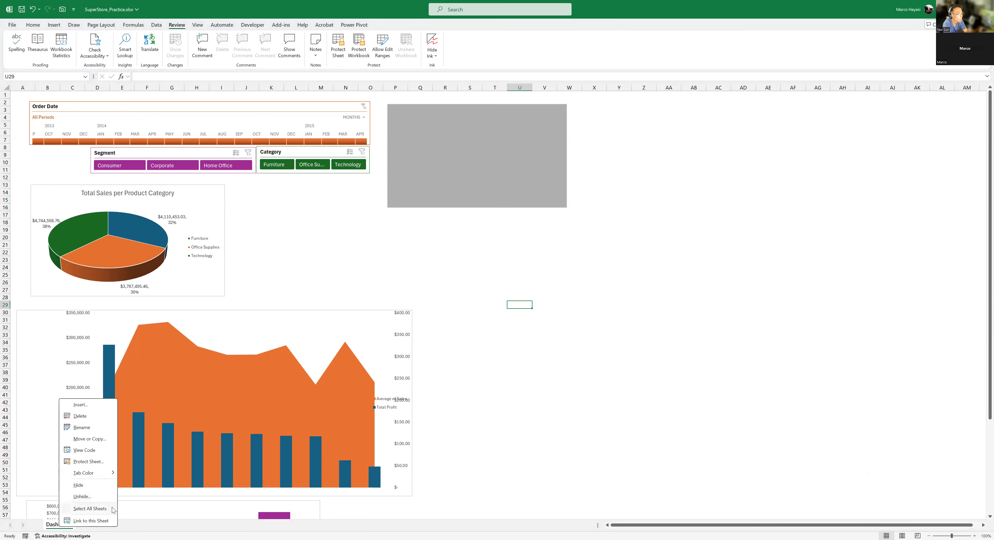
pyautogui.click(81, 498)
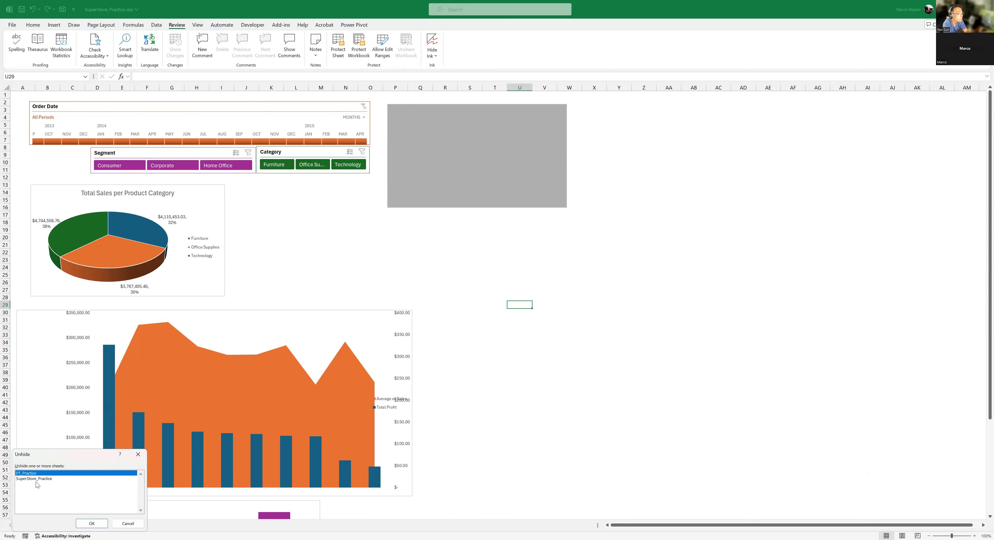
pyautogui.click(90, 524)
pyautogui.rightClick(72, 525)
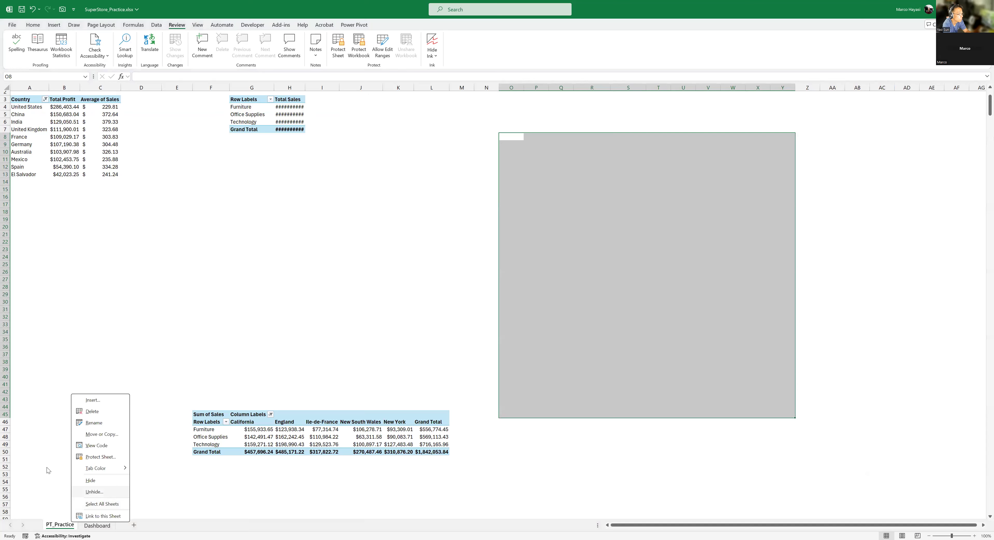
pyautogui.click(87, 493)
pyautogui.click(112, 524)
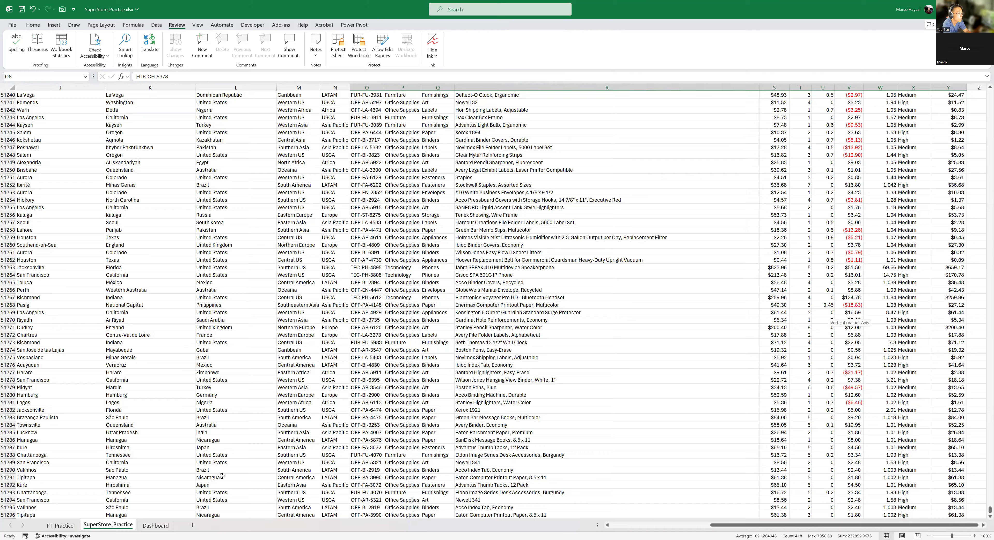
pyautogui.scroll(-2, 222, 476)
pyautogui.click(60, 526)
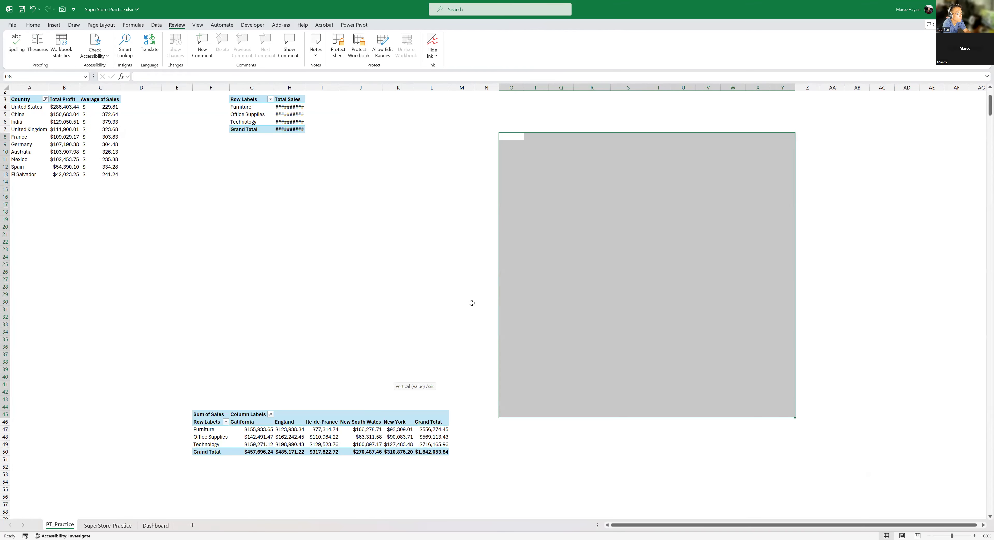
pyautogui.click(156, 526)
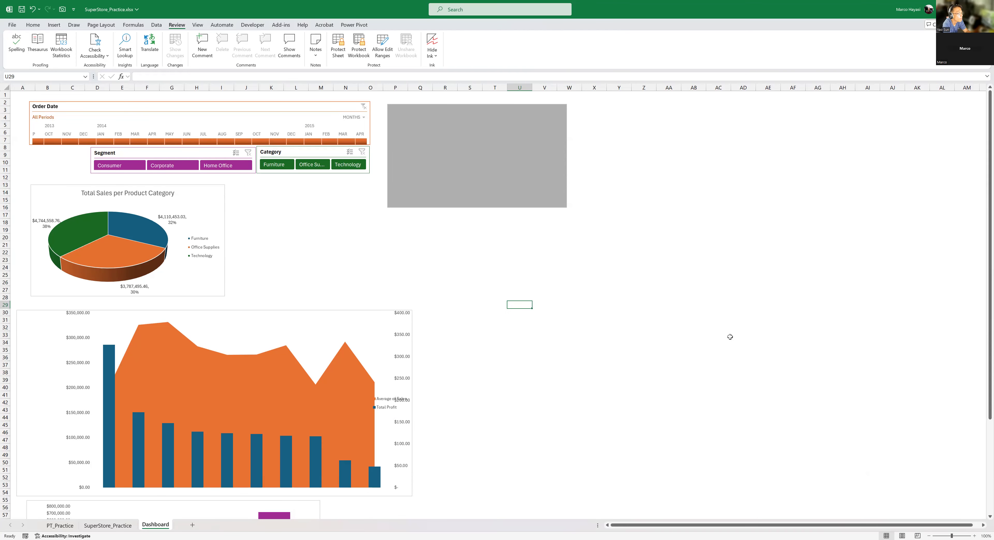
pyautogui.click(497, 247)
pyautogui.click(625, 215)
pyautogui.click(564, 314)
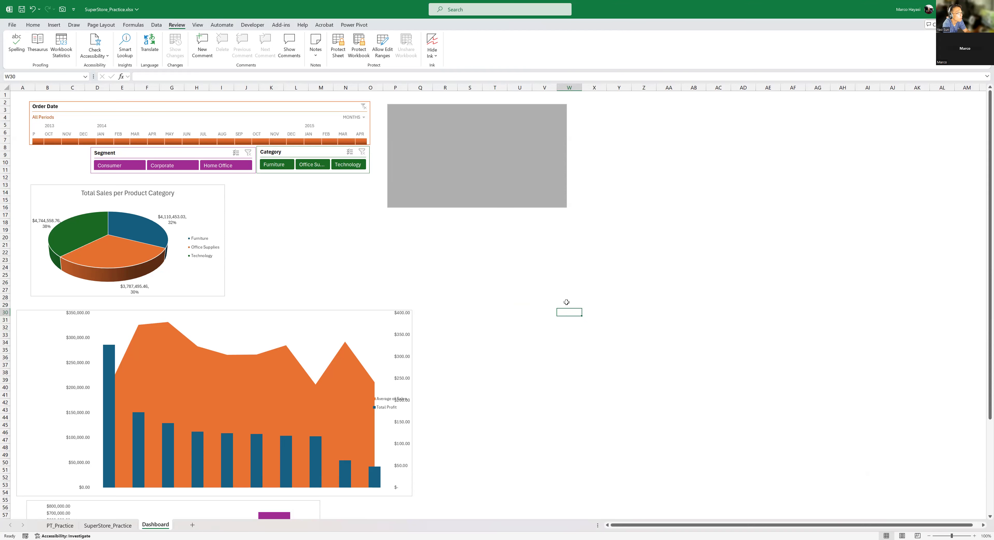
pyautogui.click(454, 275)
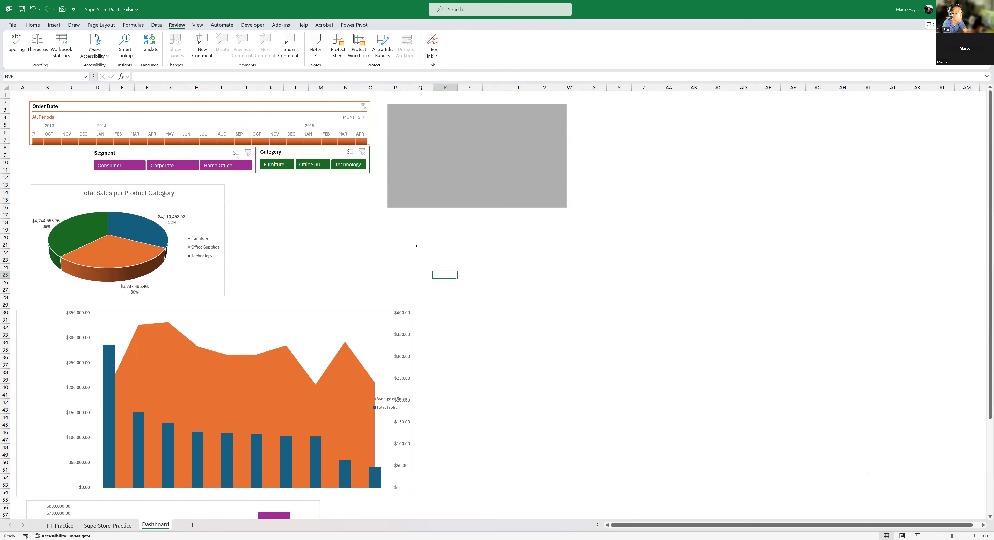
pyautogui.click(133, 25)
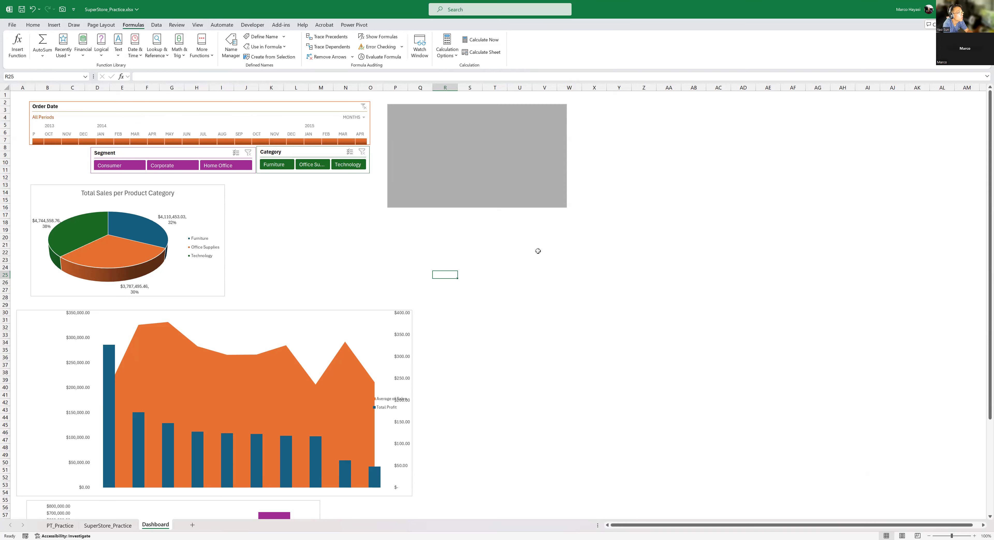
pyautogui.click(551, 267)
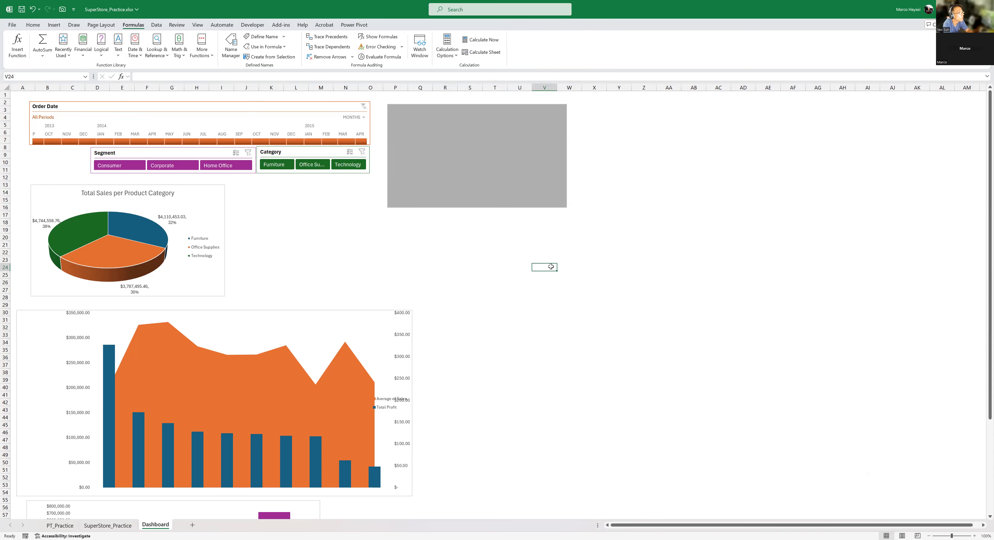
pyautogui.write('=')
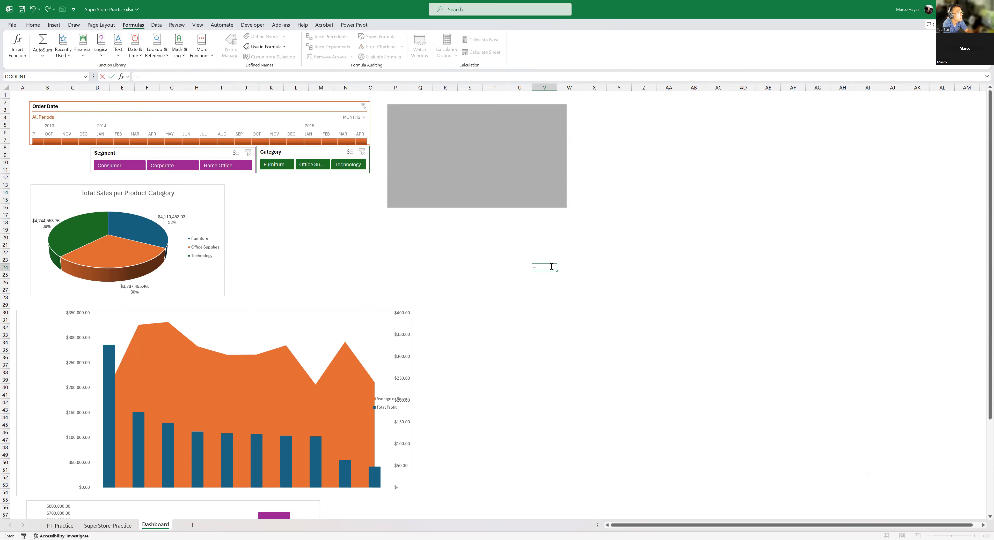
pyautogui.write('sum(')
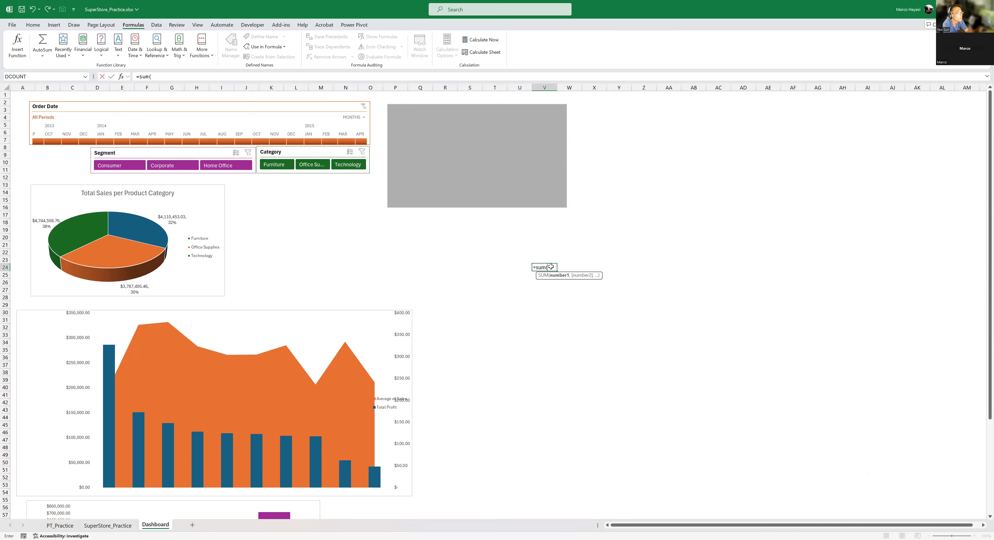
pyautogui.press('Escape')
# - Enter 125 in X20 and 564 in X21 on the Dashboard and select both cells
pyautogui.click(602, 239)
pyautogui.write('125')
pyautogui.press('Return')
pyautogui.write('564')
pyautogui.press('Return')
pyautogui.moveTo(604, 236); pyautogui.dragTo(604, 244)
# - Start a formula in cell W26 of the Dashboard
pyautogui.click(571, 285)
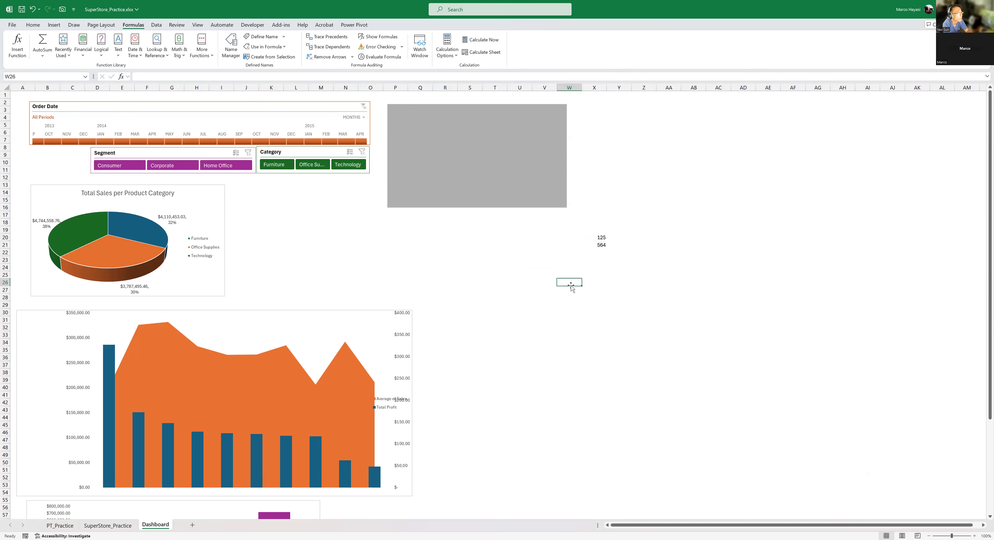
pyautogui.write('=sum(')
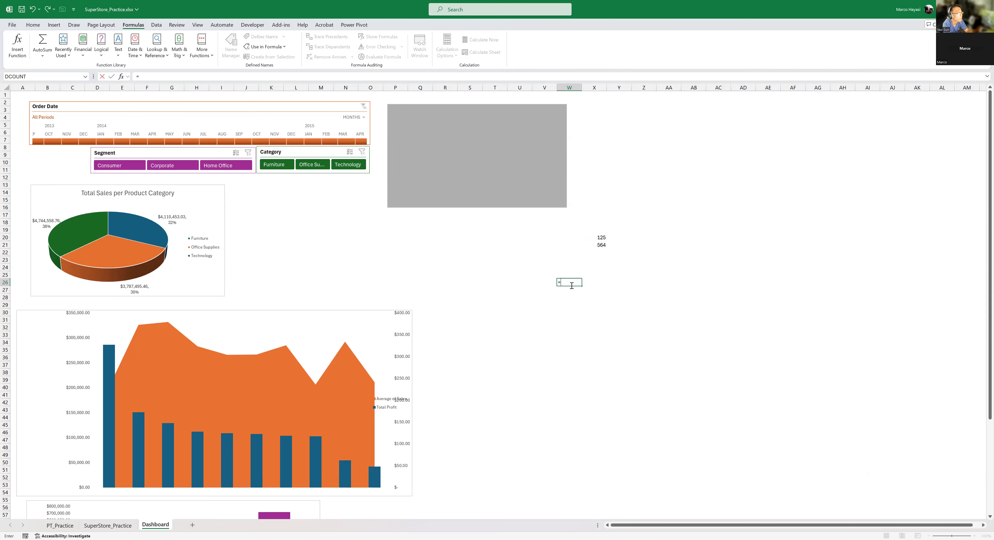